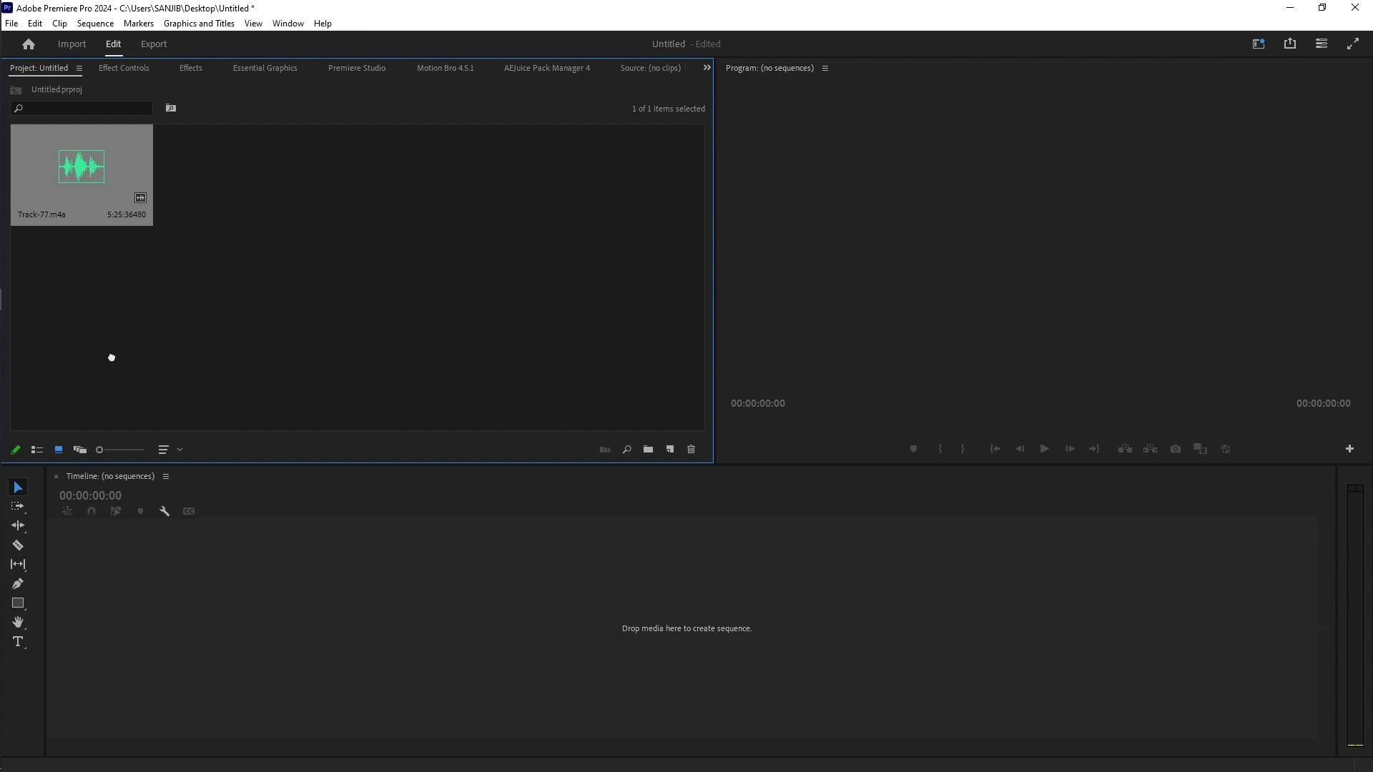
Step: Create a new sequence from the Track-77.m4a audio clip by placing it in the empty timeline
drag(112, 357, 208, 627)
drag(208, 627, 207, 624)
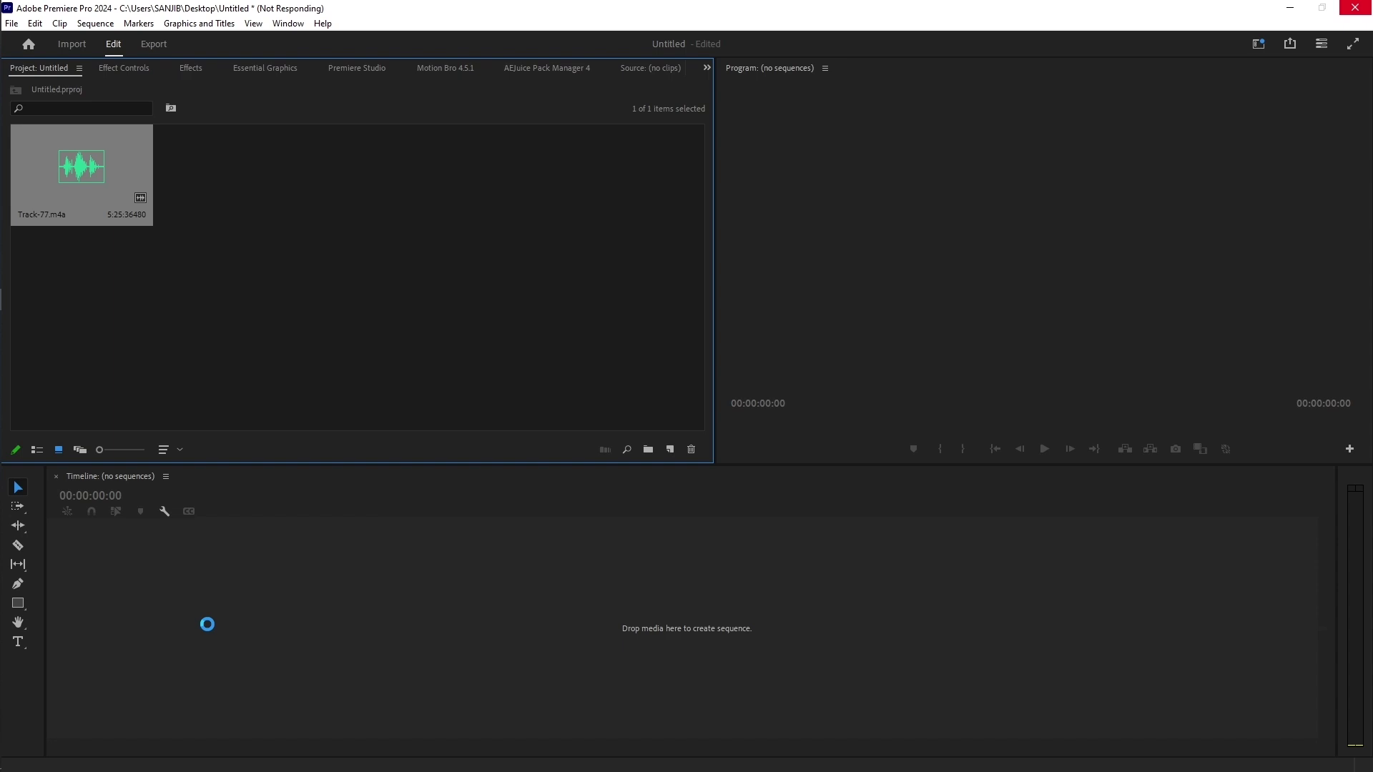
Step: Play the start of the audio track, replaying the pause from about 11 seconds to check for background noise
click(1045, 449)
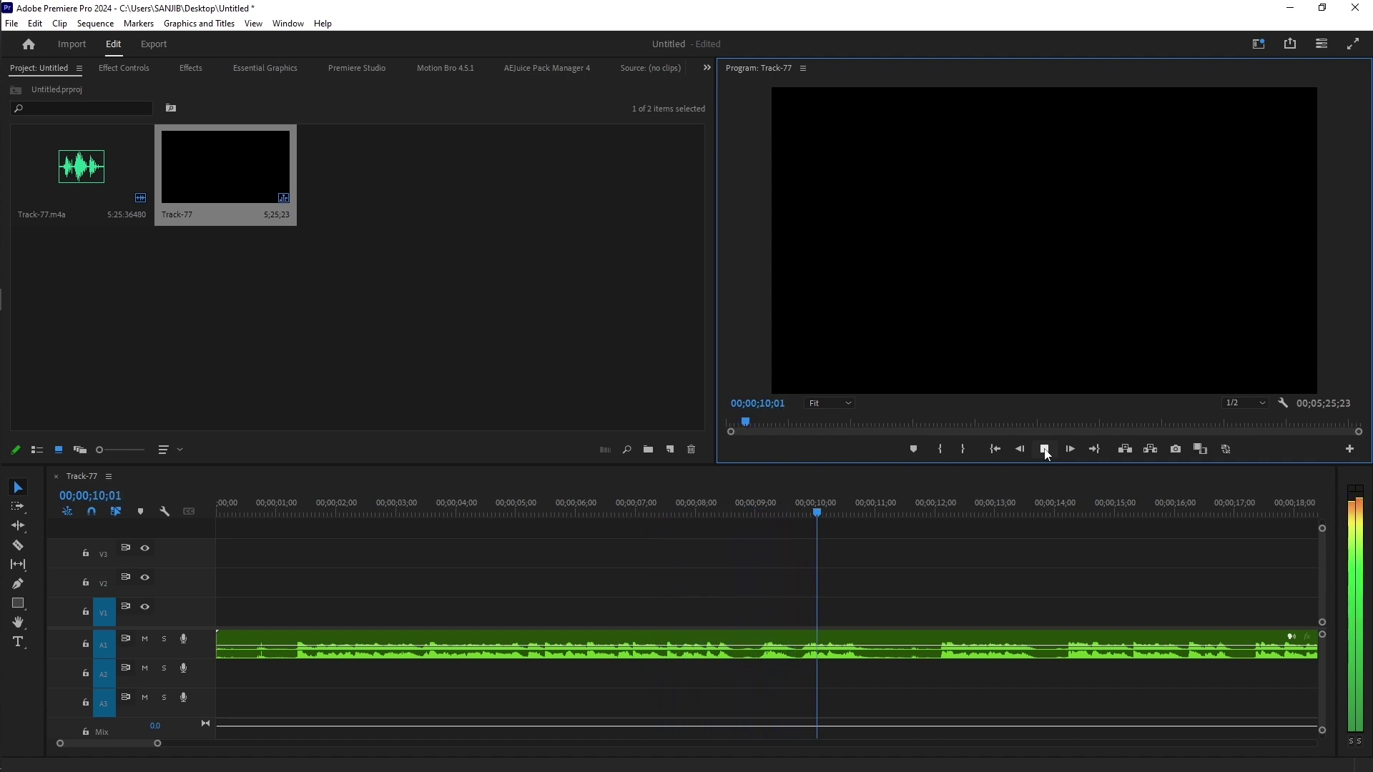
click(1044, 449)
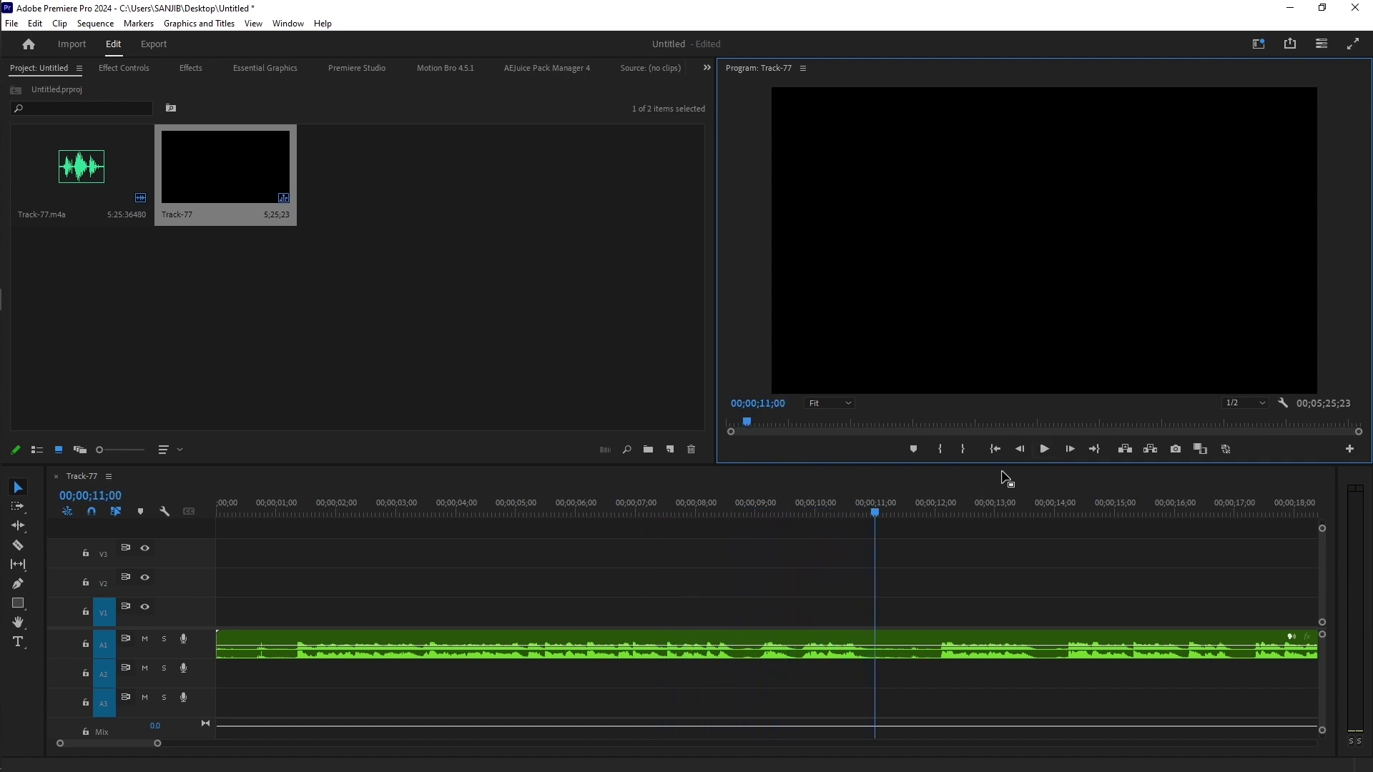
click(1048, 453)
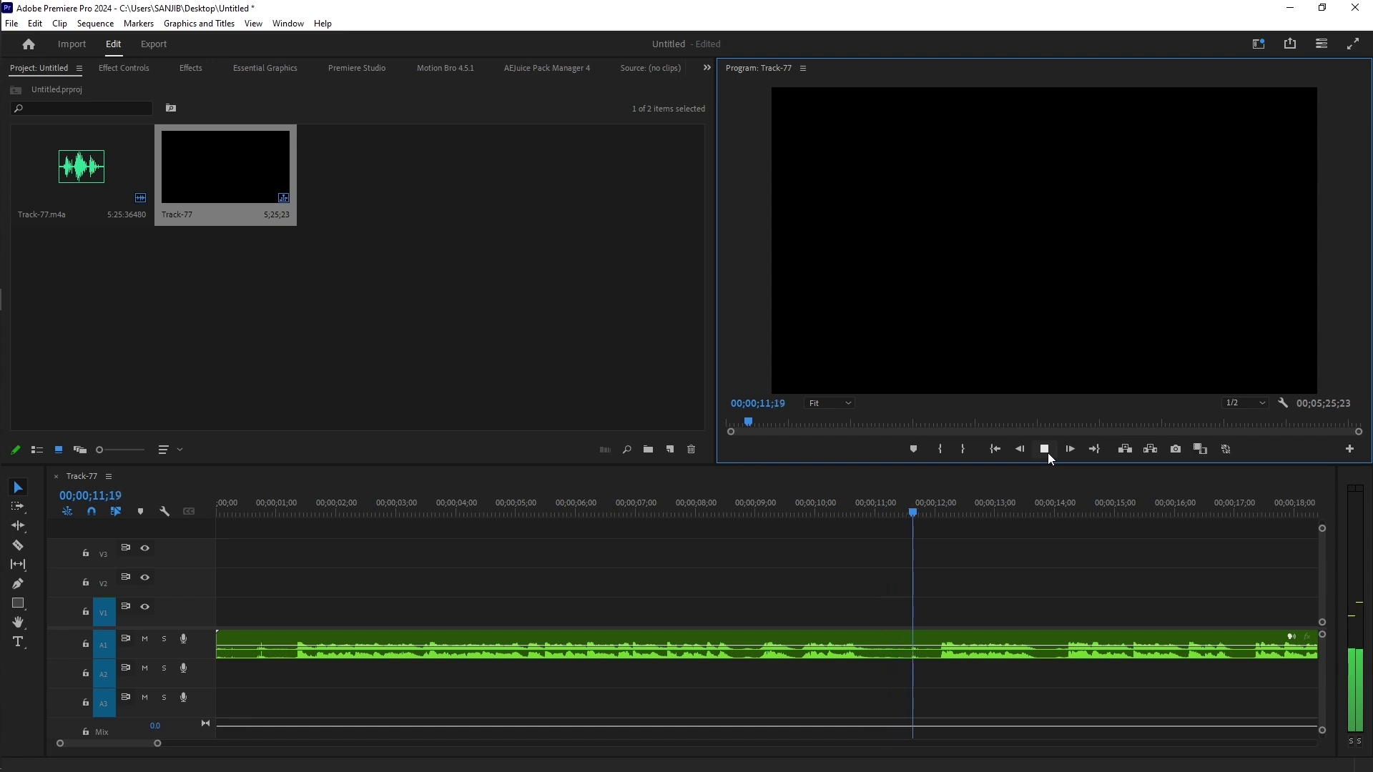
click(1048, 453)
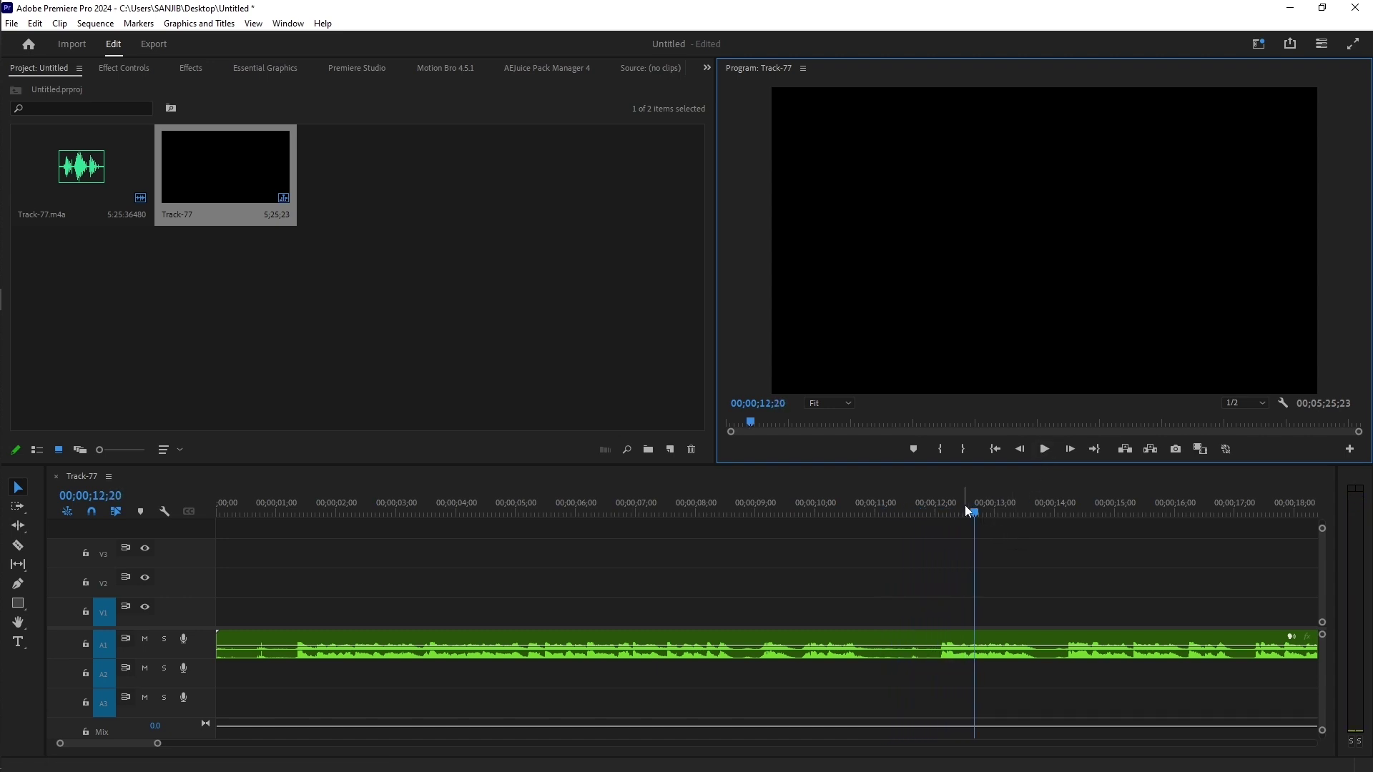
drag(972, 512, 881, 519)
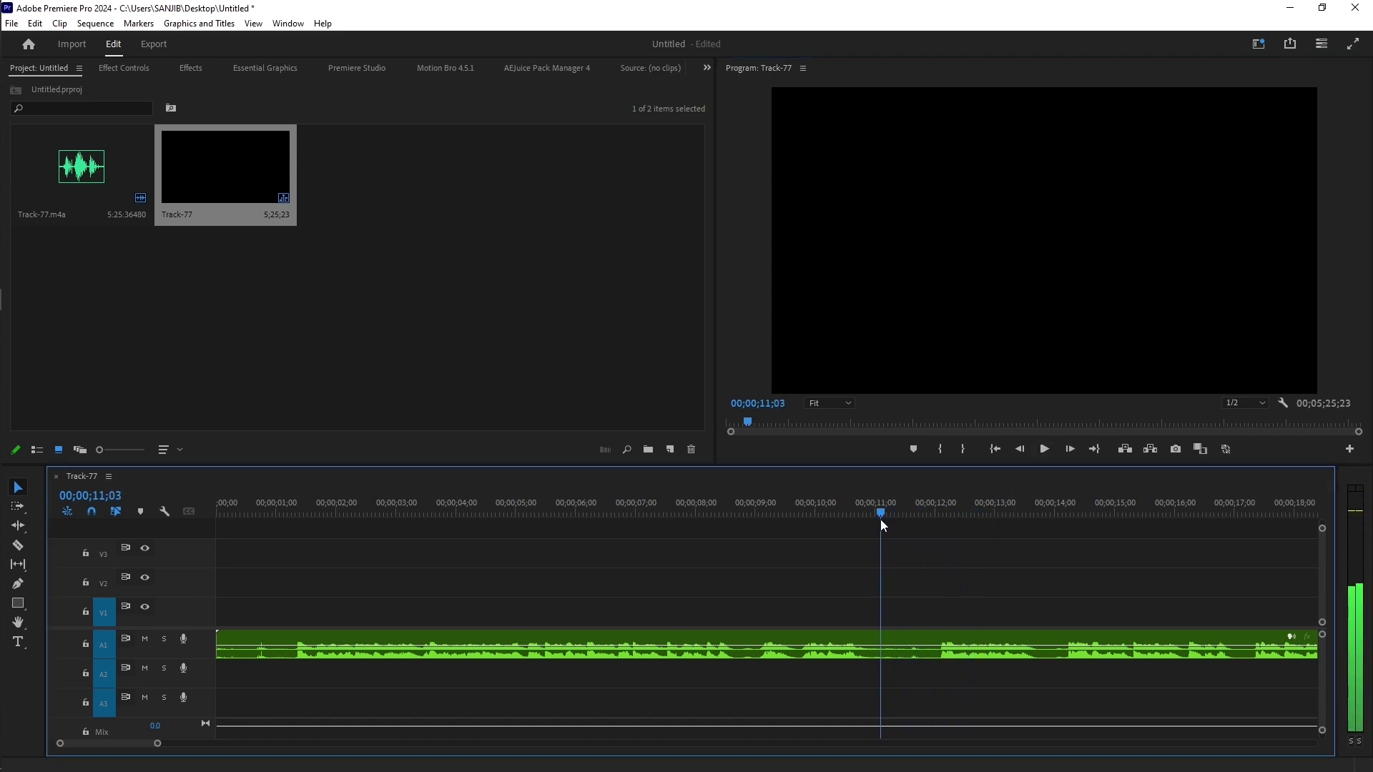
key(space)
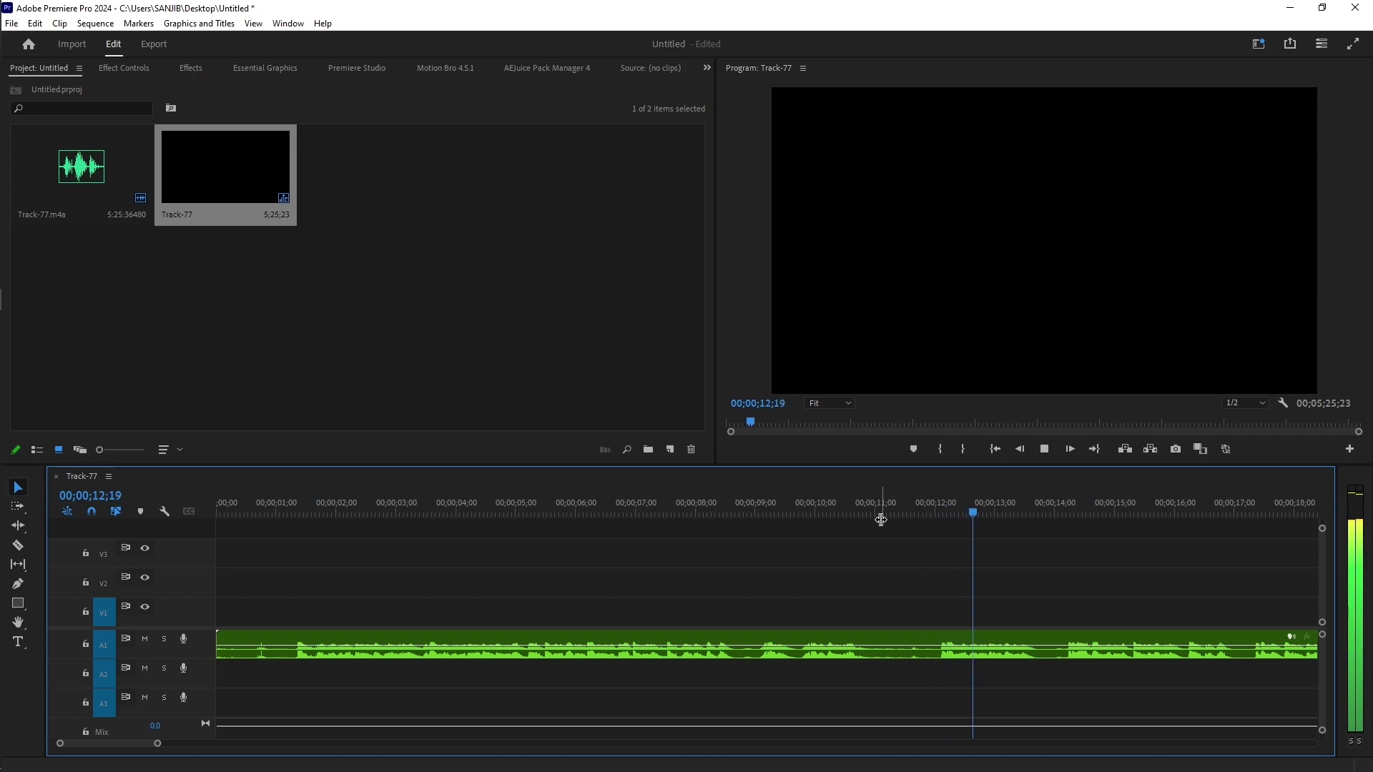
key(space)
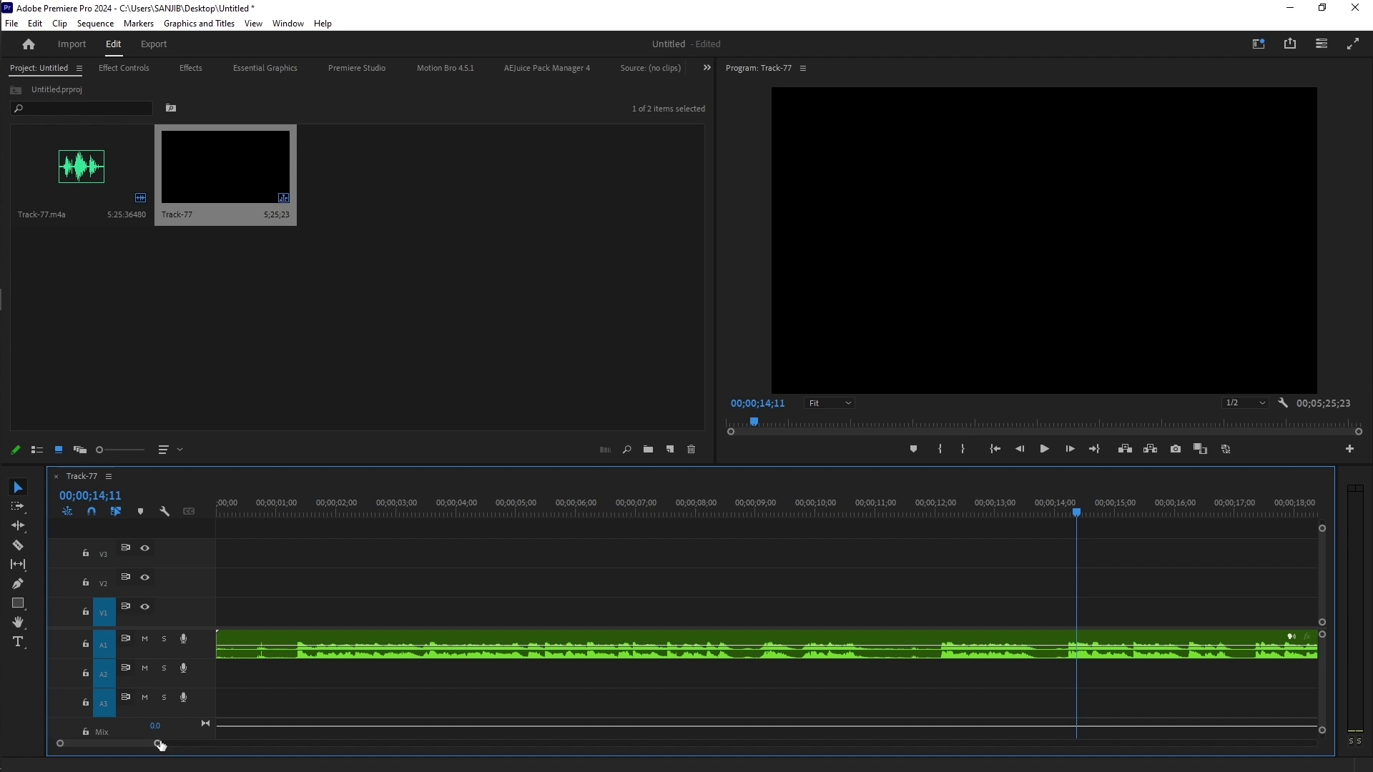
Step: Listen to the quiet gaps near 20 and 30 seconds, and return the playhead to about 1 second
drag(161, 746, 210, 744)
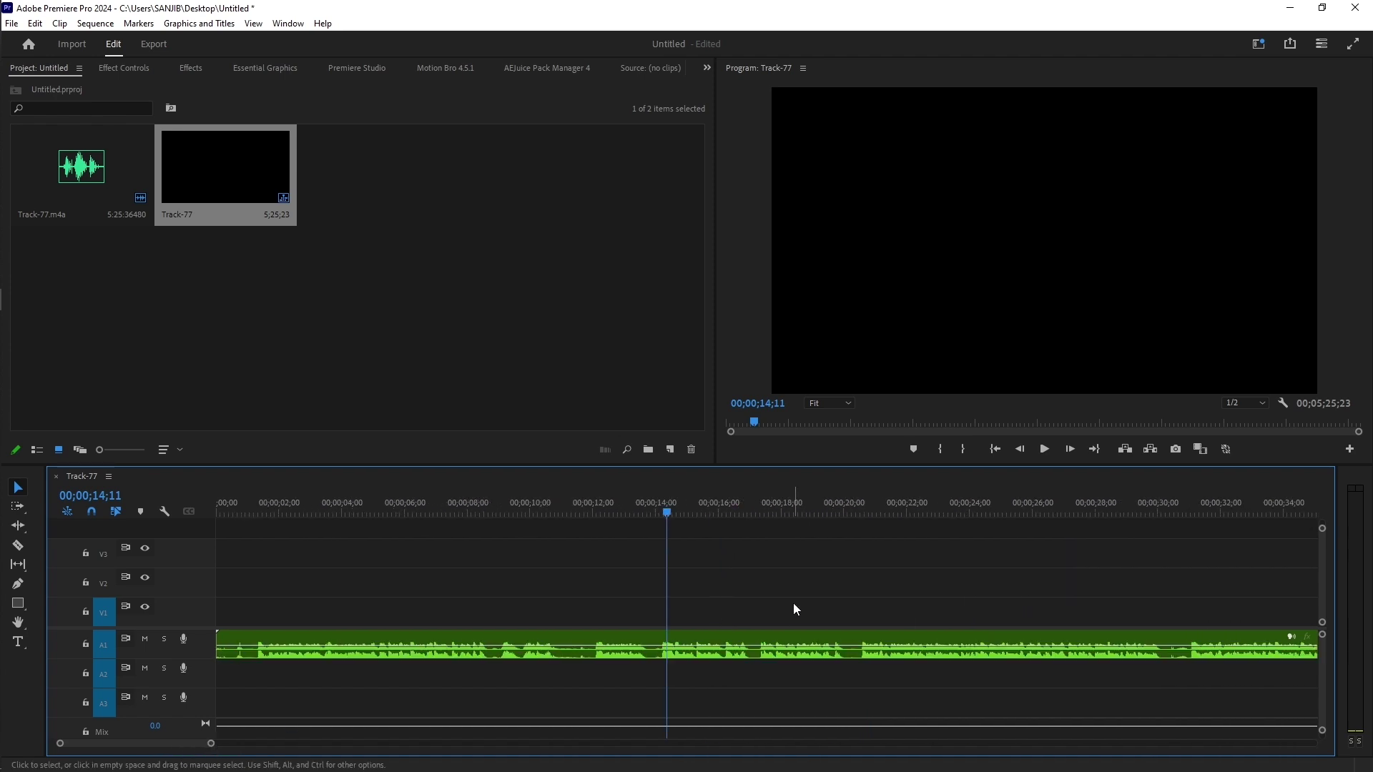
drag(668, 513, 845, 551)
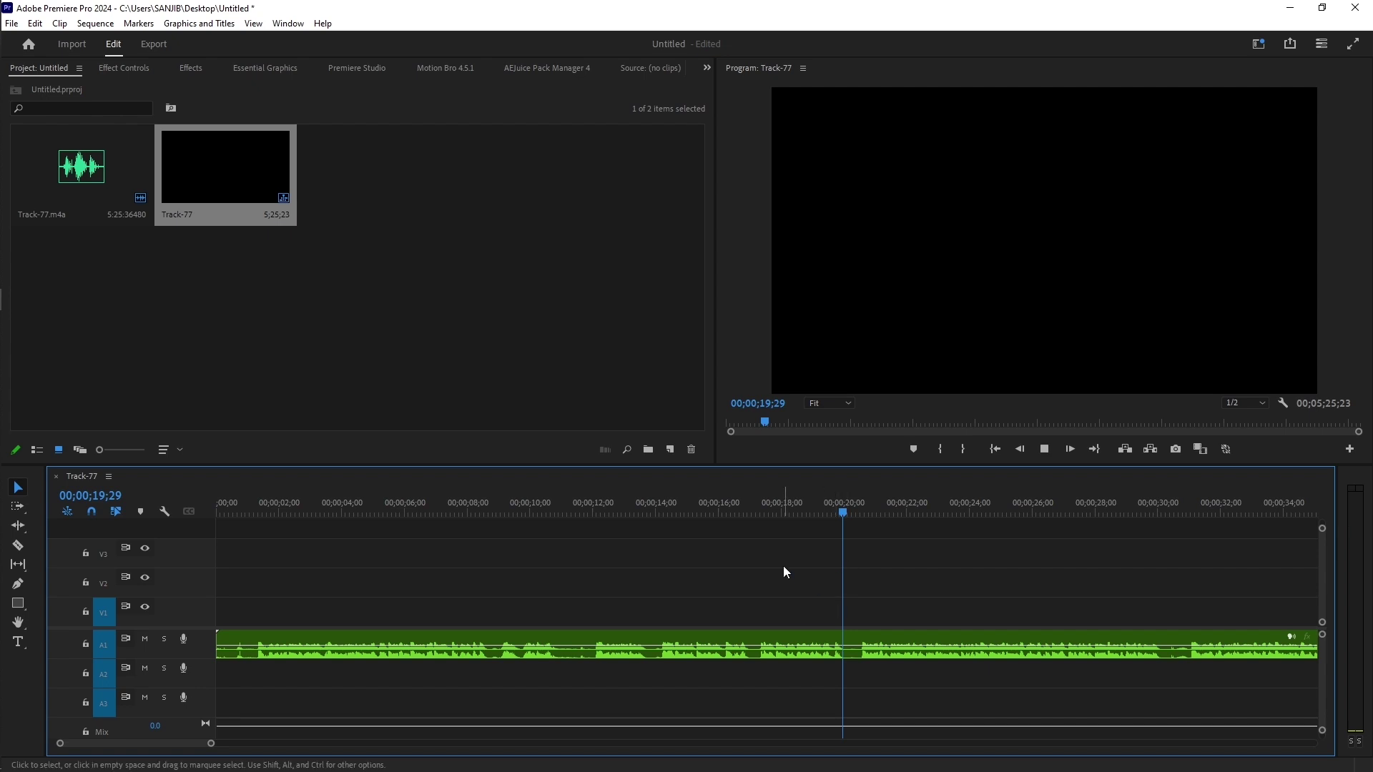
key(space)
drag(902, 509, 1164, 589)
key(space)
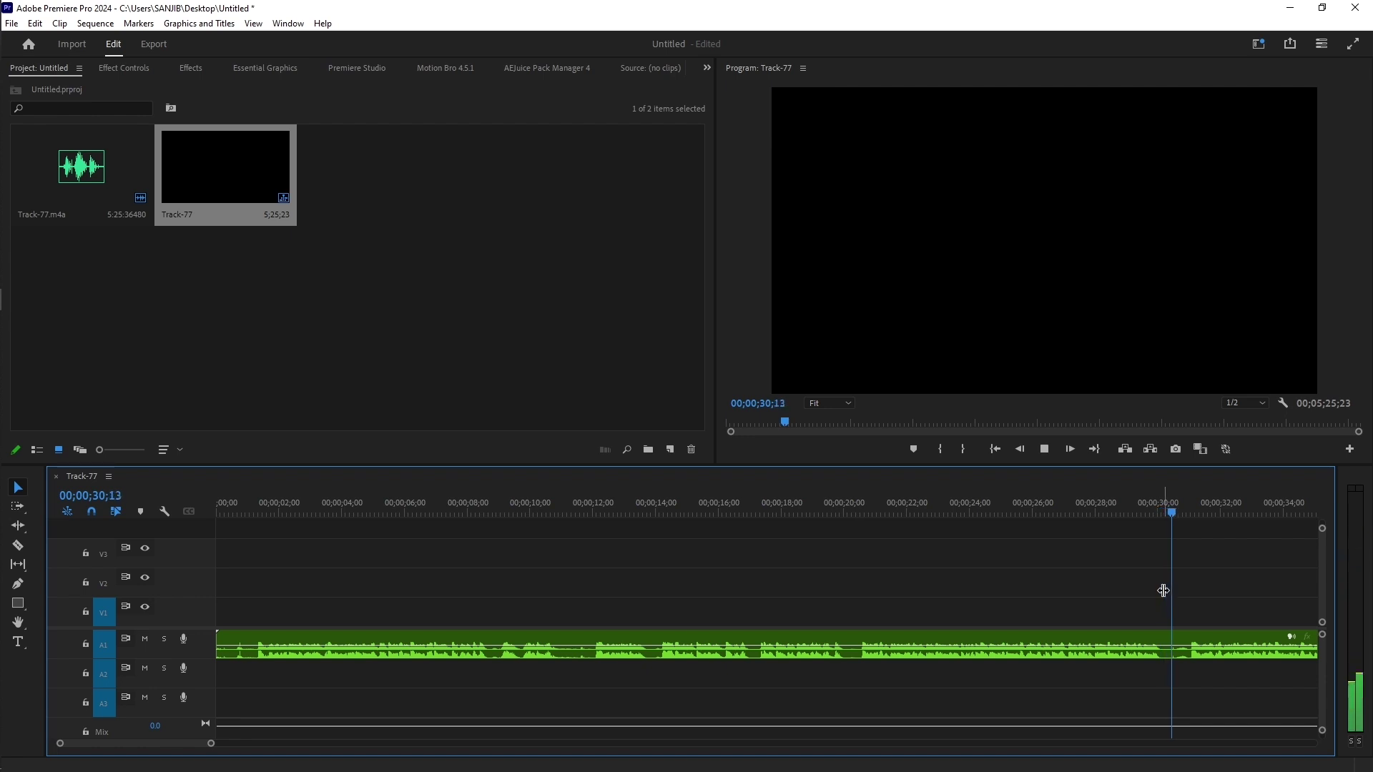
key(space)
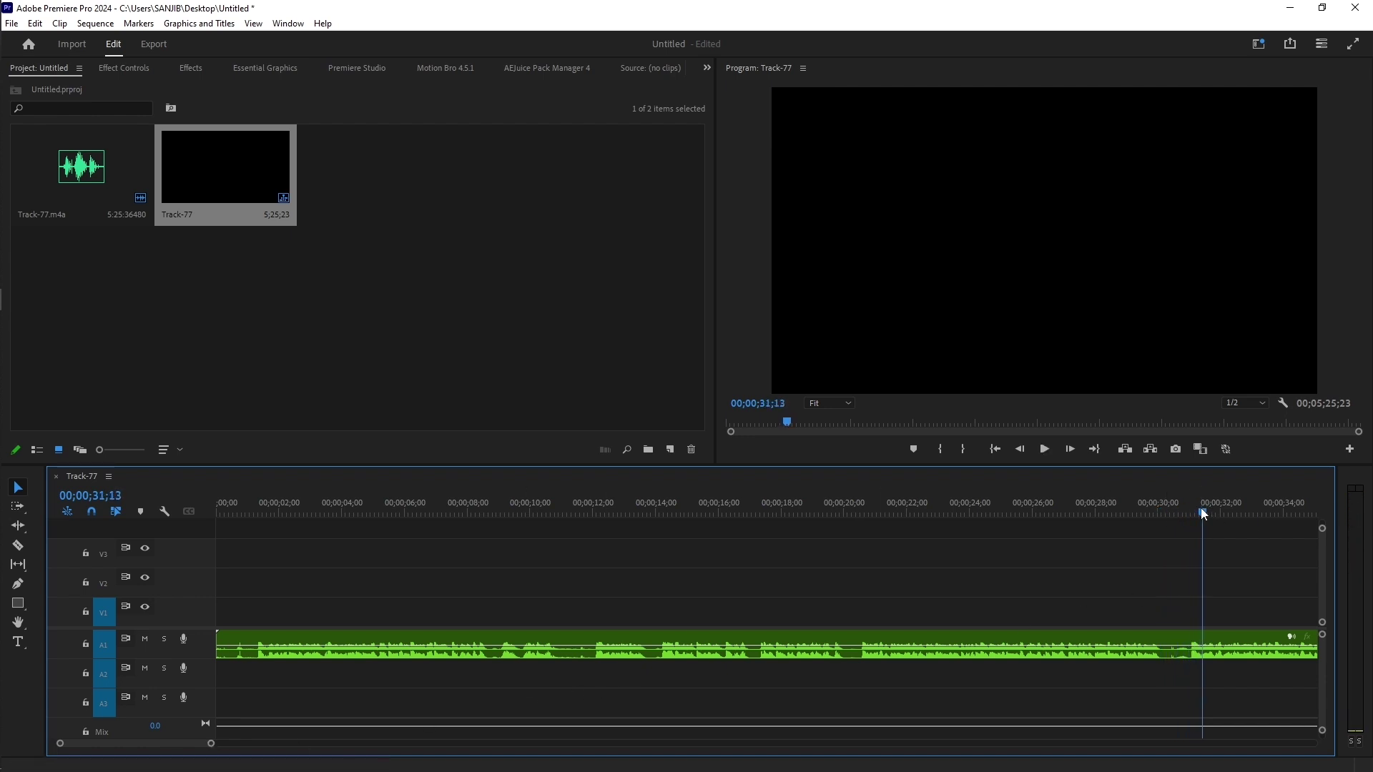
drag(1202, 512, 83, 541)
drag(176, 550, 256, 572)
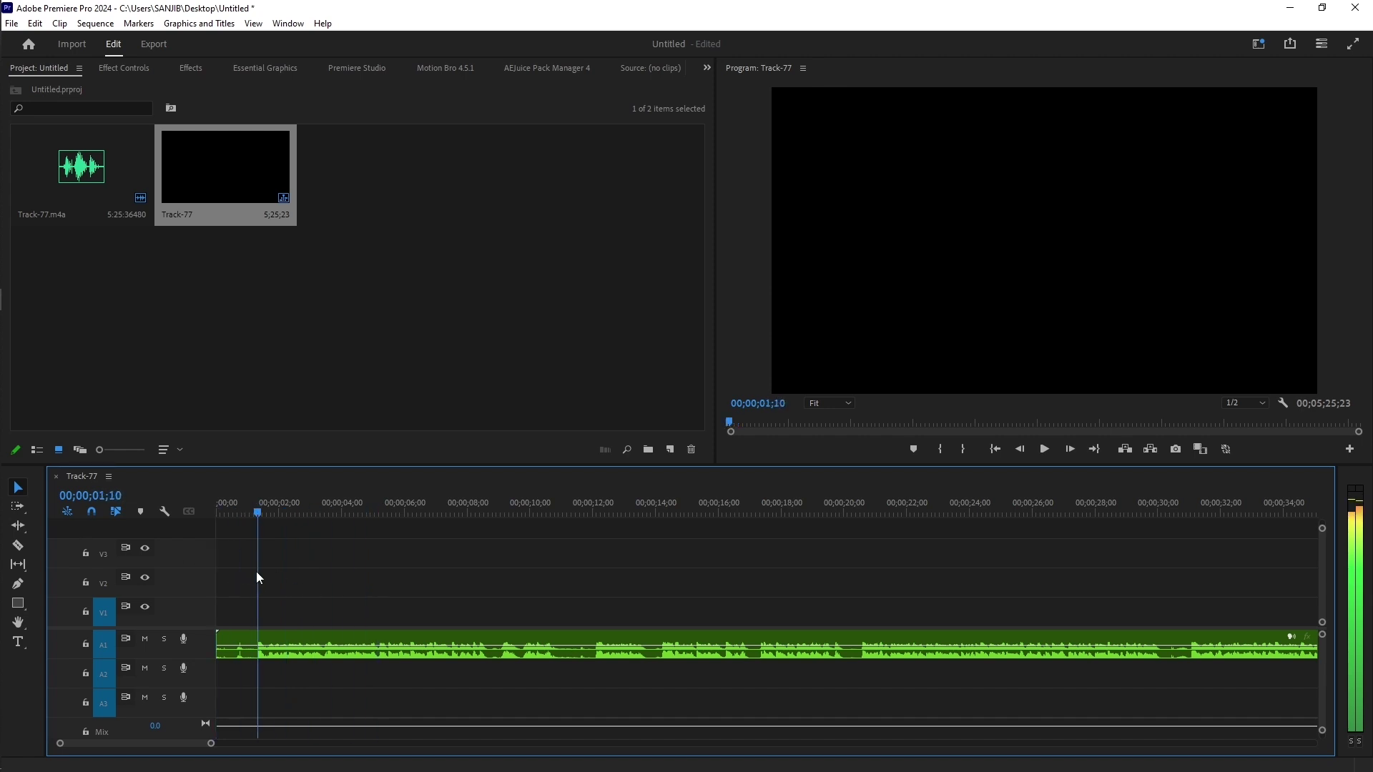
Step: Open the timeline's audio clip for editing in Adobe Audition, postponing recovery of the previous session
right_click(312, 636)
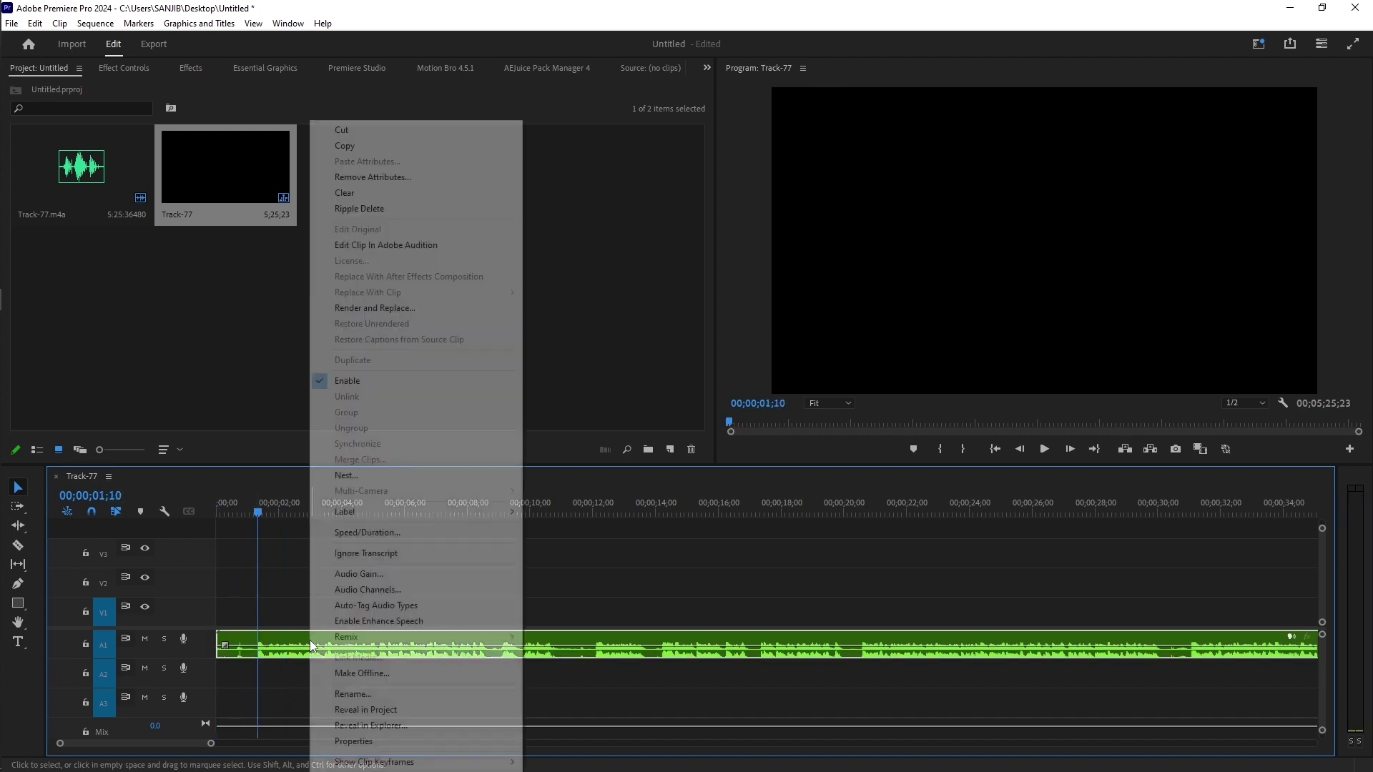
click(393, 248)
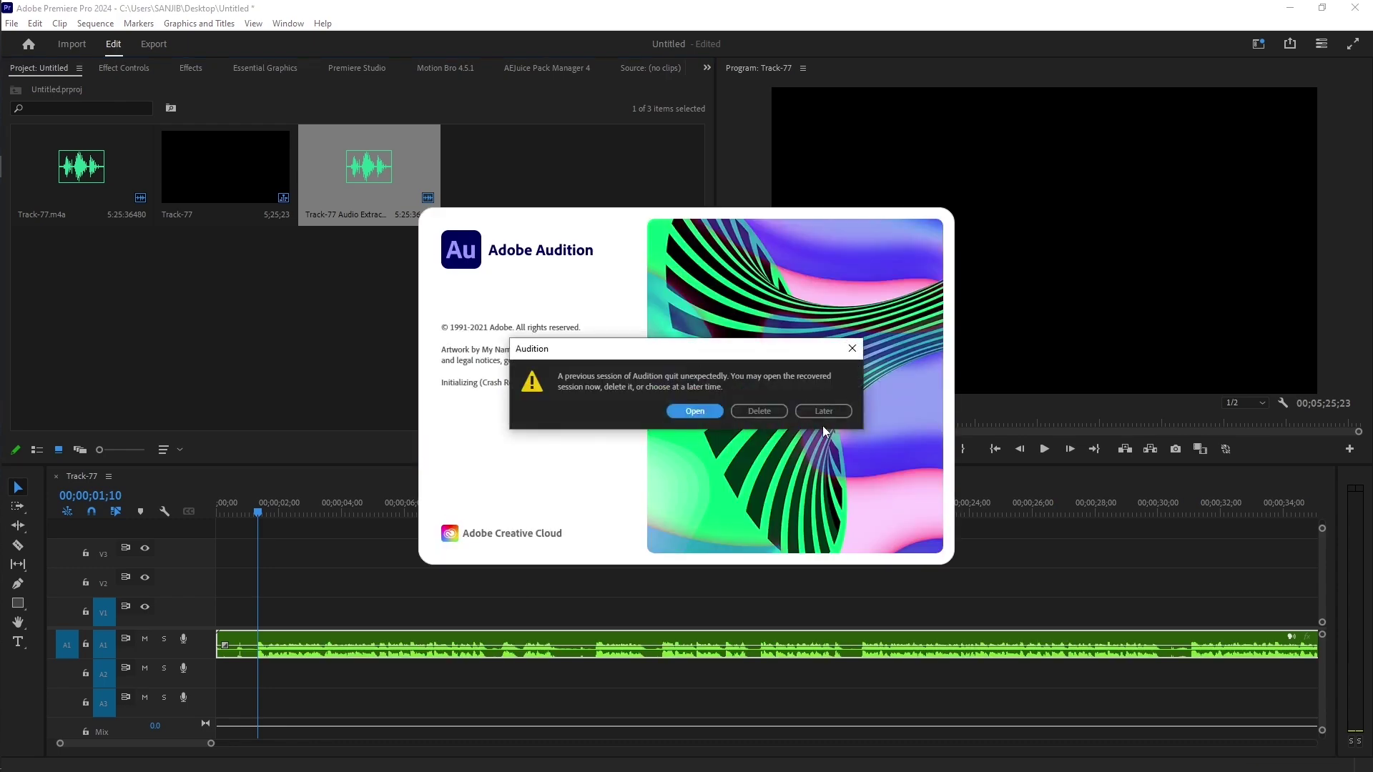
click(822, 412)
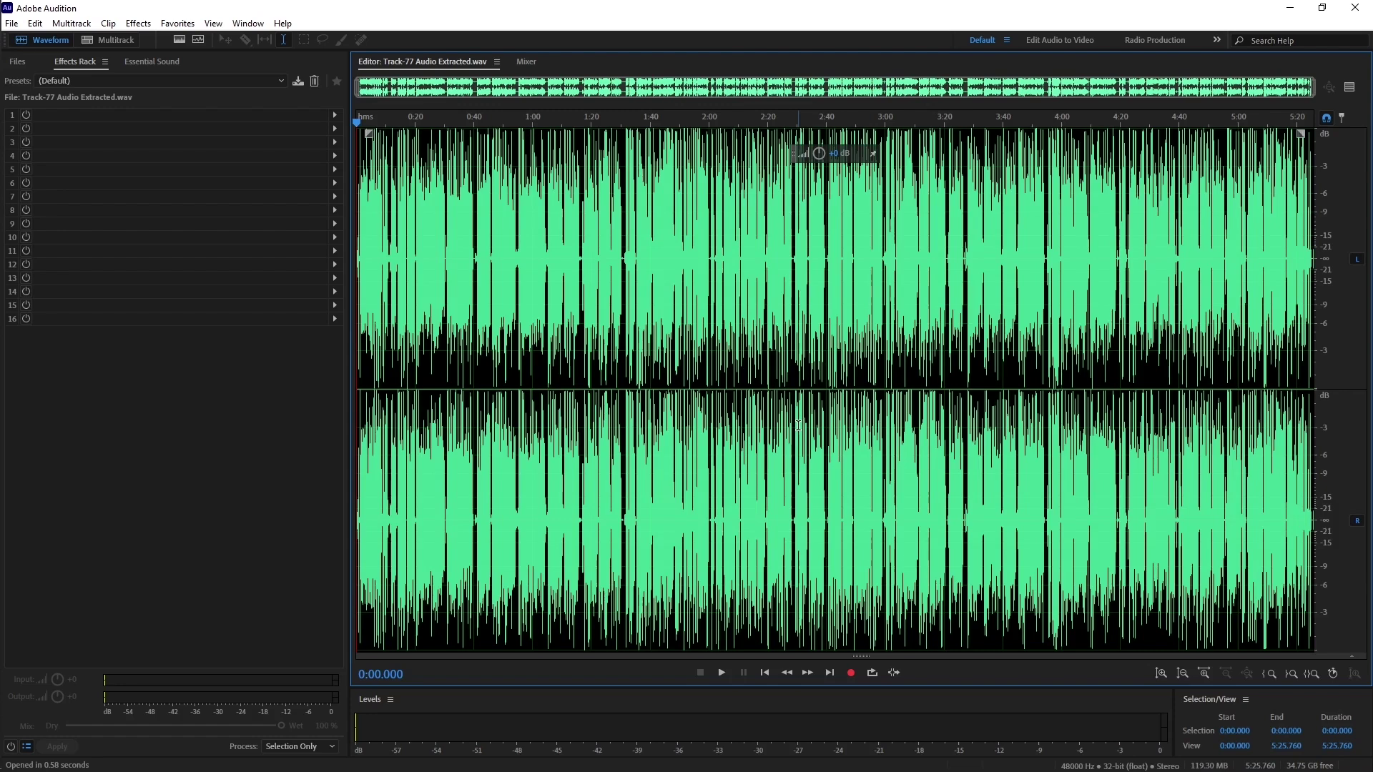
Step: Capture a noise print from the quiet opening of the waveform, covering the start to about 1.3 seconds
scroll(798, 425, up, 5)
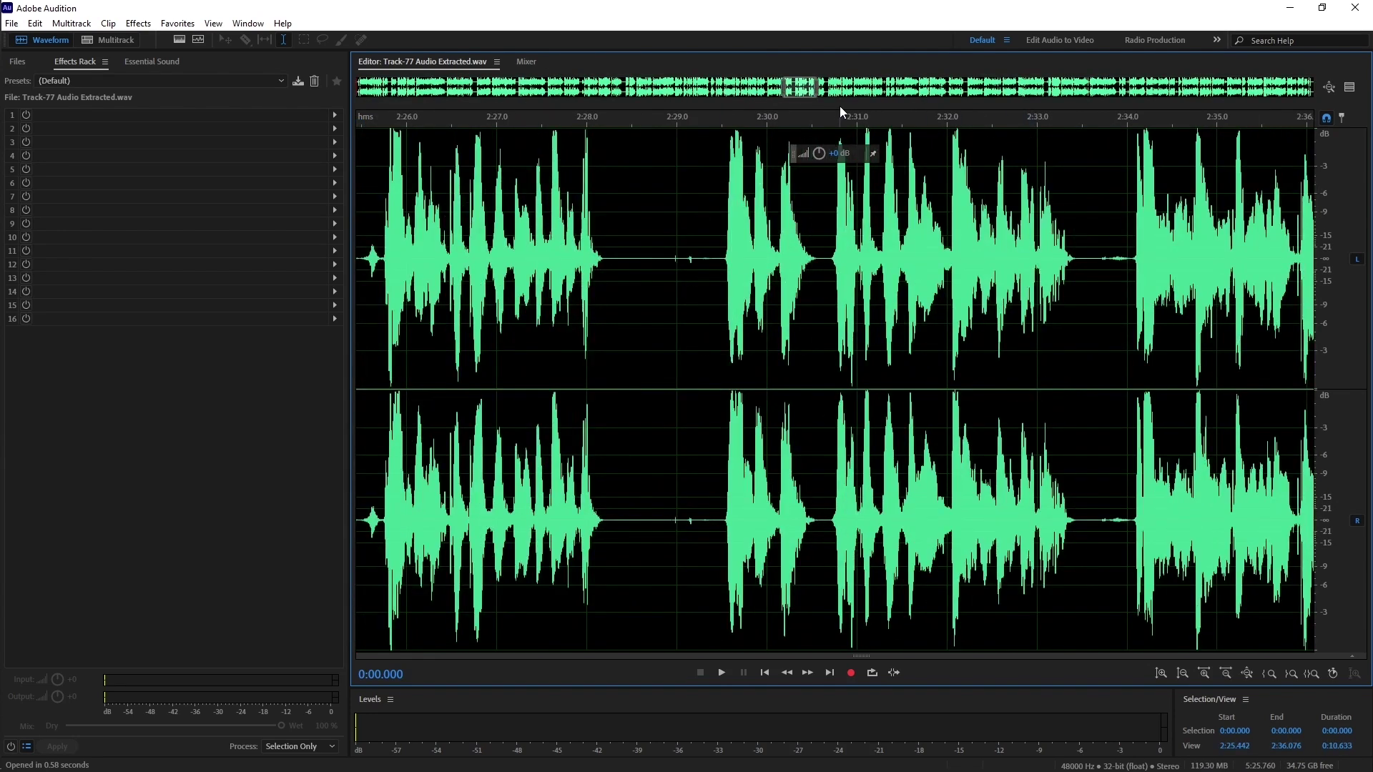
drag(801, 89, 240, 85)
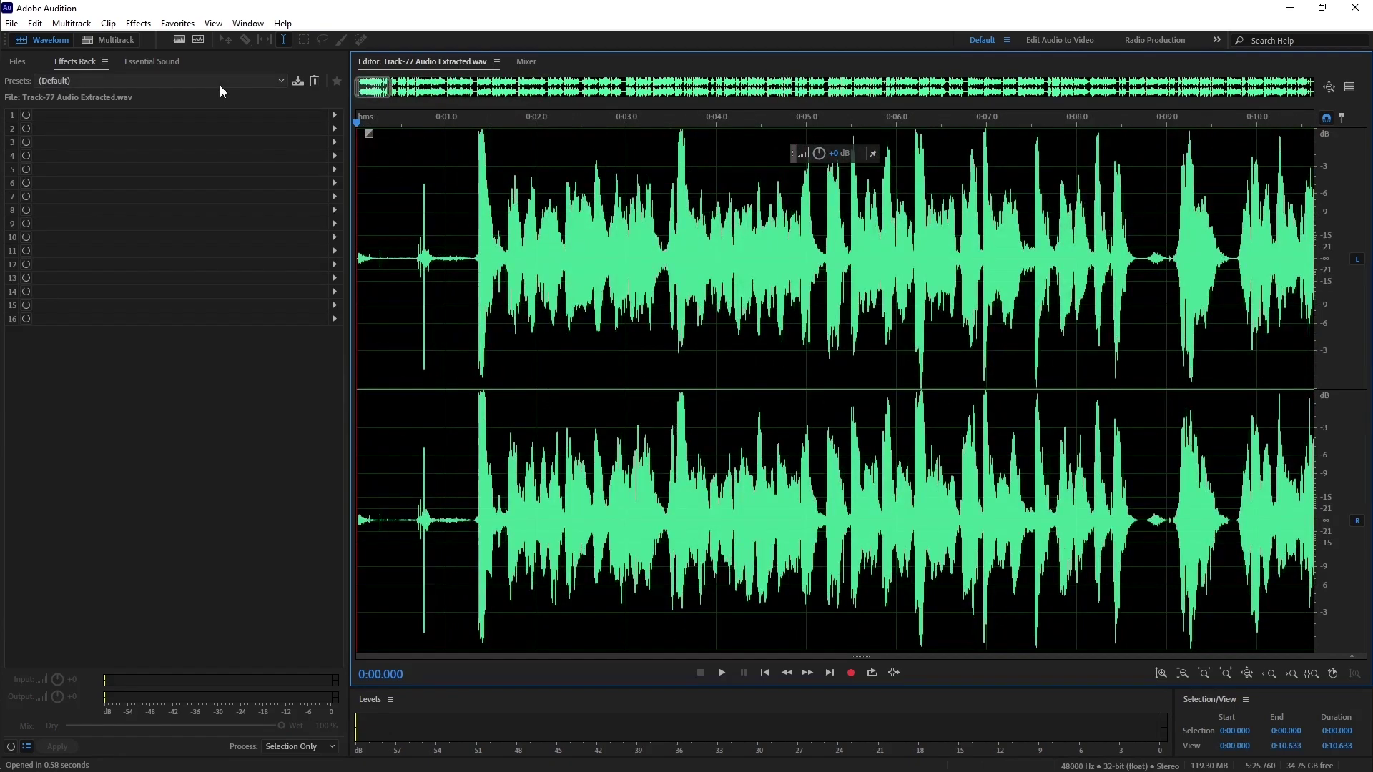
scroll(683, 270, up, 3)
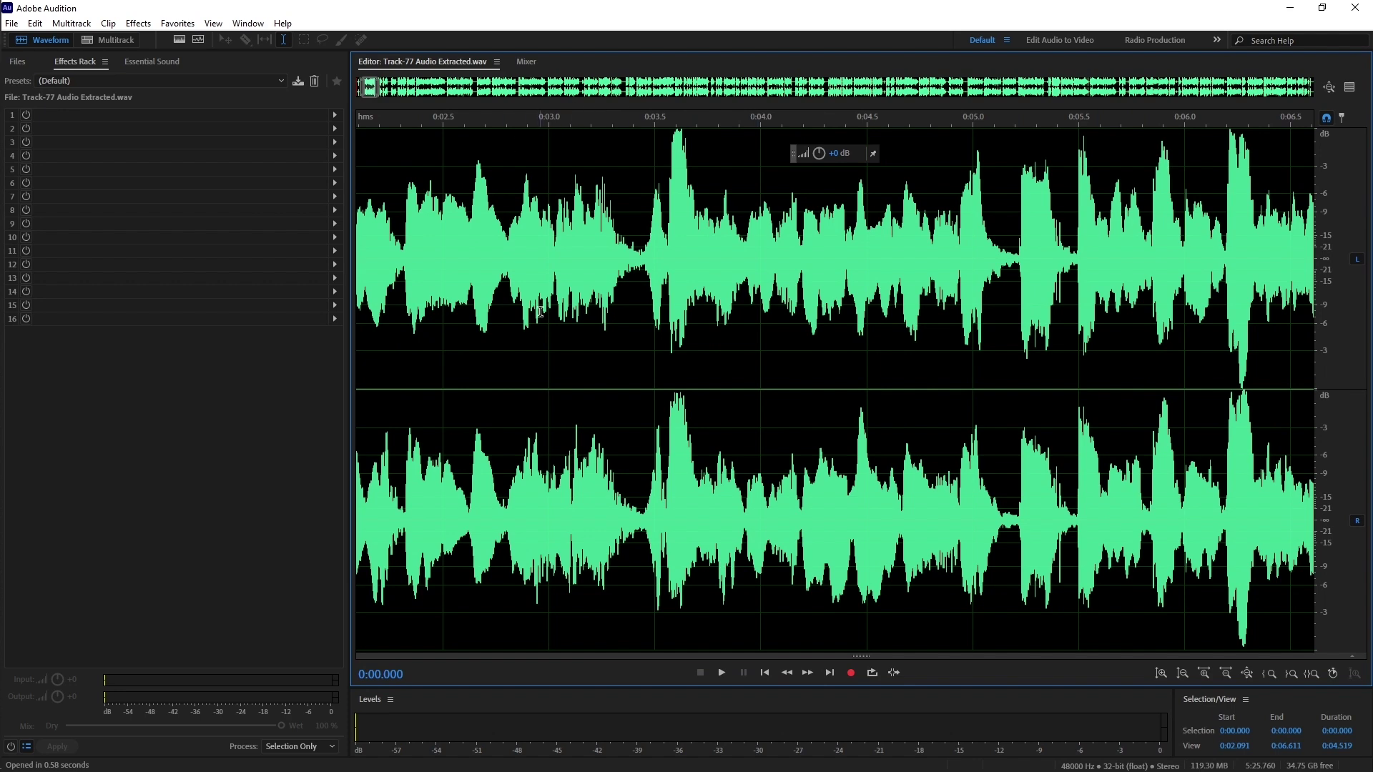
scroll(539, 311, up, 2)
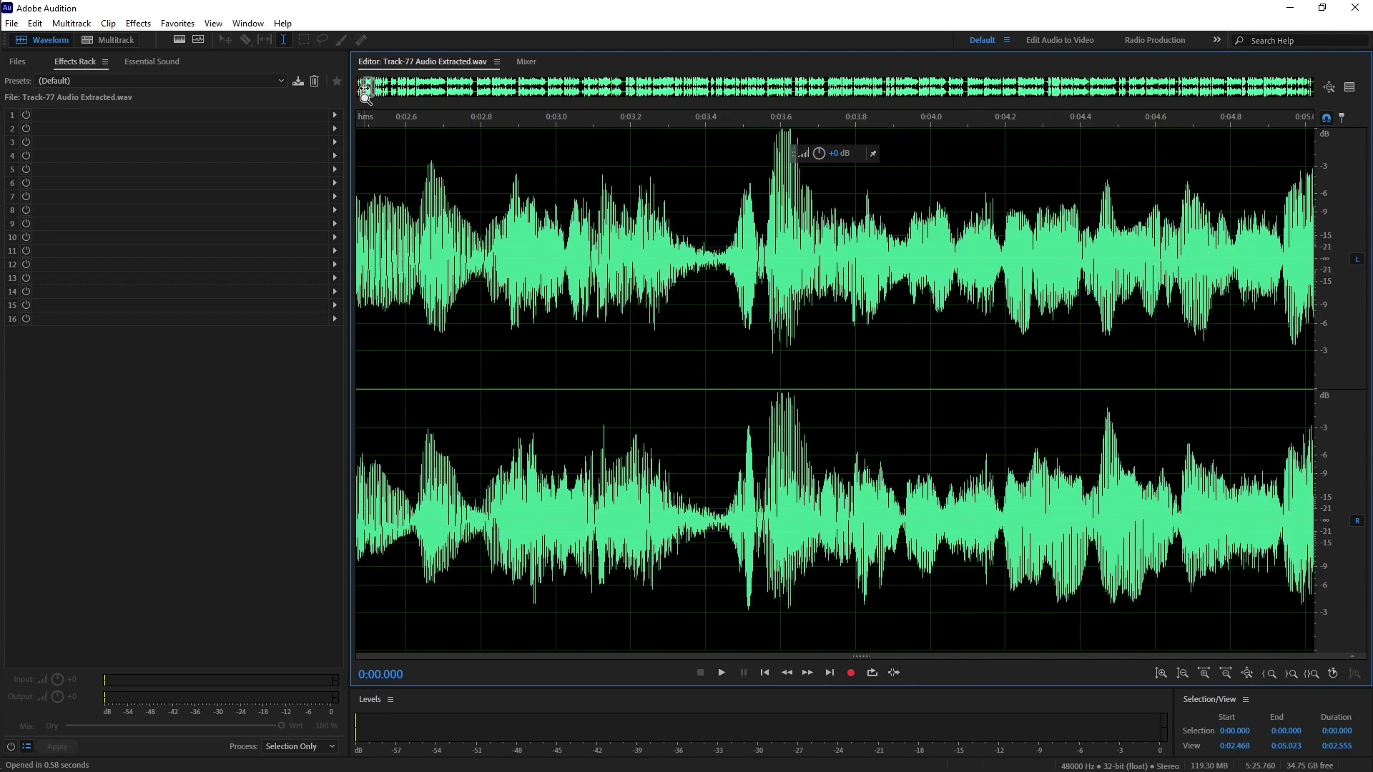
drag(368, 86, 309, 84)
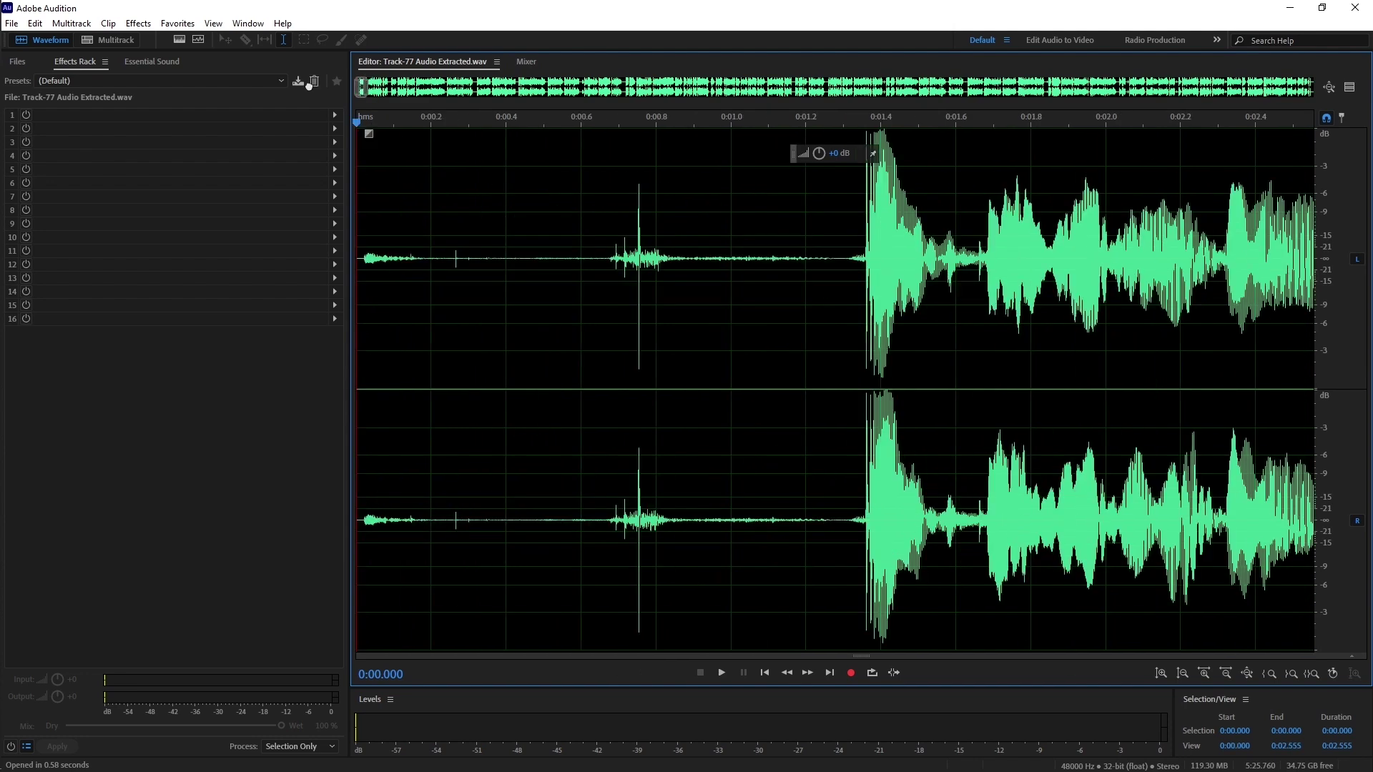
drag(841, 259, 326, 234)
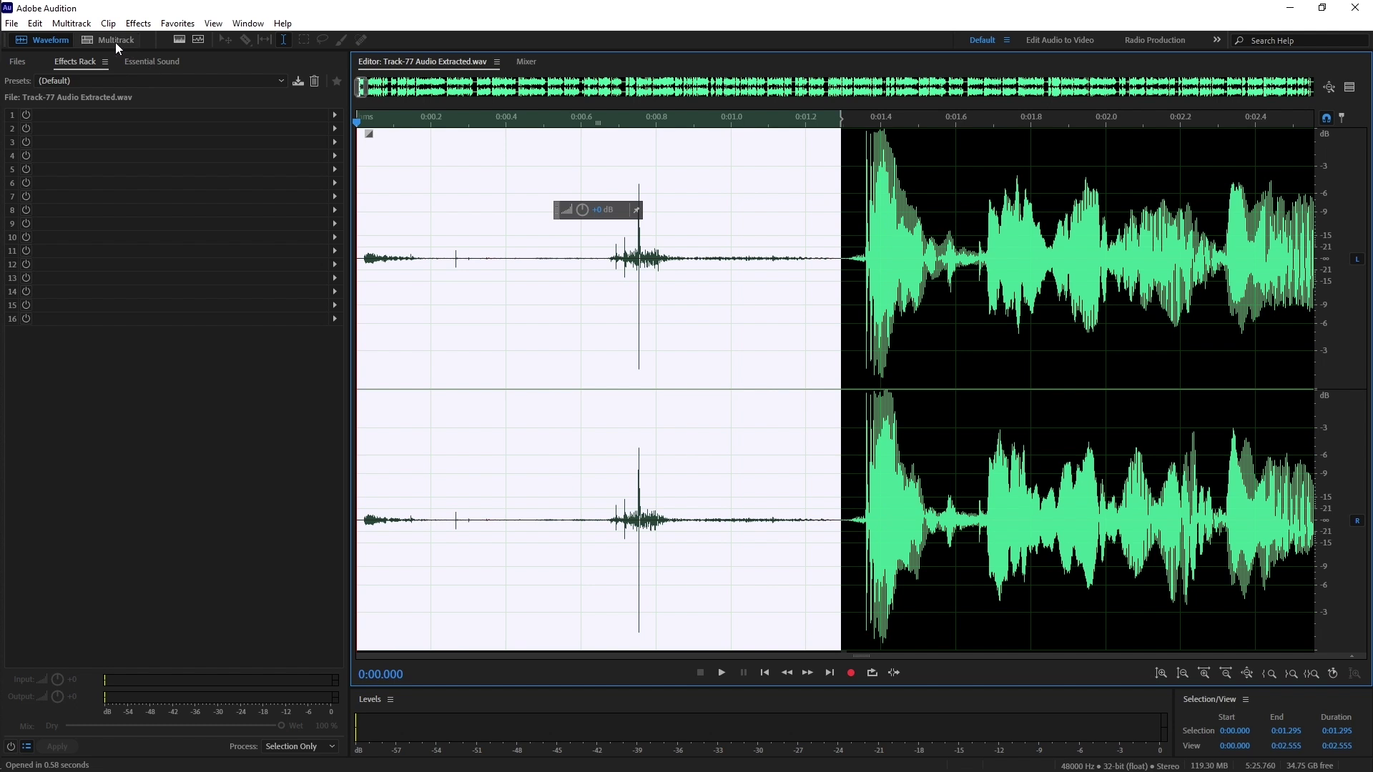
click(140, 26)
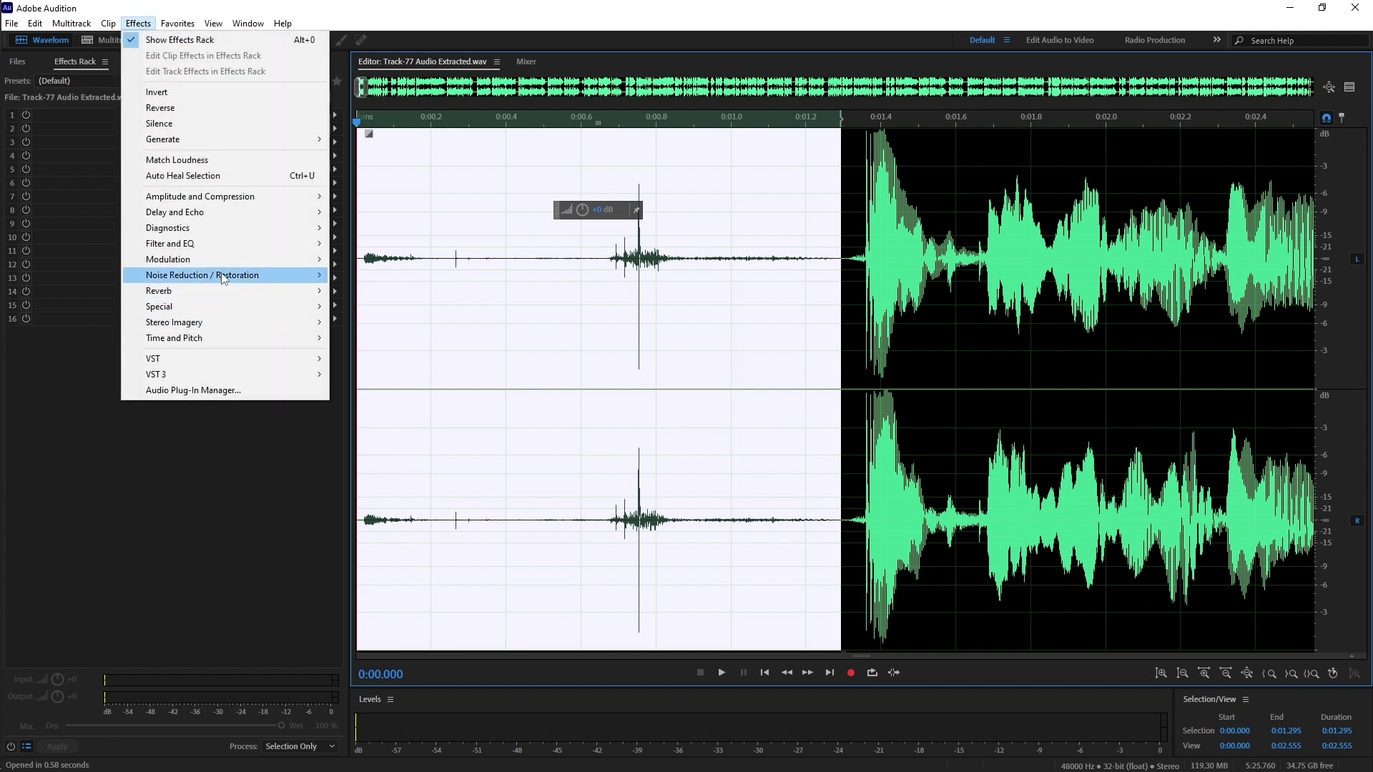
mouse_move(234, 285)
click(386, 275)
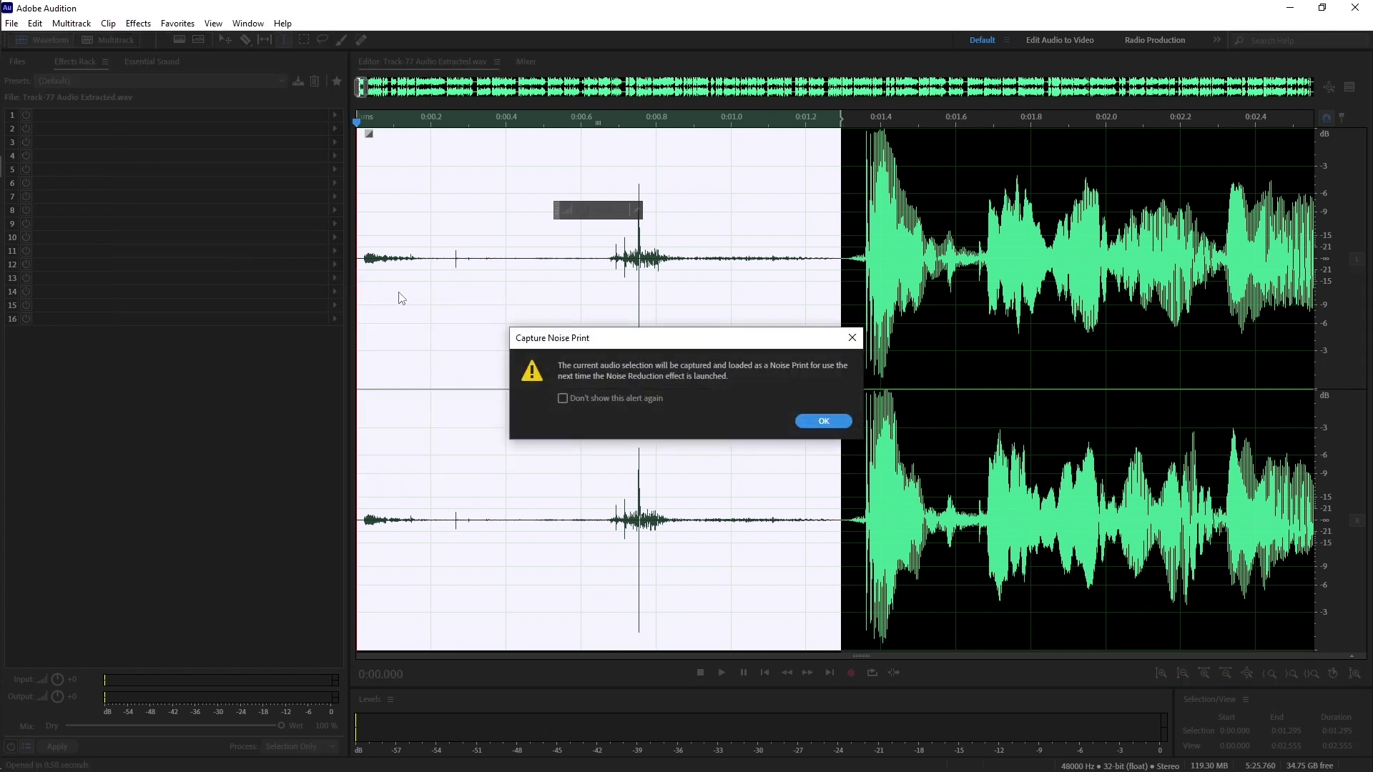
click(821, 420)
click(583, 363)
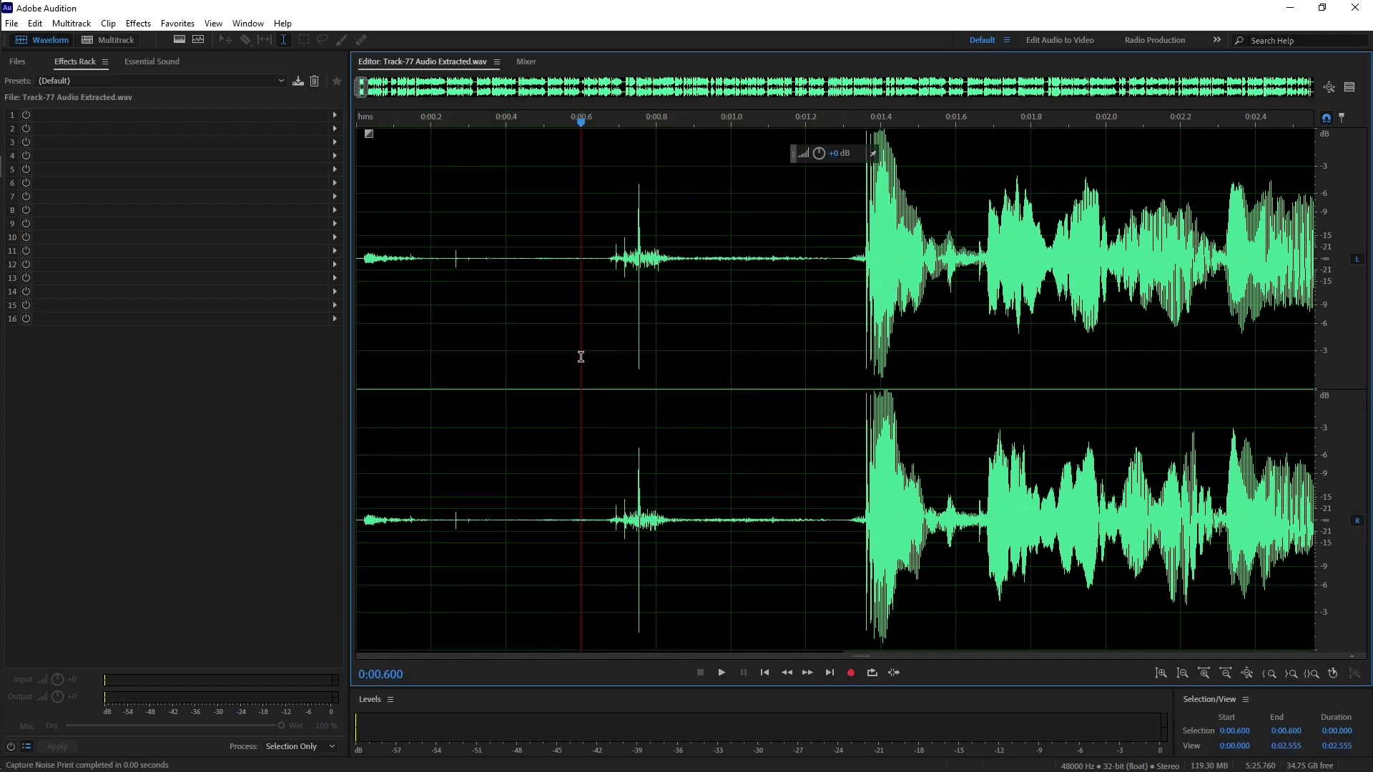
Step: Apply the Noise Reduction process to the whole file, keeping 50% noise reduction and a 16 dB reduce-by amount
click(138, 24)
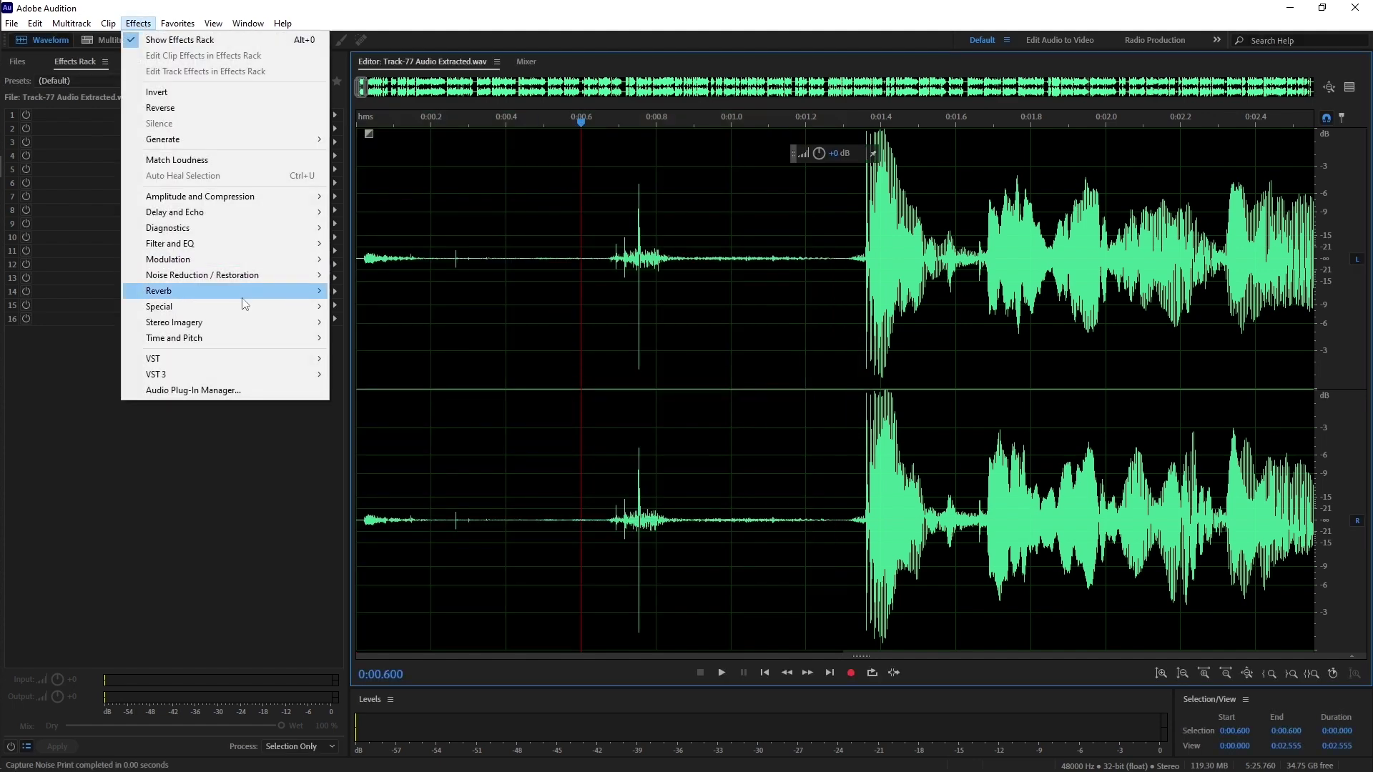
mouse_move(243, 275)
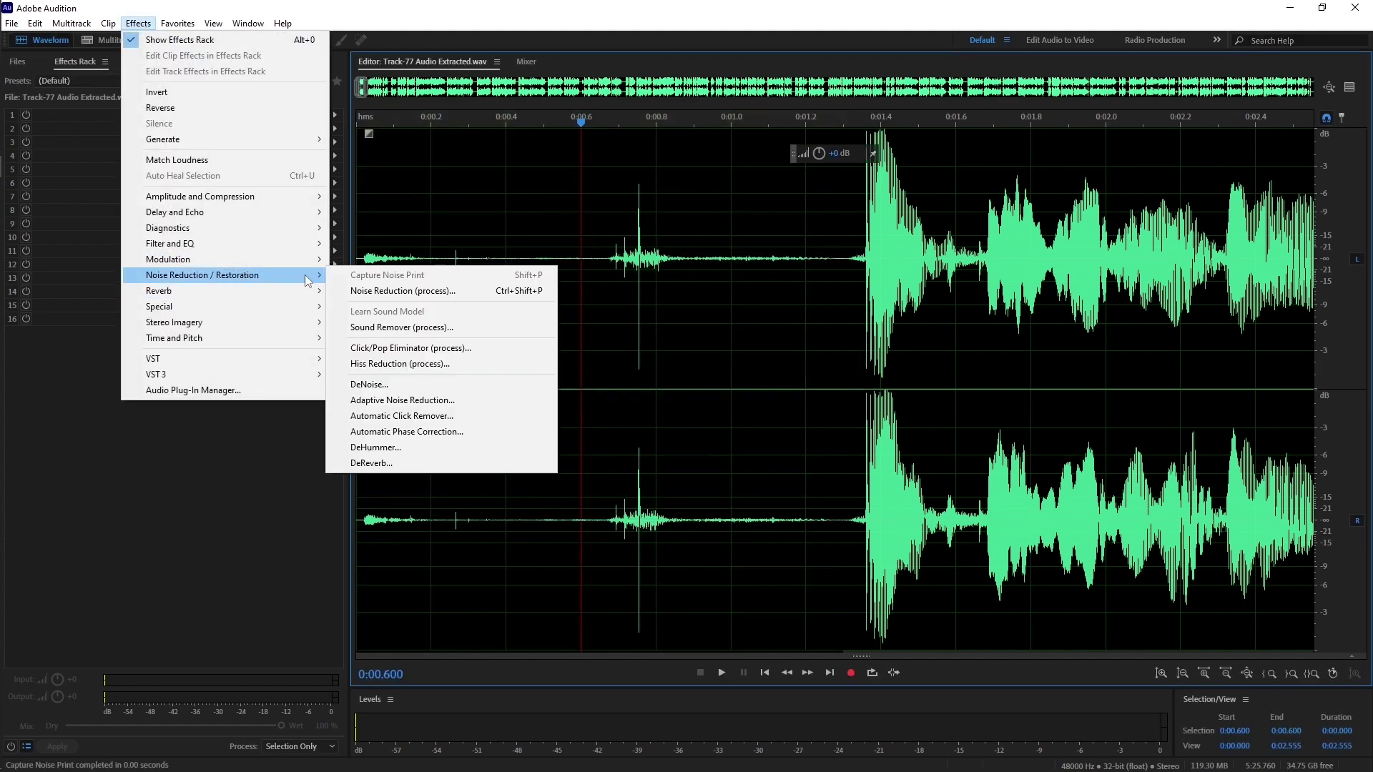
click(415, 289)
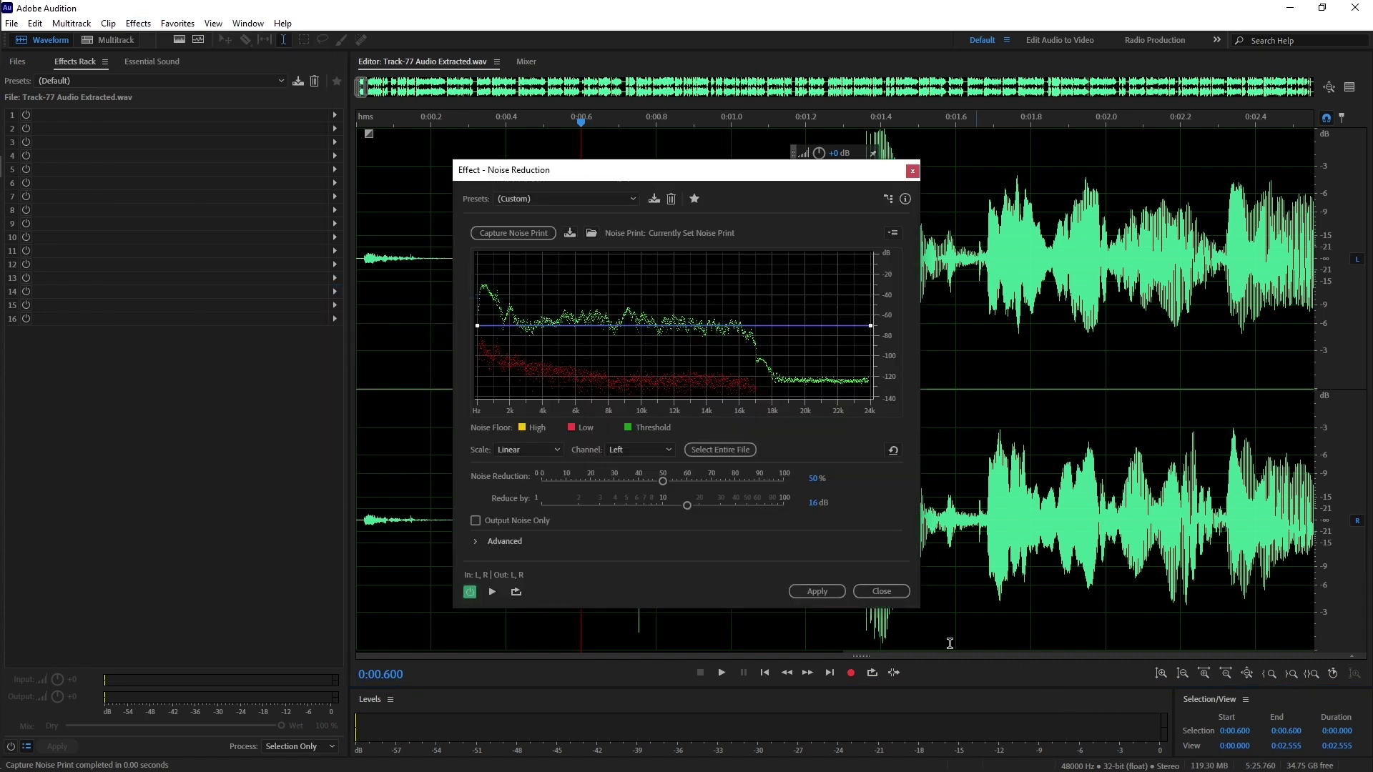
click(818, 592)
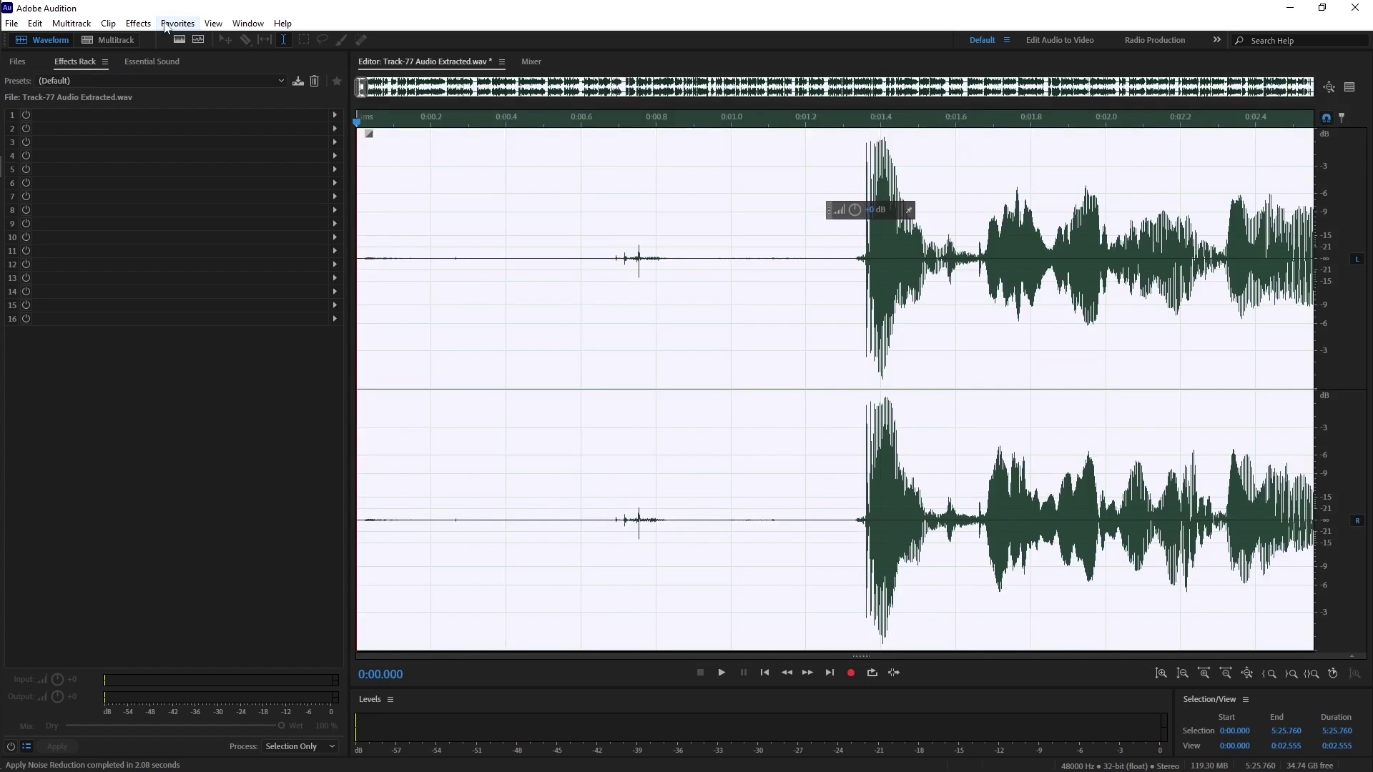
Step: Apply Adaptive Noise Reduction with the default preset to the whole file and save the extracted WAV
click(139, 25)
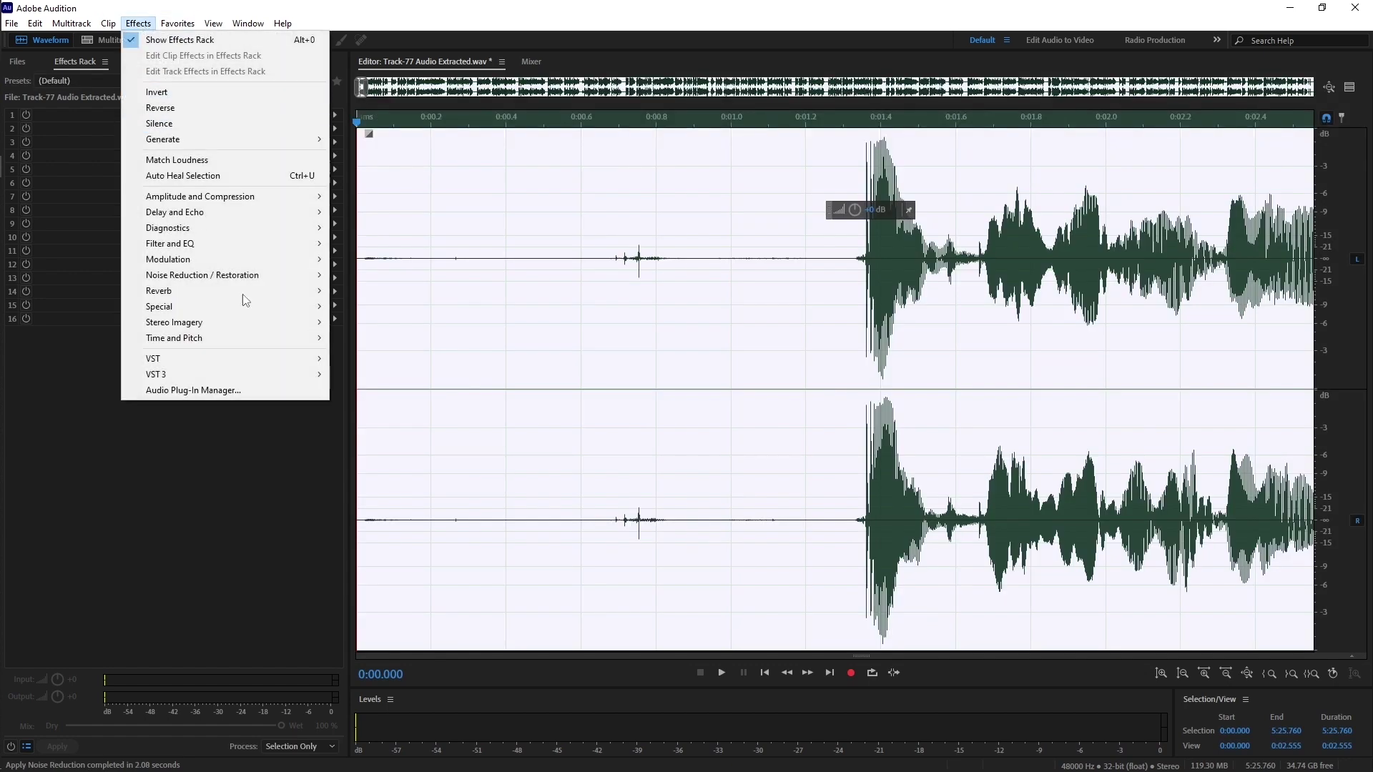
mouse_move(236, 279)
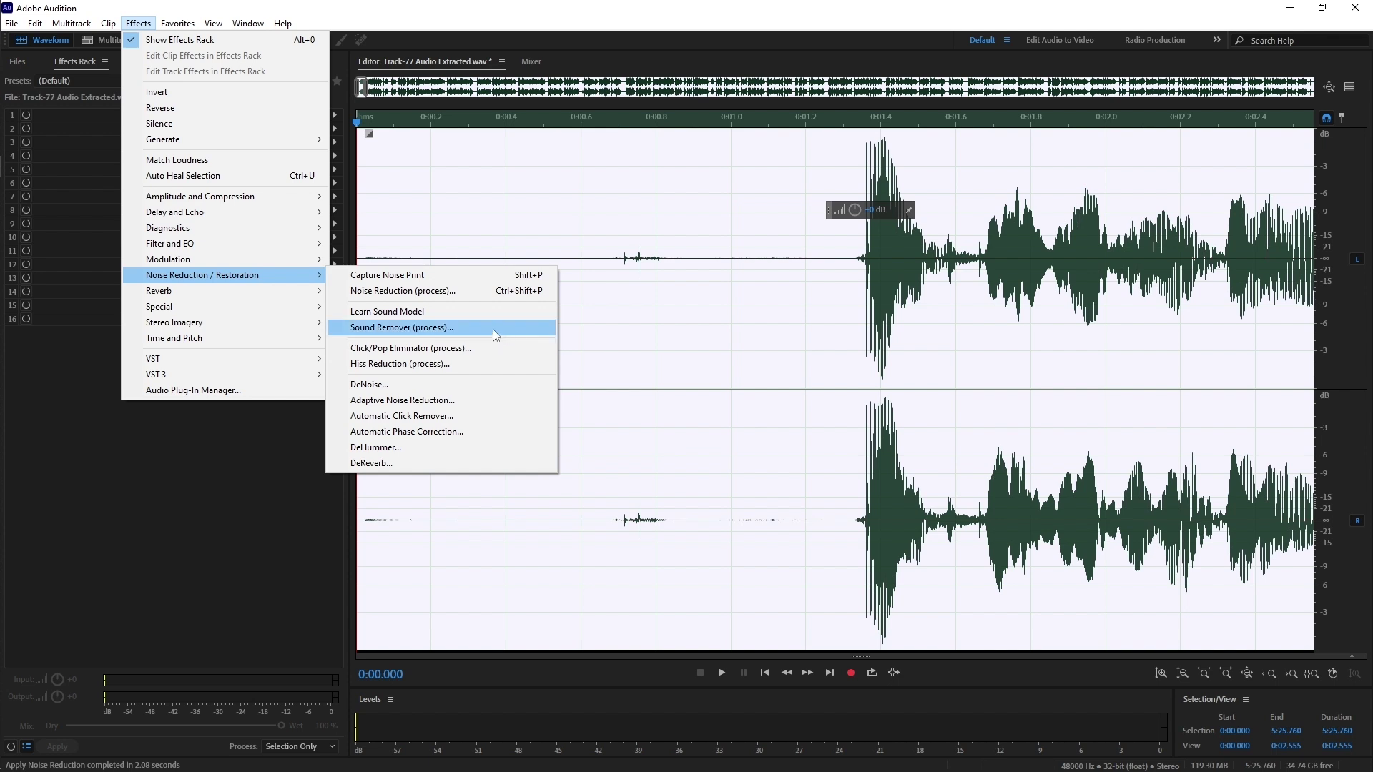
click(438, 402)
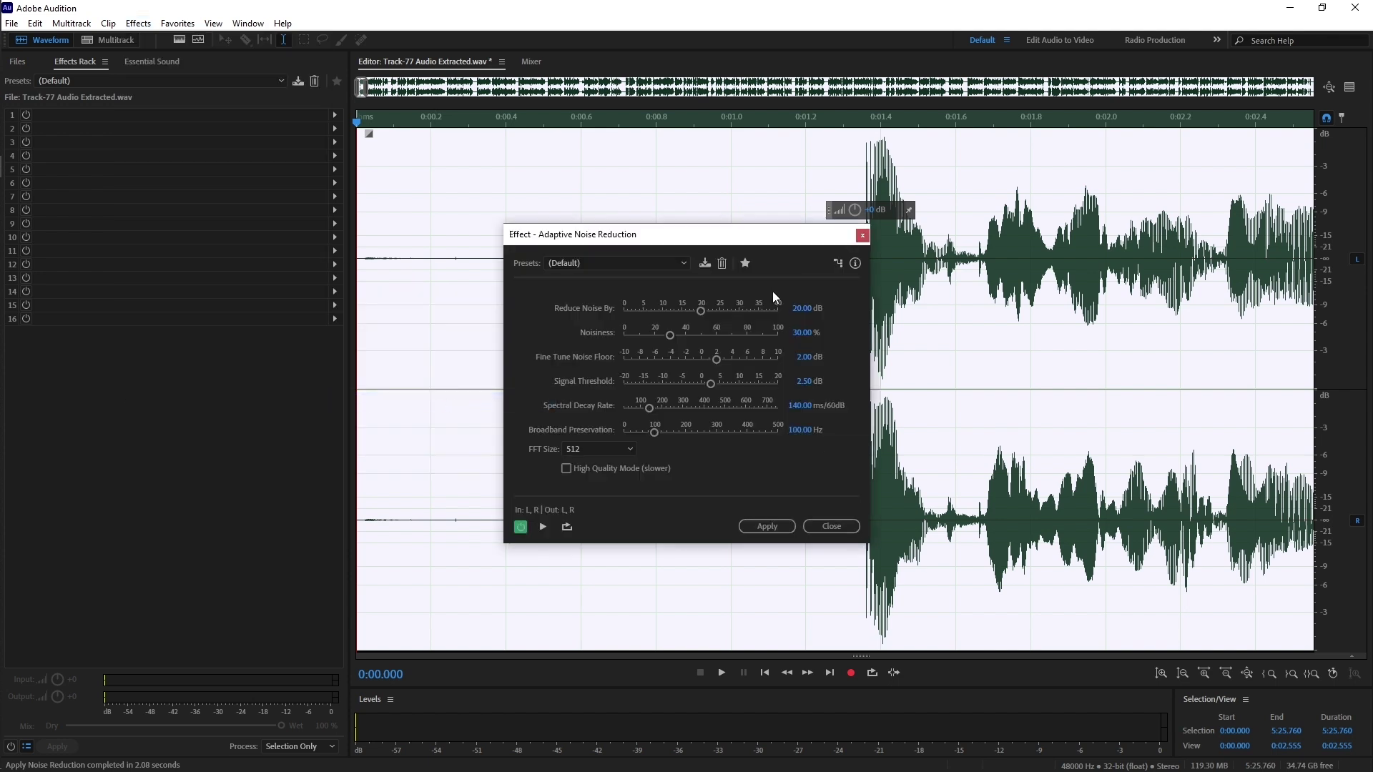
click(766, 526)
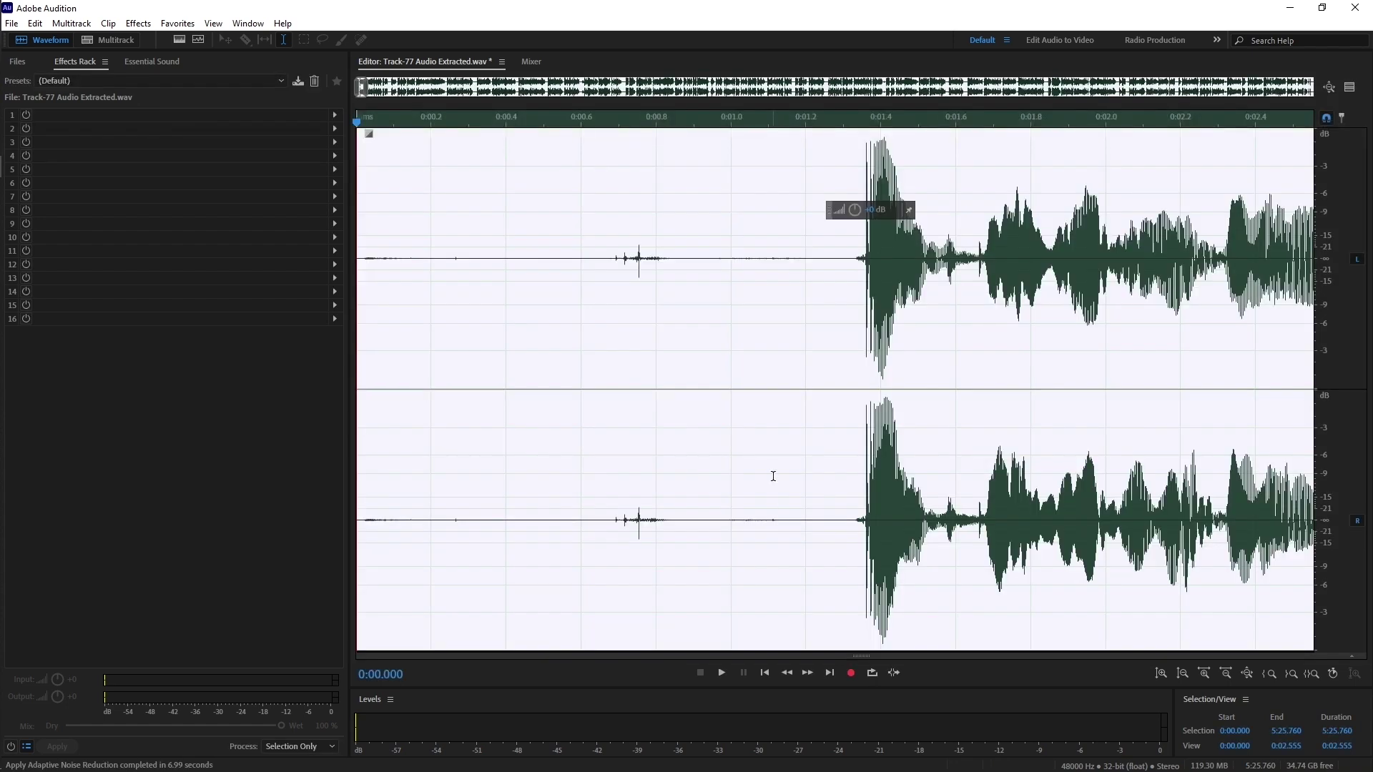
click(12, 23)
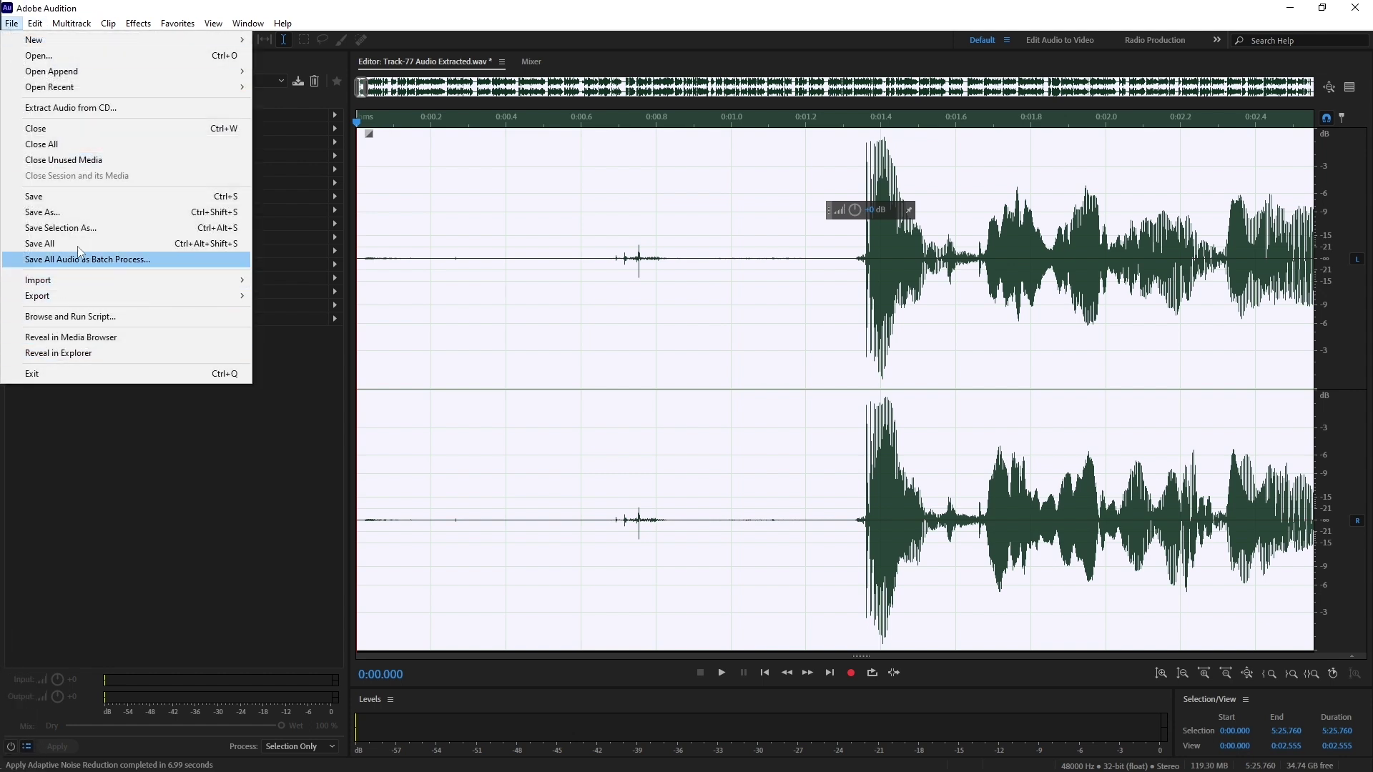
click(62, 198)
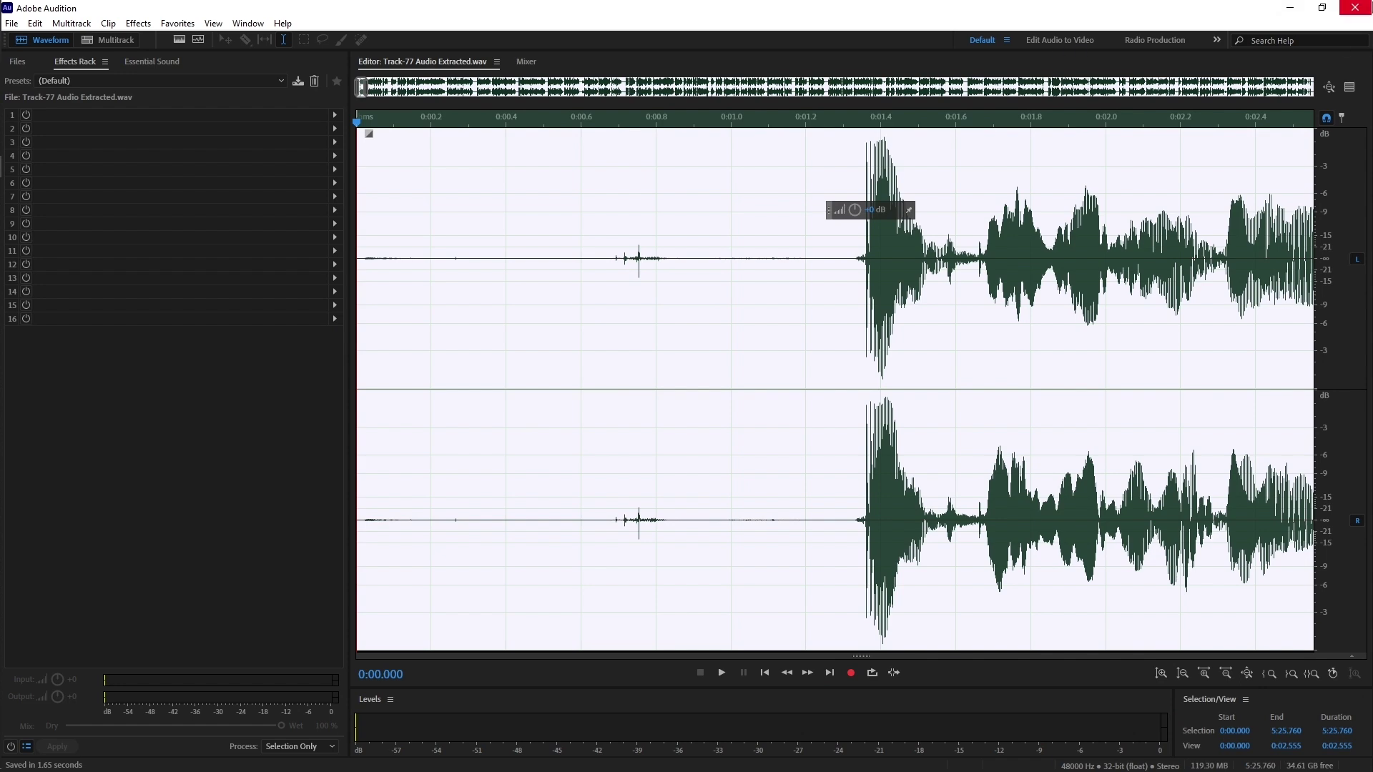
Step: Switch to Premiere Pro and enable Dynamics under Clarity in the Essential Sound settings of the extracted dialogue clip, closing the panel when done
click(1289, 8)
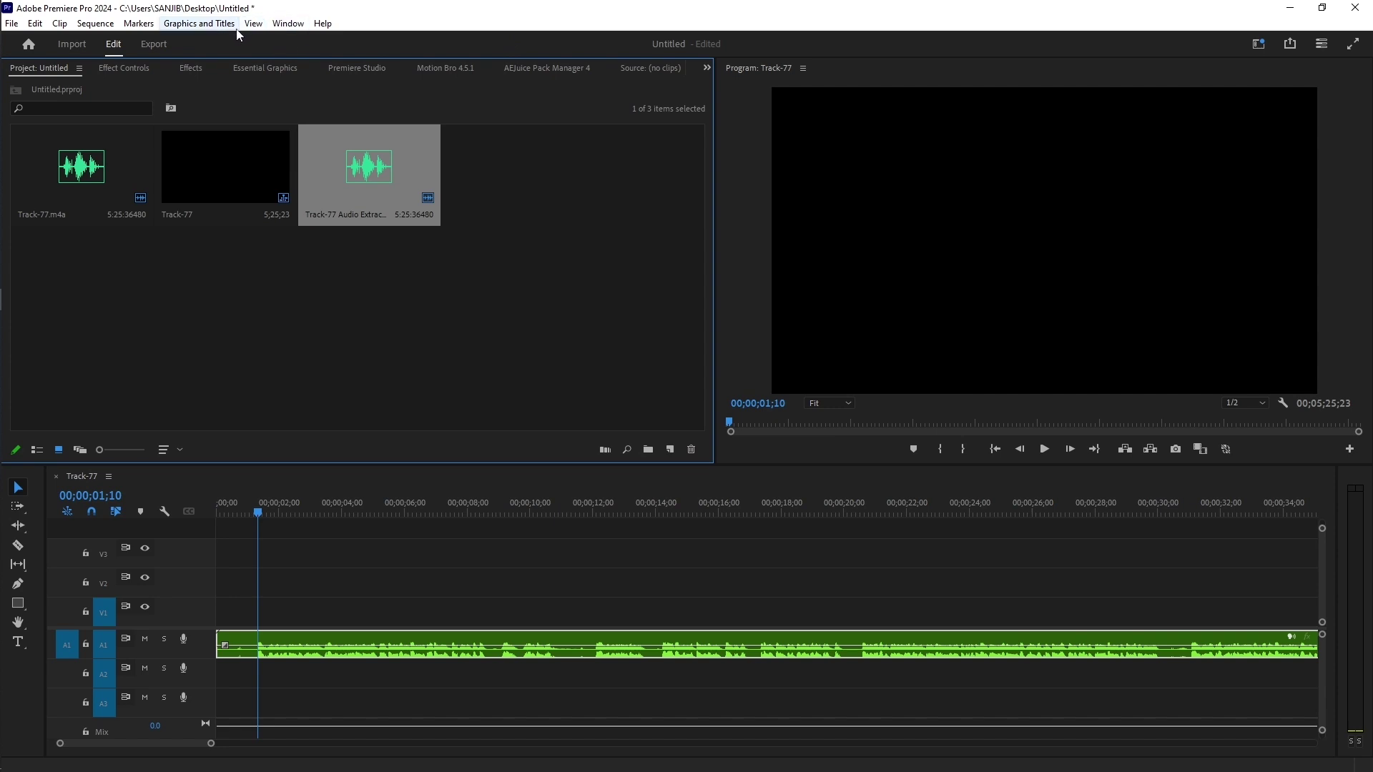
click(280, 27)
click(342, 236)
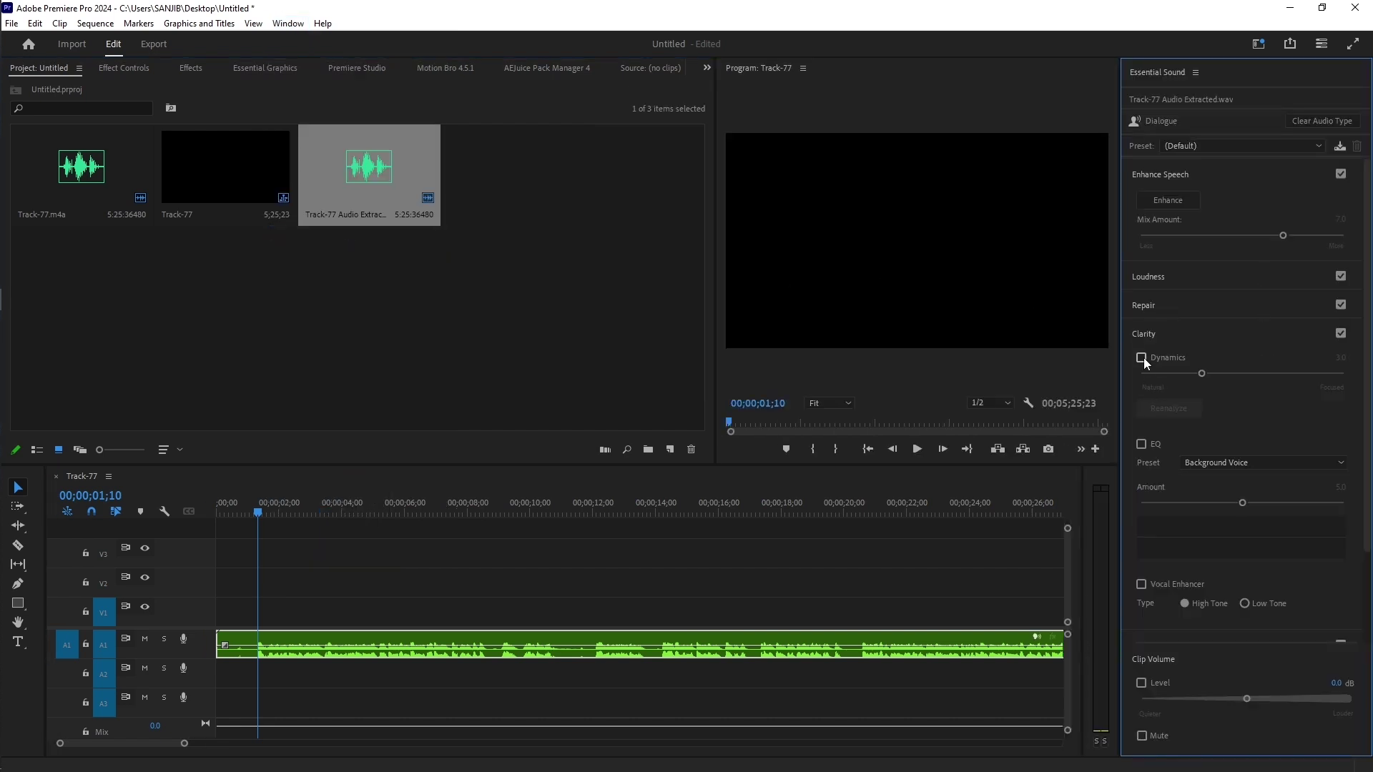
click(1142, 357)
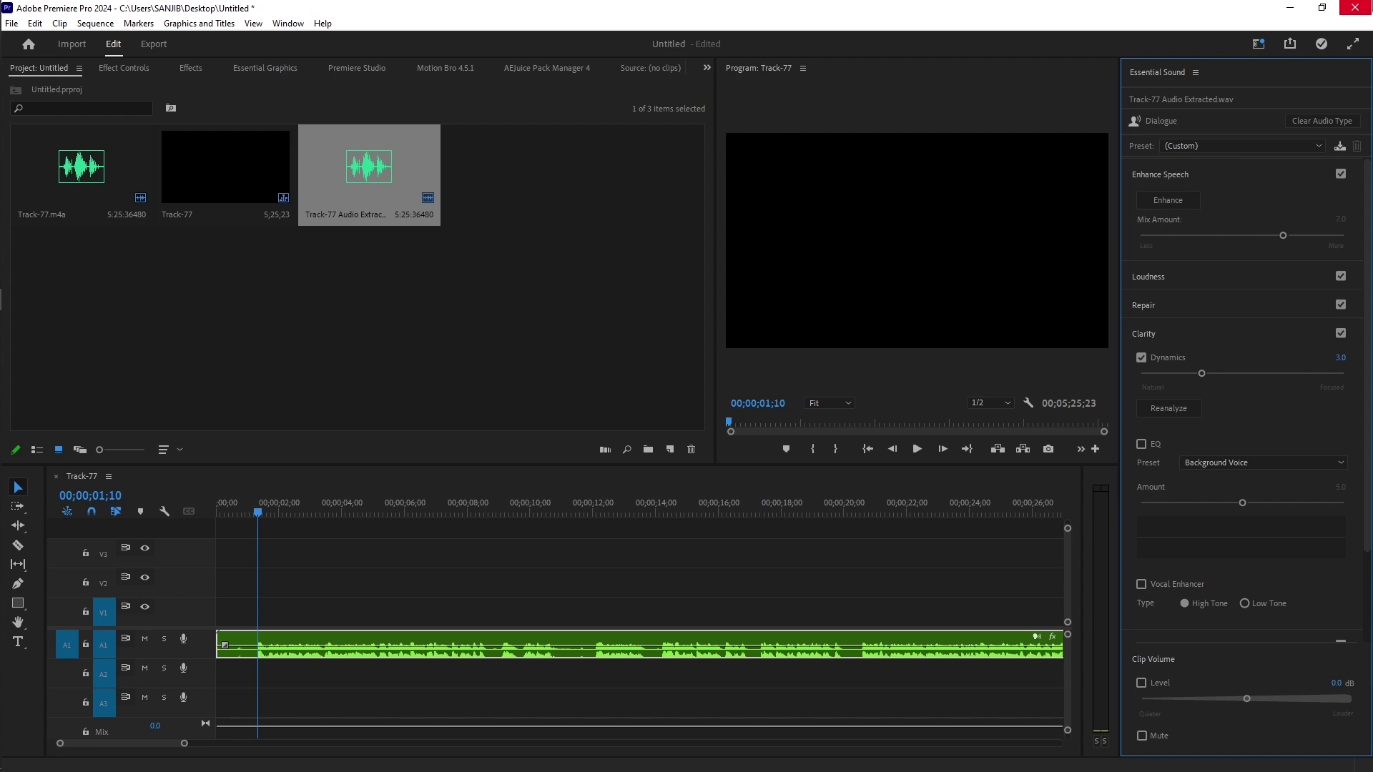
click(1198, 75)
click(1216, 81)
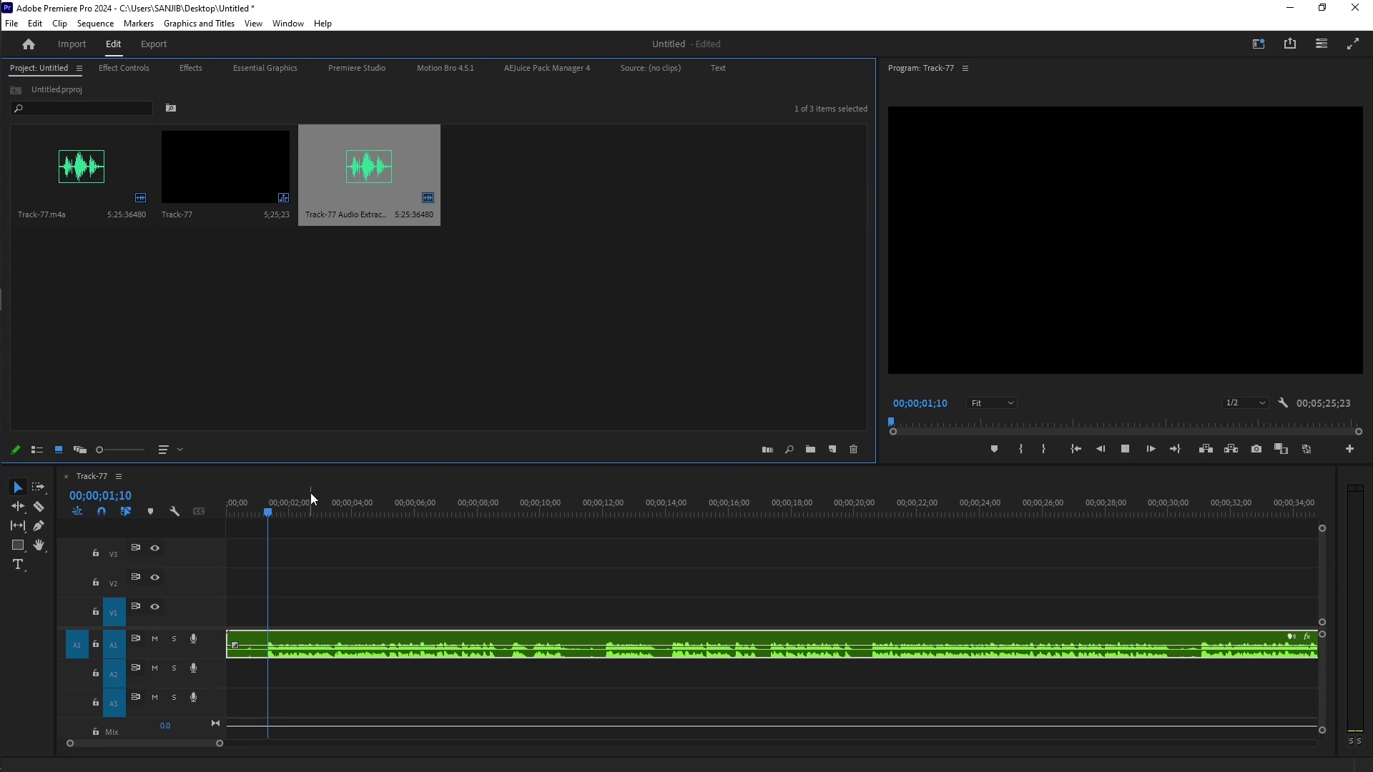
Step: Play back the cleaned audio and ripple-trim about one second of silence from the start of the clip
key(space)
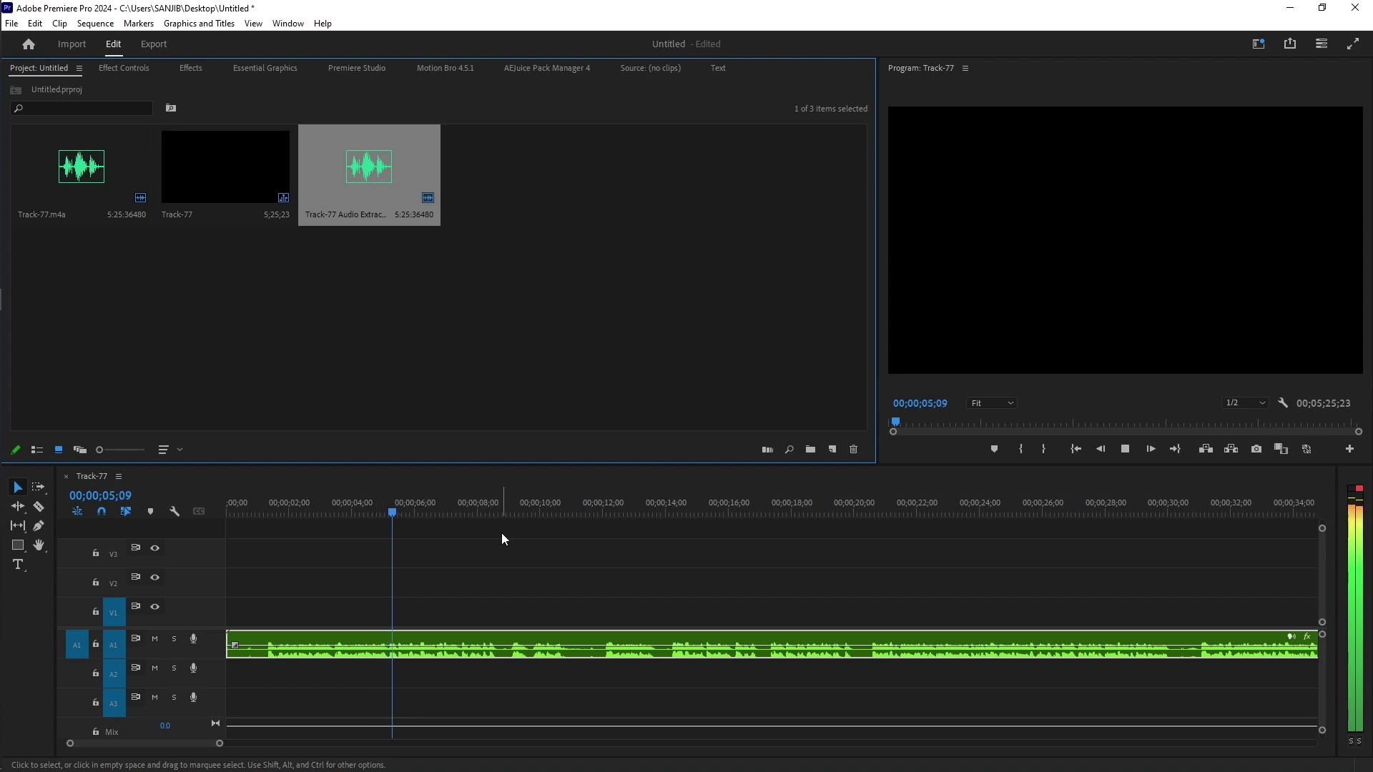
key(space)
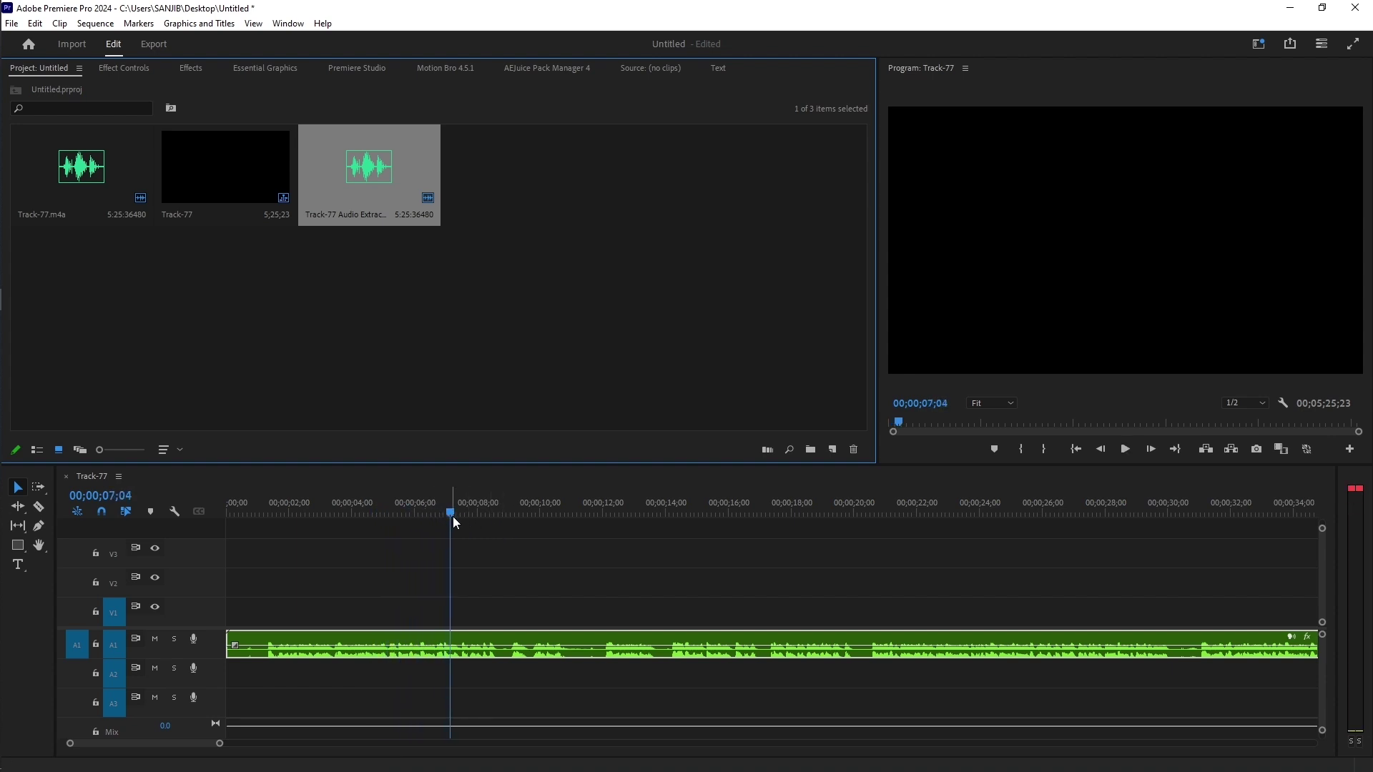
drag(452, 512, 264, 537)
key(q)
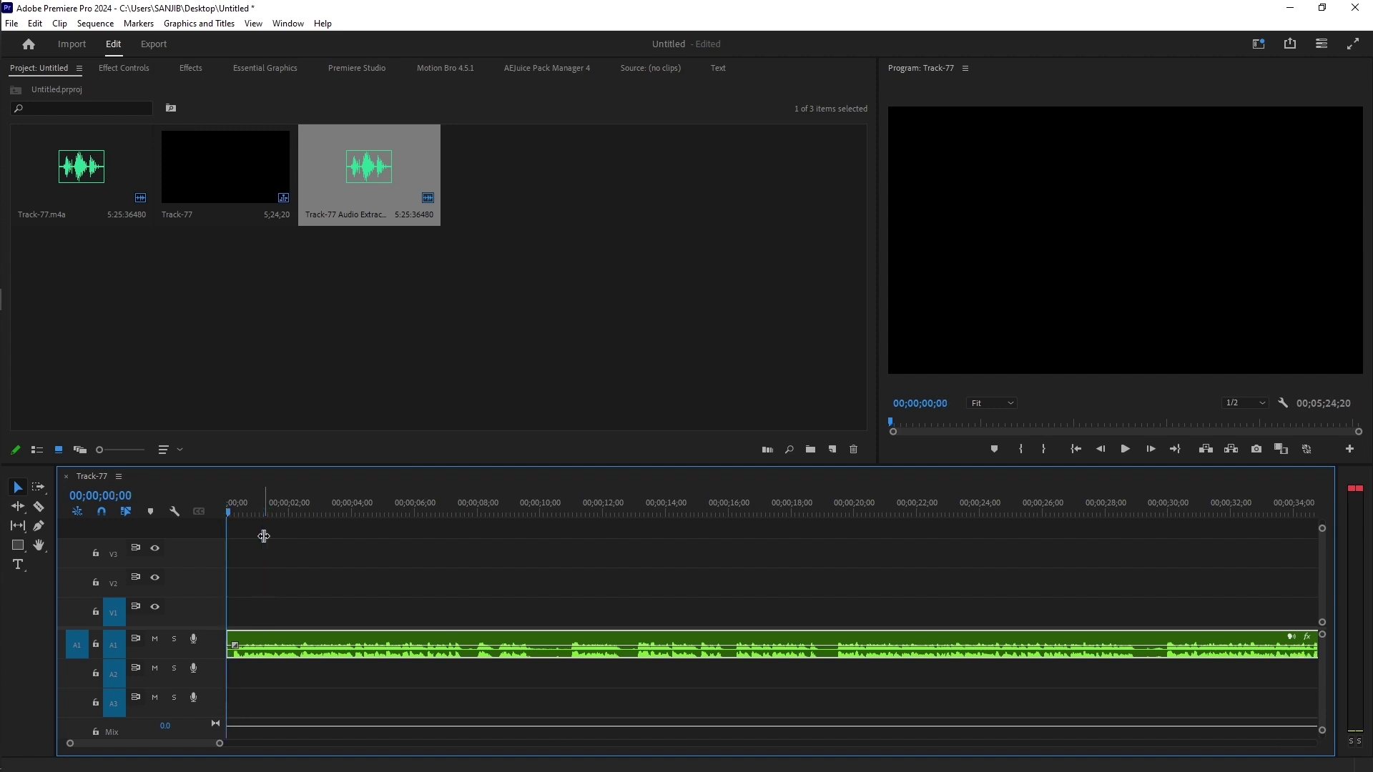
key(space)
key(space)
Step: Import all media files from Desktop > news protocal > New folder into the project, dismissing any import errors
drag(880, 301, 641, 344)
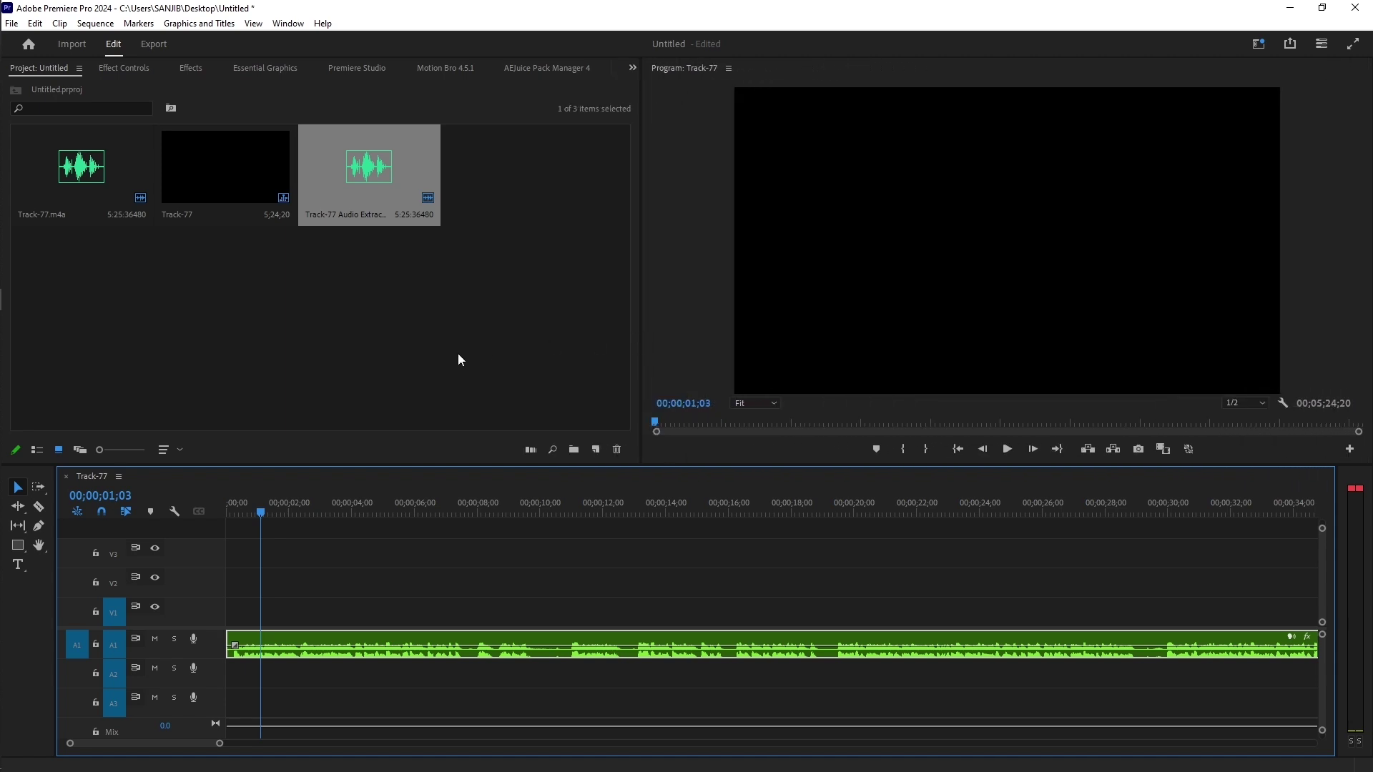
double_click(241, 309)
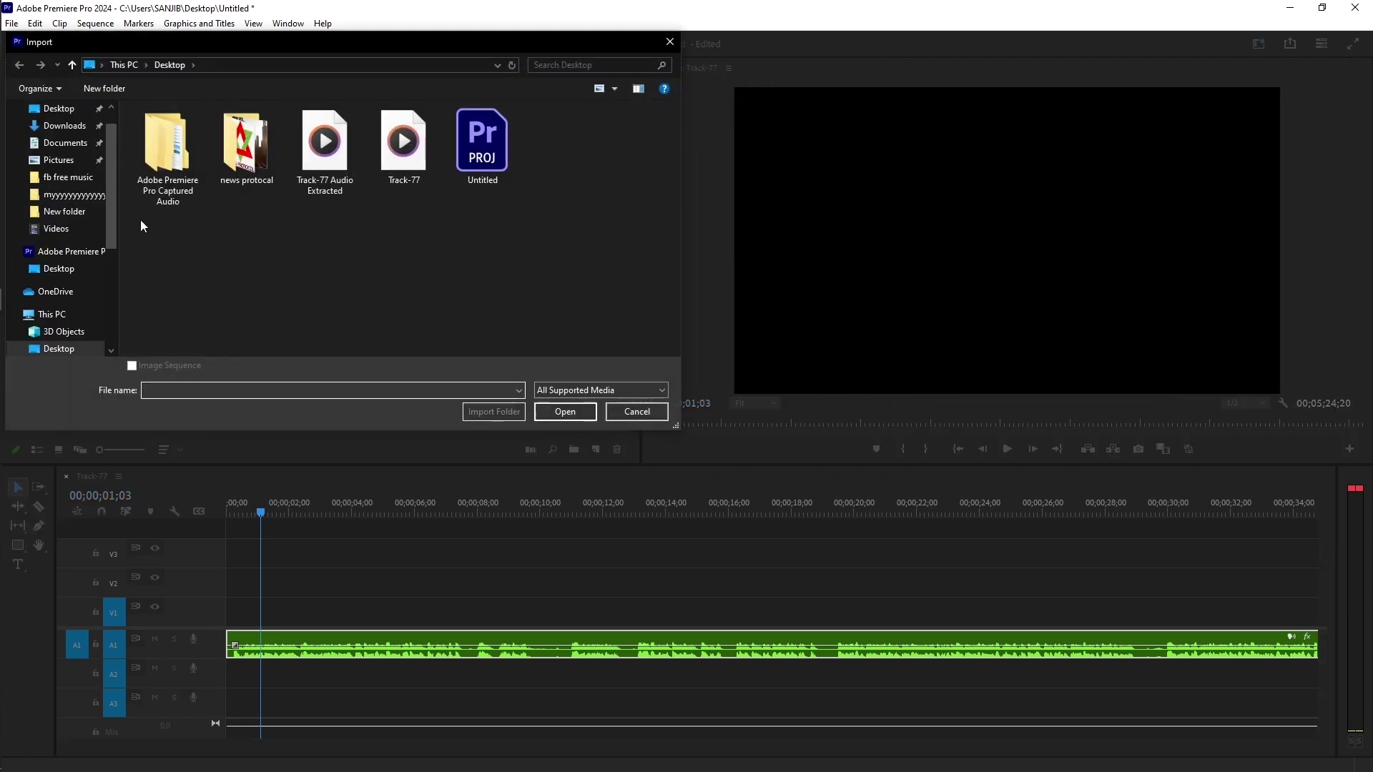
double_click(241, 143)
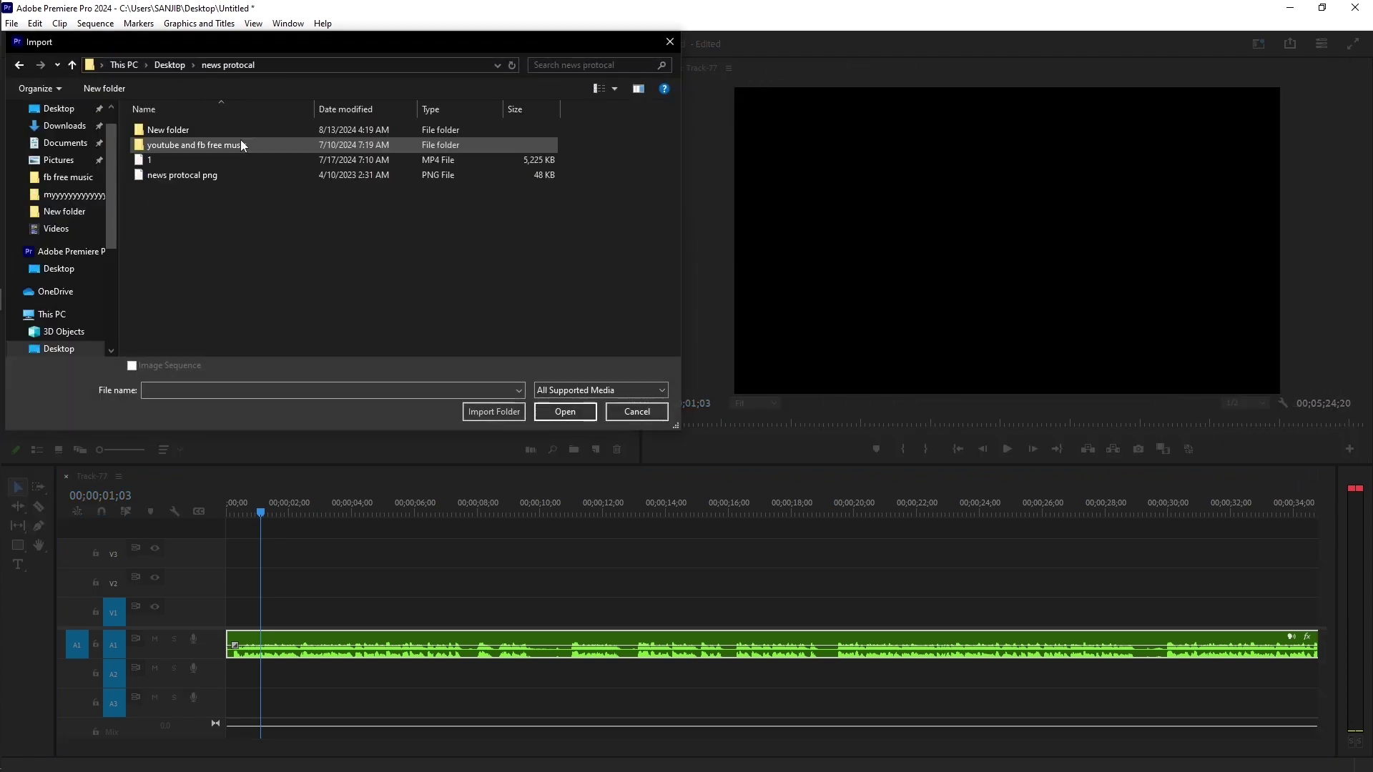
double_click(181, 135)
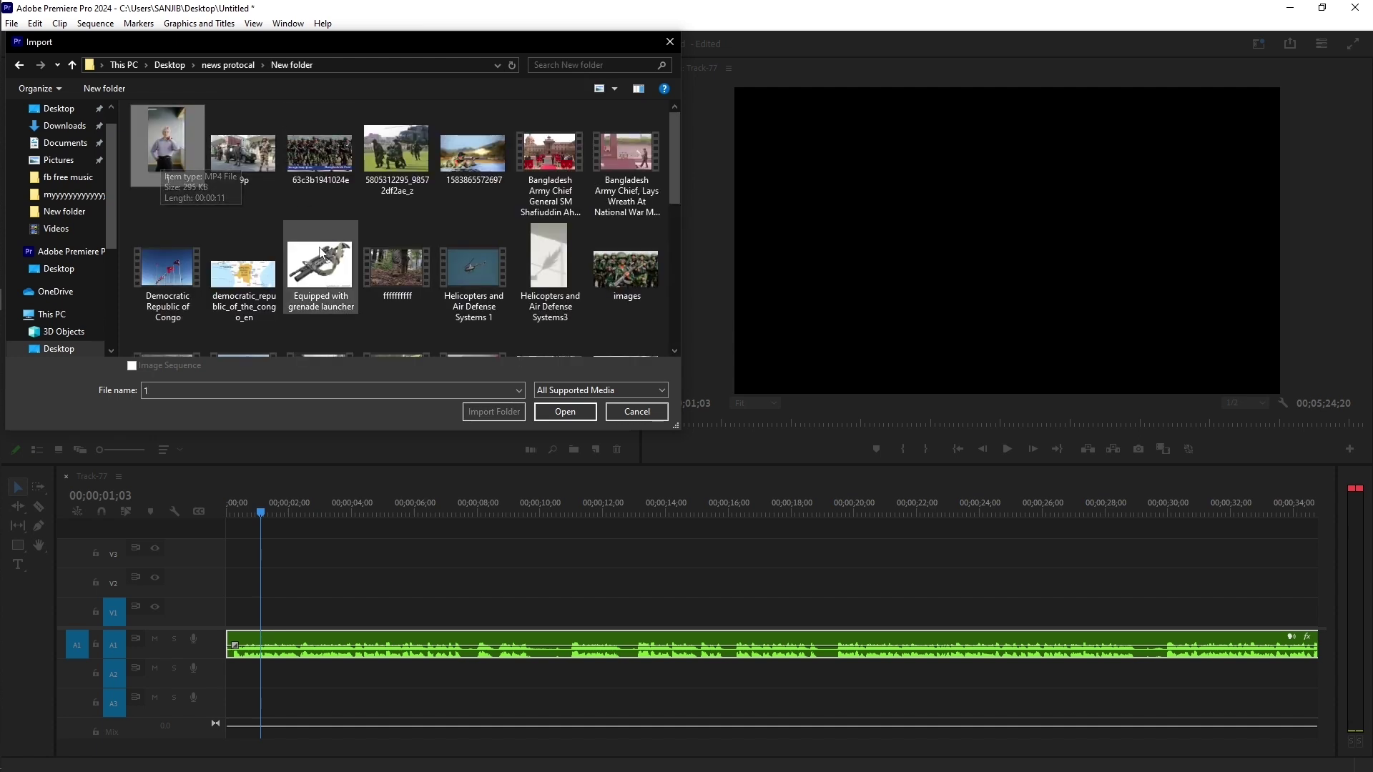
key(ctrl+a)
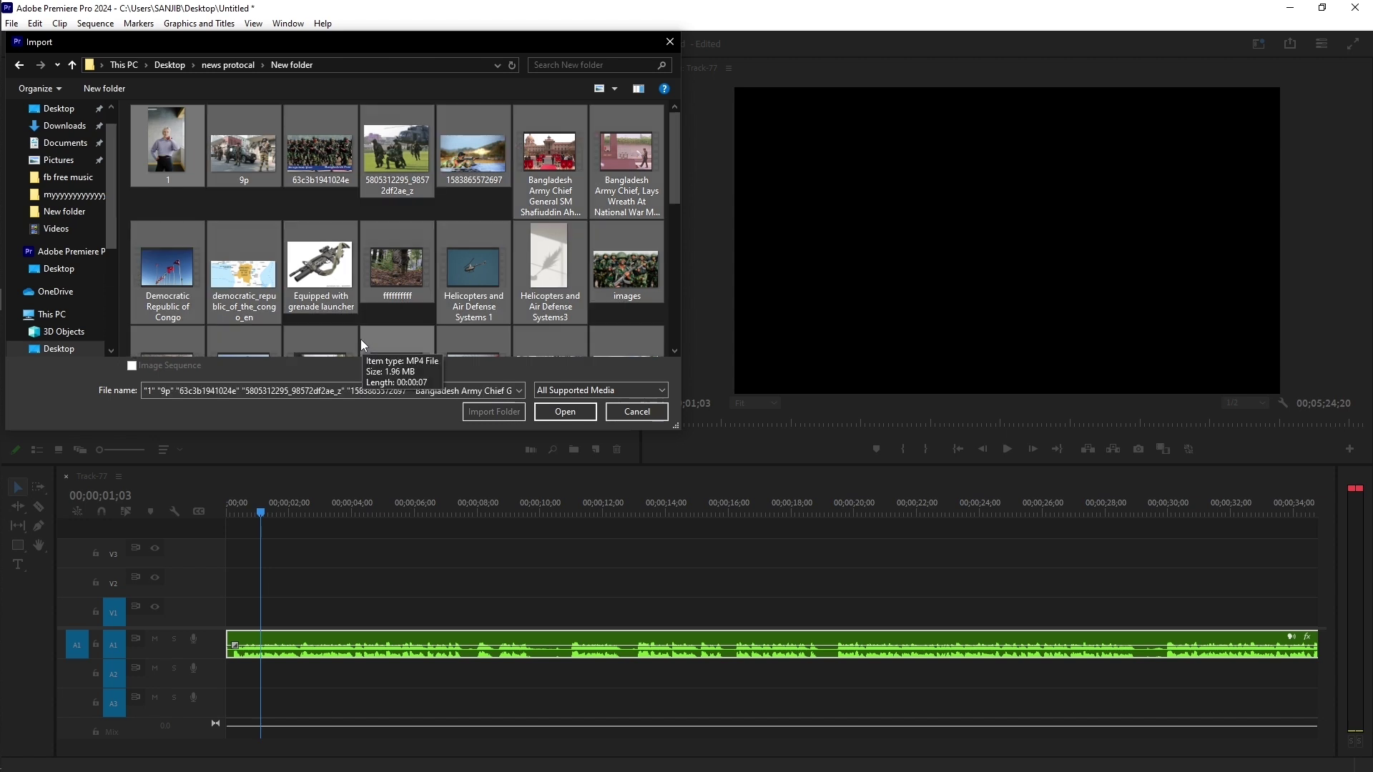
click(582, 409)
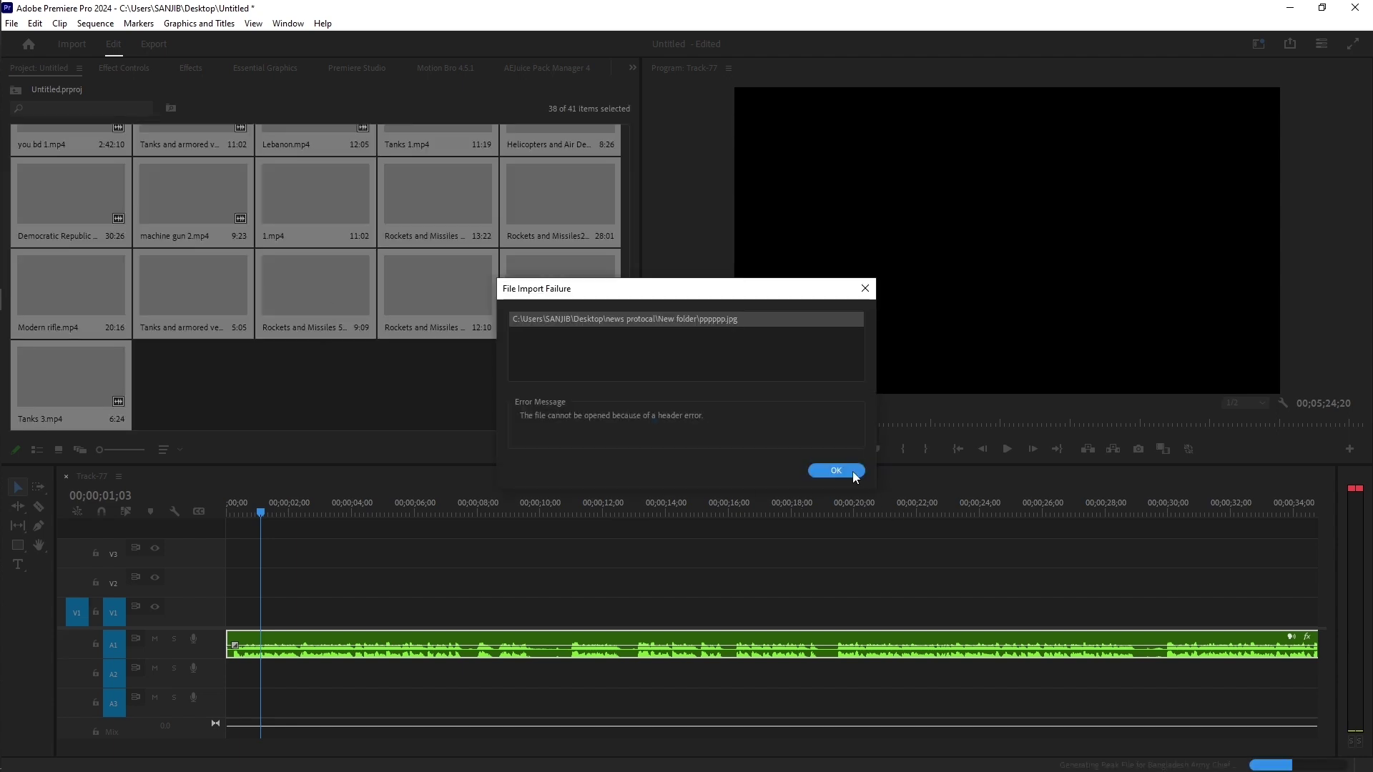
click(852, 470)
click(498, 406)
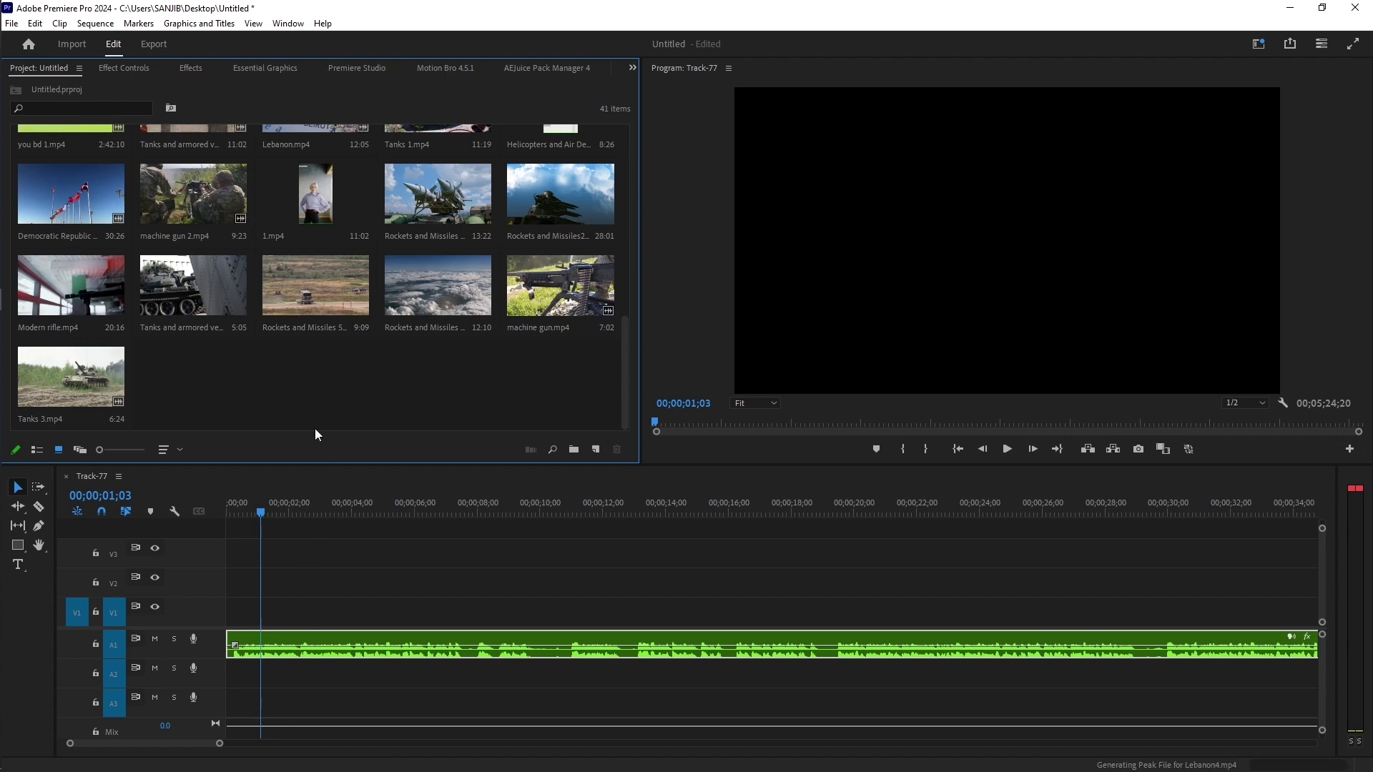
Step: Place machine gun.mp4 on tracks V1 and A1 of the sequence and move the extracted audio clip to A2
scroll(285, 377, up, 4)
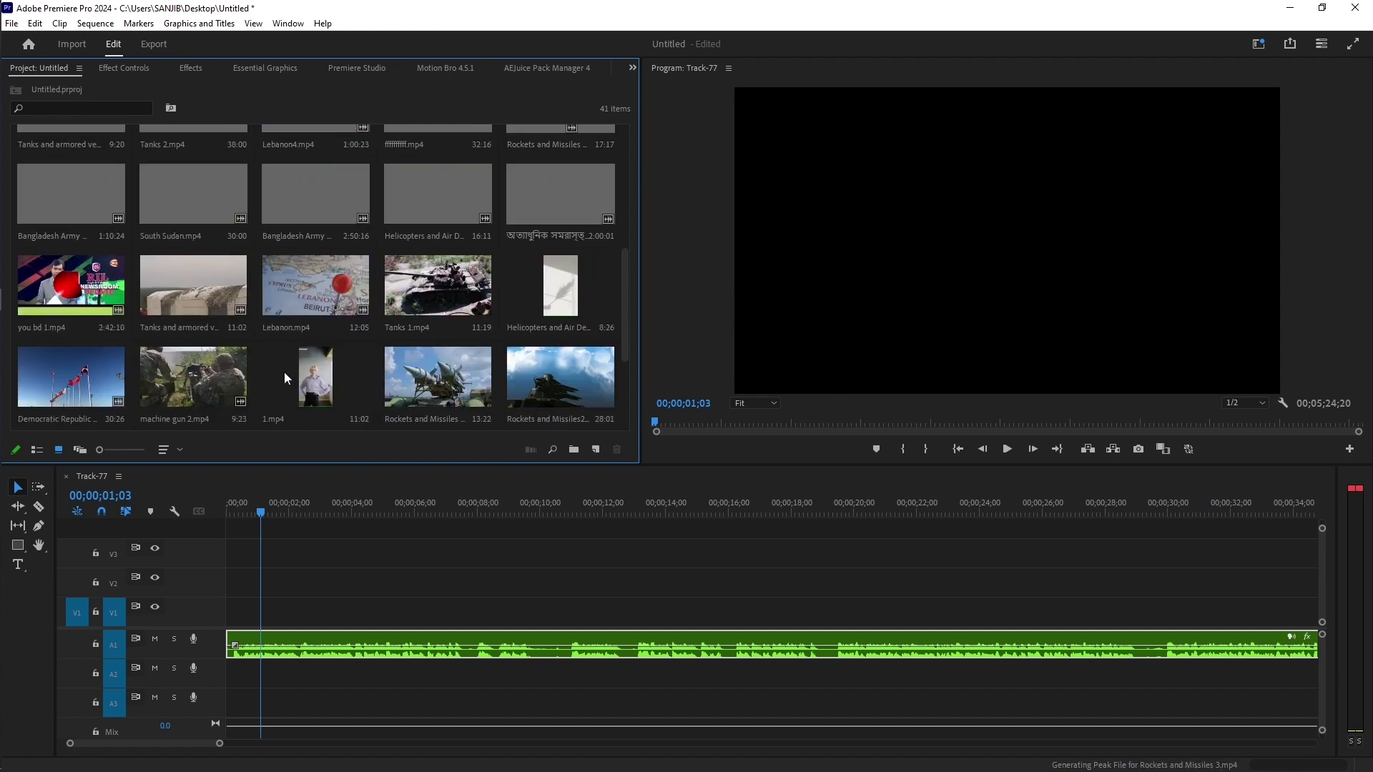
scroll(284, 374, up, 2)
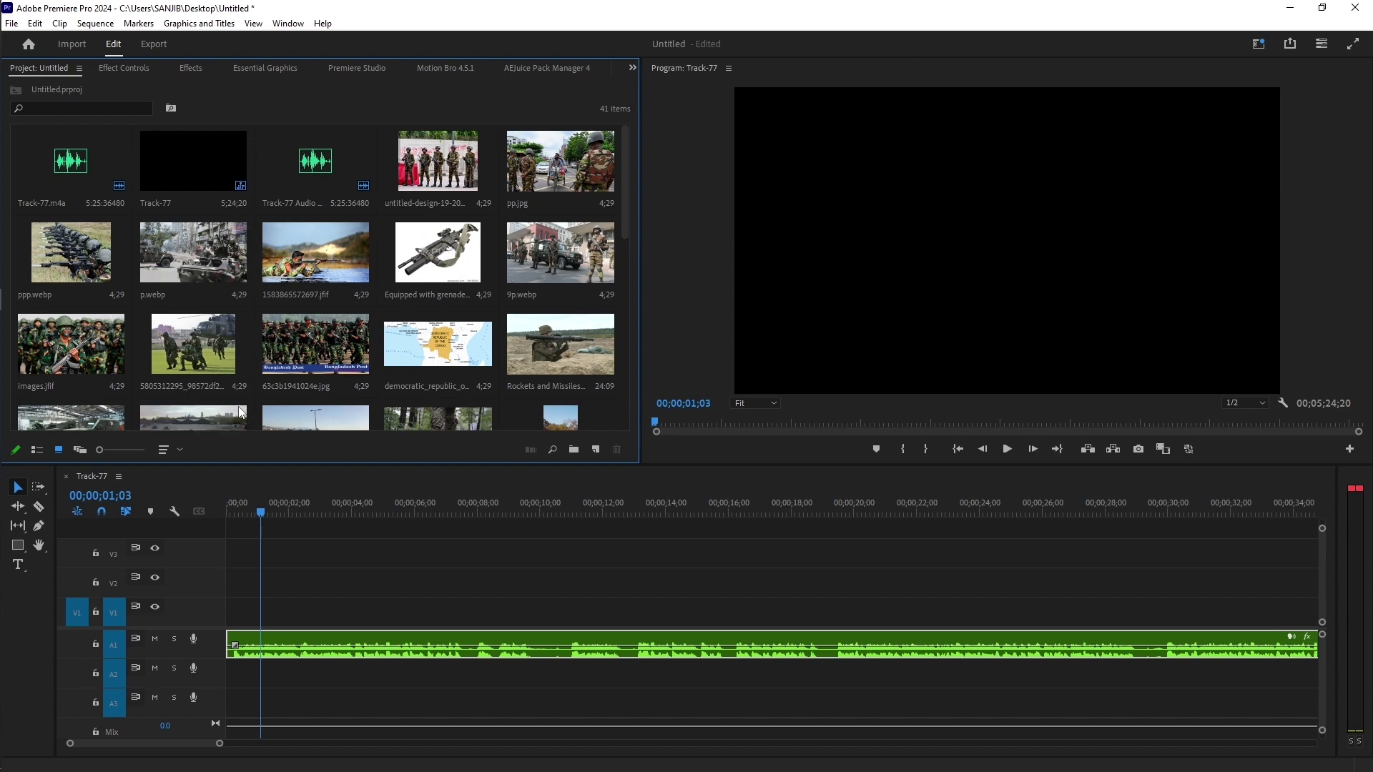
scroll(313, 296, down, 5)
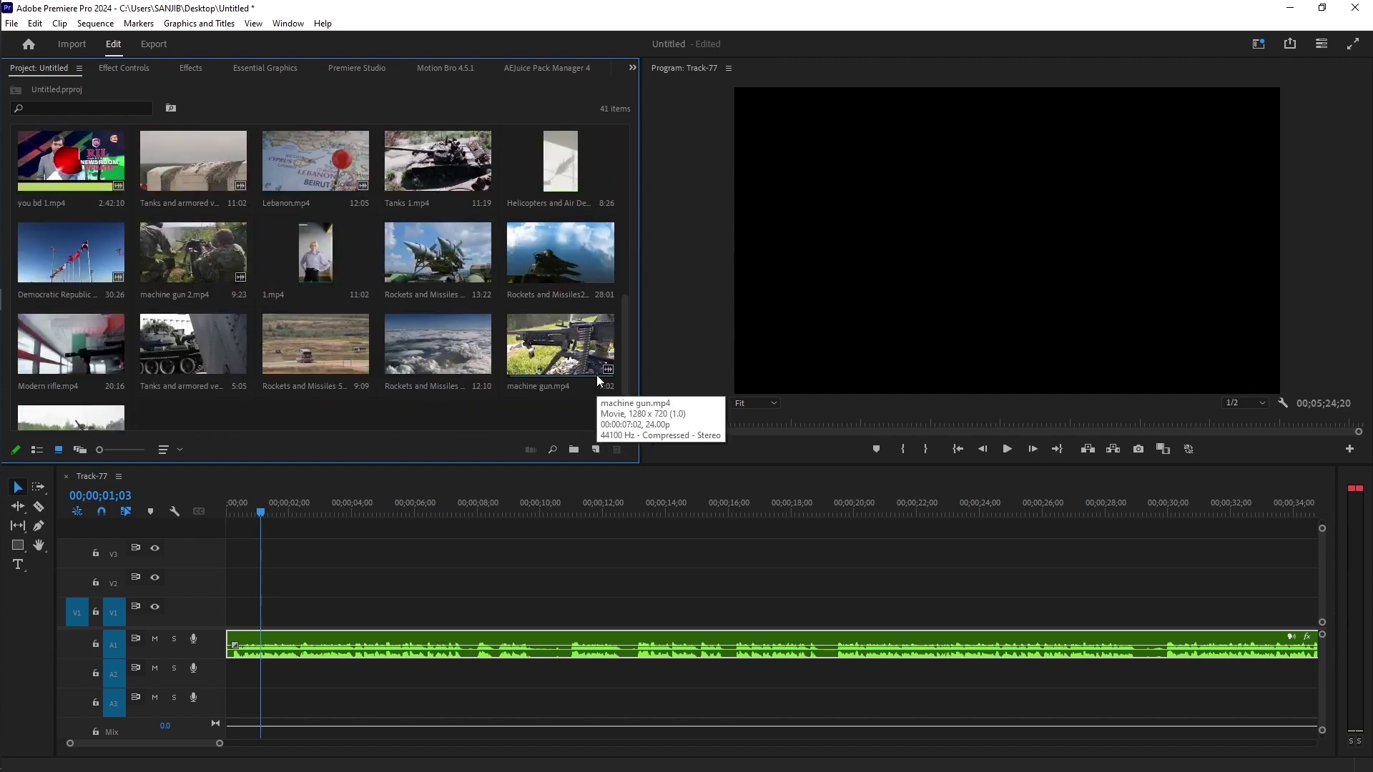
drag(531, 362, 241, 598)
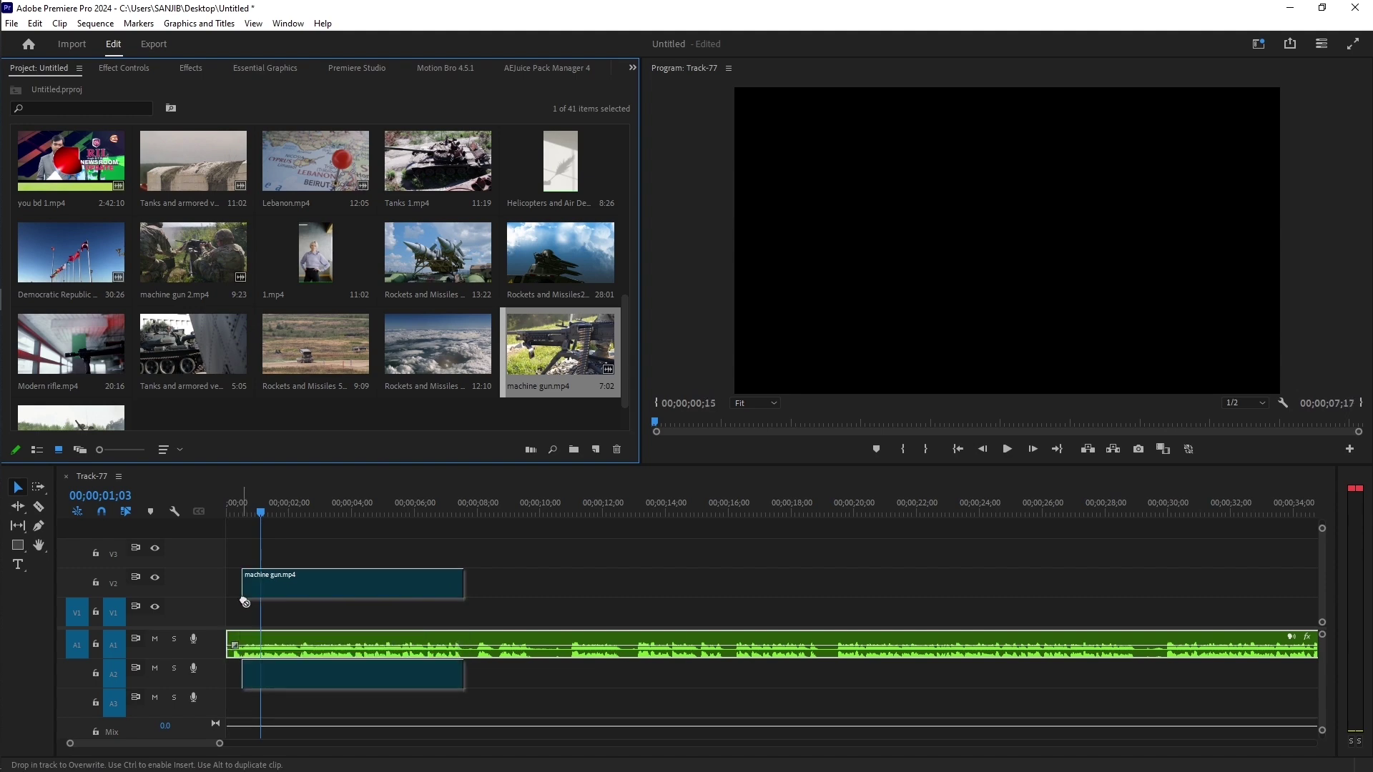
drag(292, 661, 353, 704)
drag(348, 646, 339, 662)
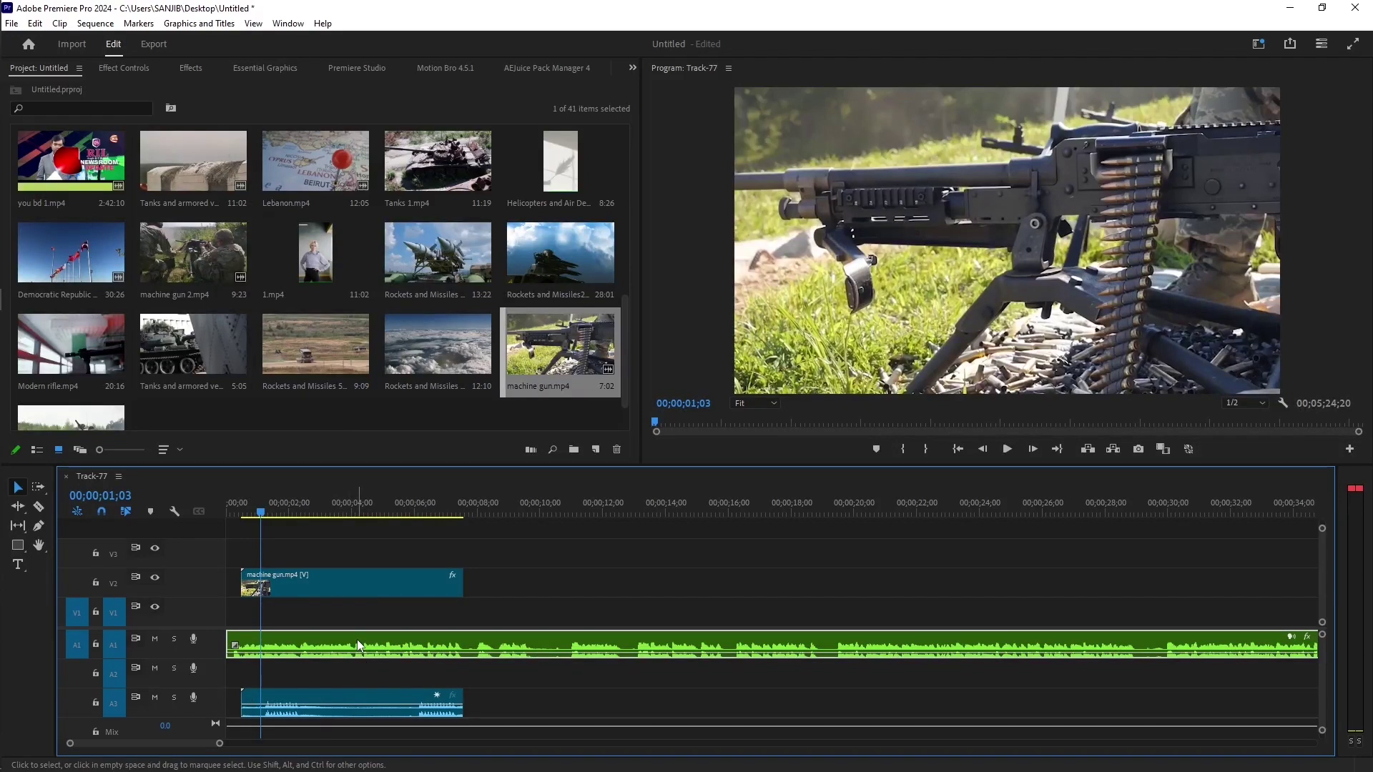
drag(358, 654, 358, 641)
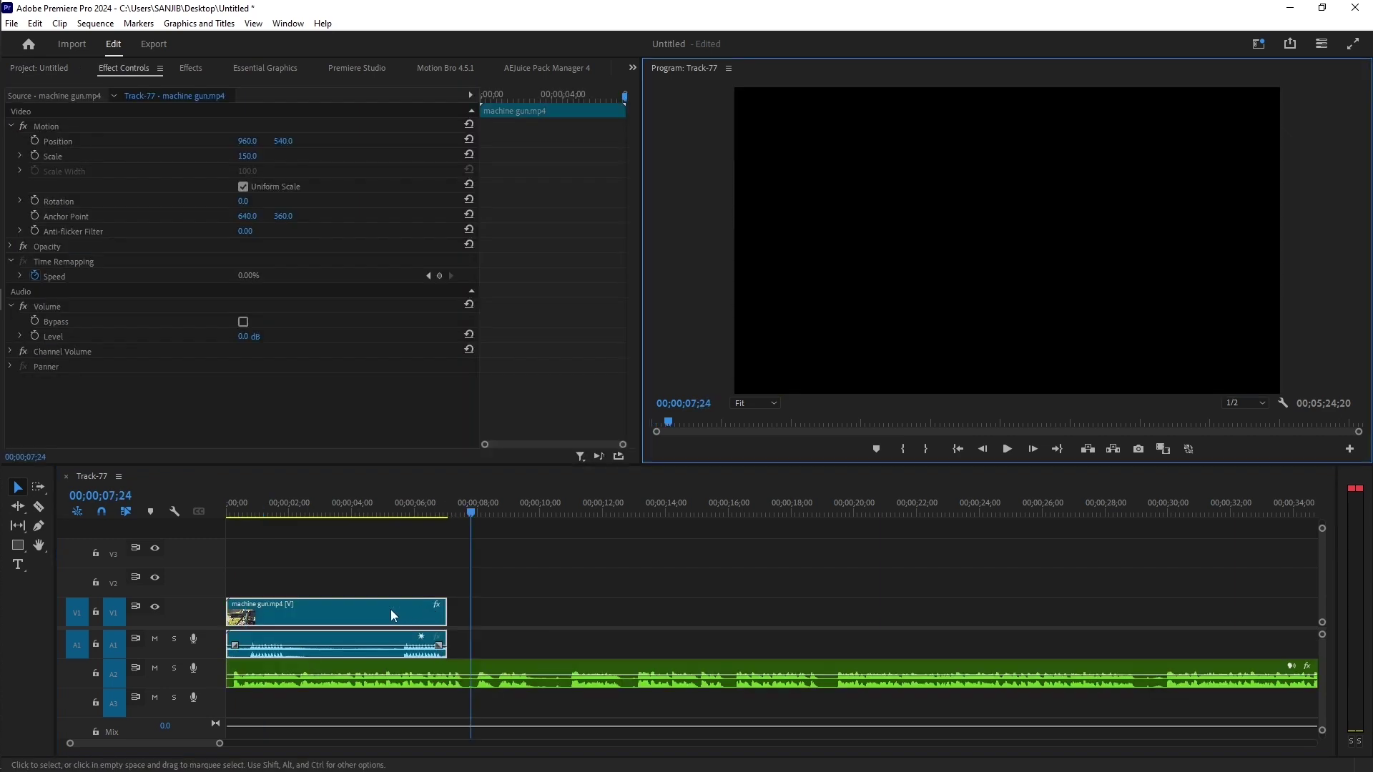
drag(371, 611, 518, 615)
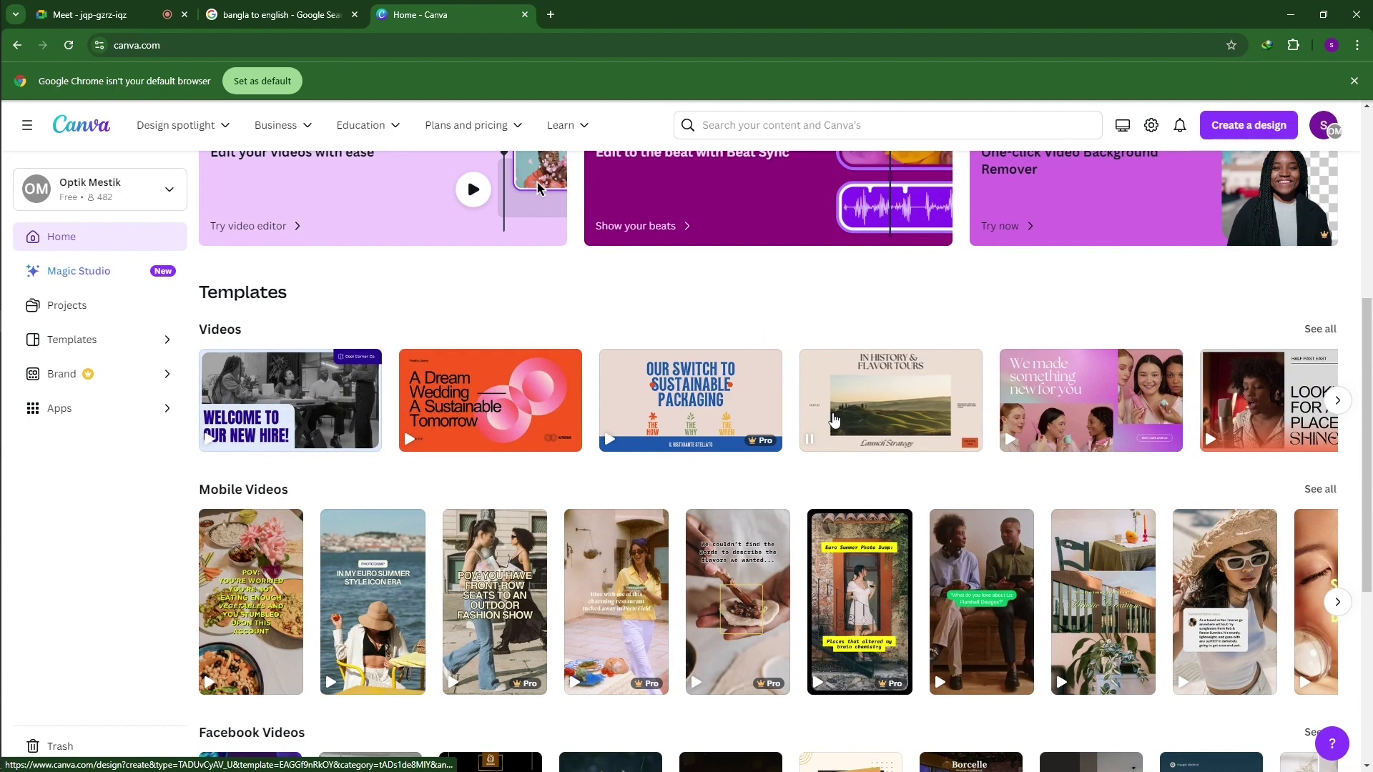
Step: In Canva, browse the video templates and open the "Find Your Dream House" Facebook video template for editing
scroll(743, 626, down, 5)
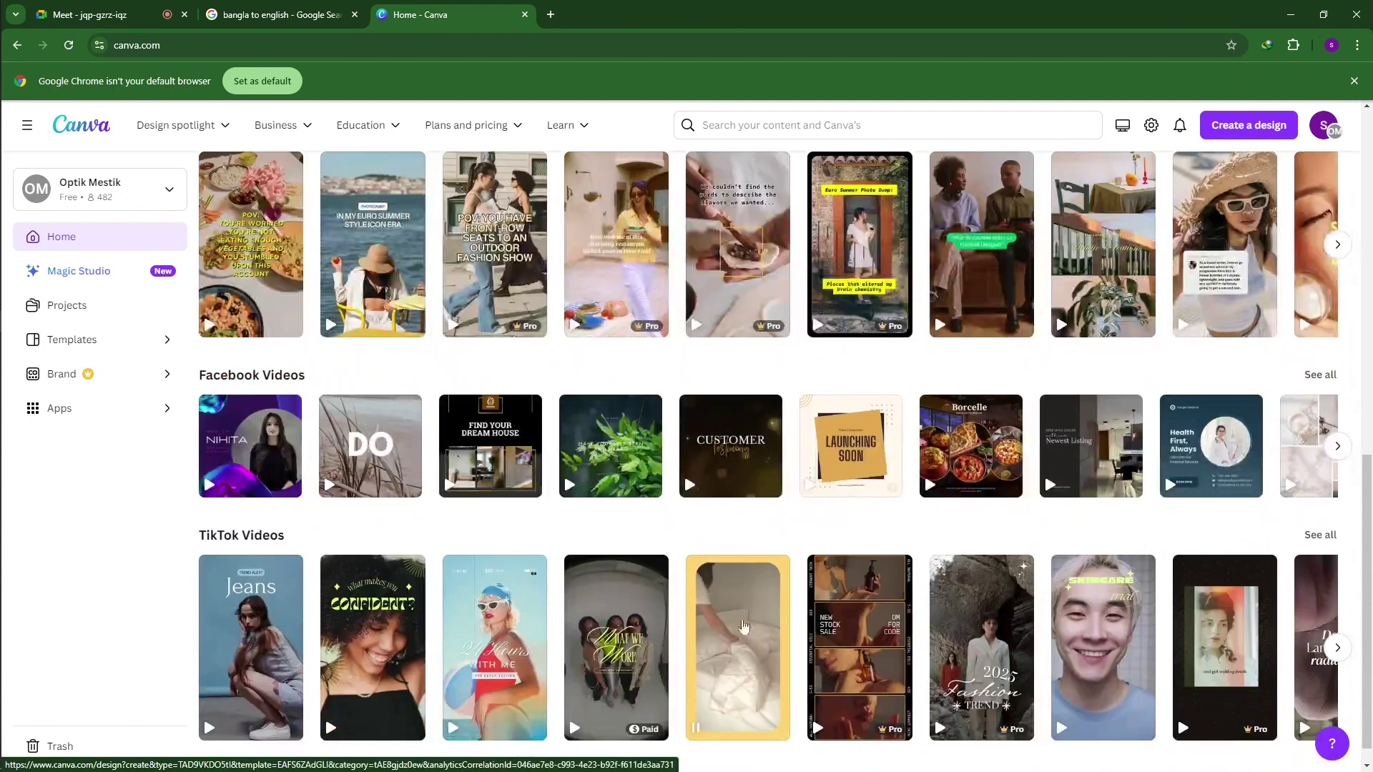
scroll(613, 474, down, 1)
scroll(613, 475, up, 2)
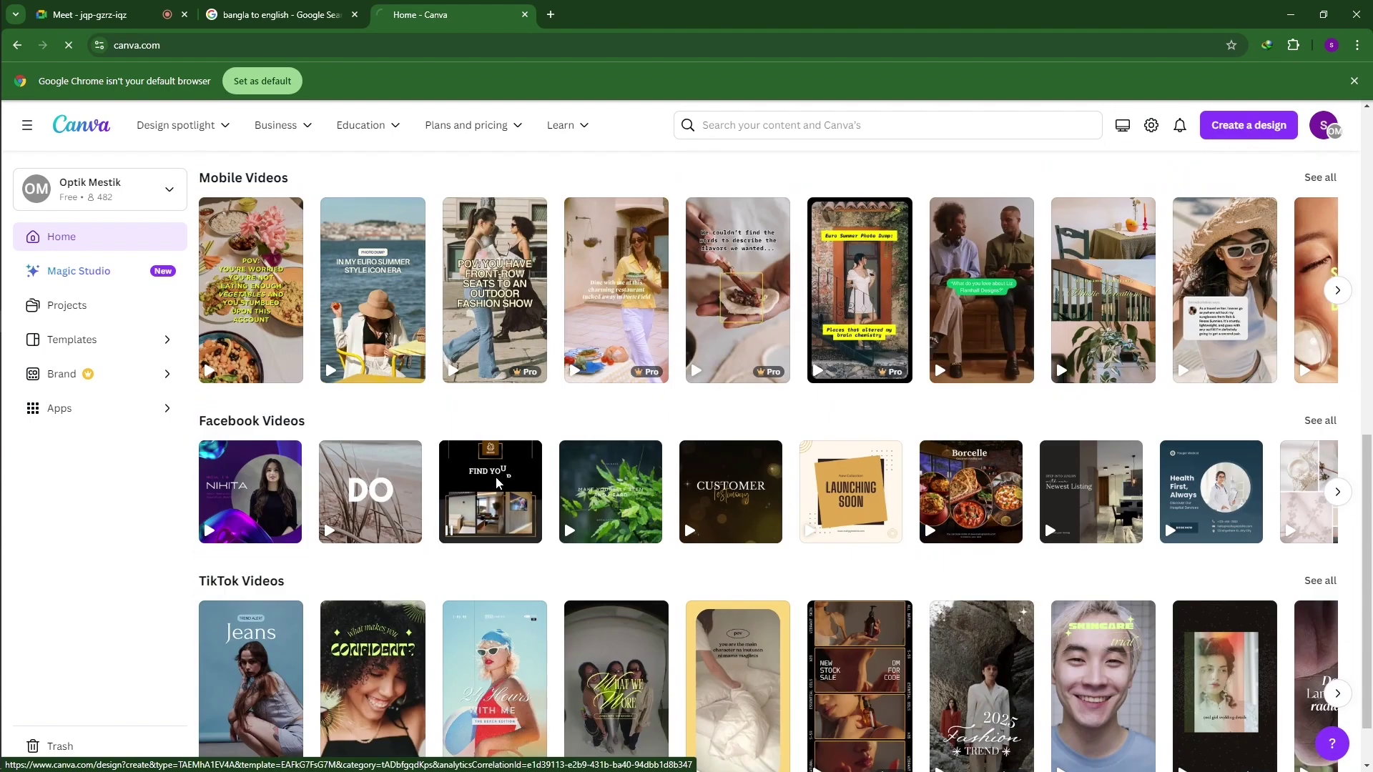
click(497, 485)
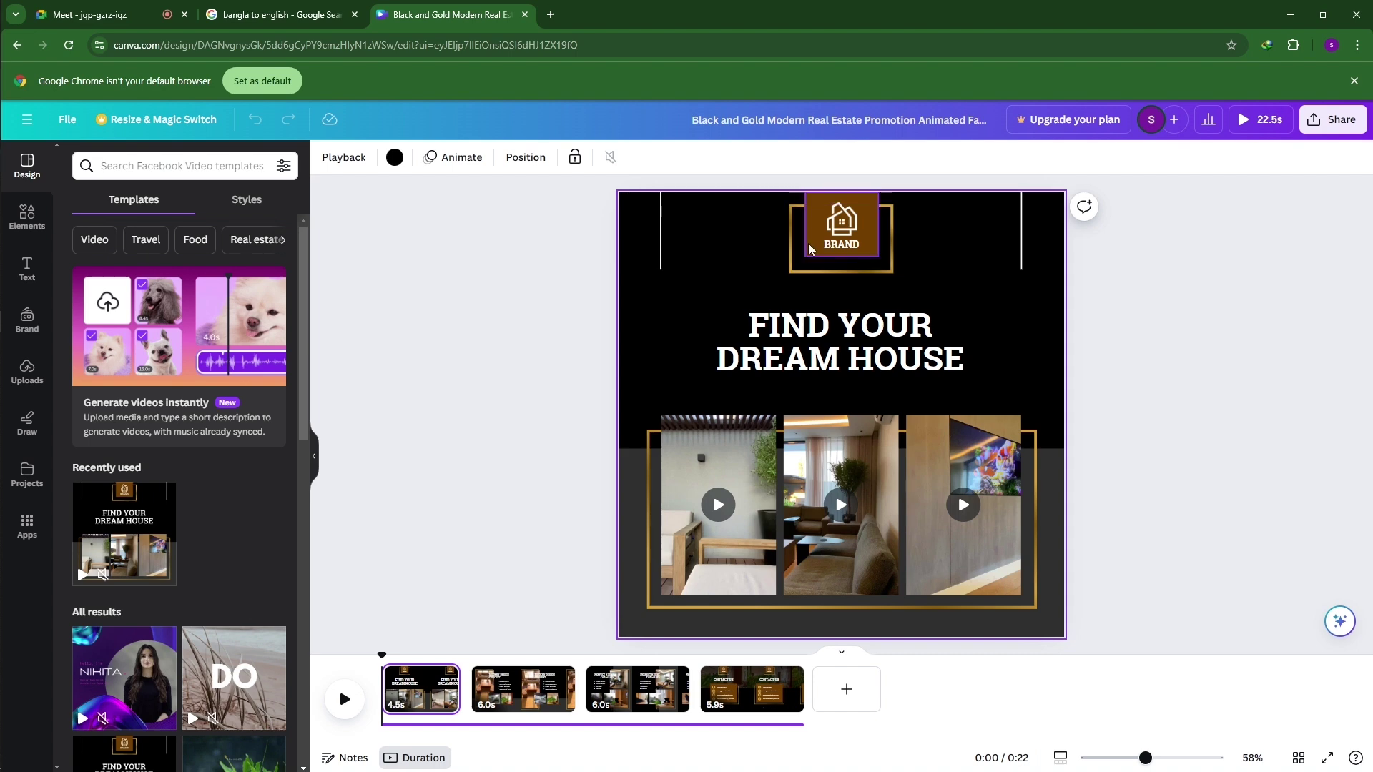
Step: Preview the template's four pages and return the playhead to the first page at about 1.8 seconds
click(345, 699)
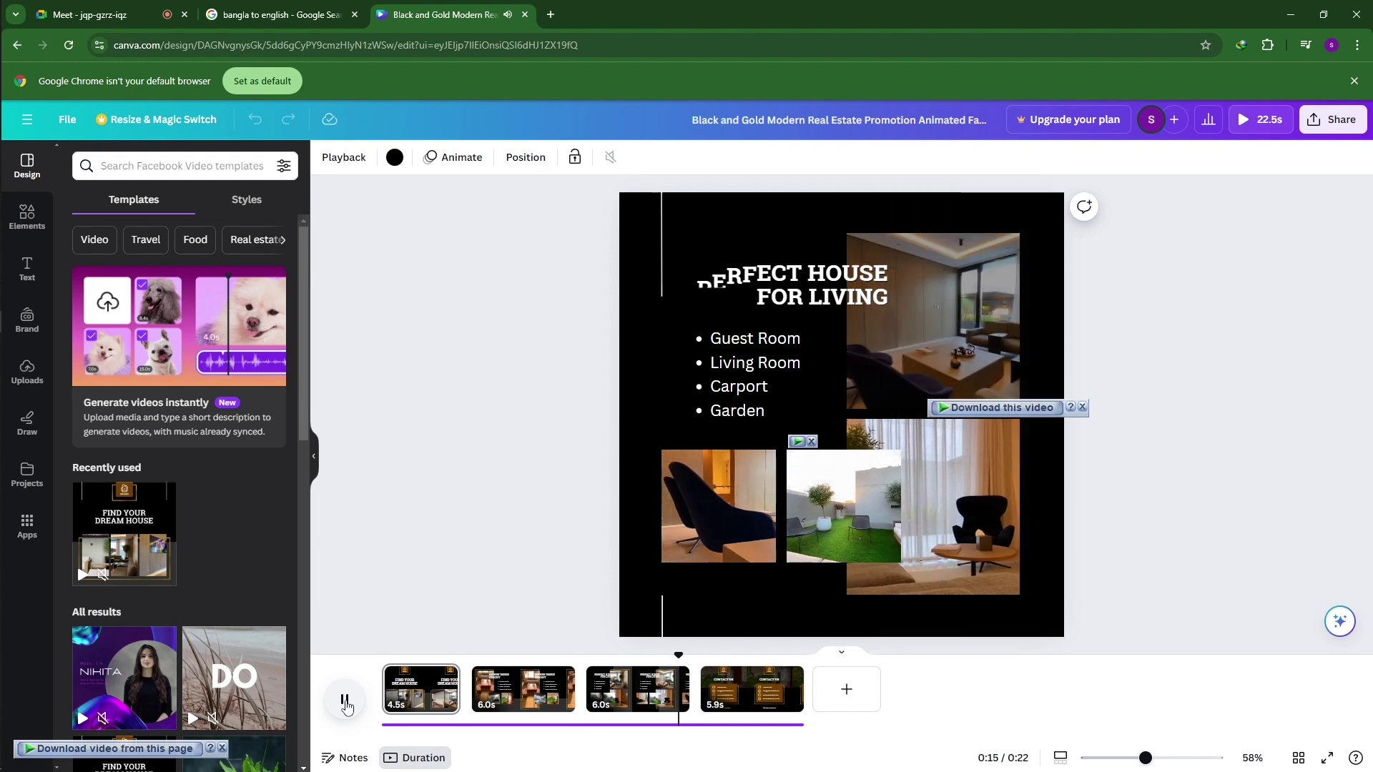
click(346, 704)
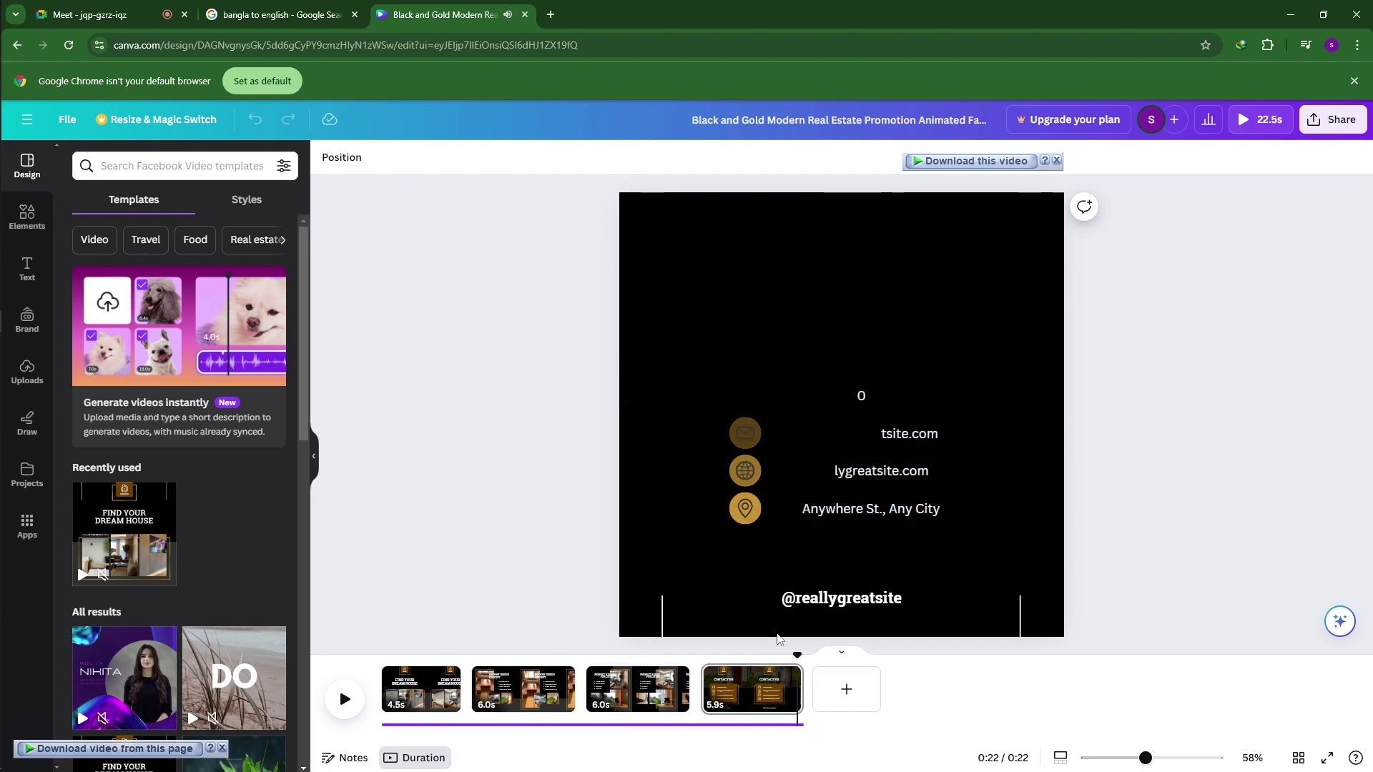
drag(797, 655, 414, 672)
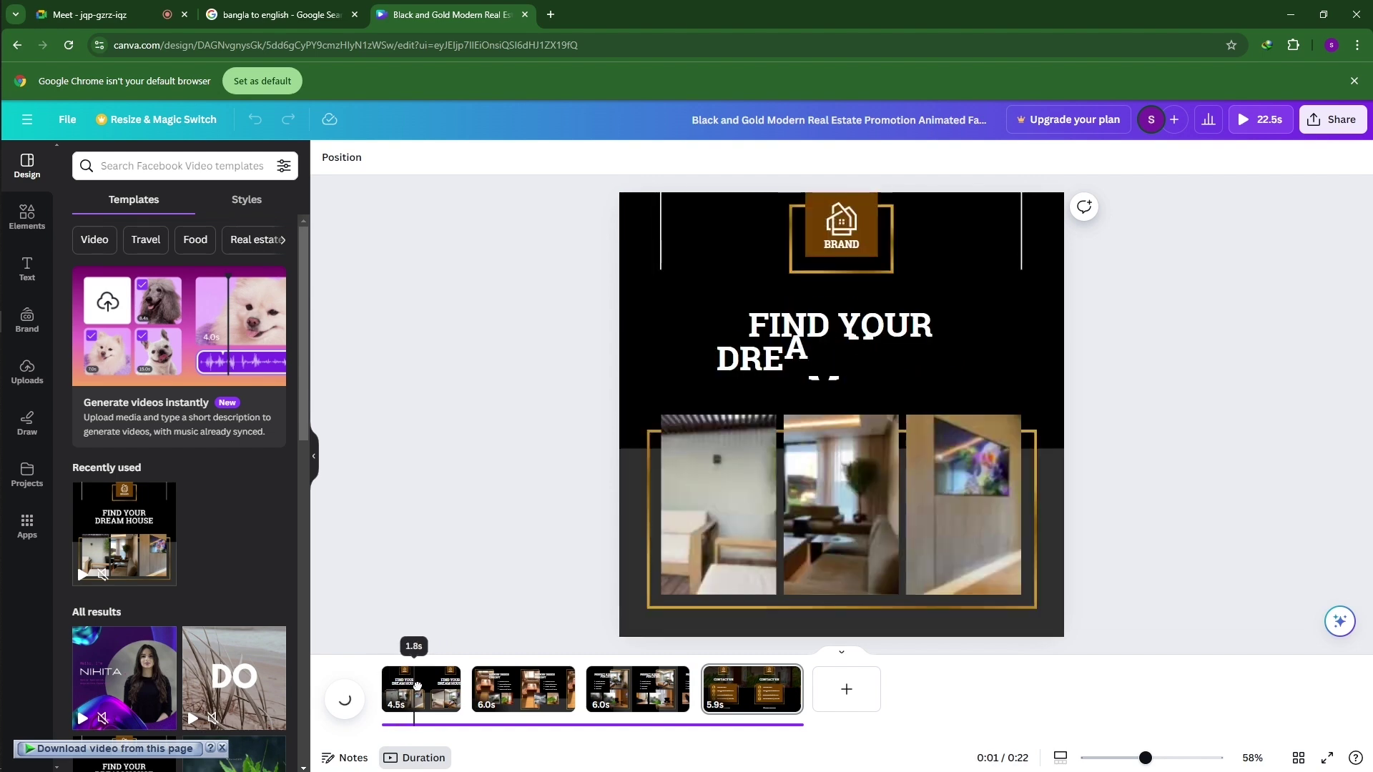
Step: Delete the last three pages of the design, keeping only the "Find Your Dream House" page, and preview it
click(754, 687)
key(Delete)
key(Delete)
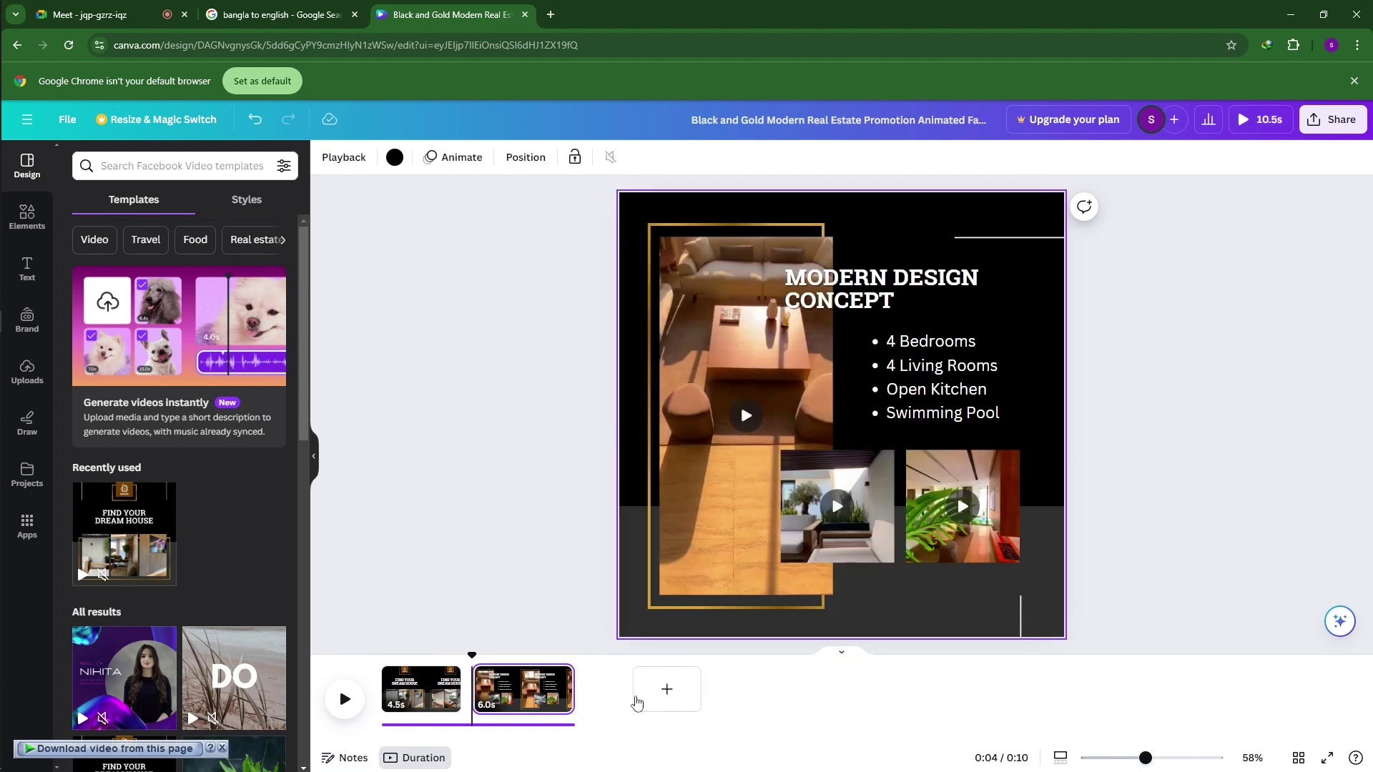
click(507, 666)
key(Delete)
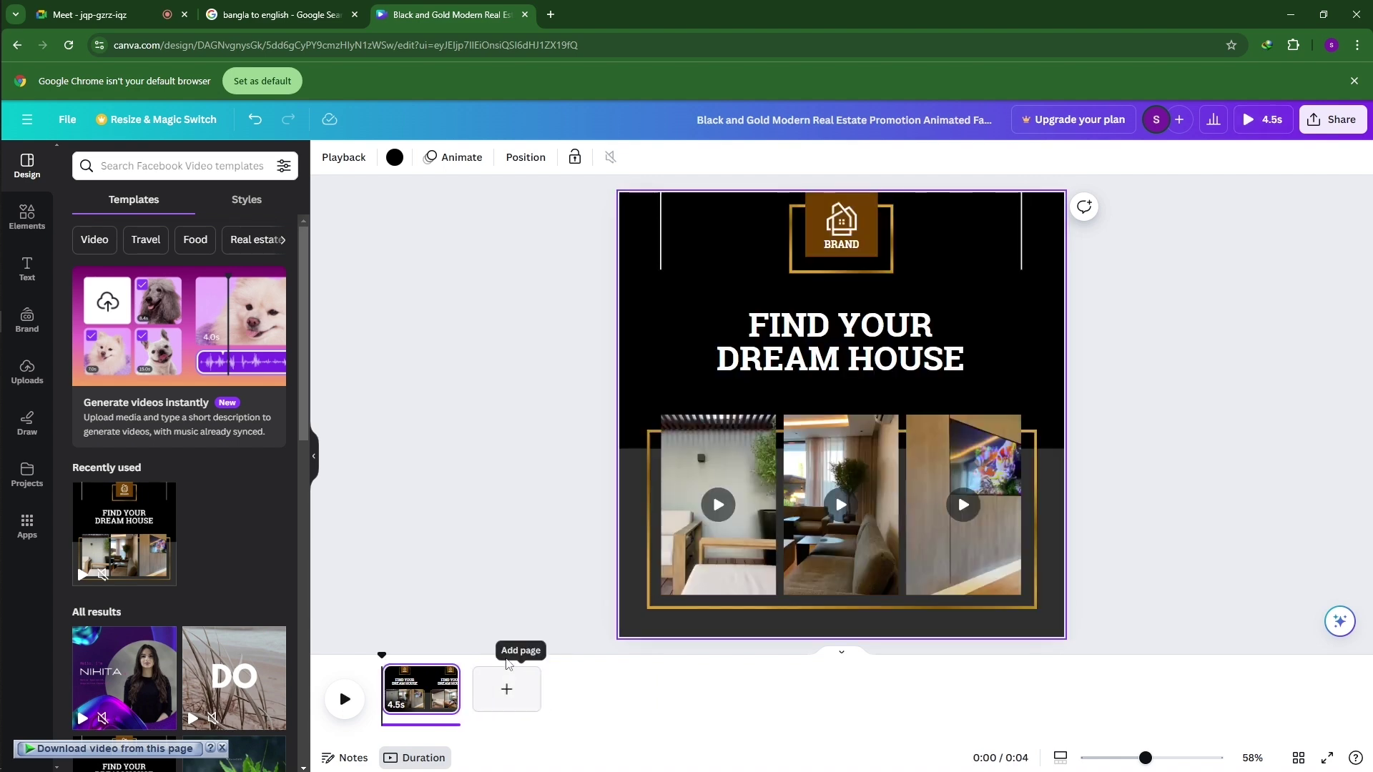
click(345, 700)
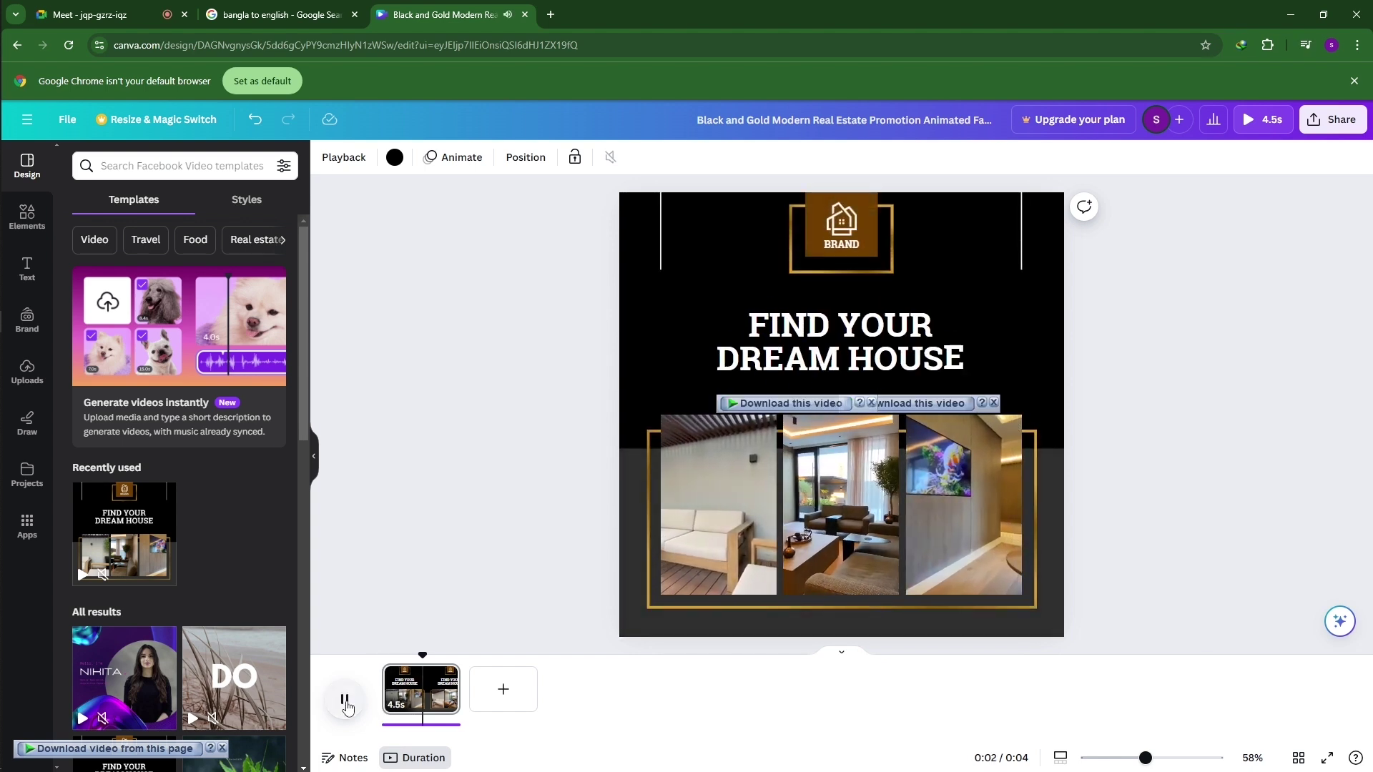
click(345, 702)
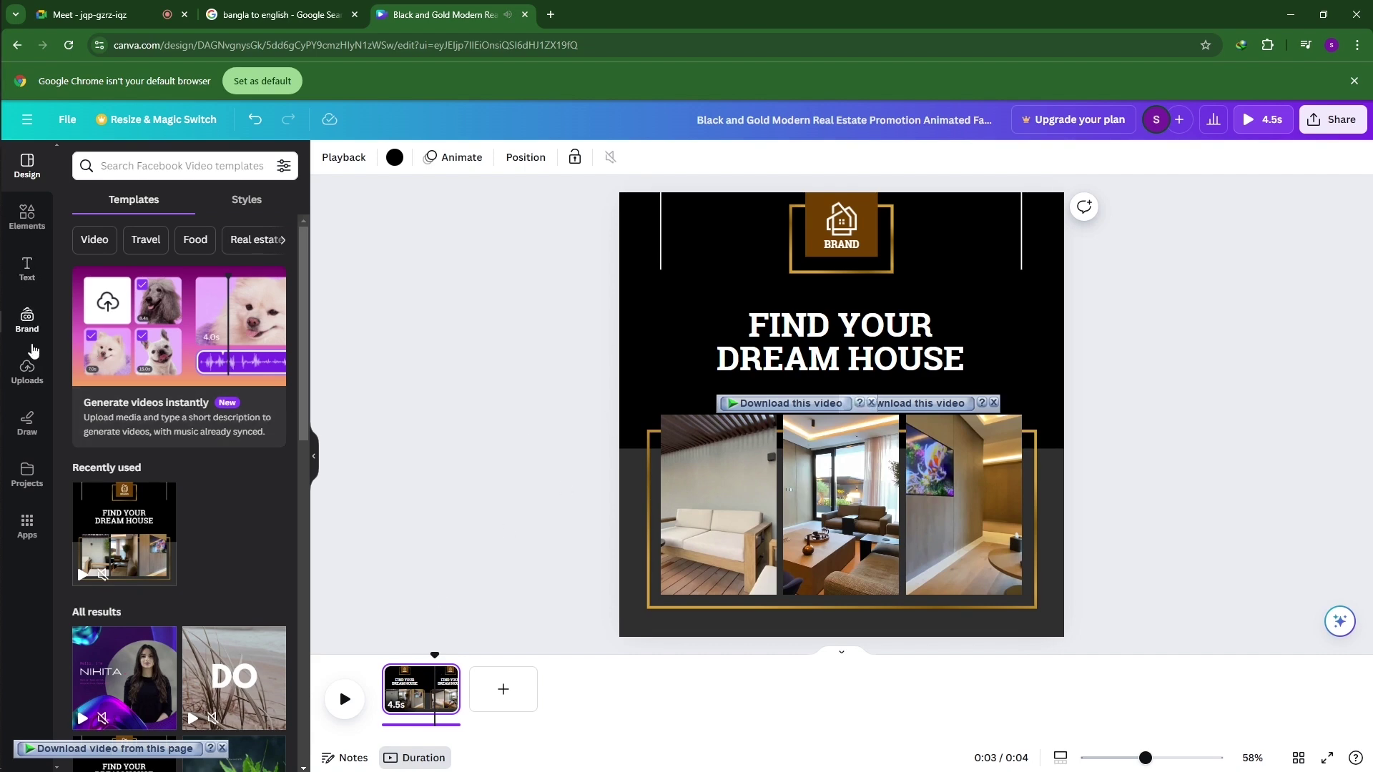
click(27, 372)
click(183, 199)
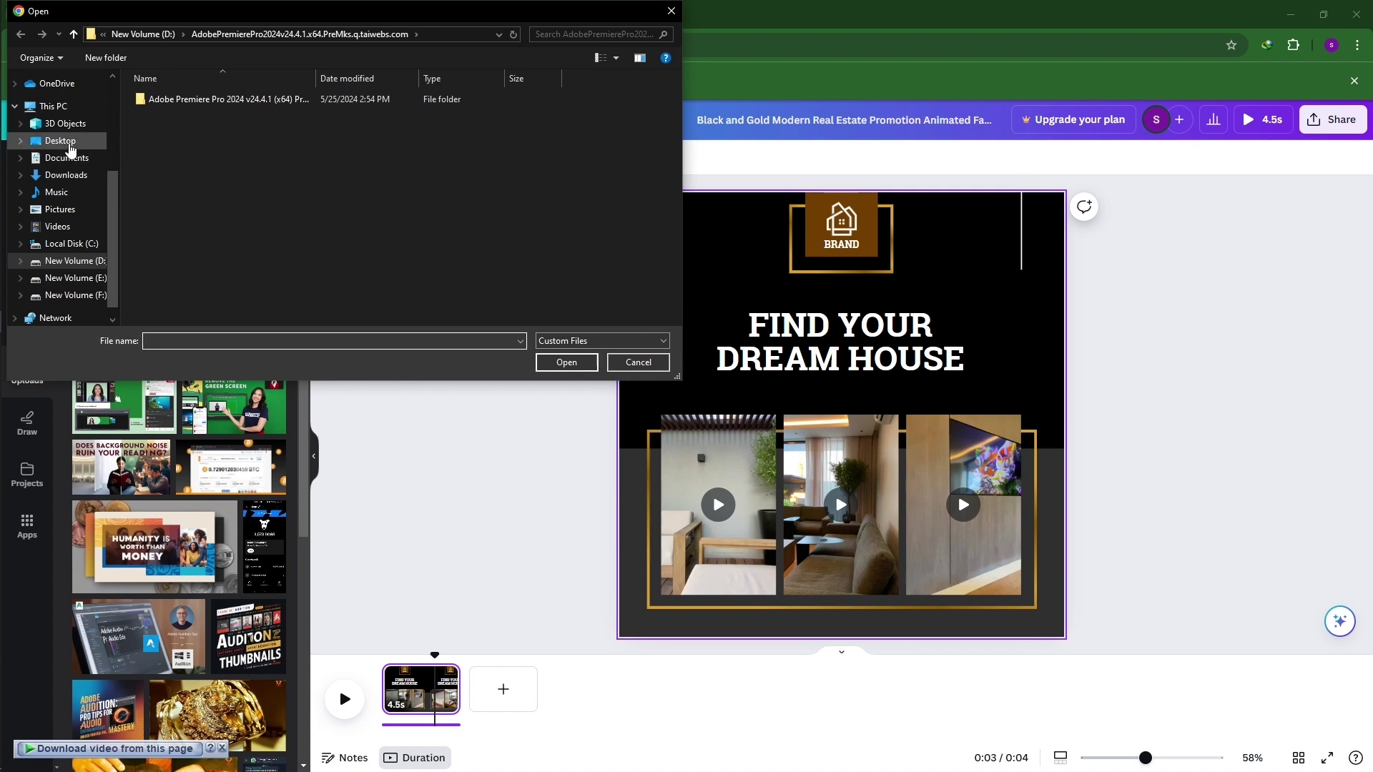
click(64, 142)
double_click(357, 127)
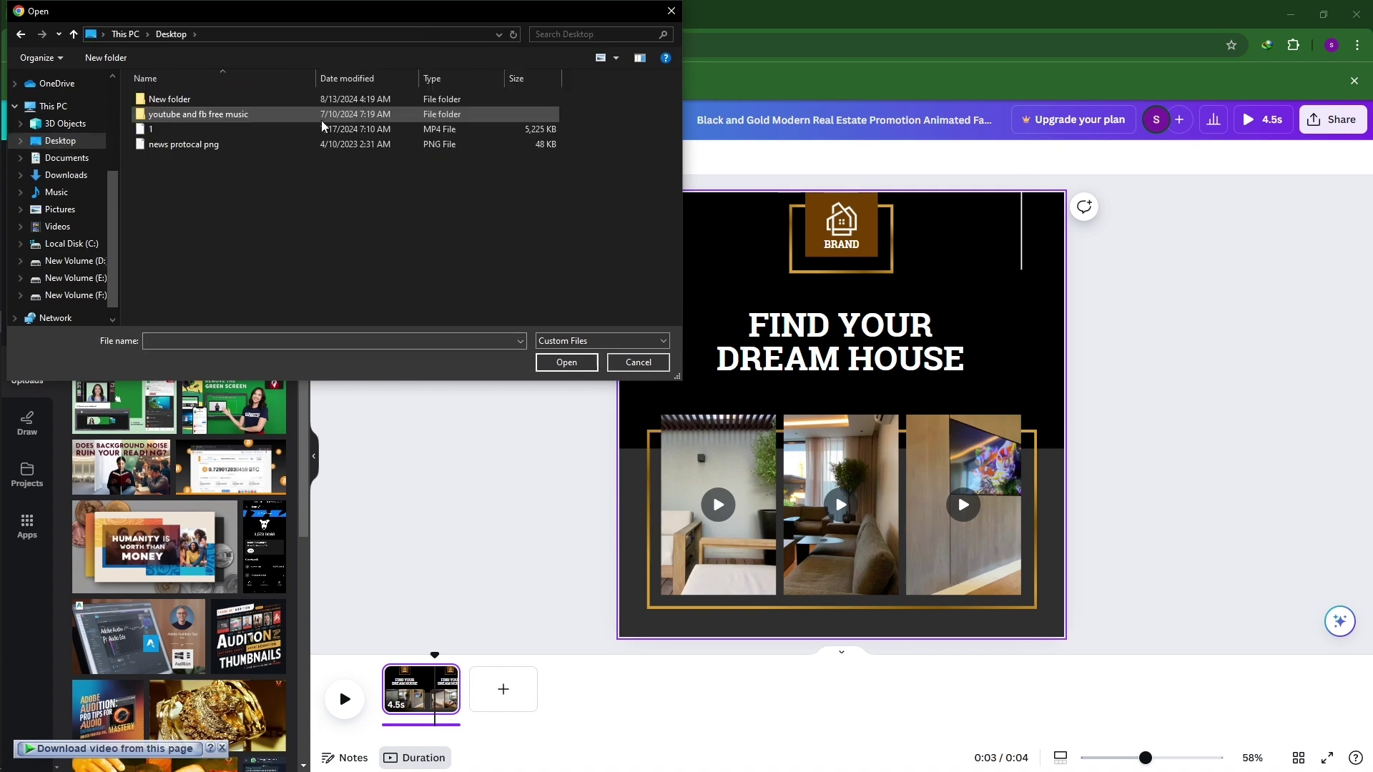
double_click(168, 102)
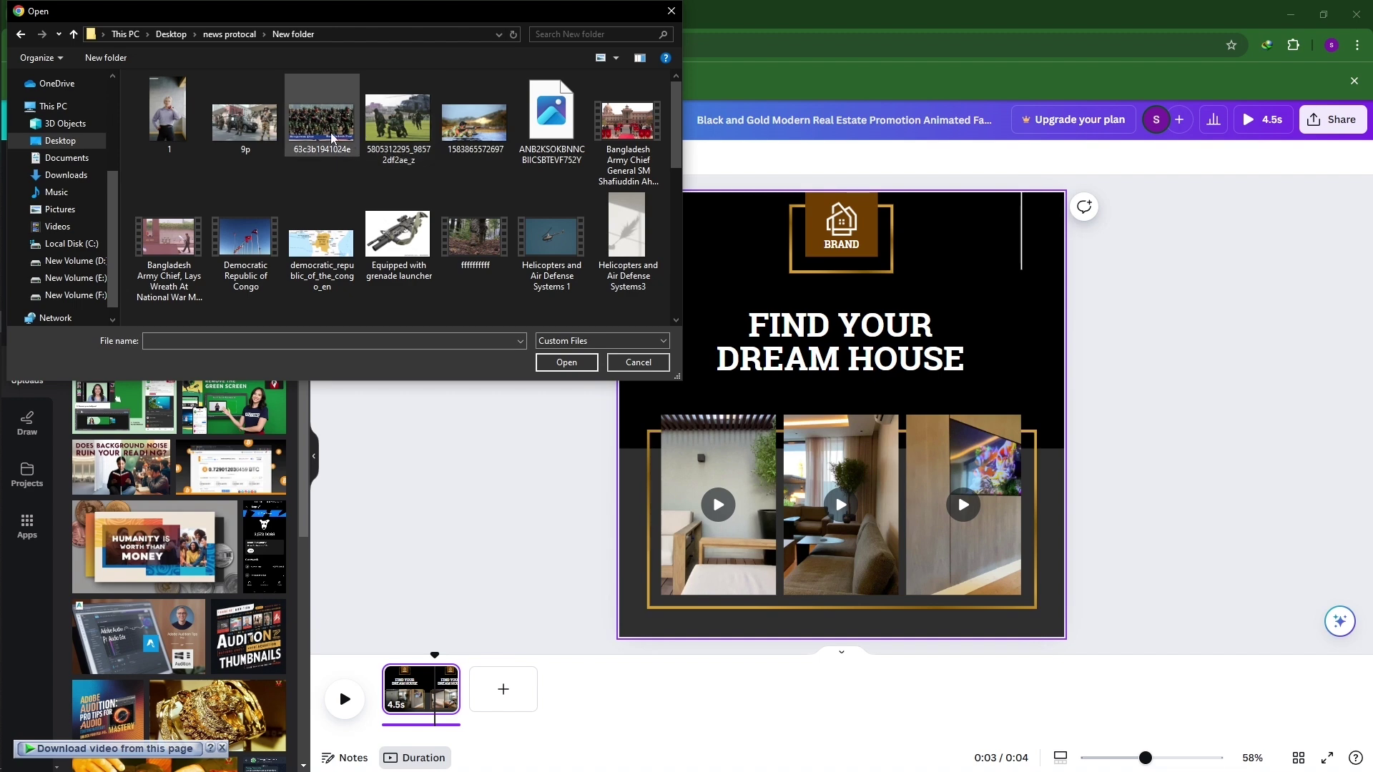
scroll(320, 216, down, 2)
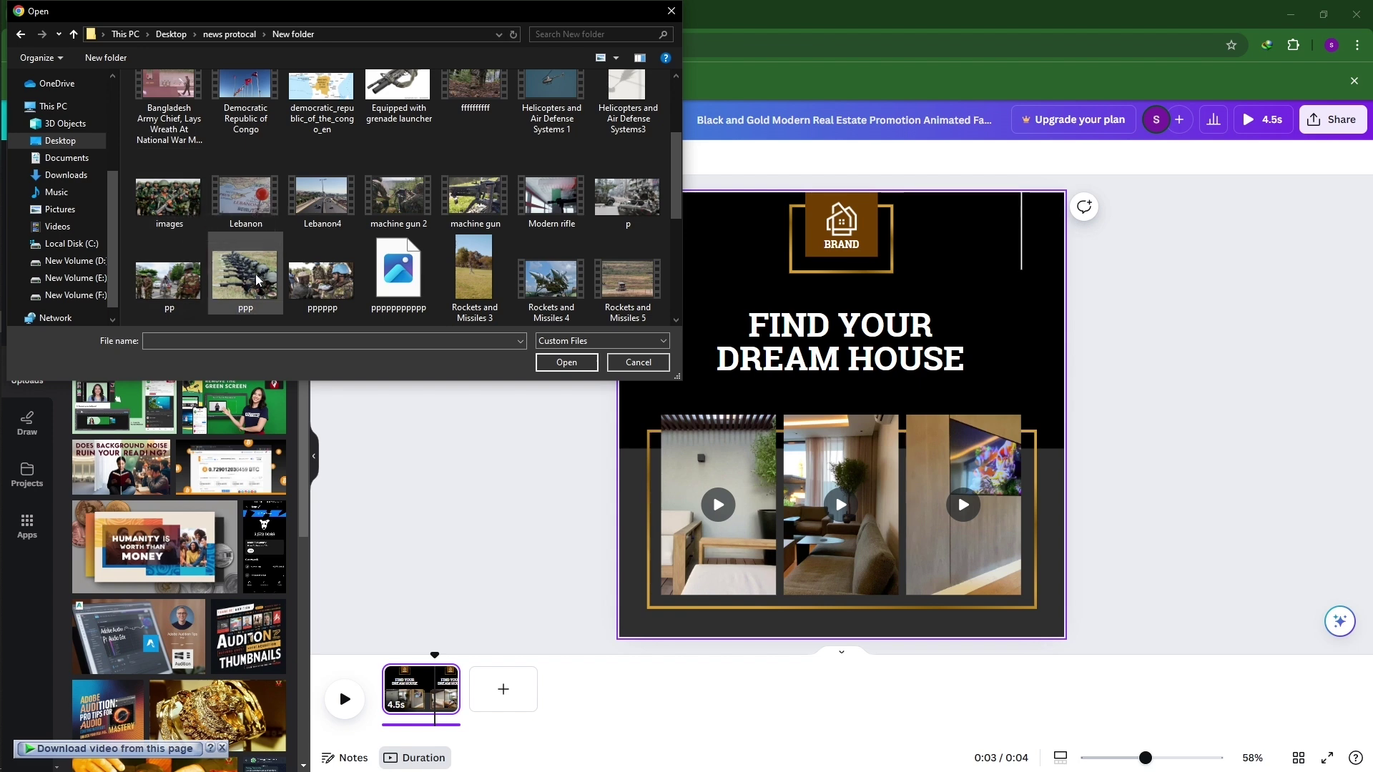
scroll(259, 284, up, 2)
click(466, 127)
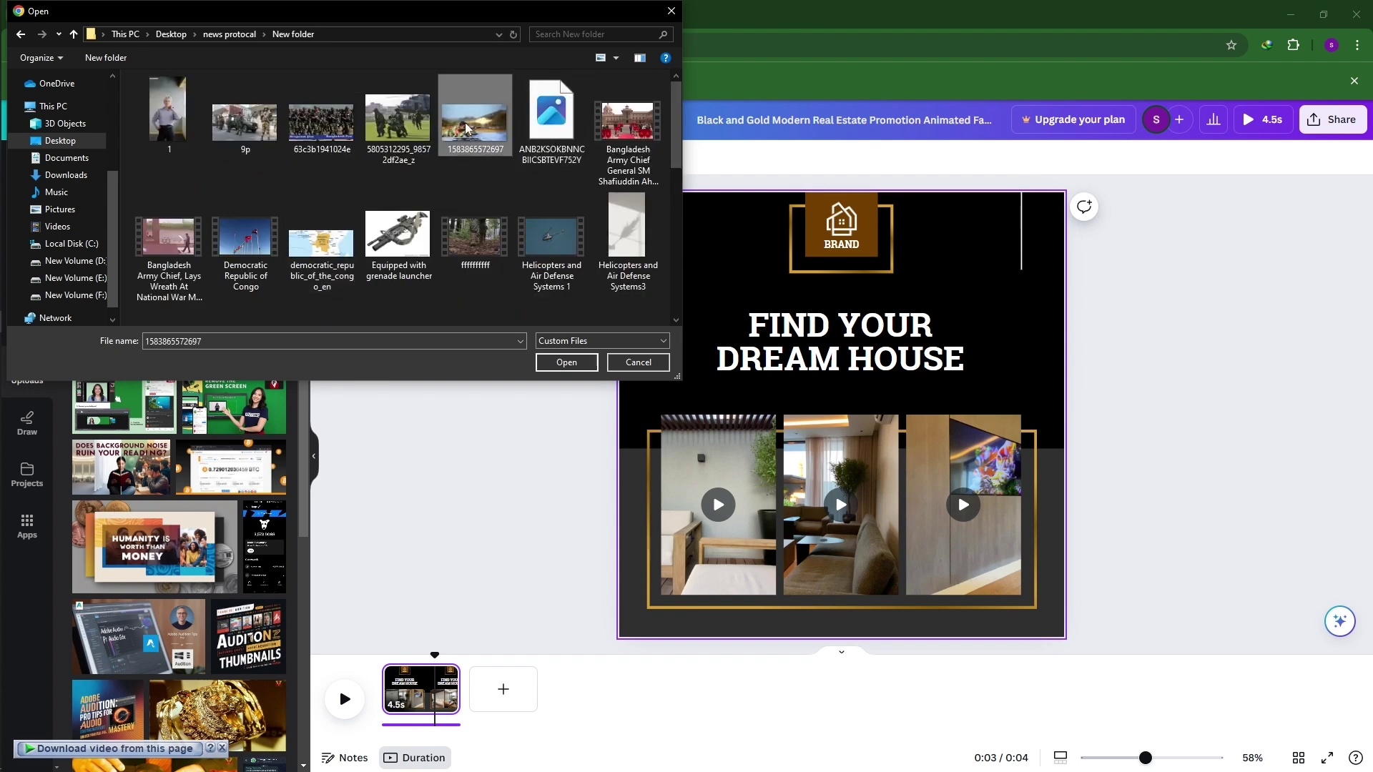
click(565, 369)
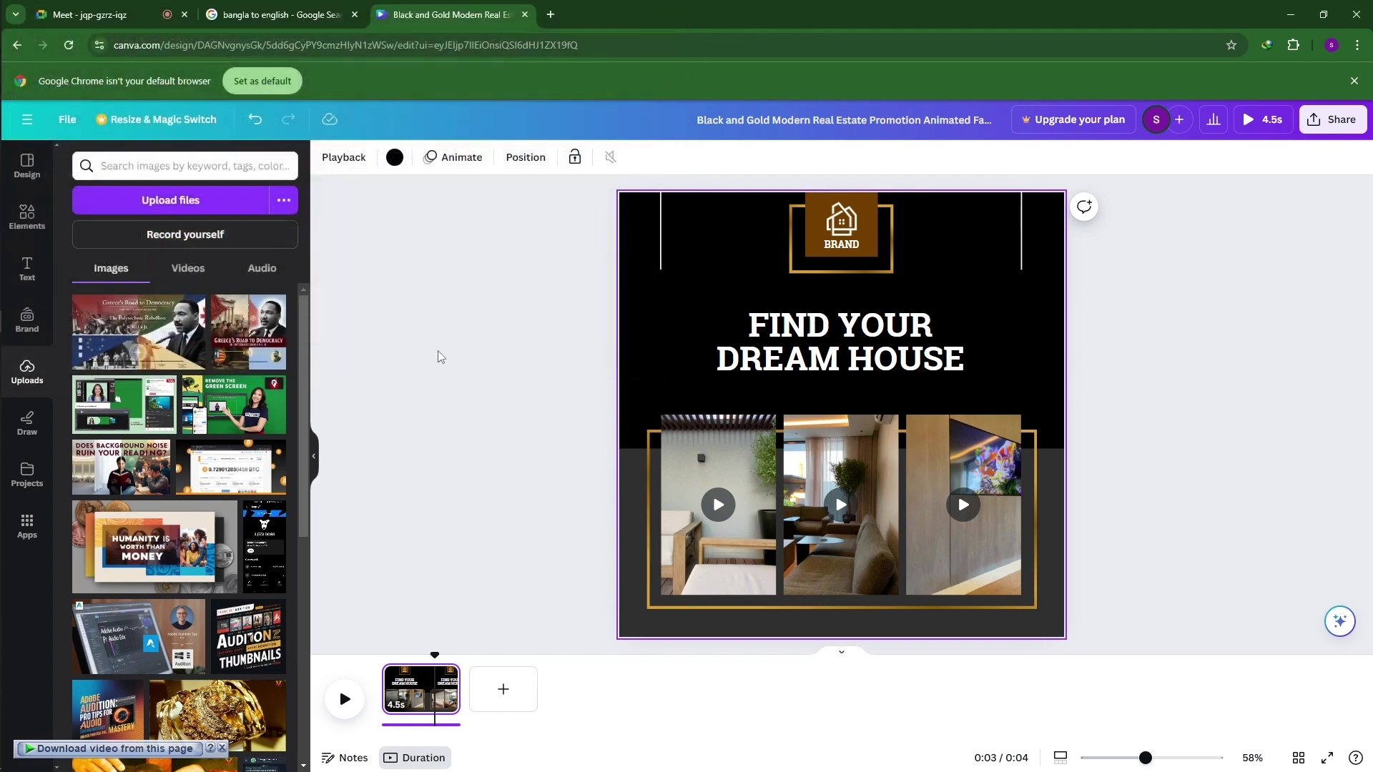
click(179, 212)
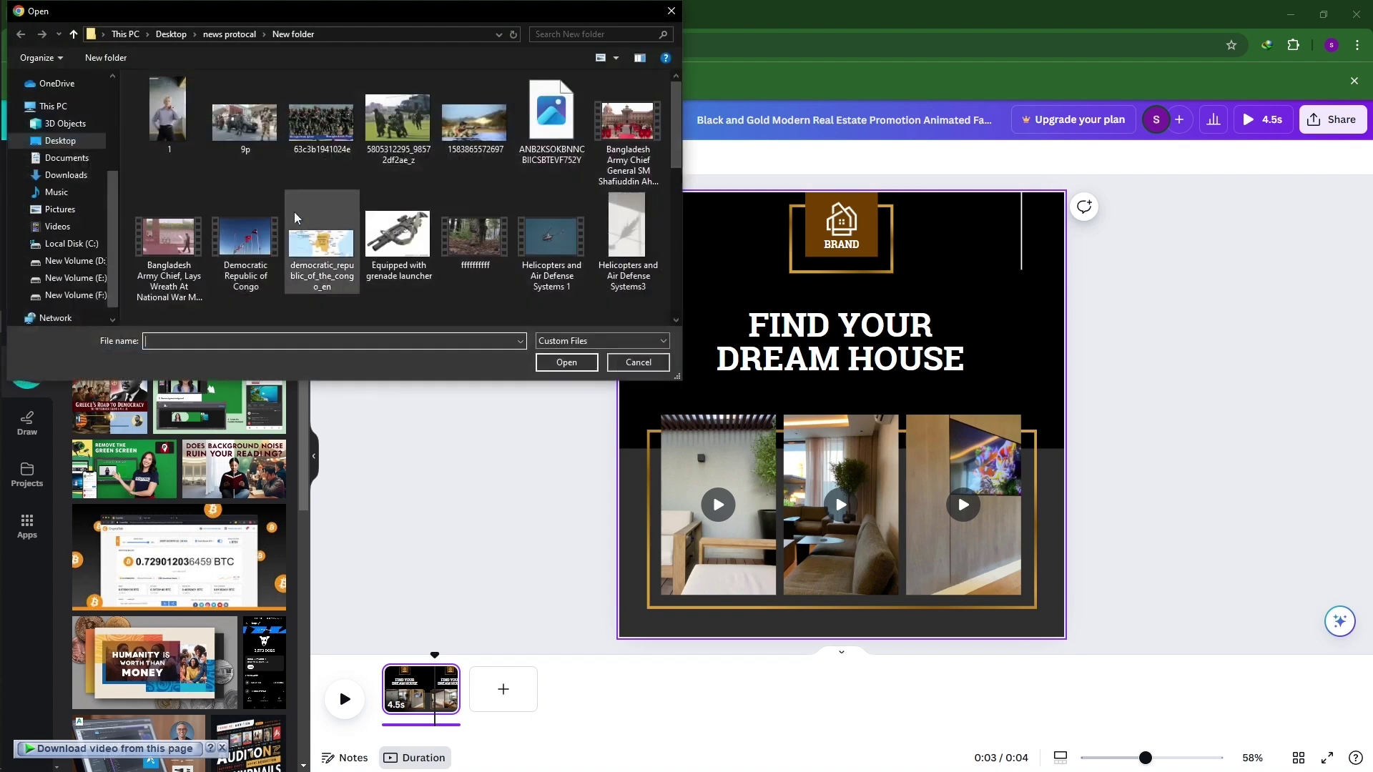
click(383, 141)
click(545, 363)
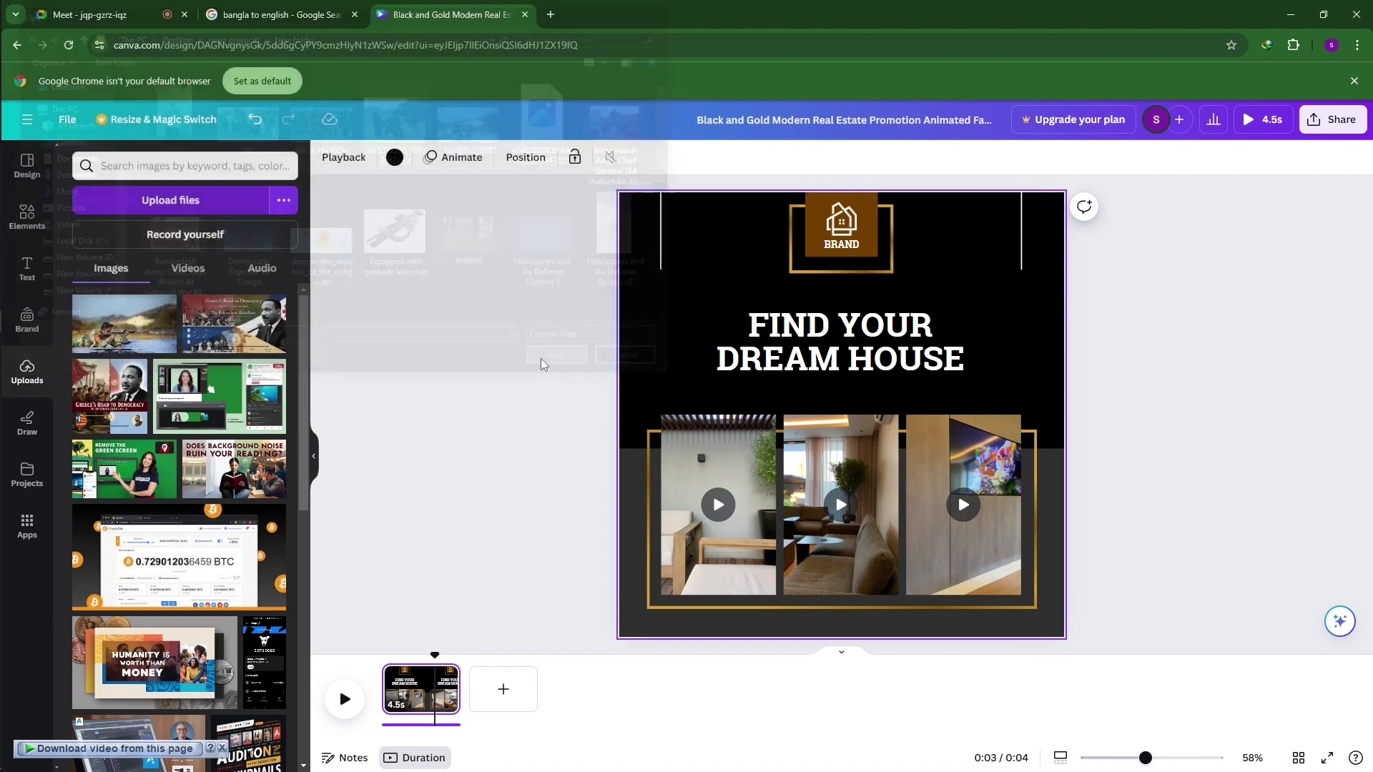
click(170, 200)
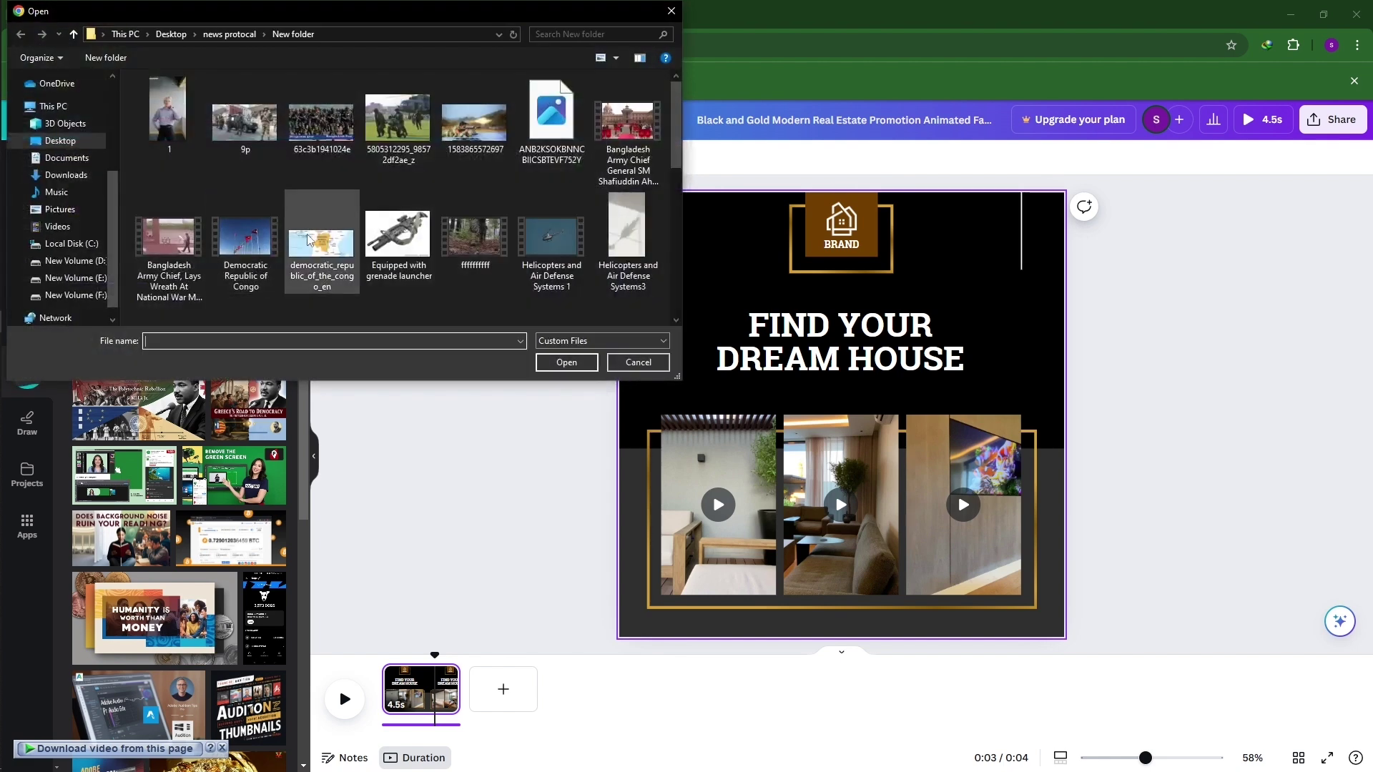
click(638, 363)
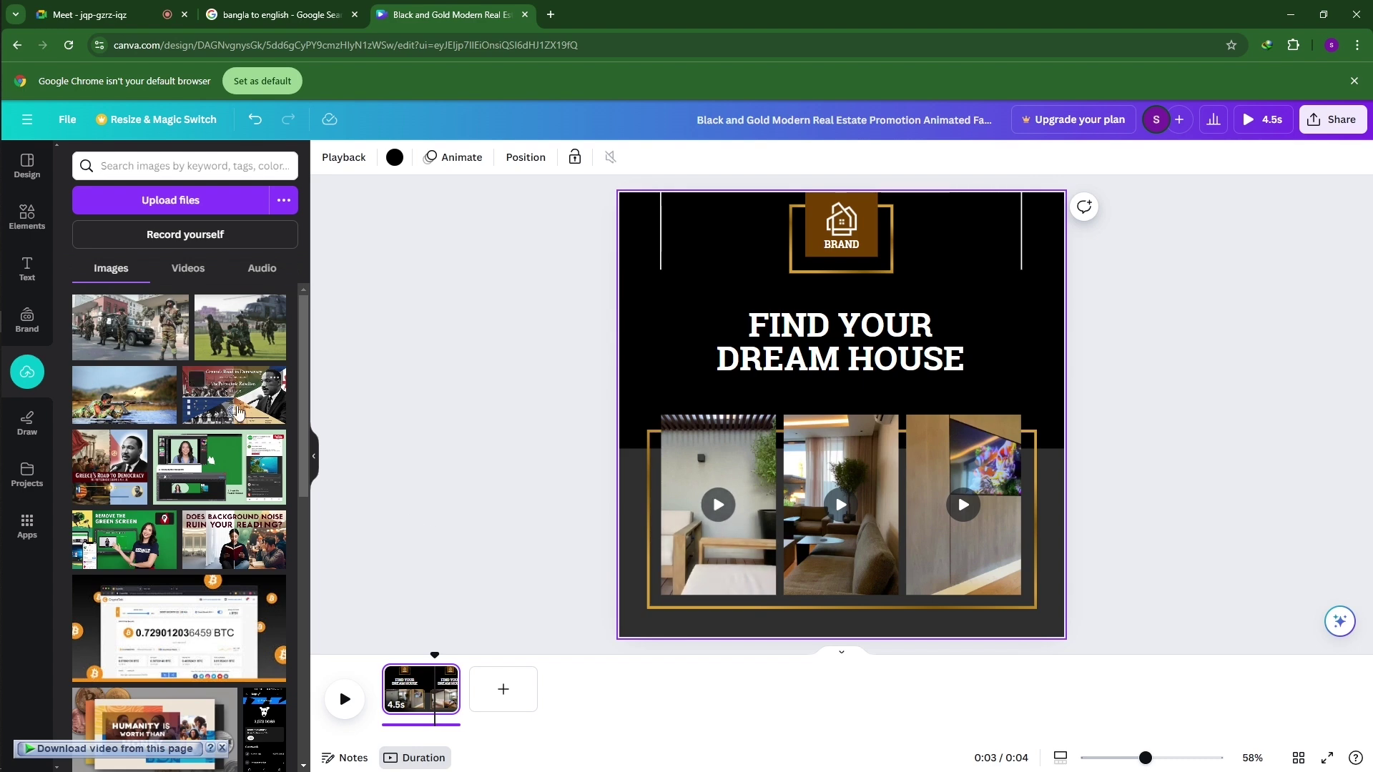
Step: Replace the first frame's video with the army jeep image and the middle frame's video with the helicopter soldiers image
click(136, 345)
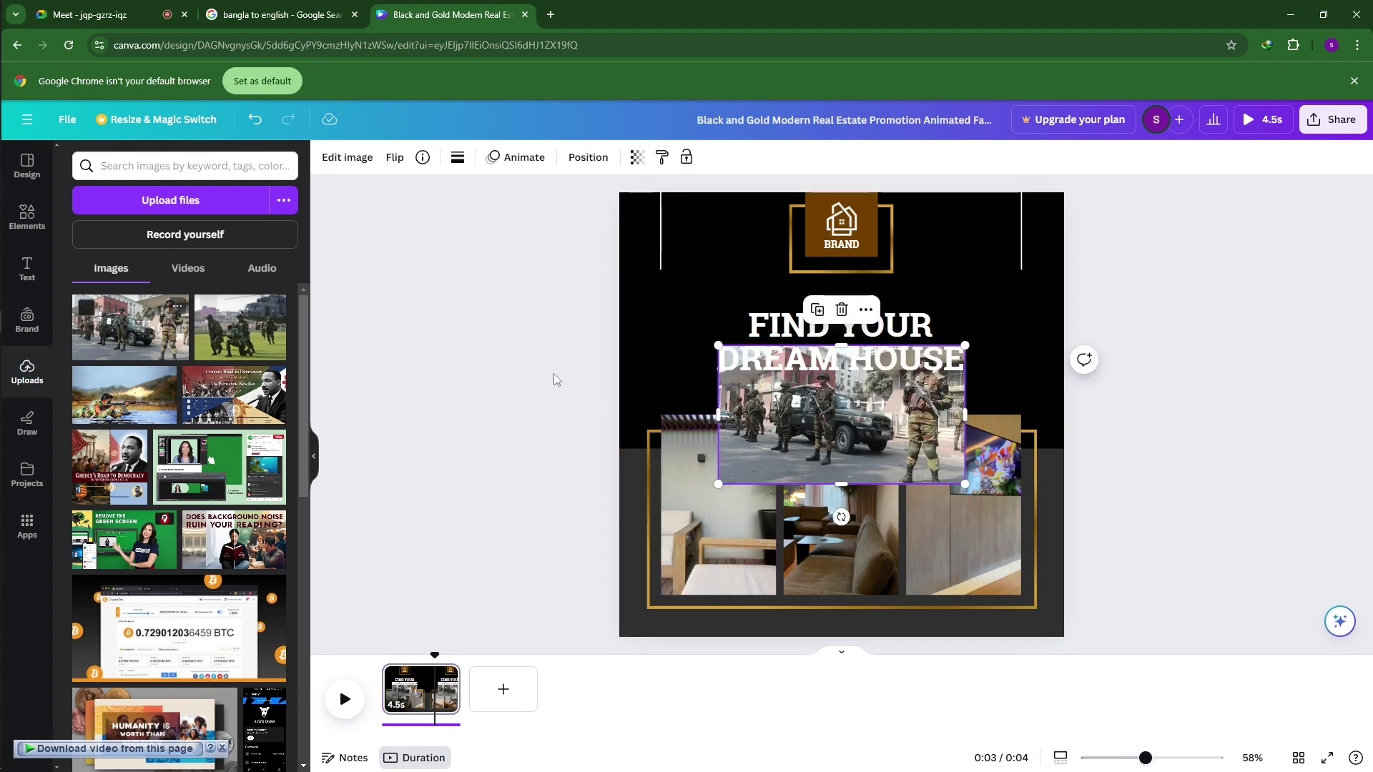
drag(814, 433, 738, 474)
drag(738, 487, 771, 526)
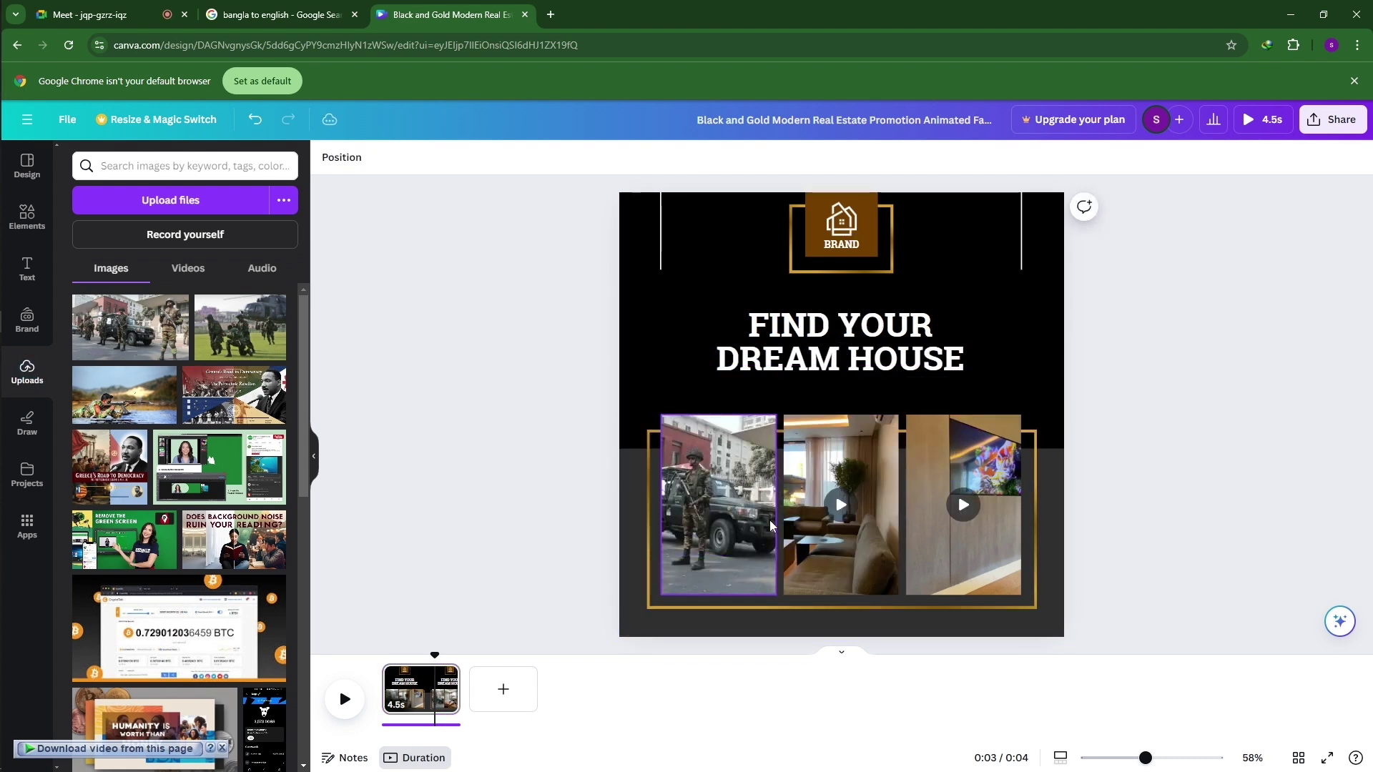
click(248, 336)
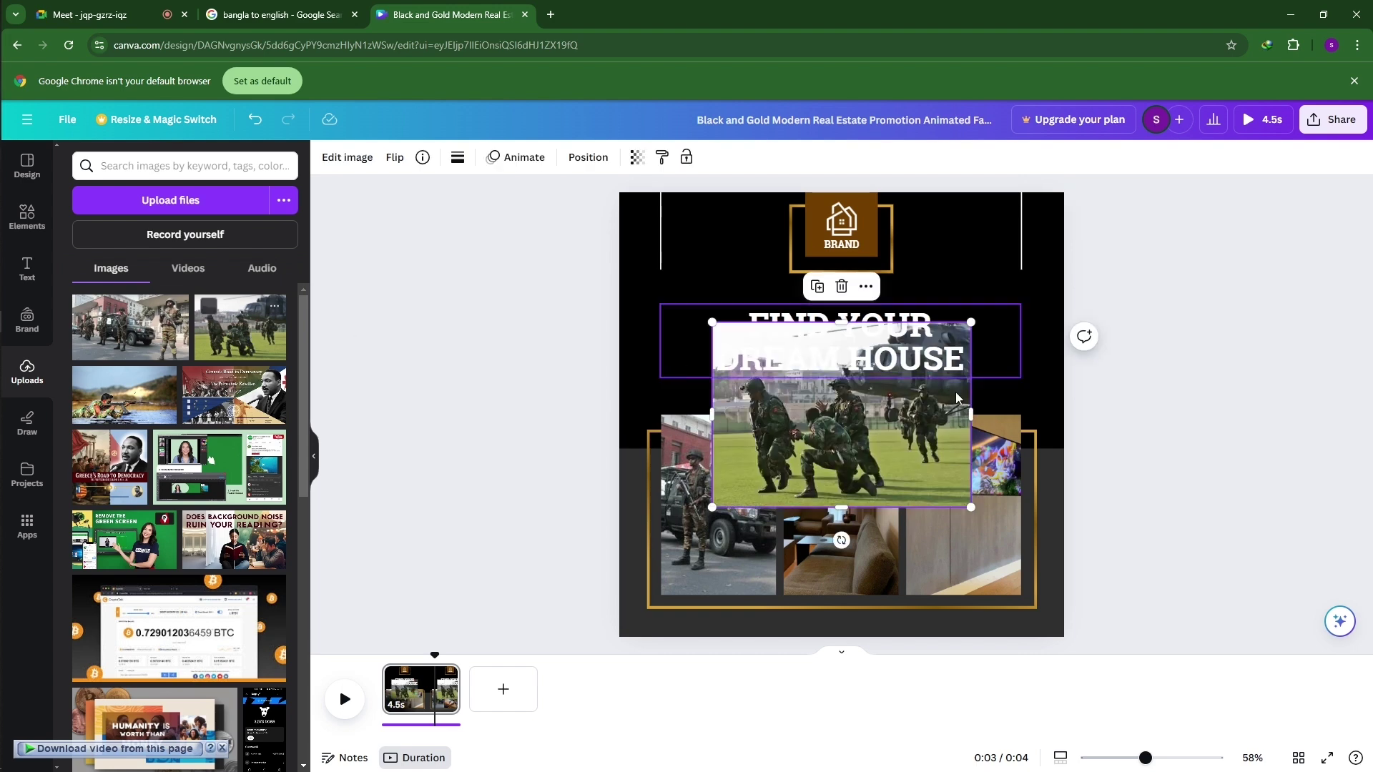
drag(895, 432, 841, 504)
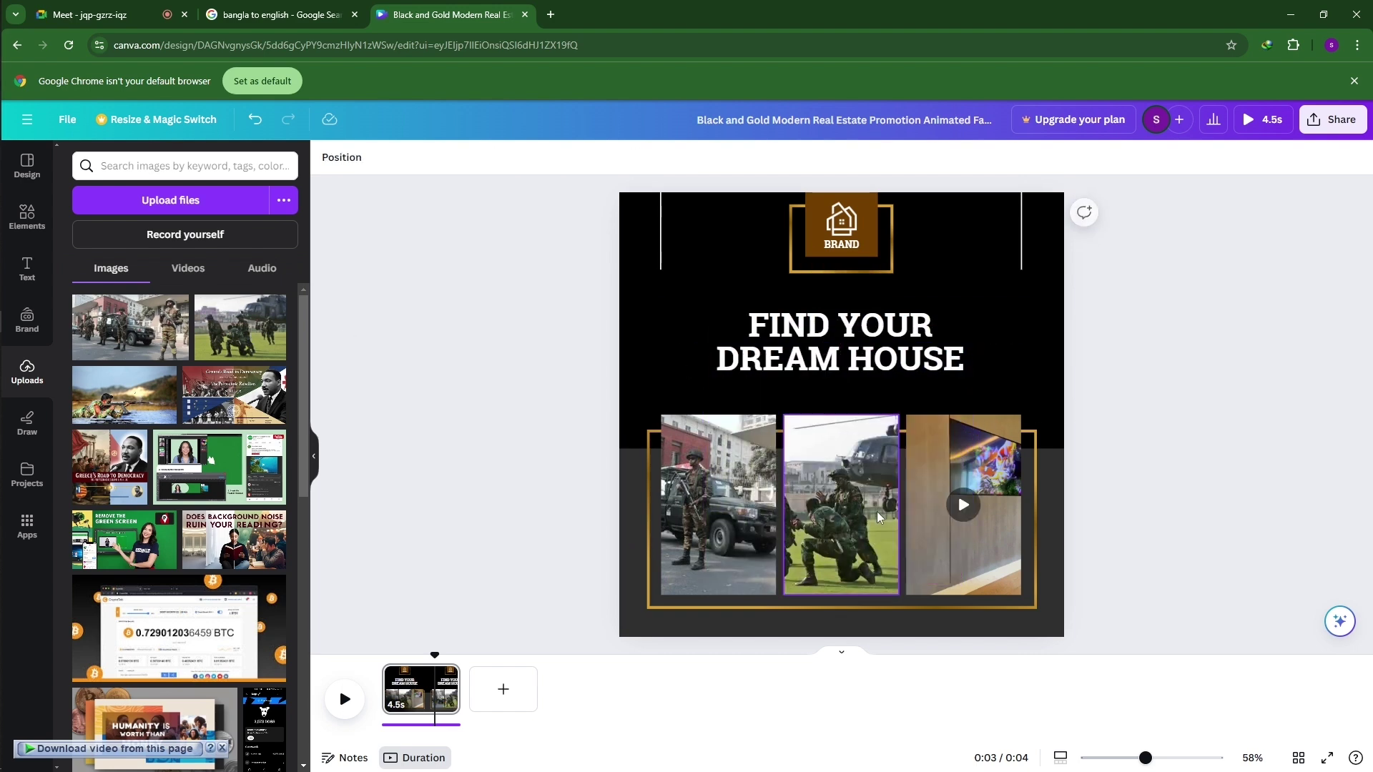
Step: Replace the third frame's video with the image of the soldier lying down and aiming a rifle
click(128, 411)
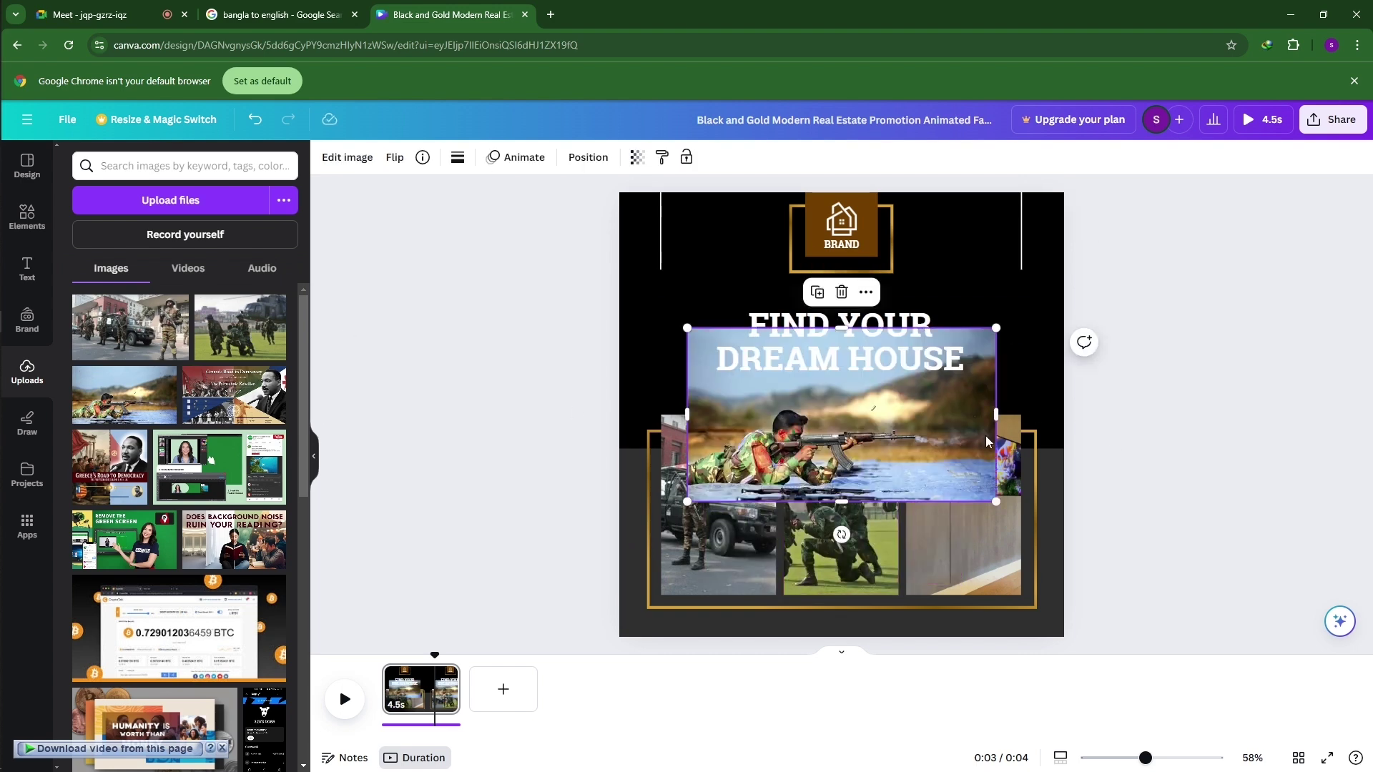
drag(996, 416, 945, 416)
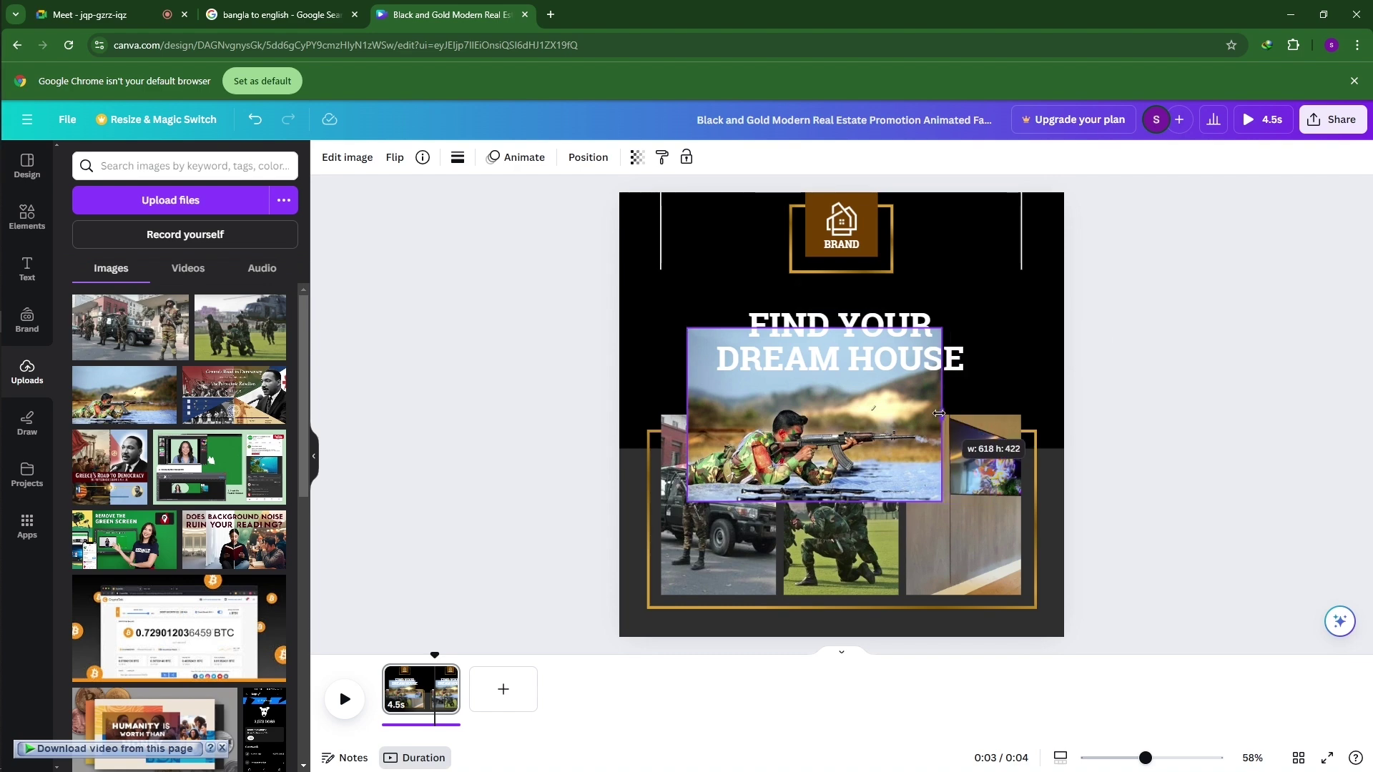
drag(779, 402, 951, 500)
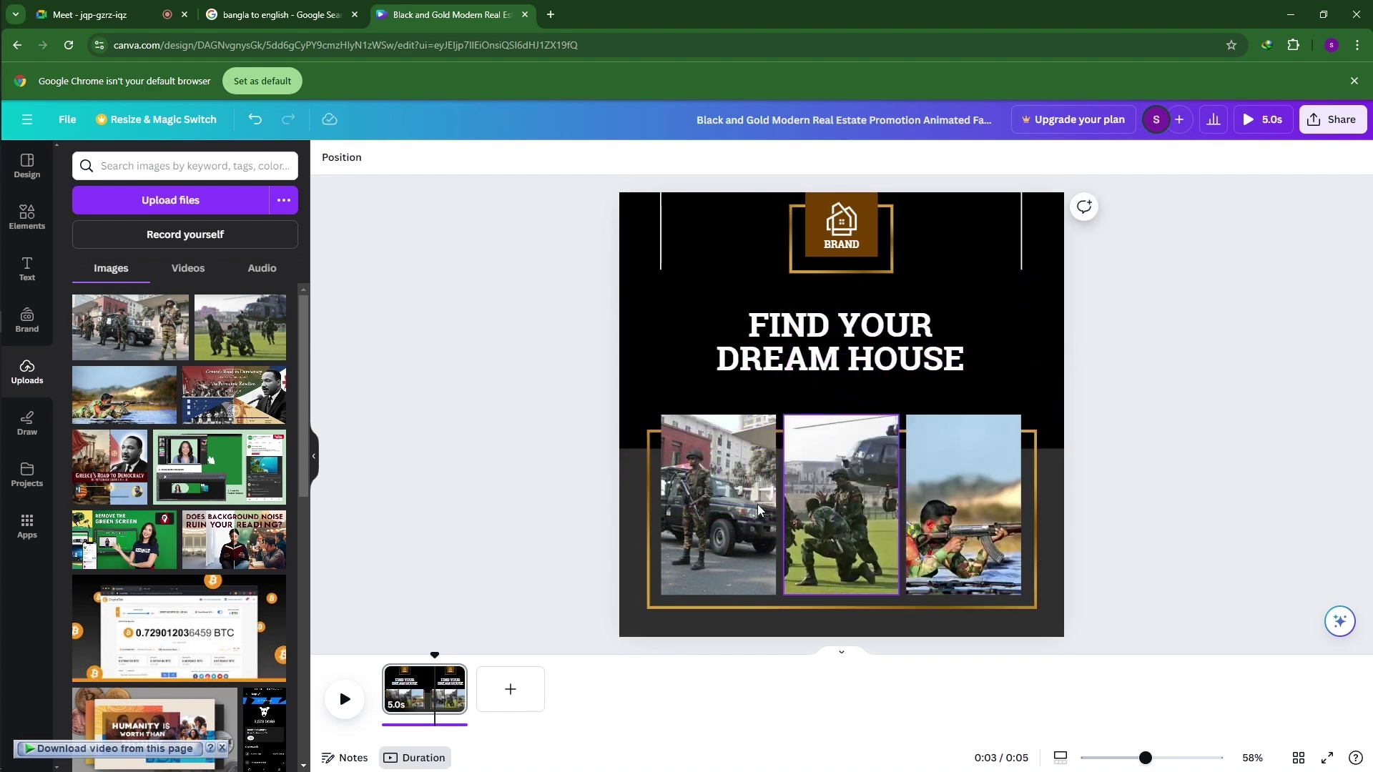
Step: Delete the gold frame around the three pictures and the two white vertical lines beside the logo
click(649, 552)
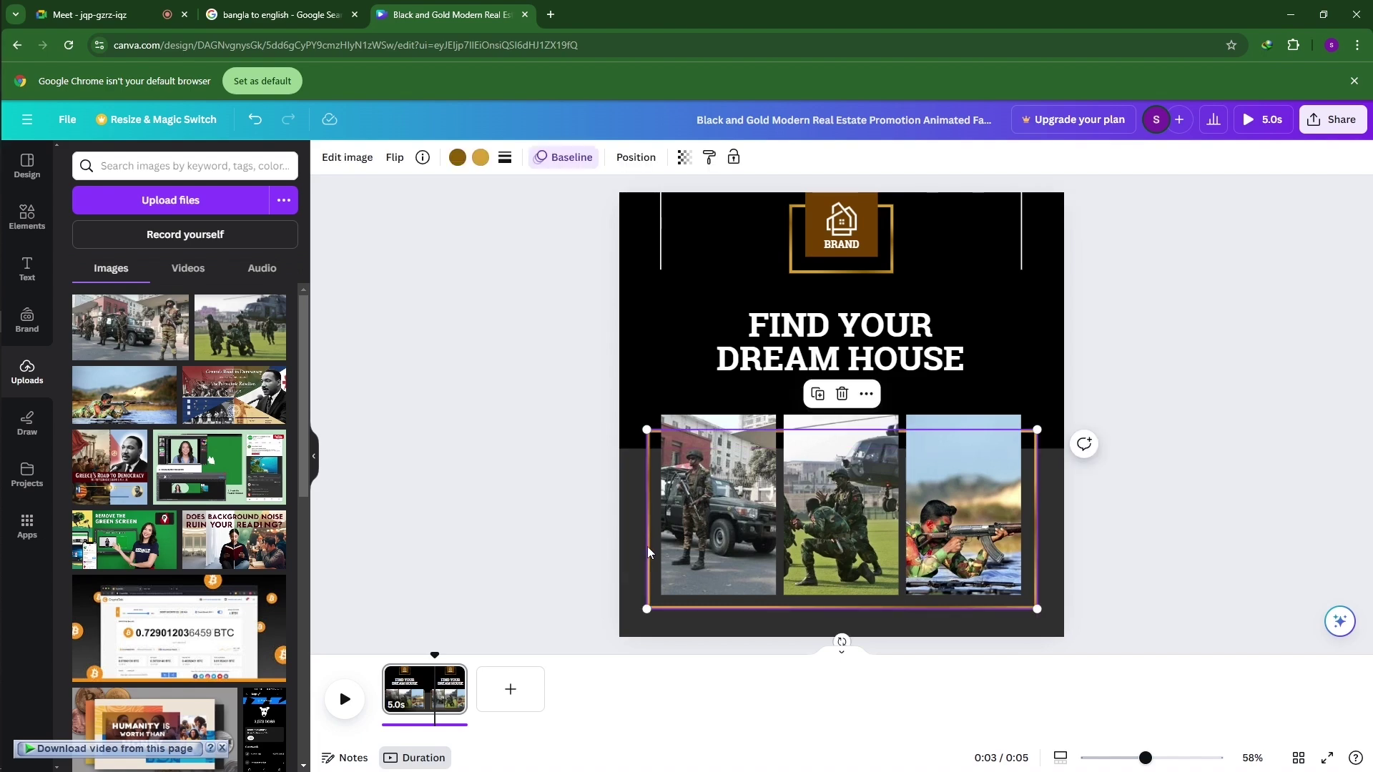
key(Escape)
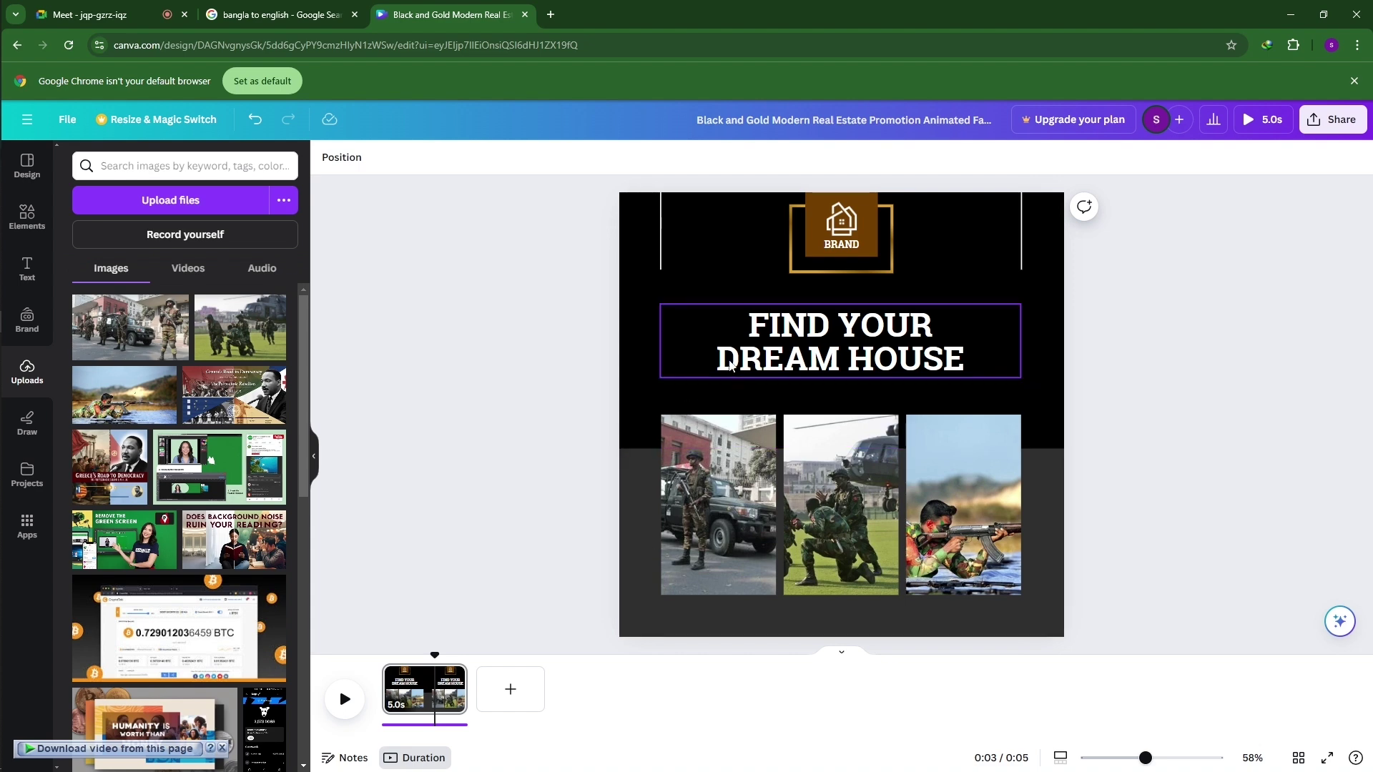
click(659, 252)
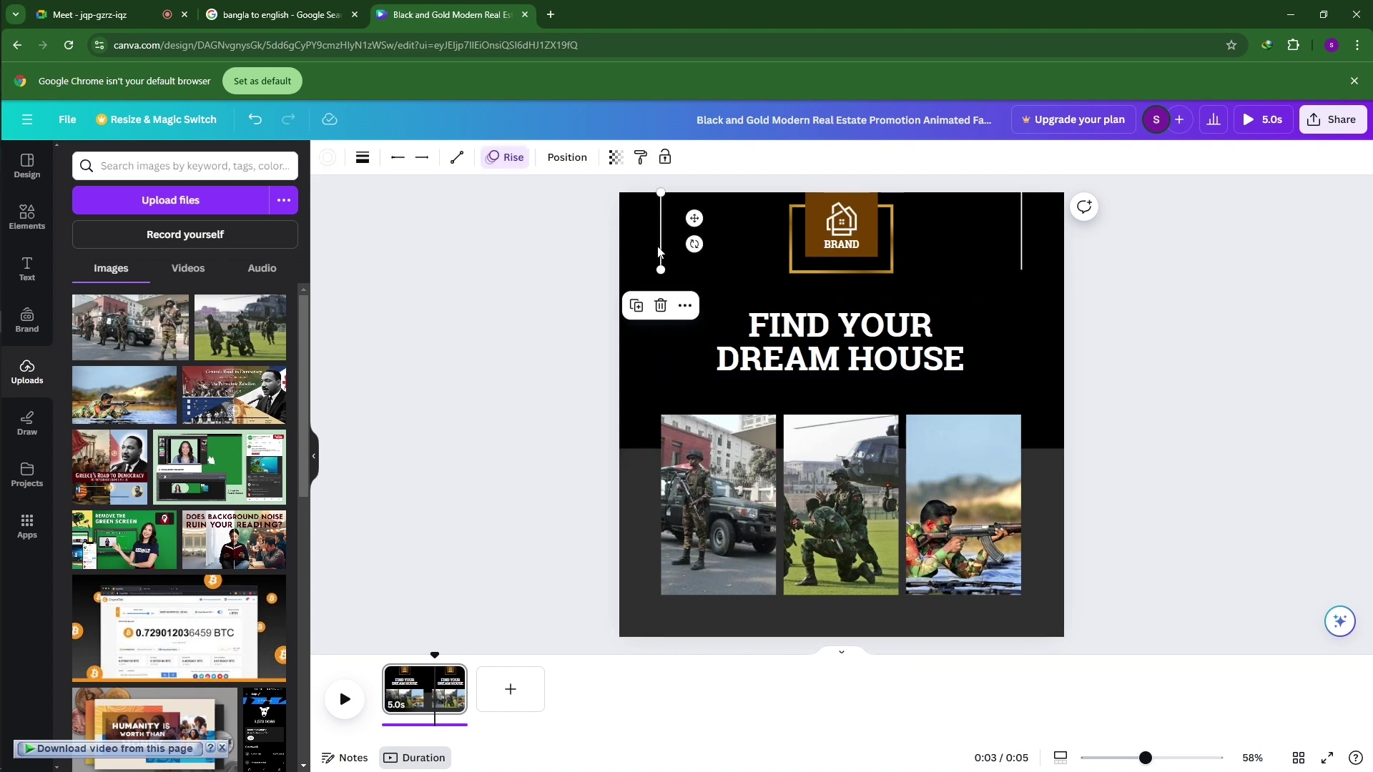
key(Delete)
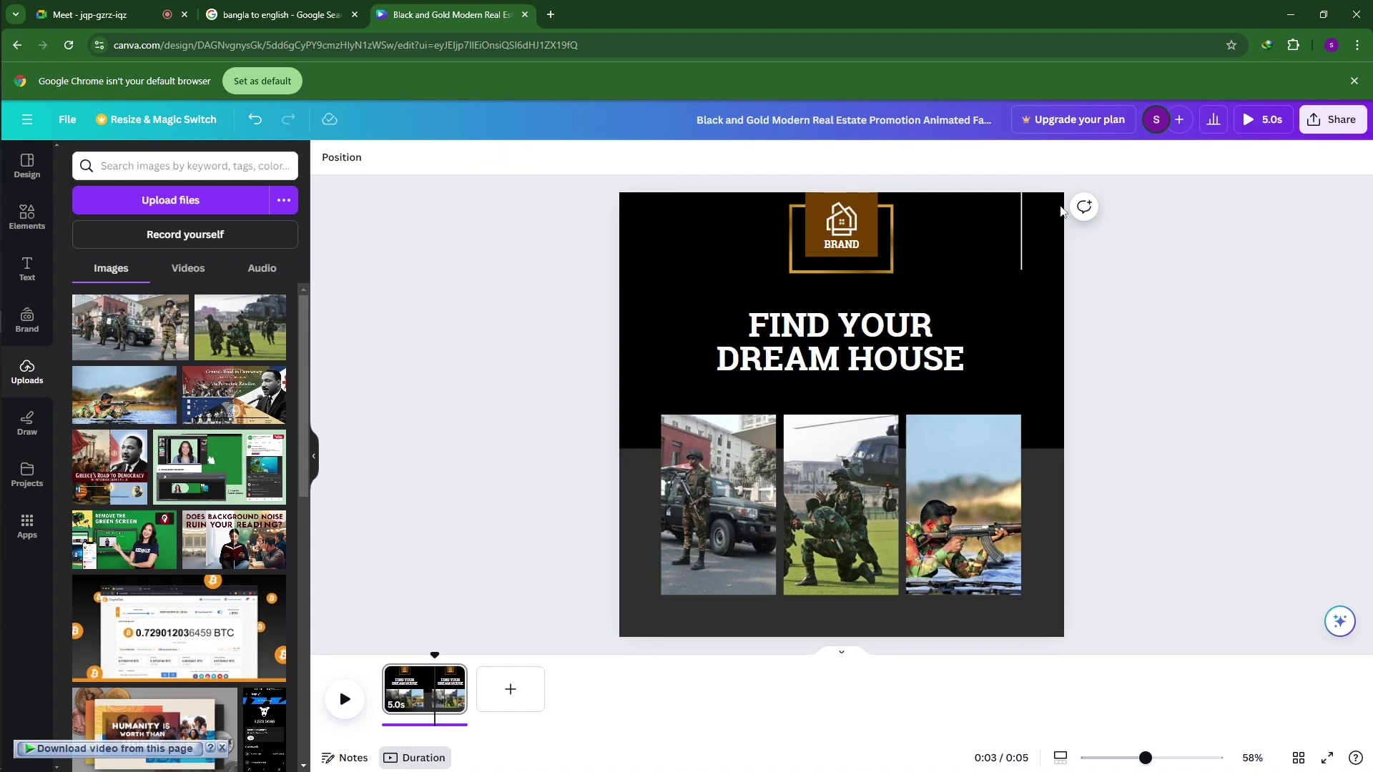
click(1020, 229)
key(Delete)
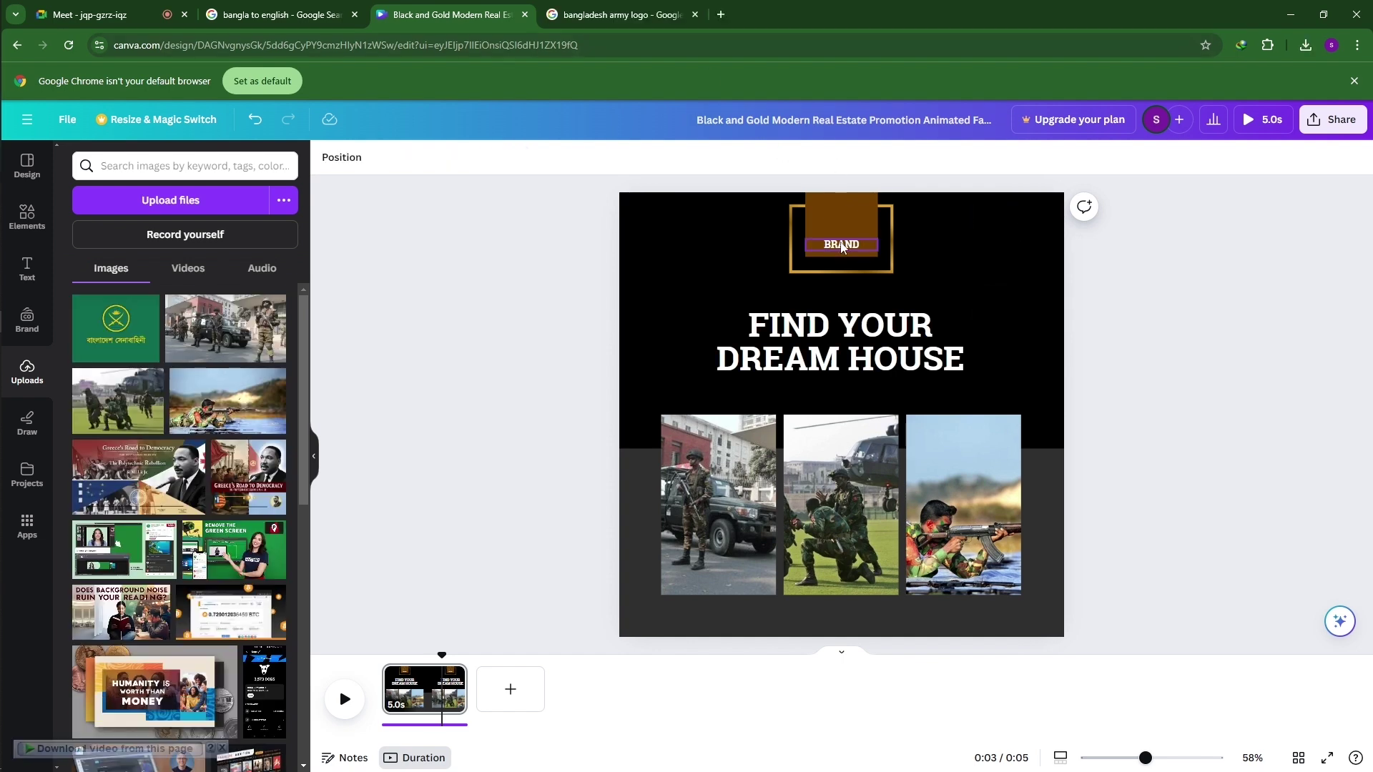
Step: Replace the BRAND label with the copied text "BANGLADESH ARMY" and move it up inside the brown box
double_click(841, 244)
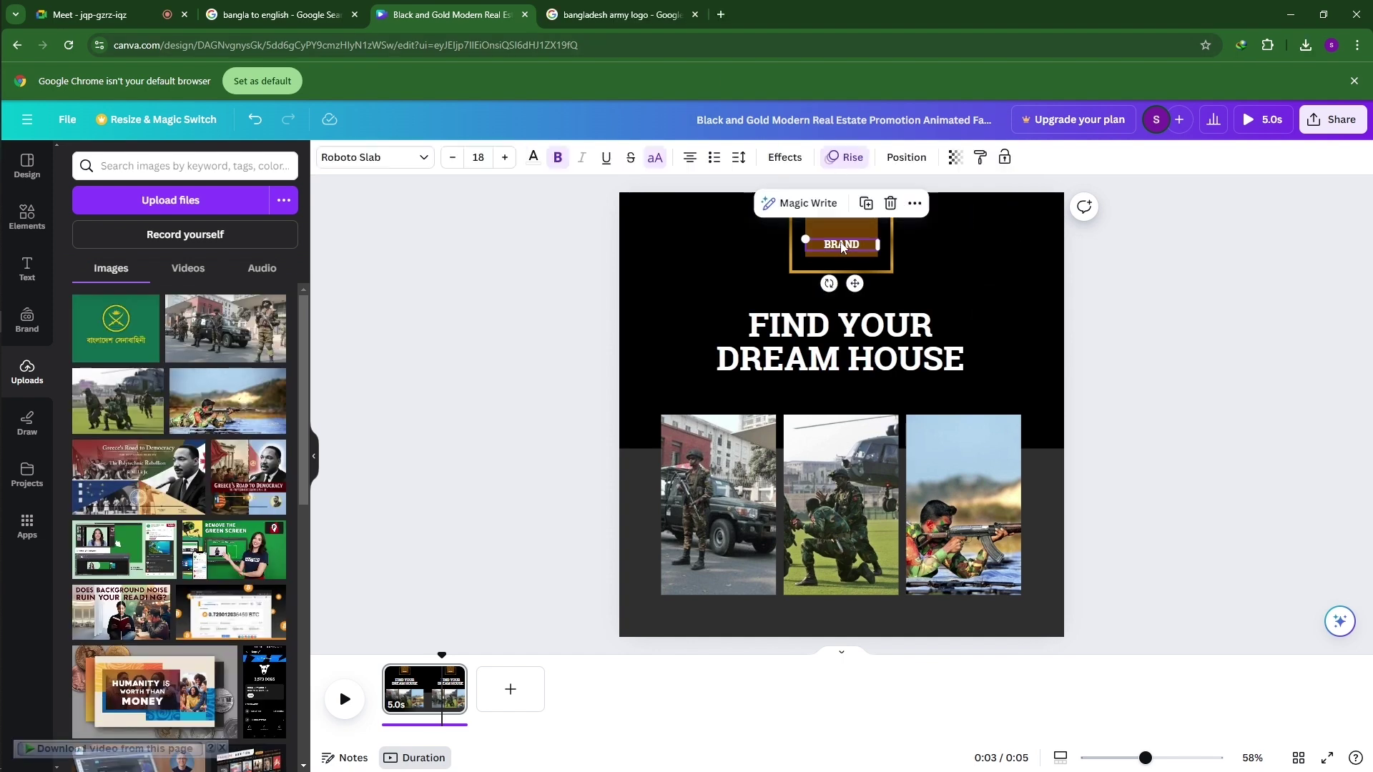
right_click(842, 244)
click(885, 349)
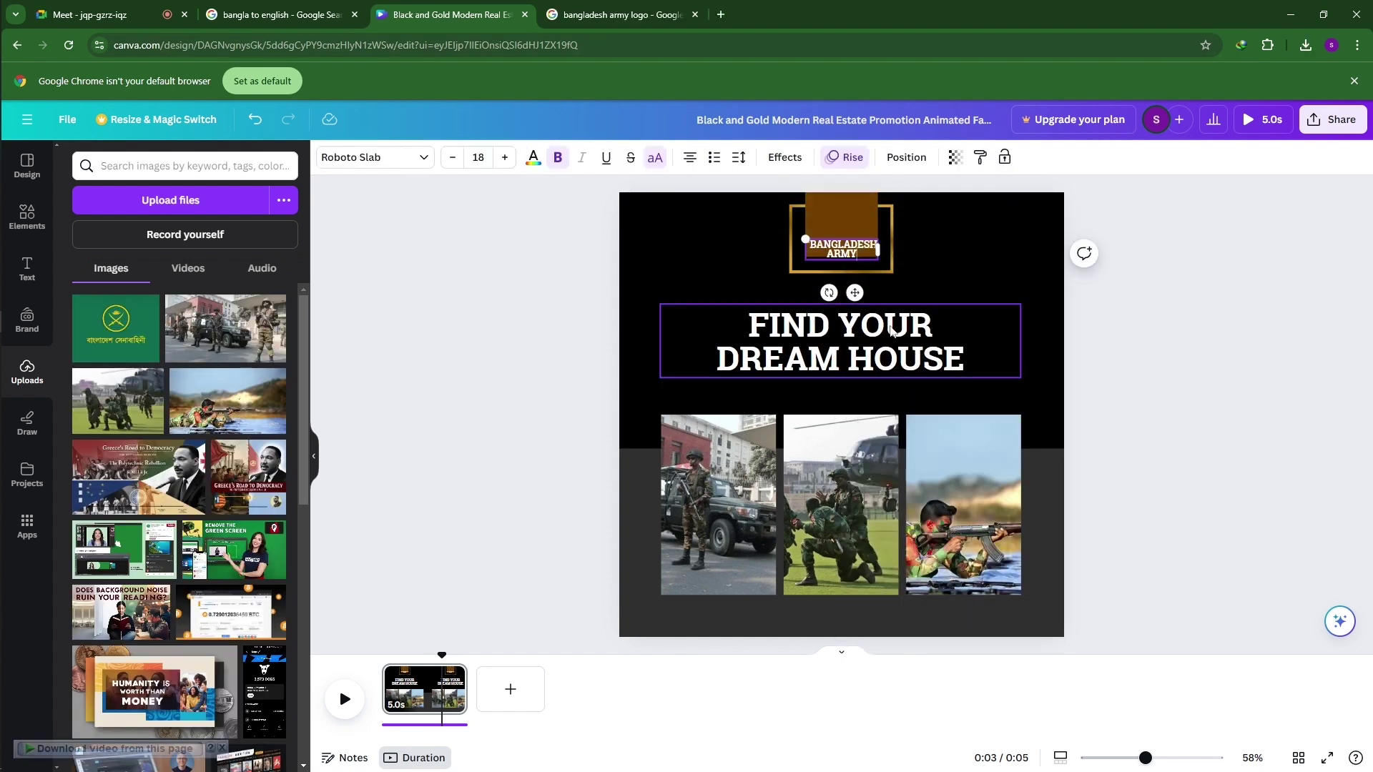
click(877, 269)
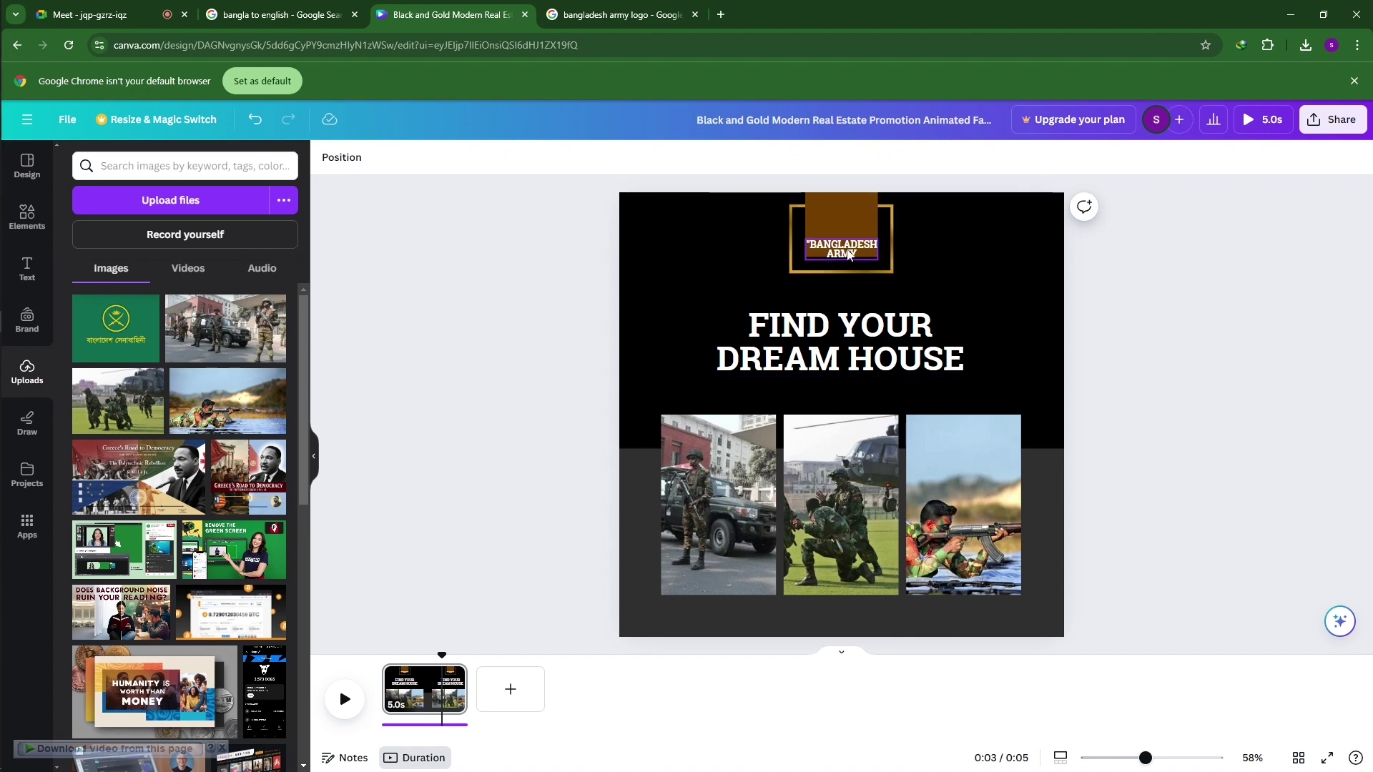
drag(841, 243, 840, 224)
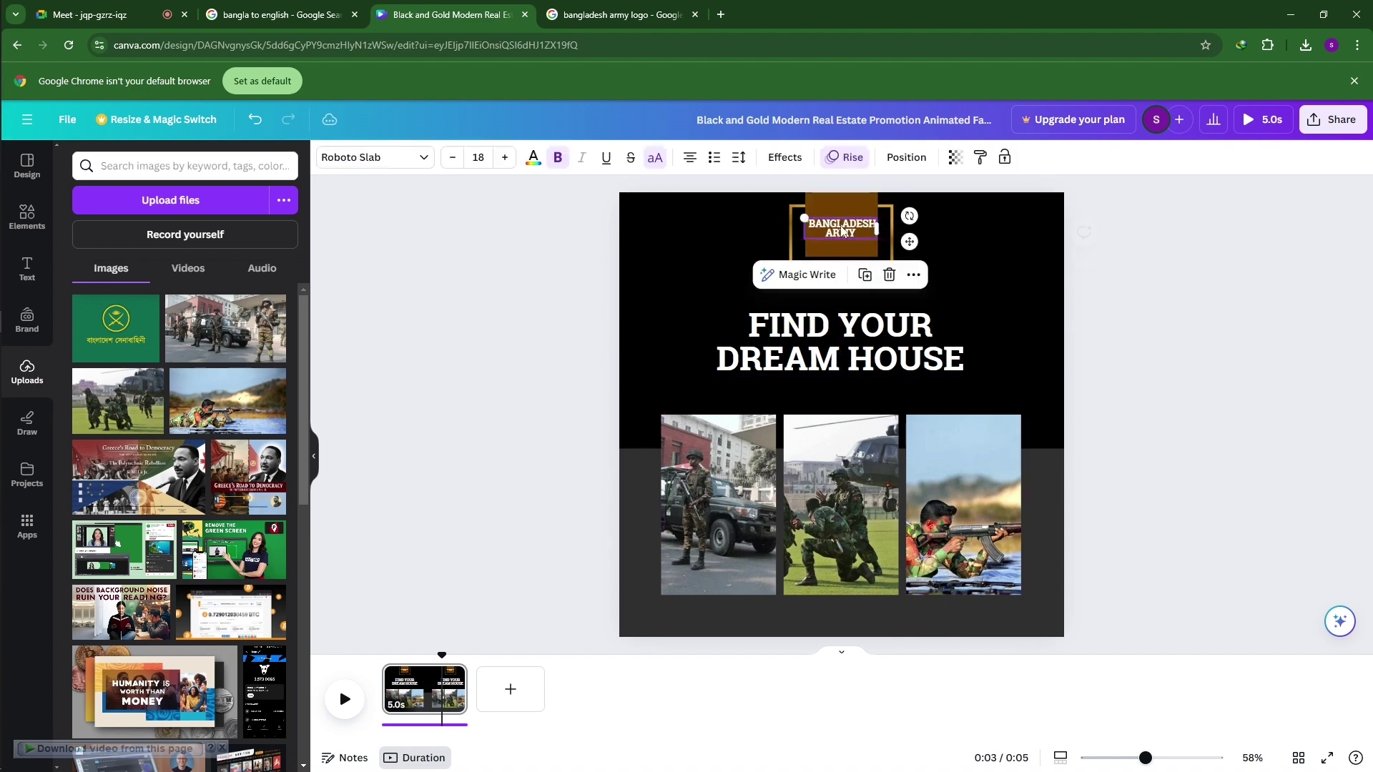
click(676, 278)
Step: Replace FIND YOUR in the headline with the copied text "BANGLADESH ARMY", keeping DREAM HOUSE on the second line
double_click(853, 353)
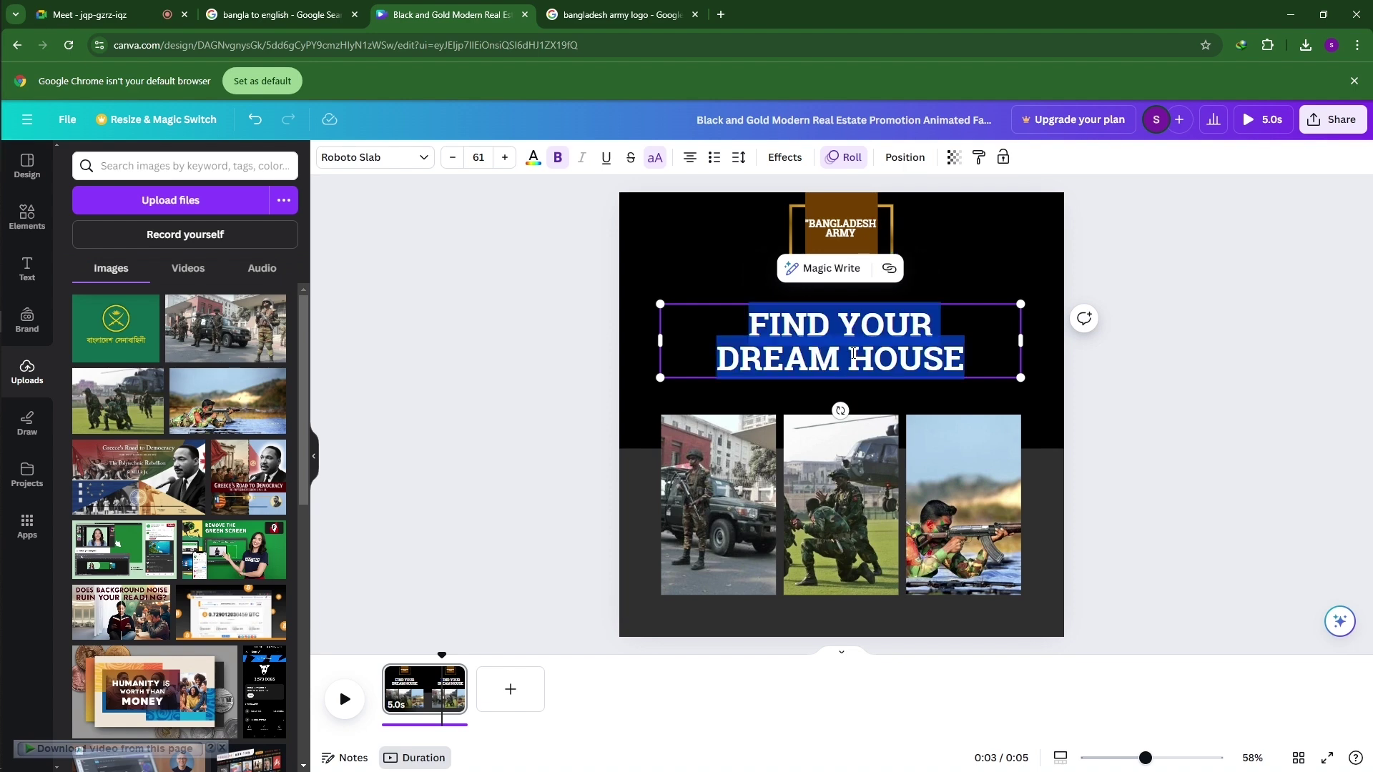
click(872, 329)
drag(749, 326, 933, 325)
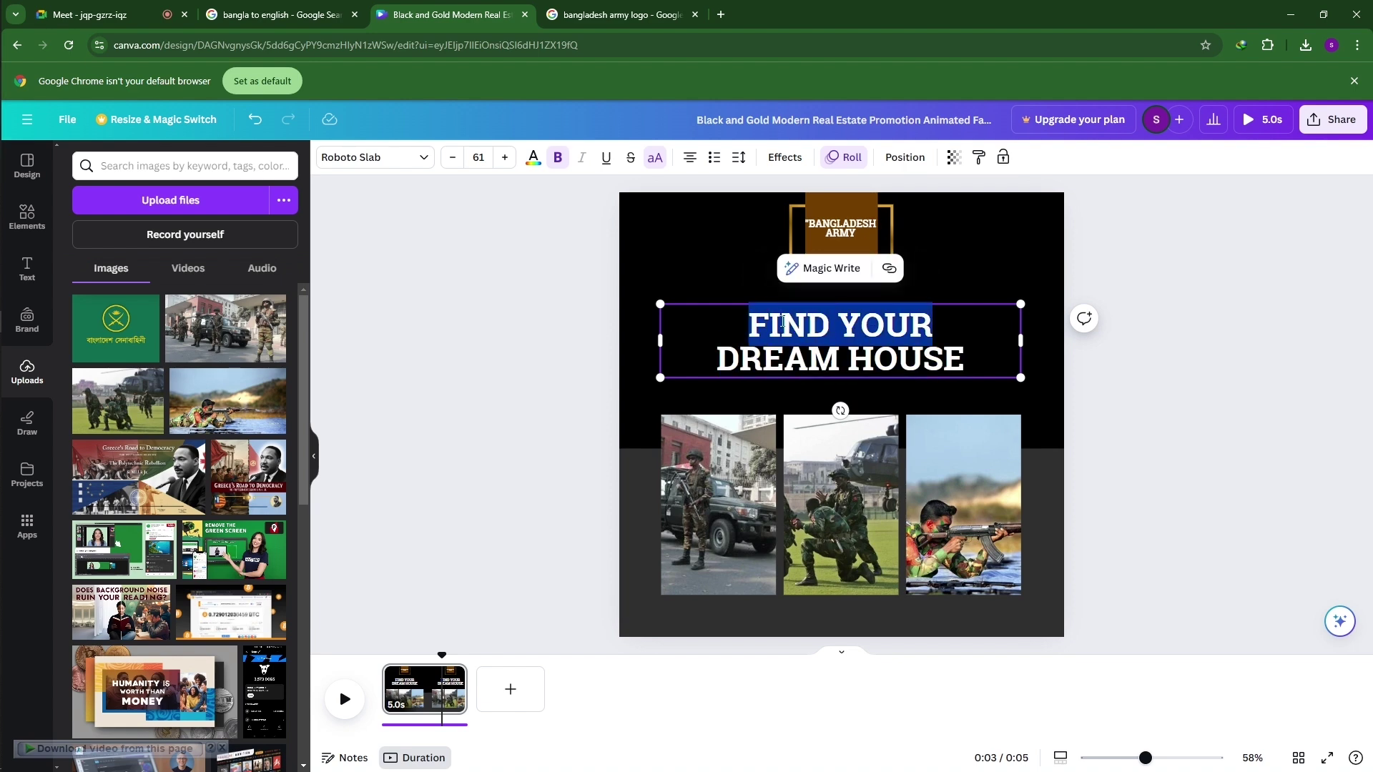
right_click(782, 326)
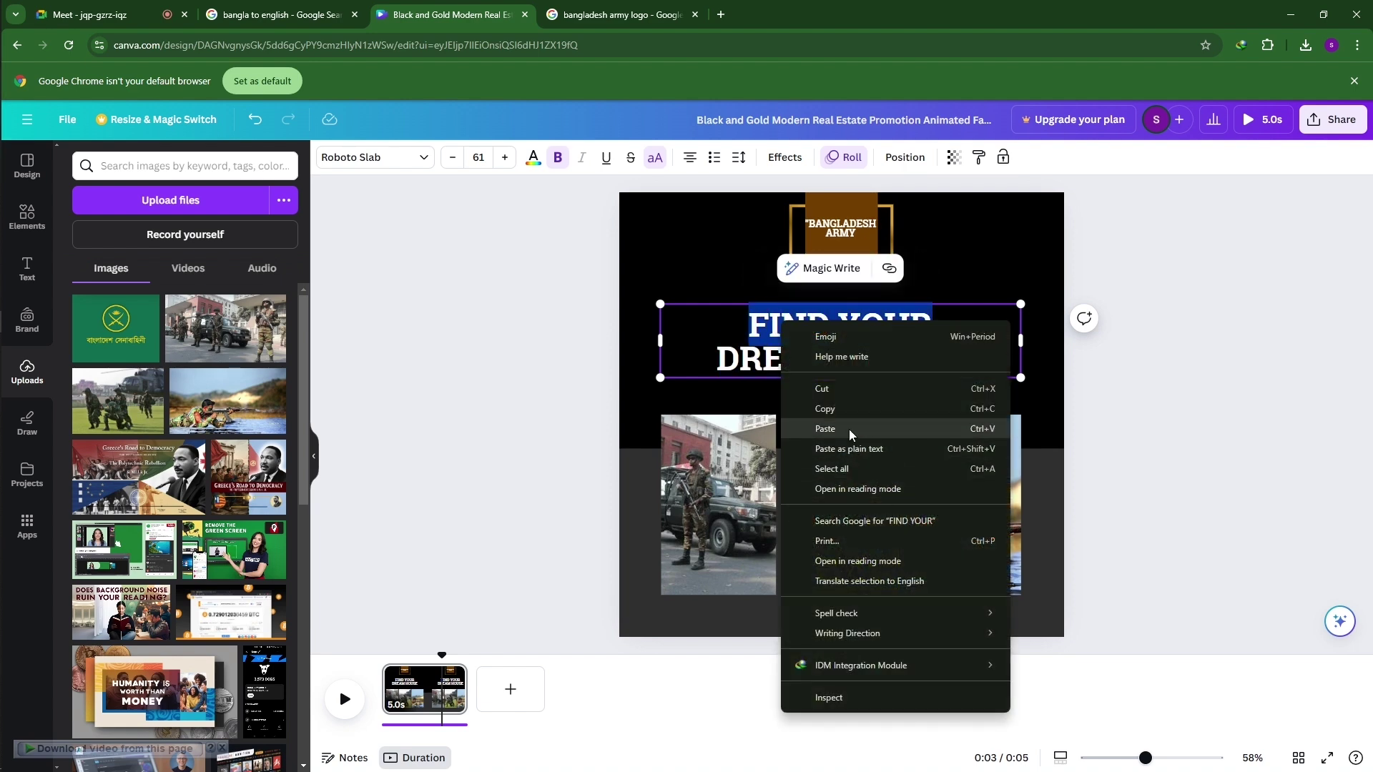
click(849, 430)
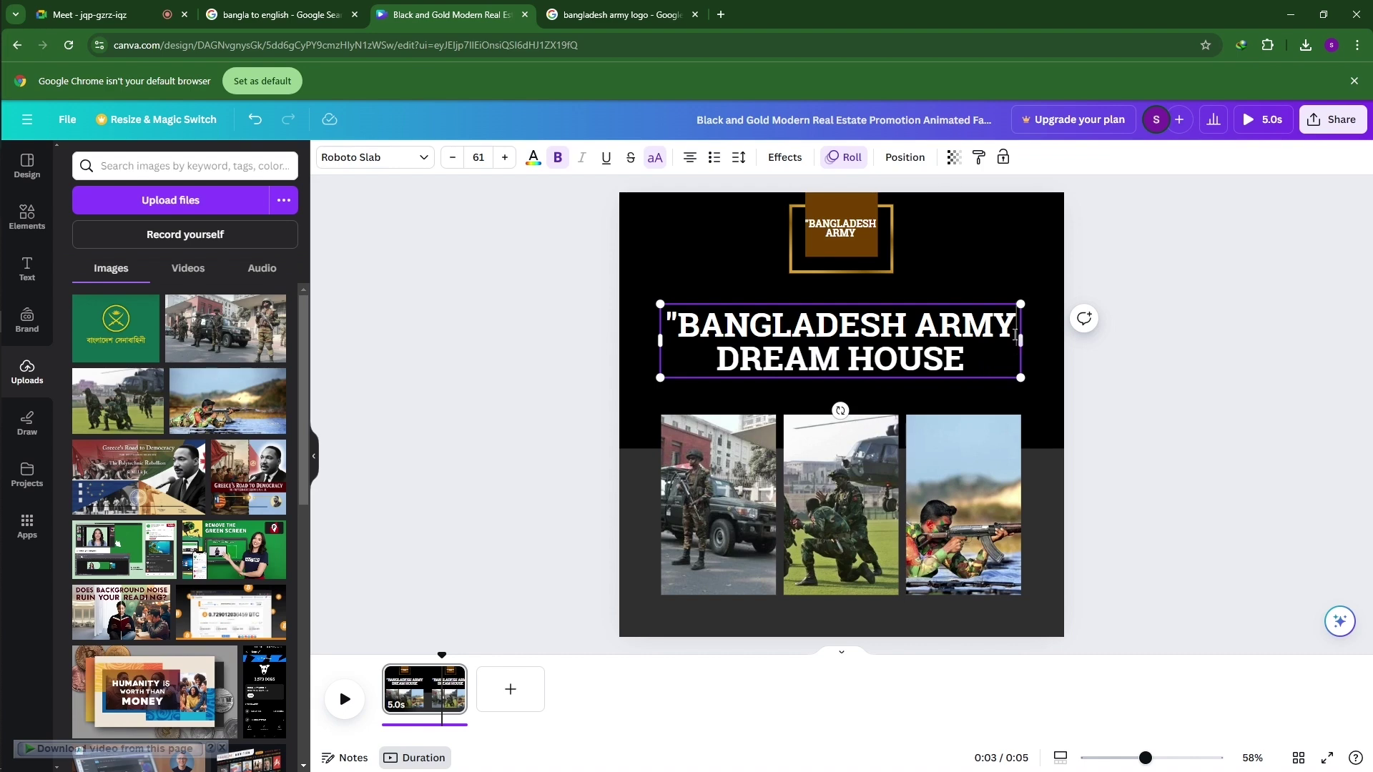
drag(1015, 334, 925, 324)
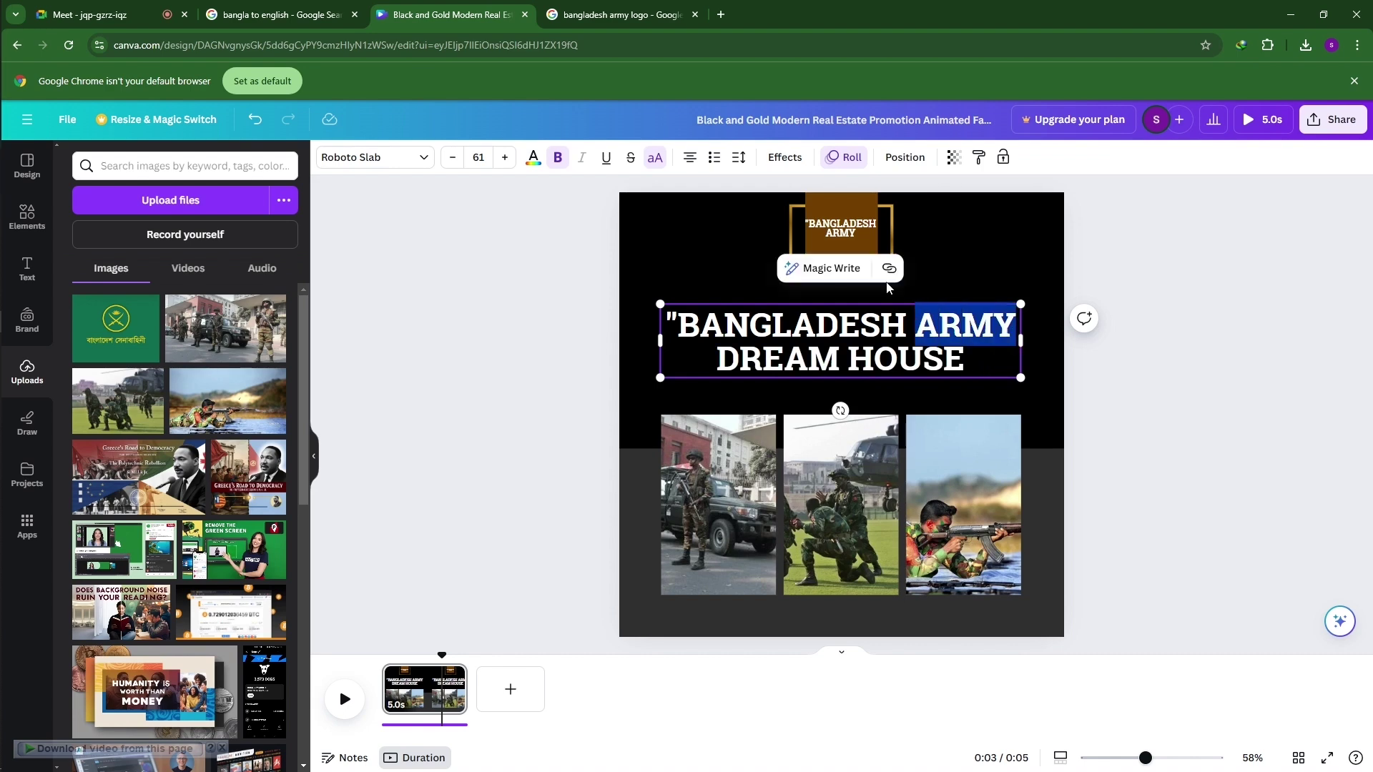
Step: Remove the word BANGLADESH from the label in the brown box, leaving only ARMY
click(854, 227)
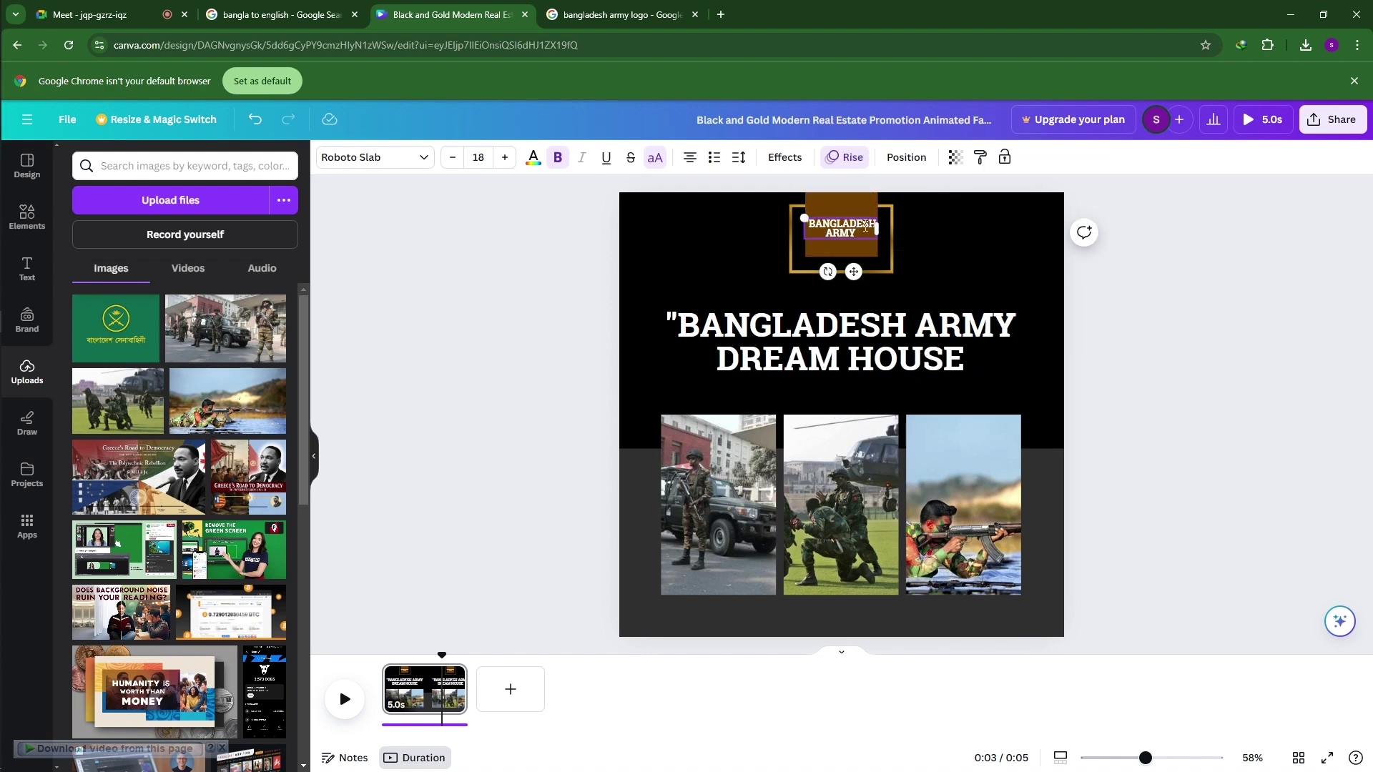
drag(812, 226, 873, 227)
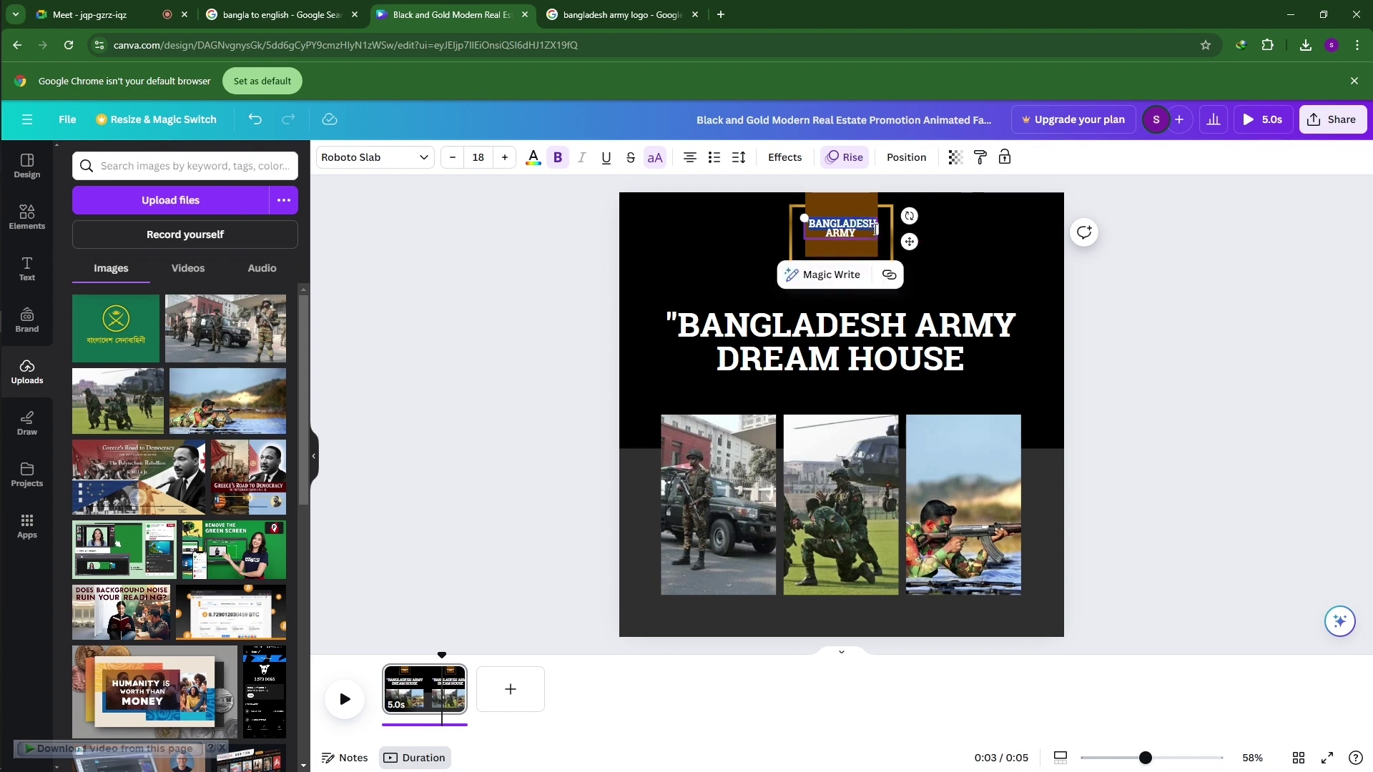
key(BackSpace)
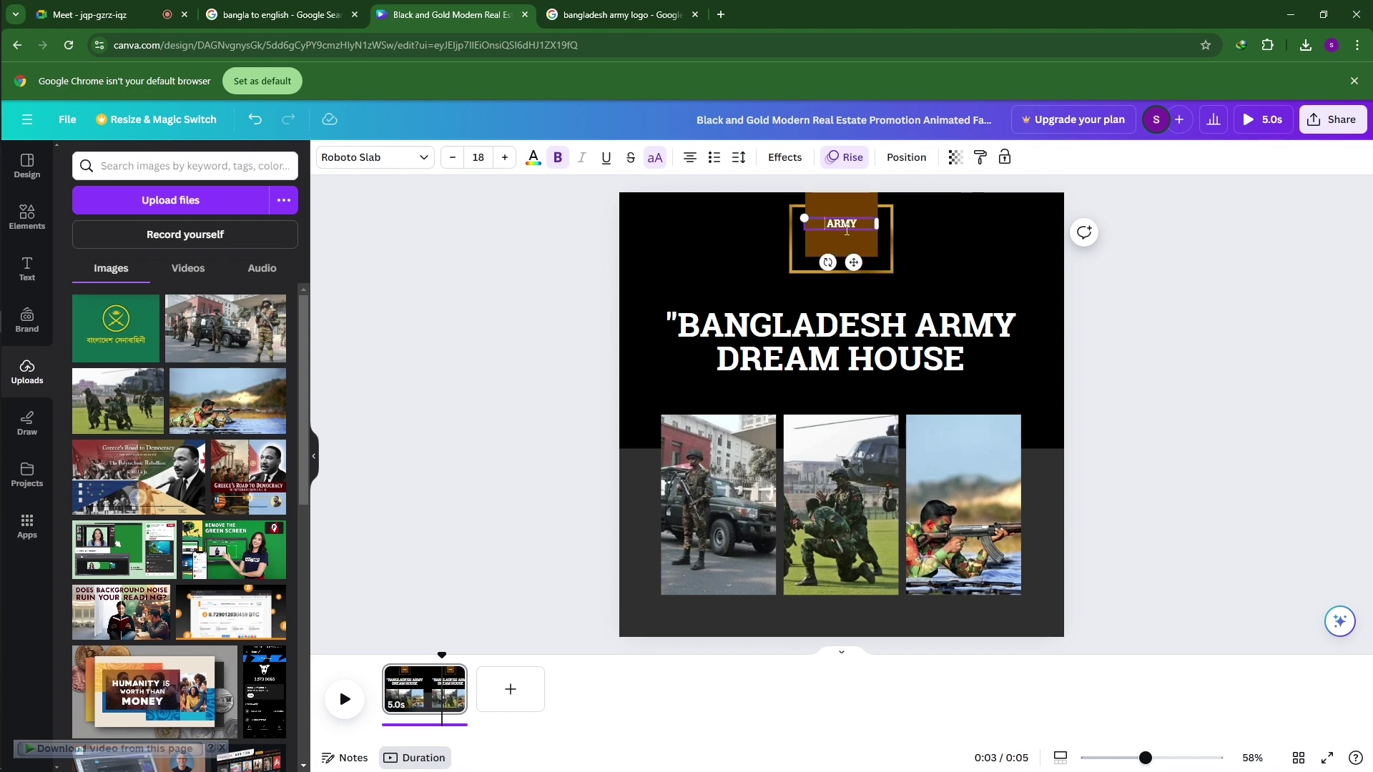
click(970, 262)
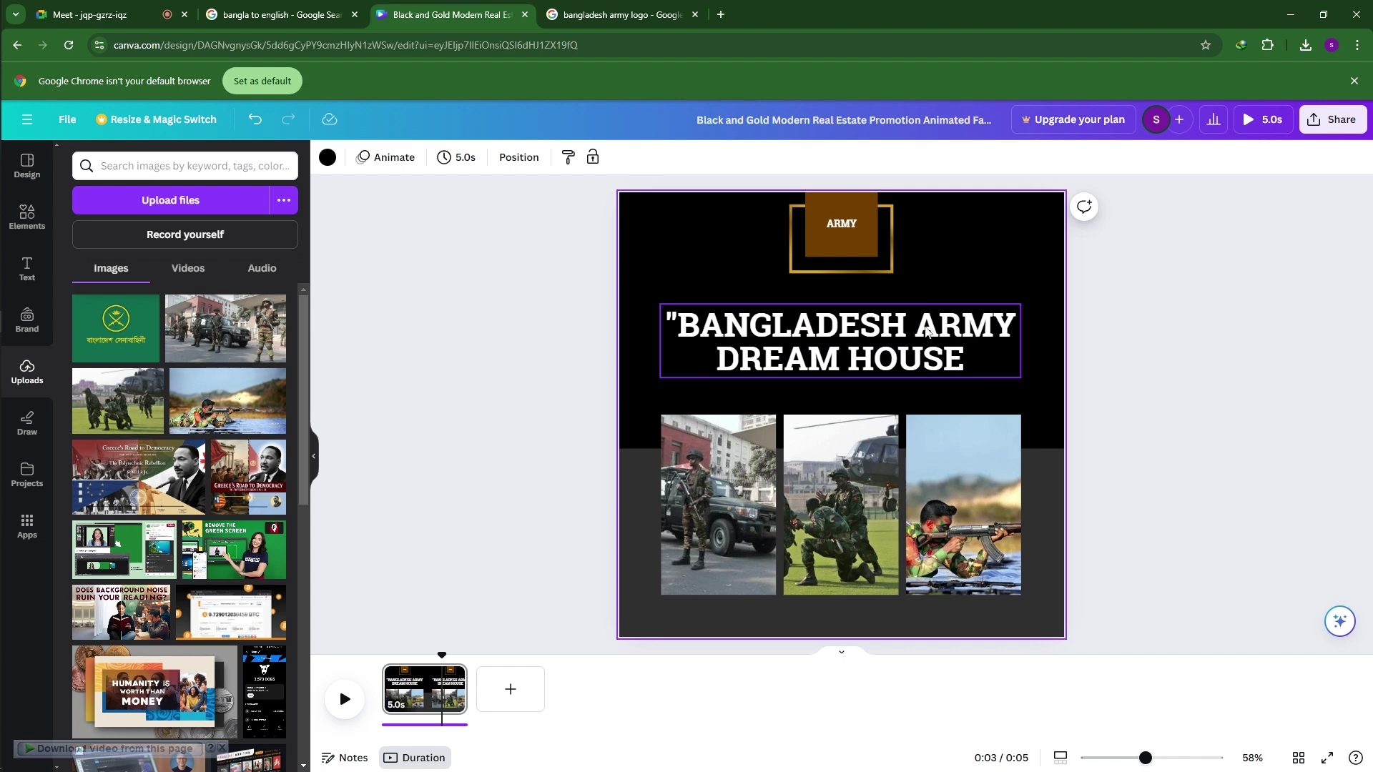
Step: Move ARMY to the headline's second line in place of DREAM HOUSE and remove the quotation mark before BANGLADESH
click(926, 331)
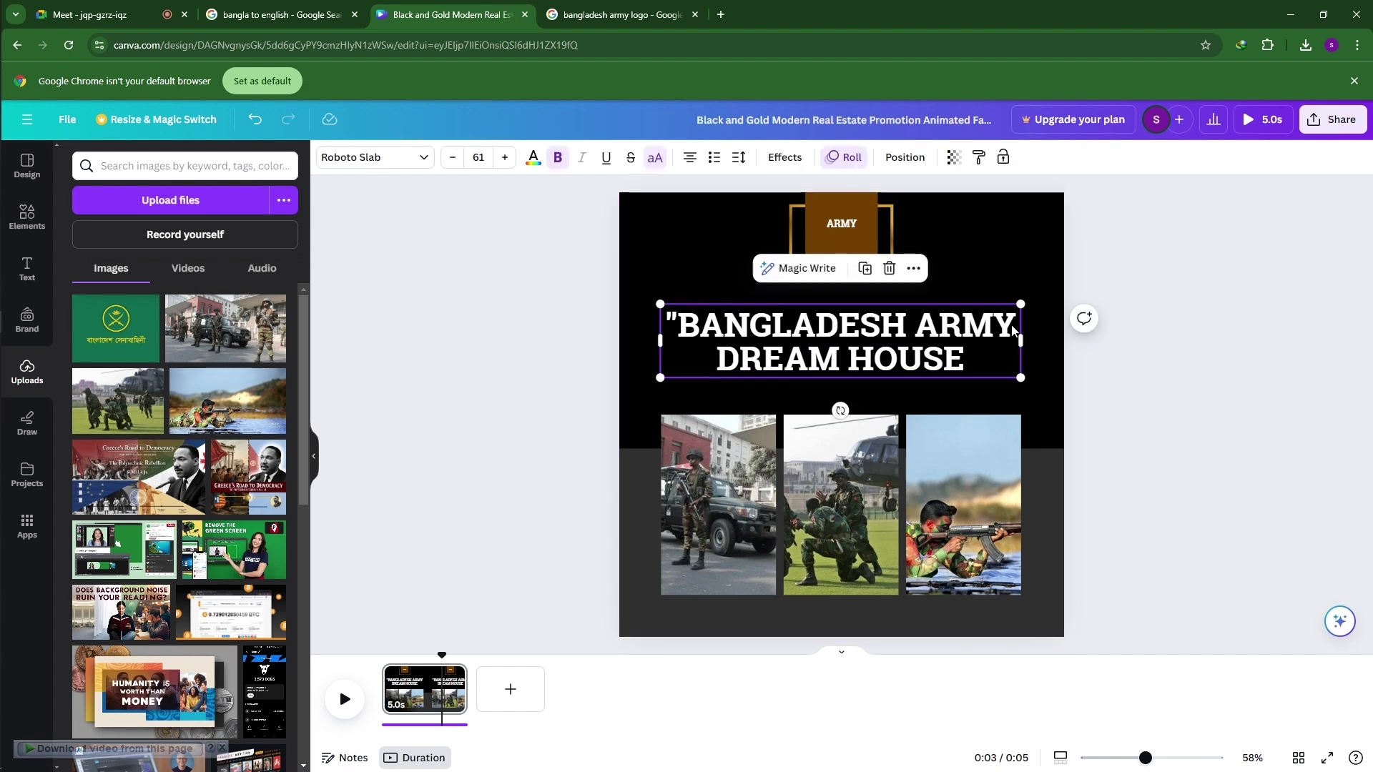
click(975, 323)
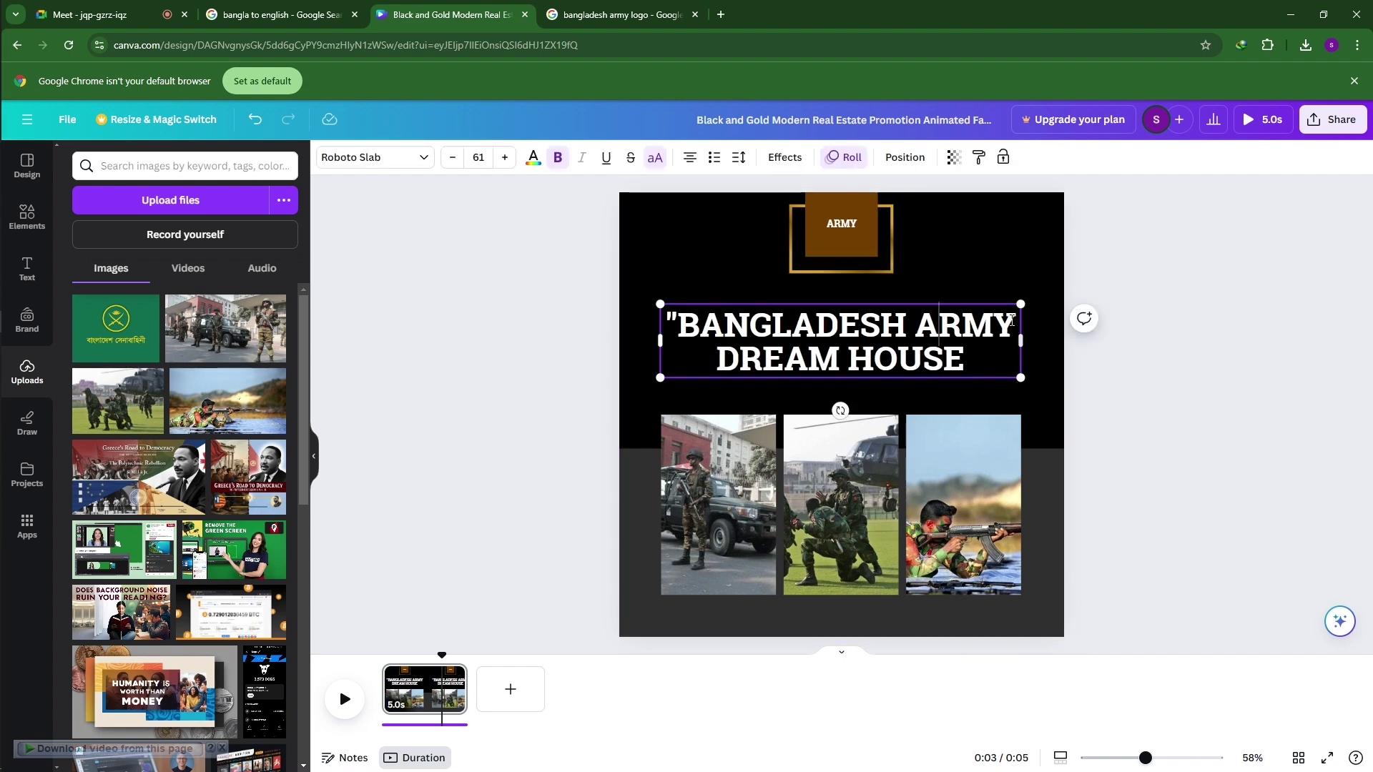
drag(1014, 321, 916, 325)
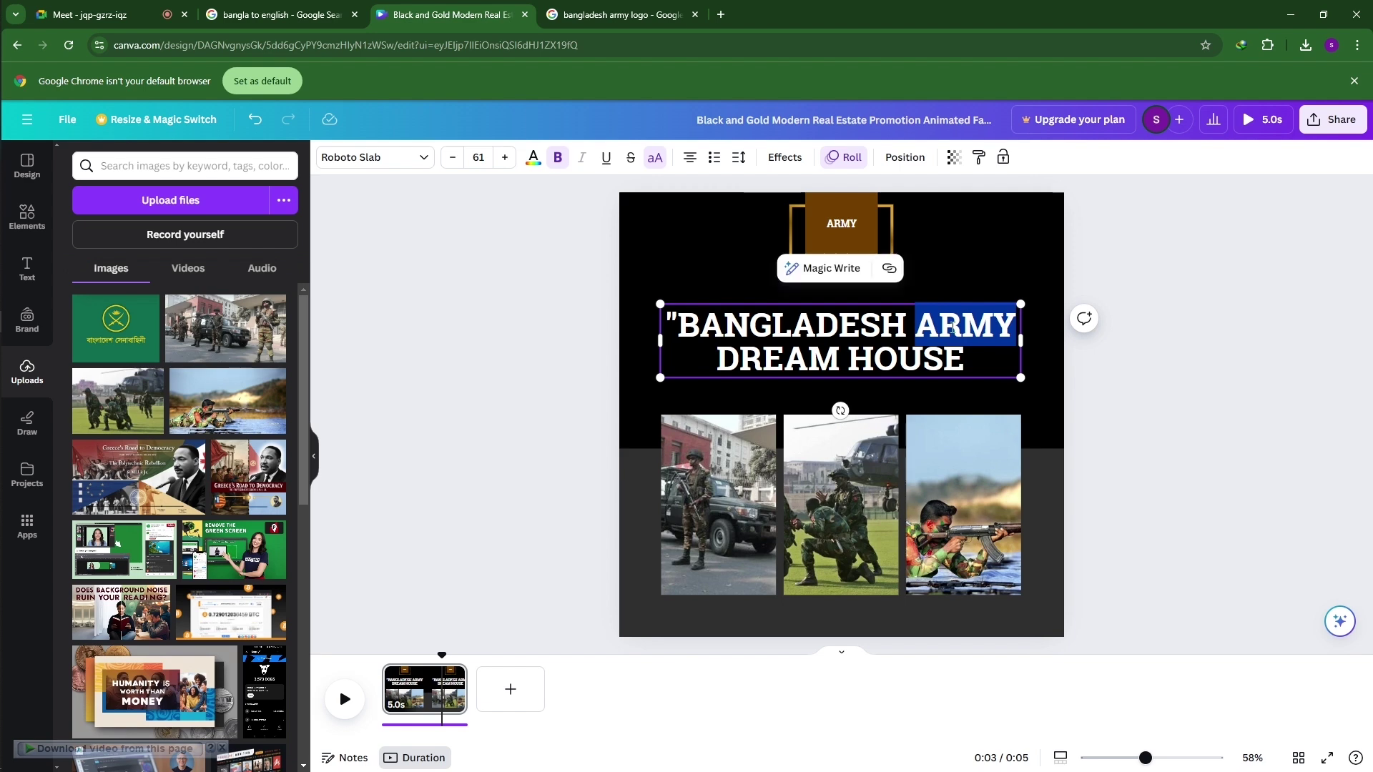
right_click(952, 328)
click(992, 395)
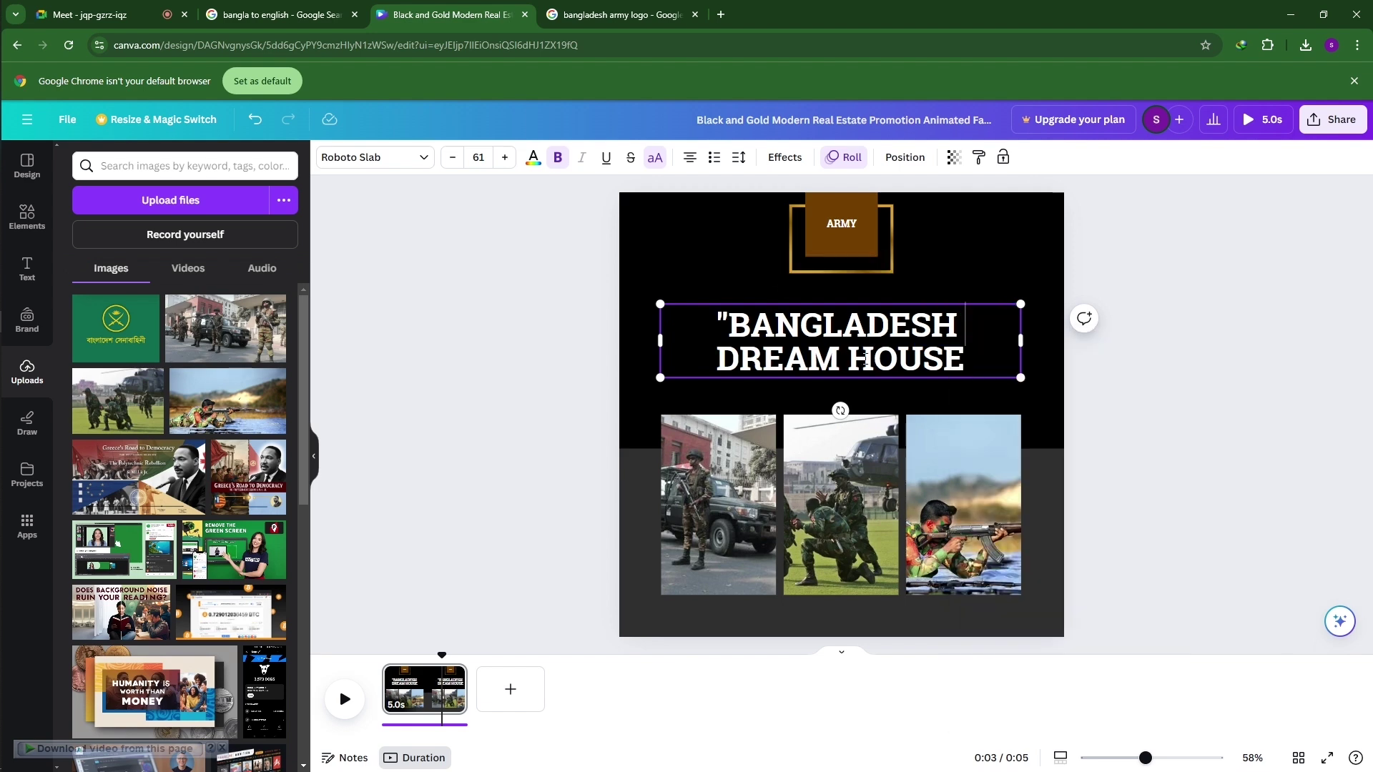
double_click(863, 361)
drag(984, 363, 710, 358)
right_click(757, 363)
click(801, 471)
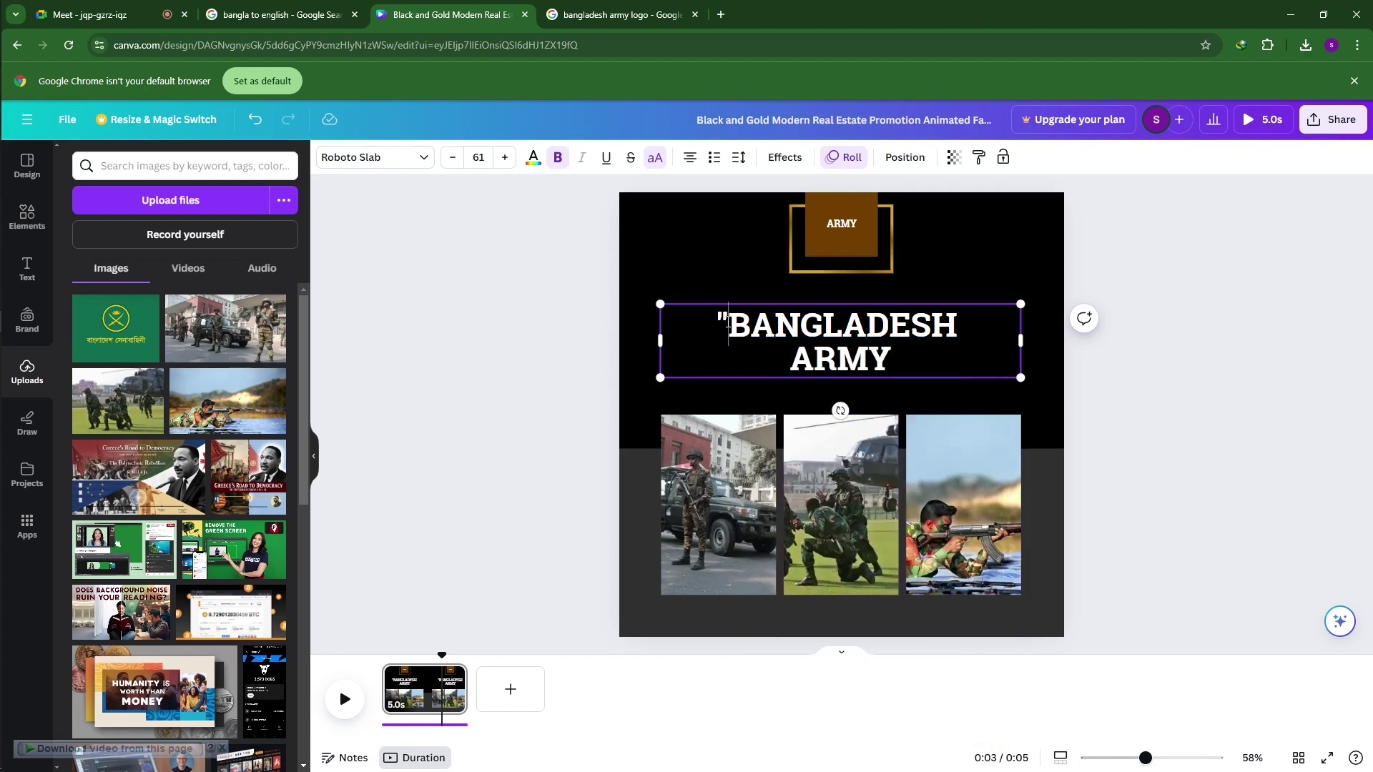
key(BackSpace)
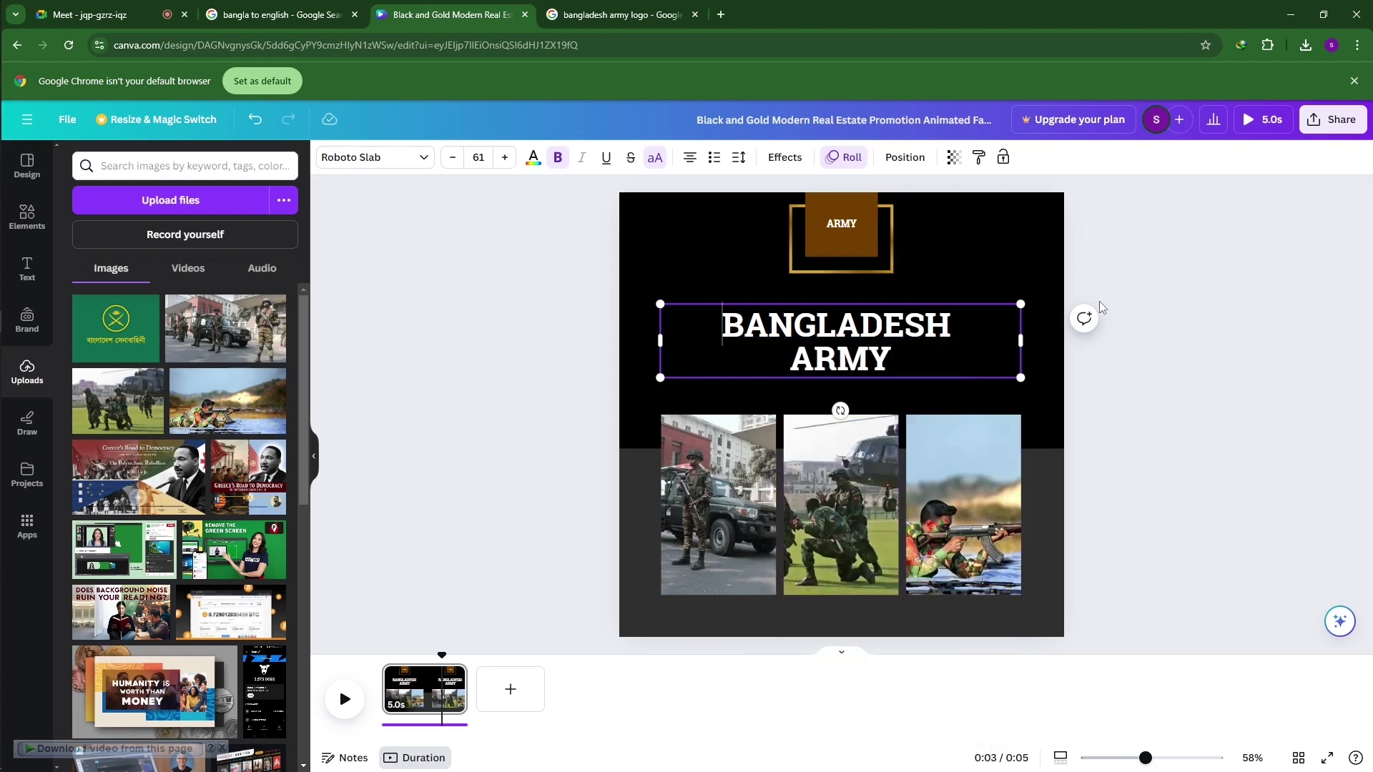
click(1142, 291)
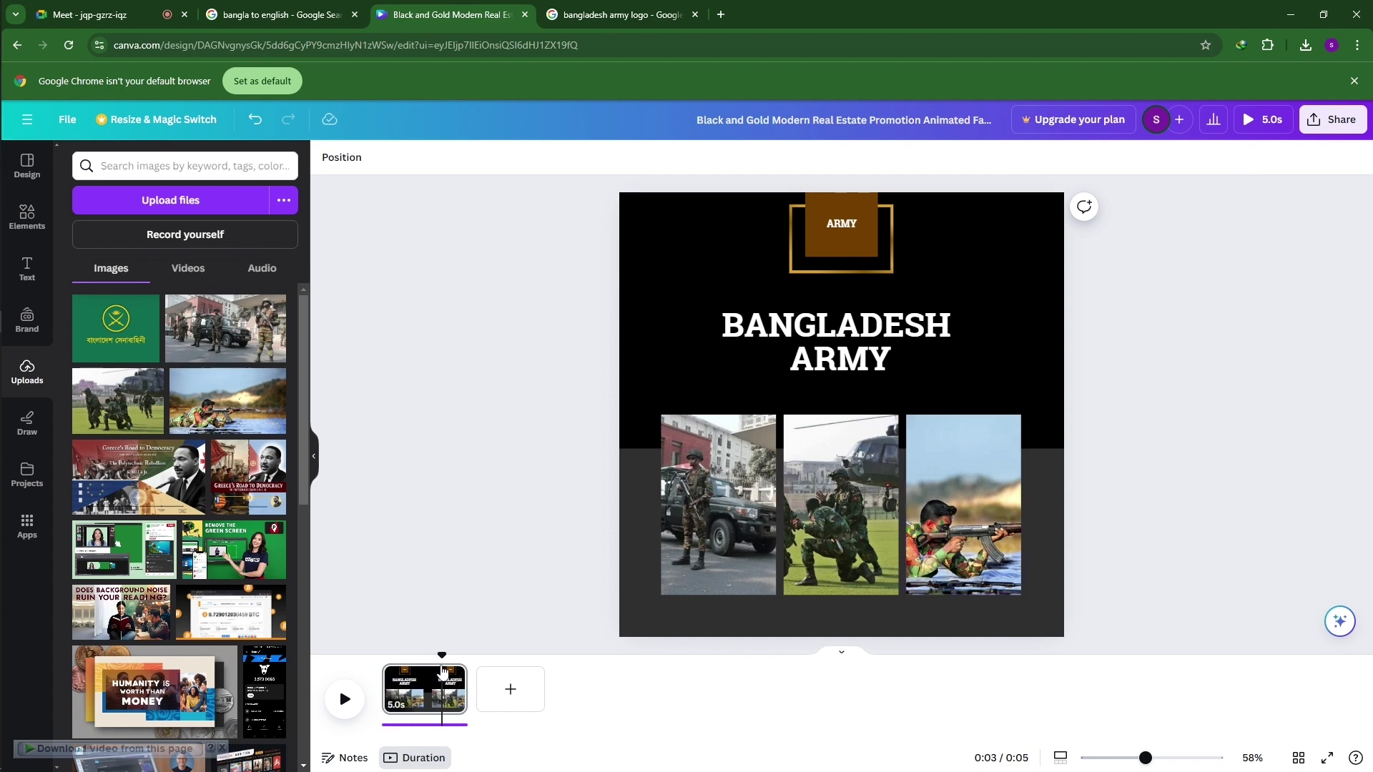
Step: Play the animated intro from its start to check the edited text and pictures
drag(439, 656, 387, 656)
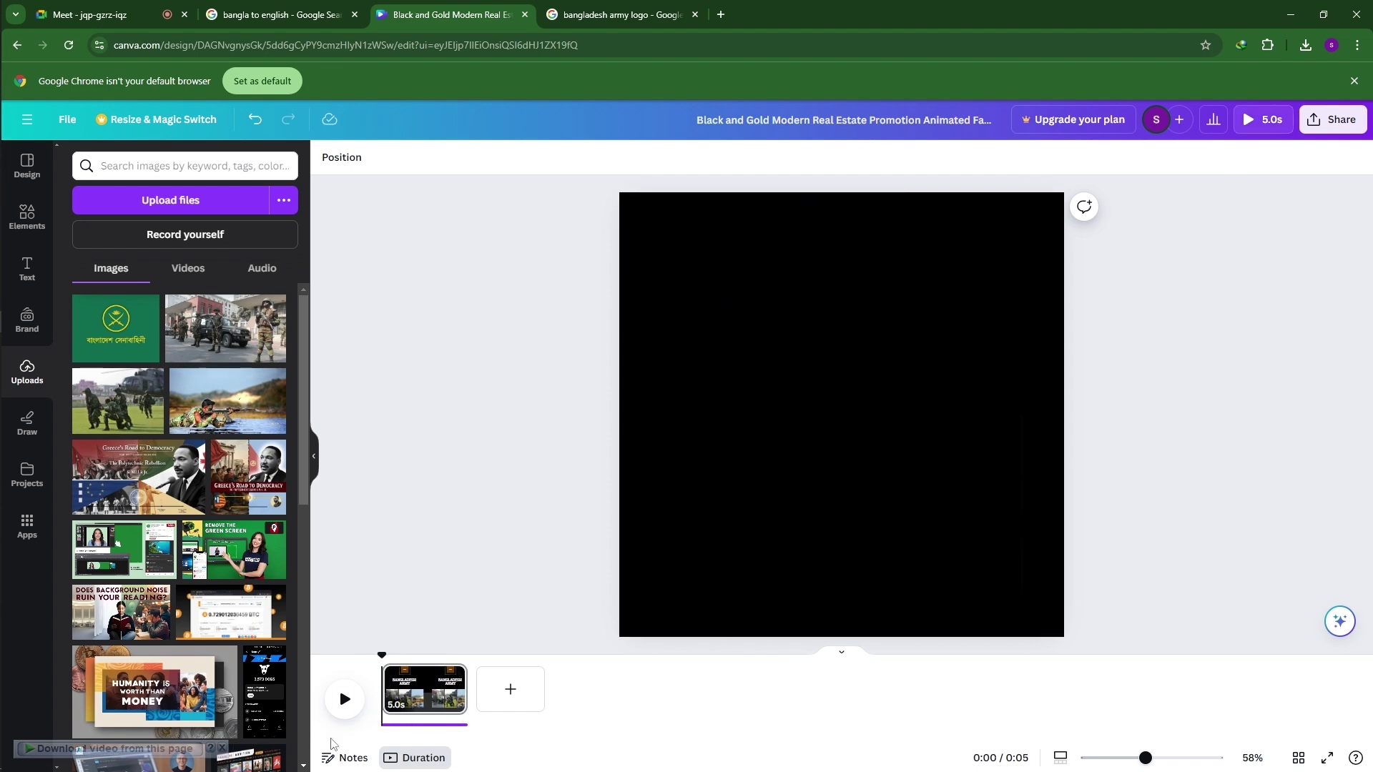
click(344, 699)
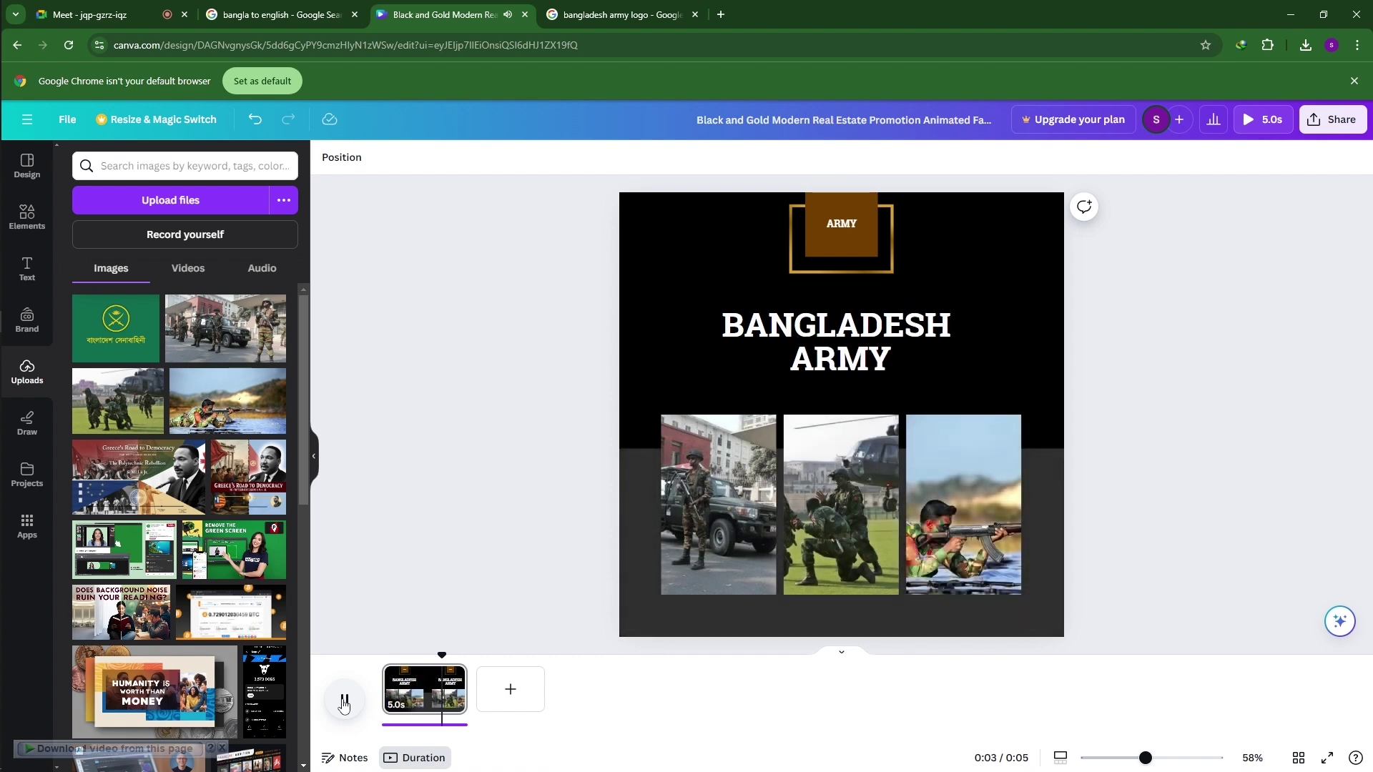
click(344, 700)
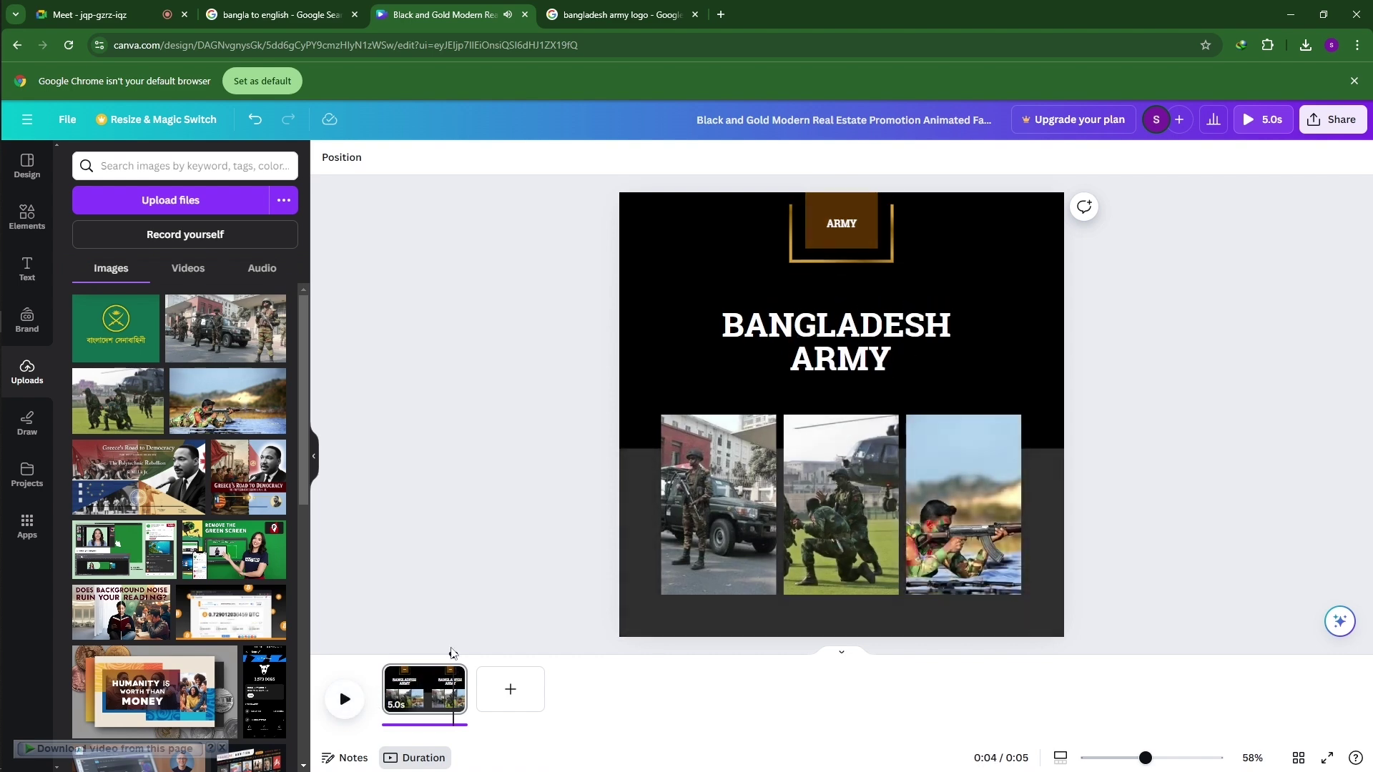
Step: Change the fill of the brown box behind the ARMY label to the custom solid green #017313
drag(453, 657, 429, 657)
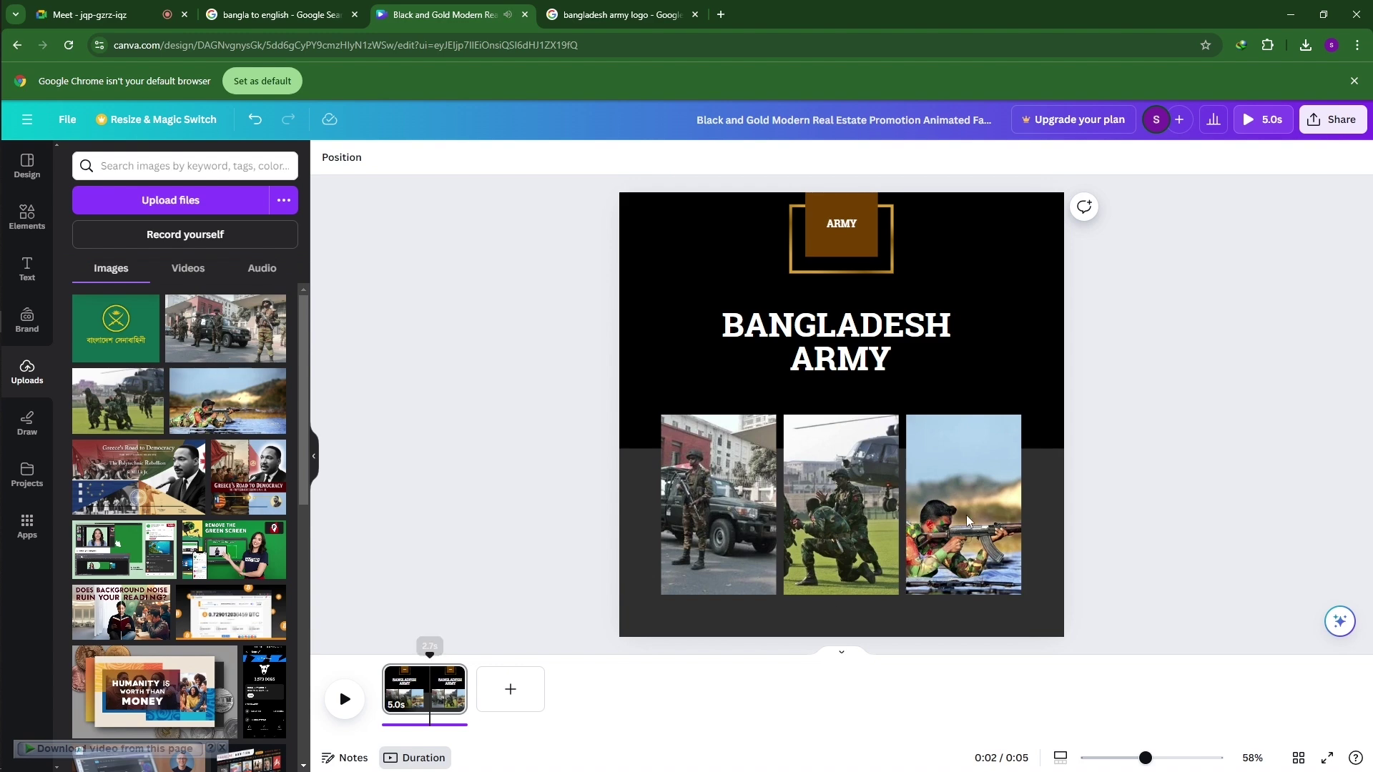
click(823, 246)
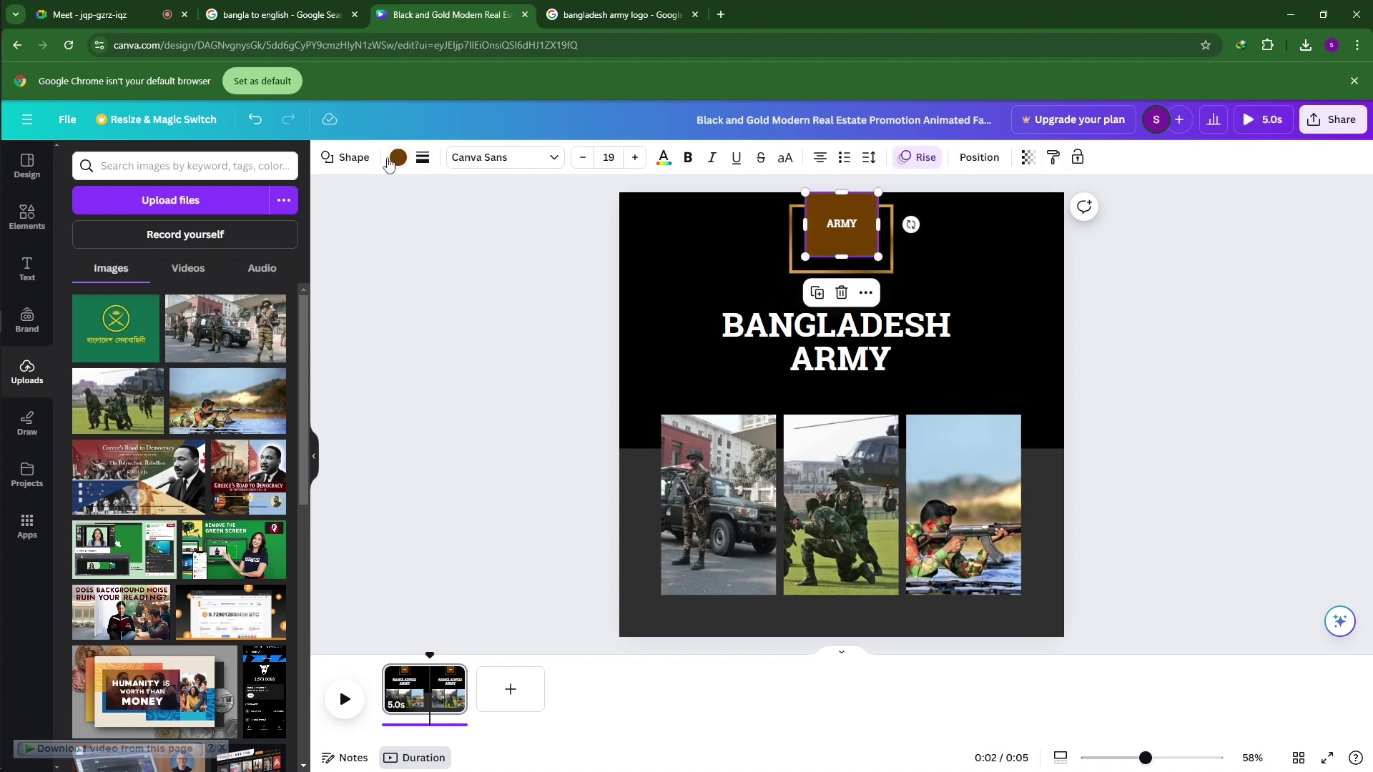
click(397, 158)
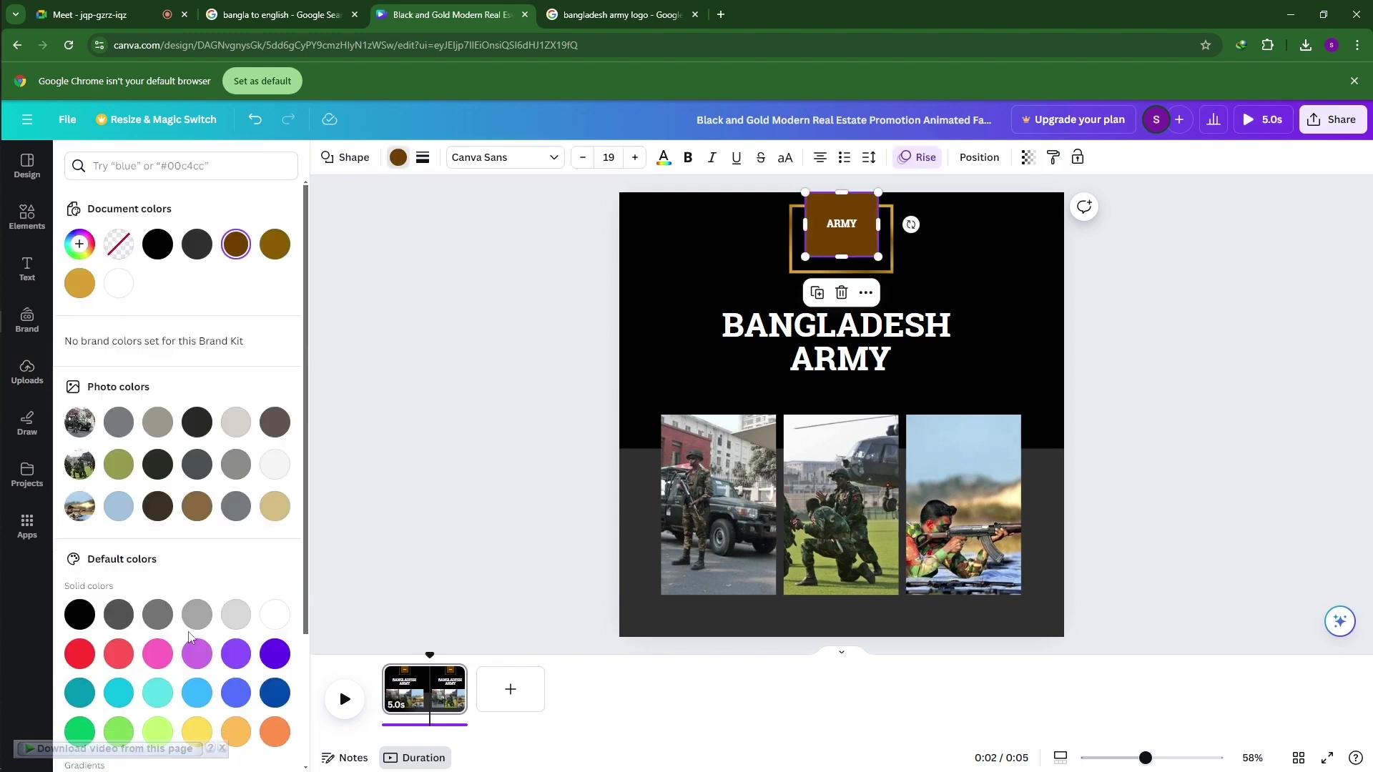
scroll(153, 690, down, 2)
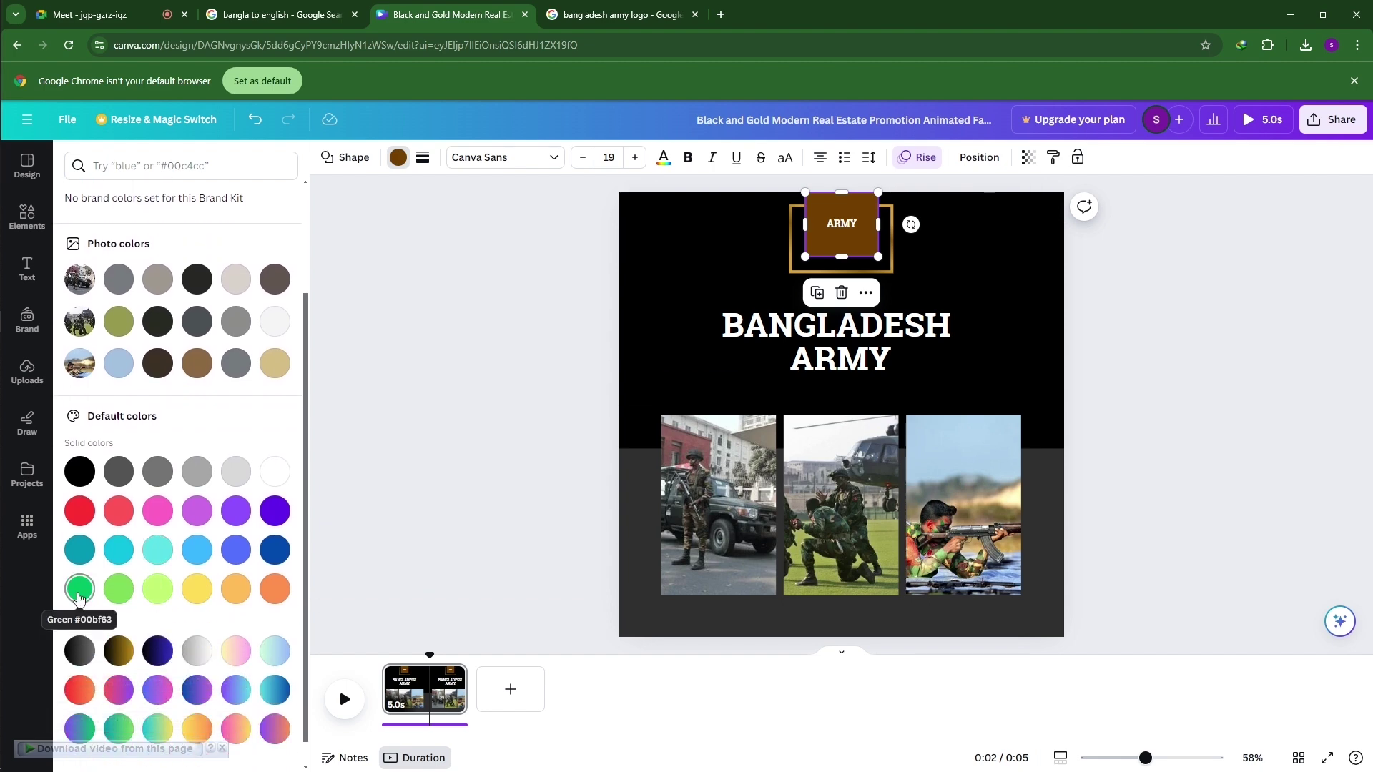
scroll(154, 515, down, 1)
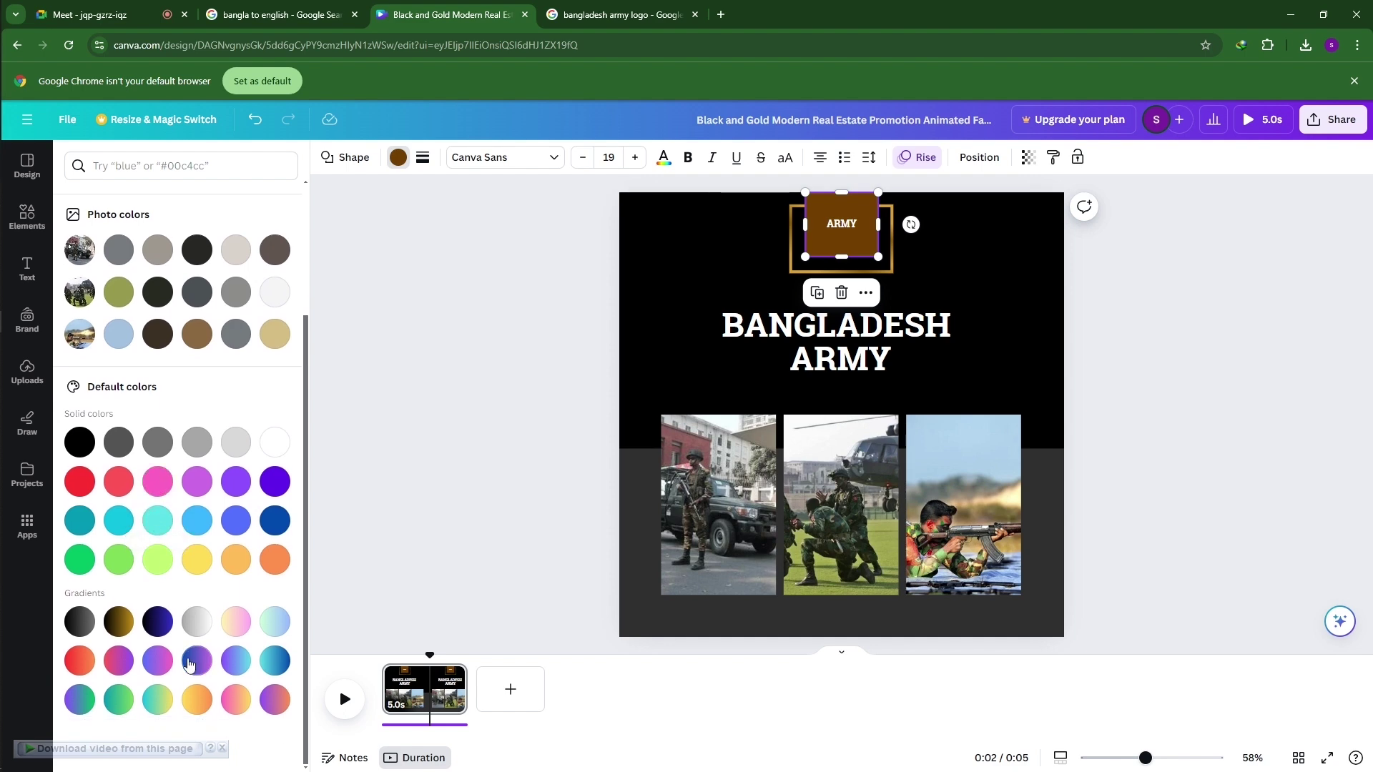
scroll(188, 665, up, 1)
scroll(179, 528, up, 2)
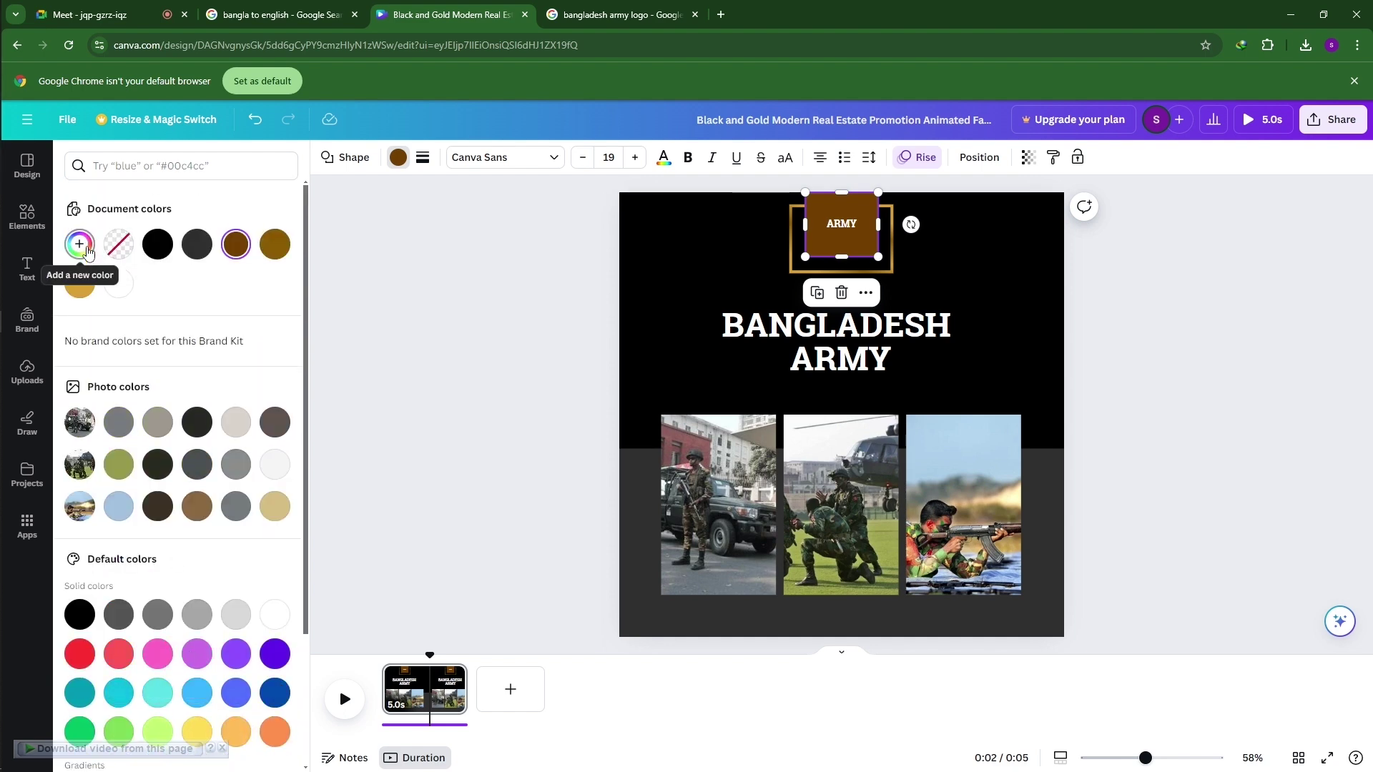
click(88, 253)
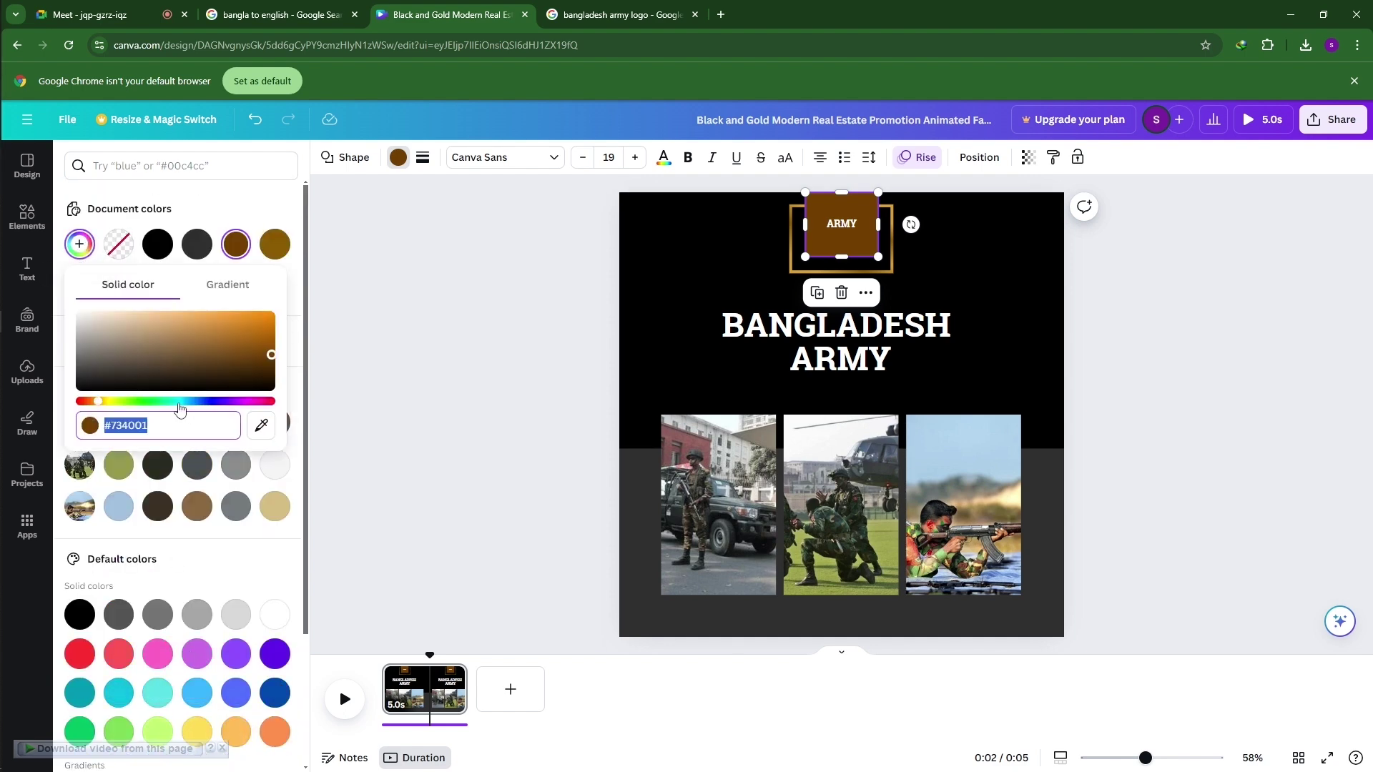
drag(158, 405, 150, 404)
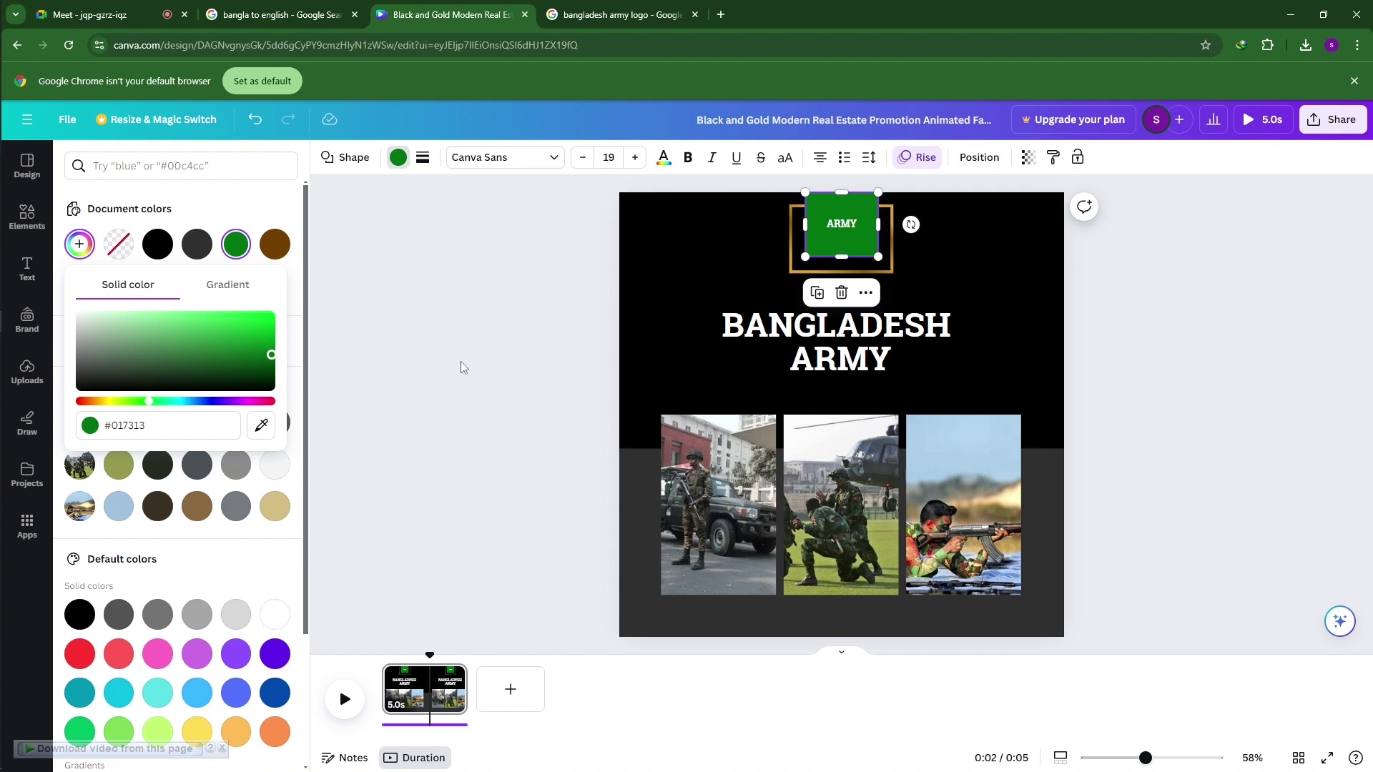
key(Escape)
key(Escape)
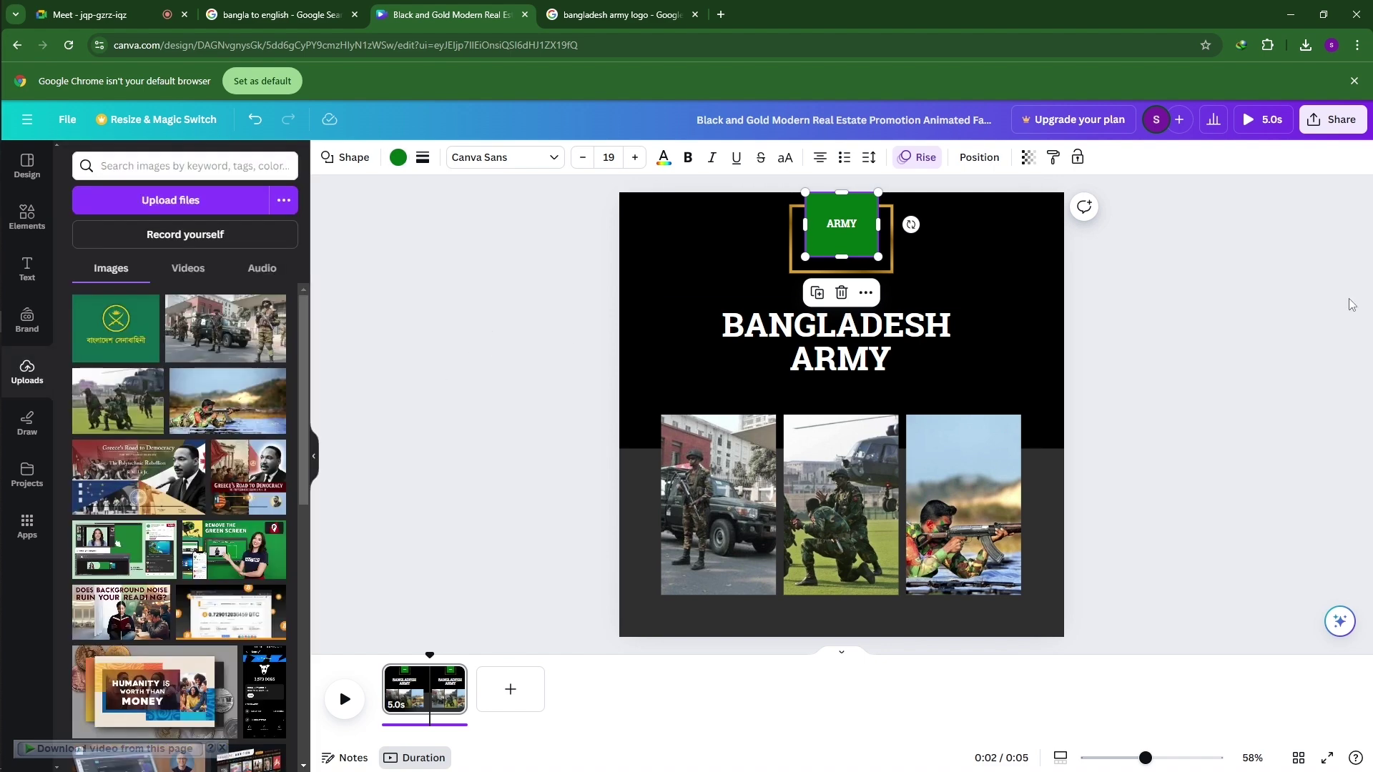
Step: Change the darker gold of the gradient frame around the ARMY box to the default green #00bf63
click(894, 268)
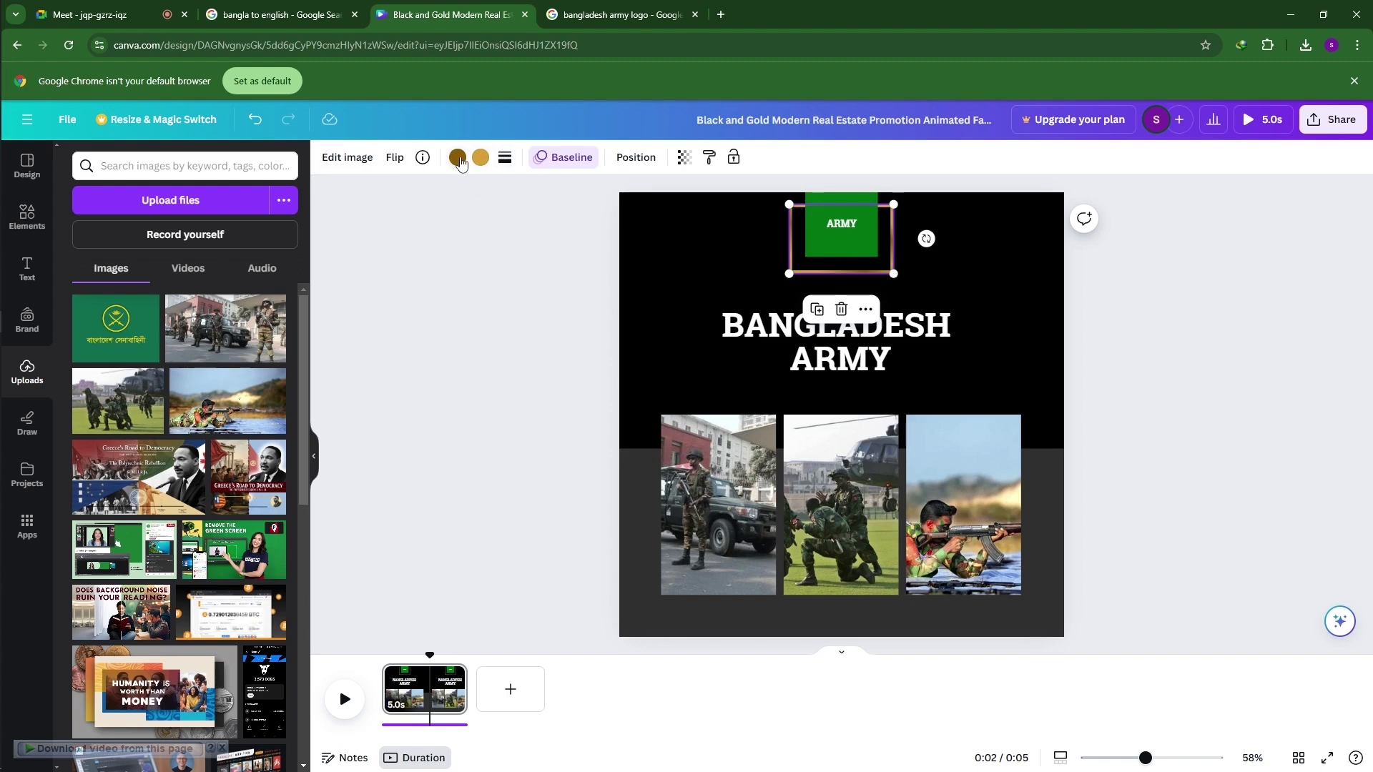
click(458, 159)
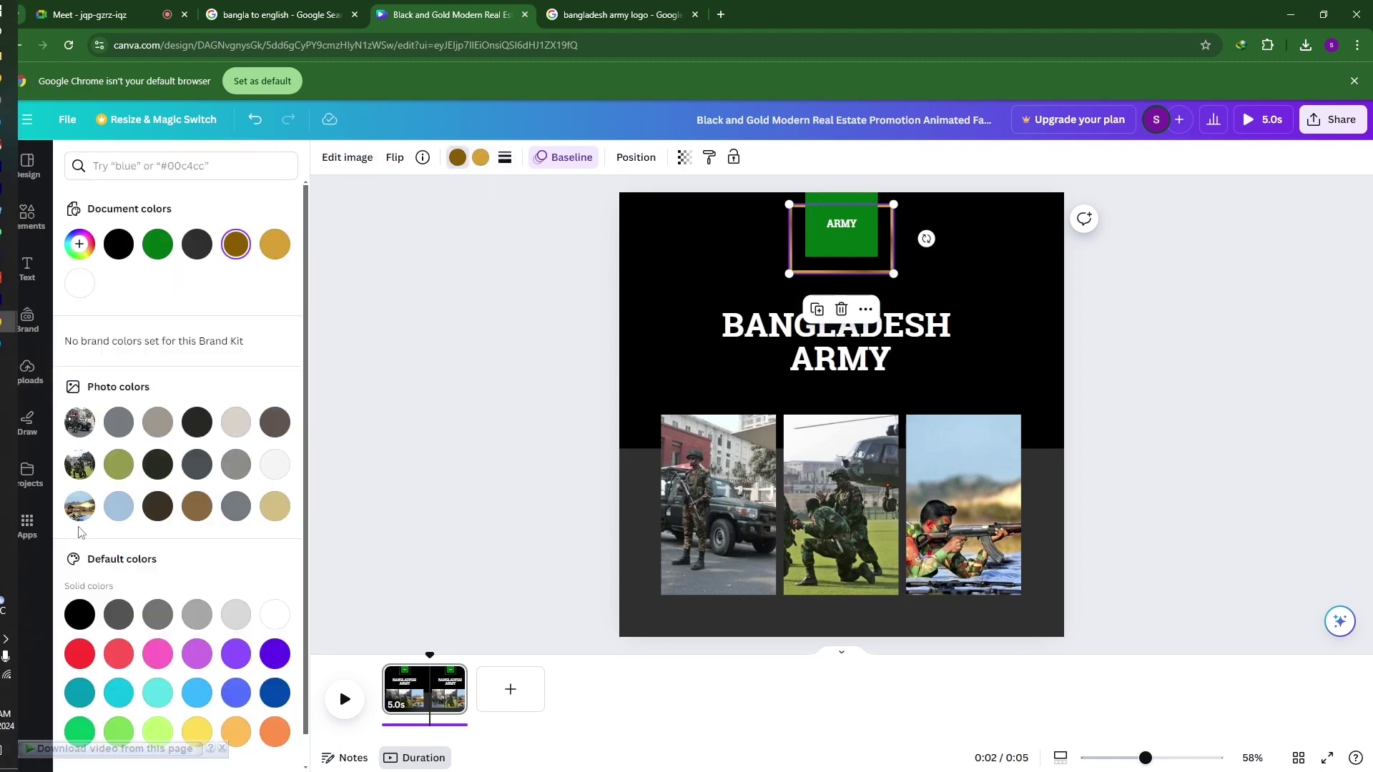
click(80, 730)
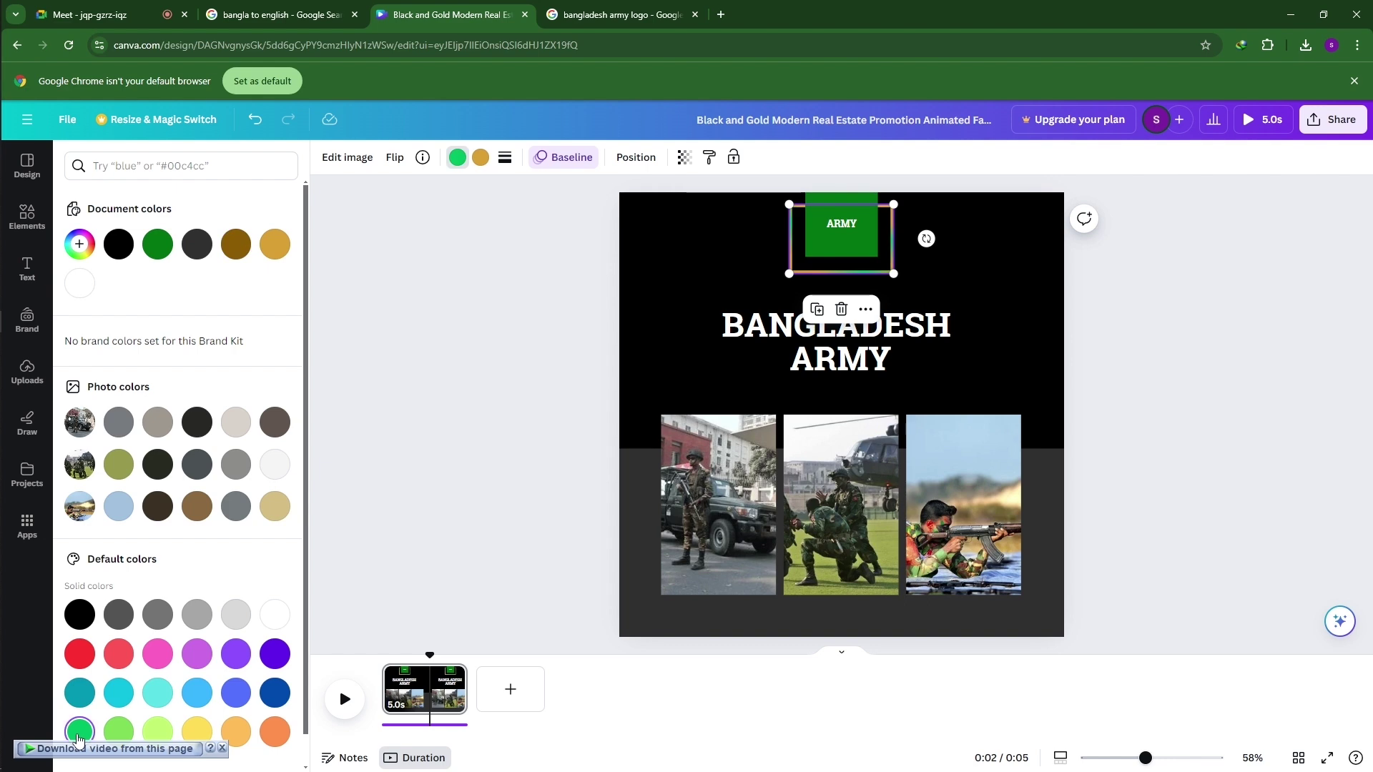
key(Escape)
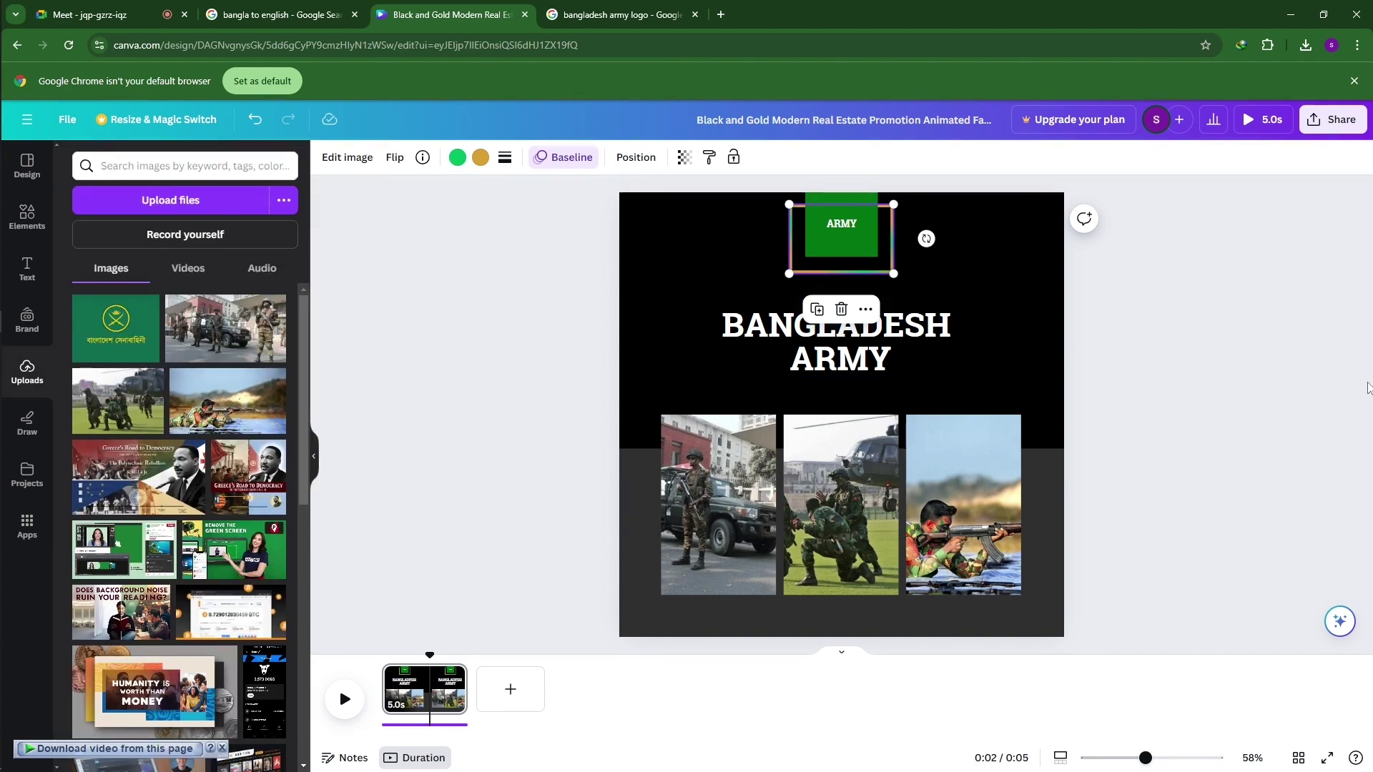
click(1236, 330)
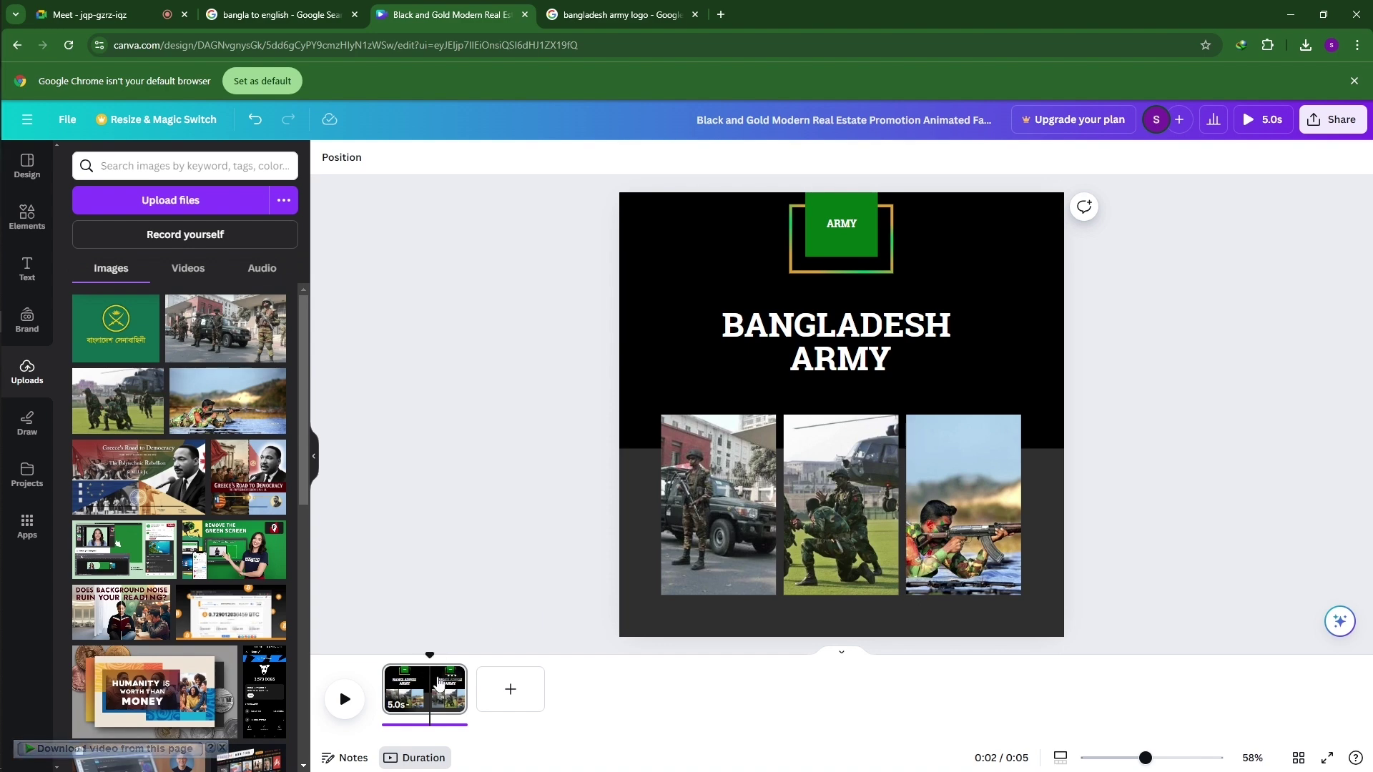
Step: Recolor the BANGLADESH ARMY headline text with the gold from the document colors
click(790, 347)
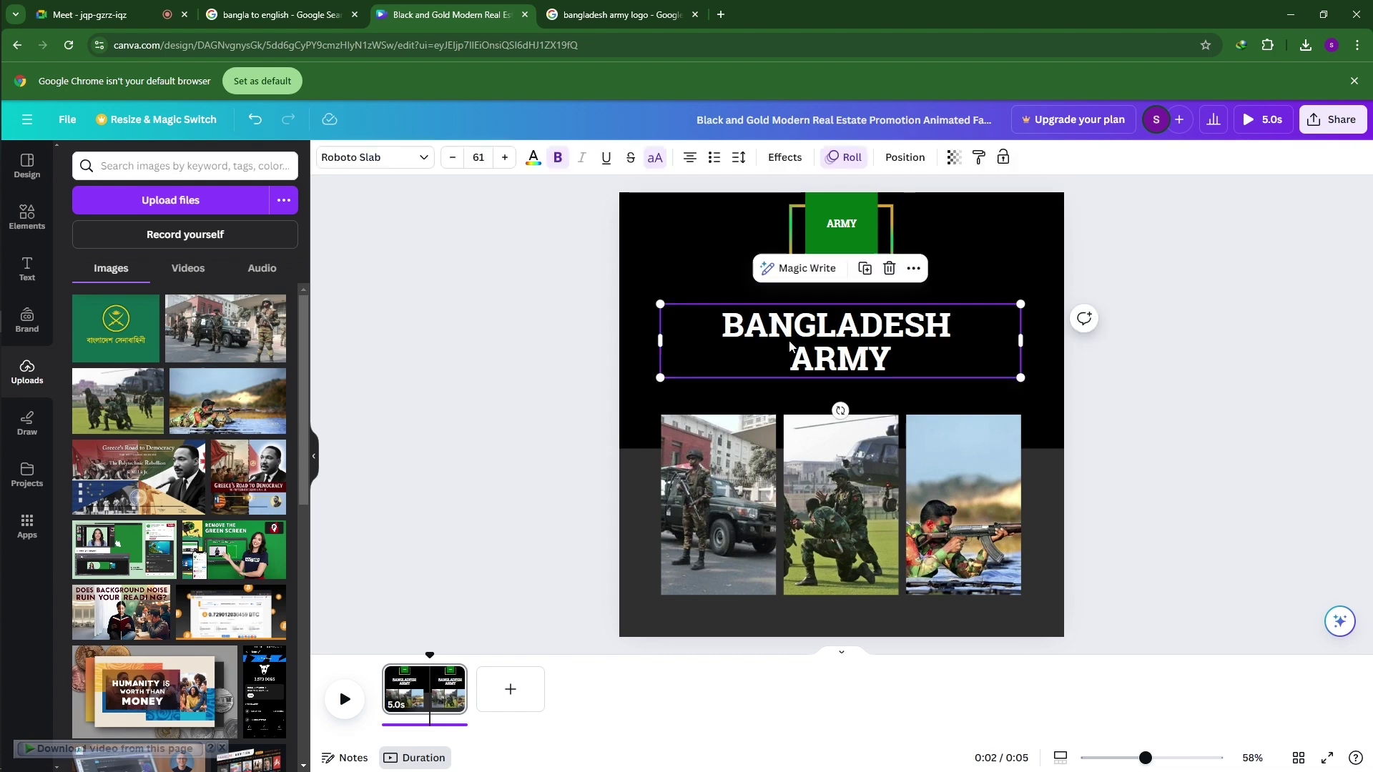
click(532, 158)
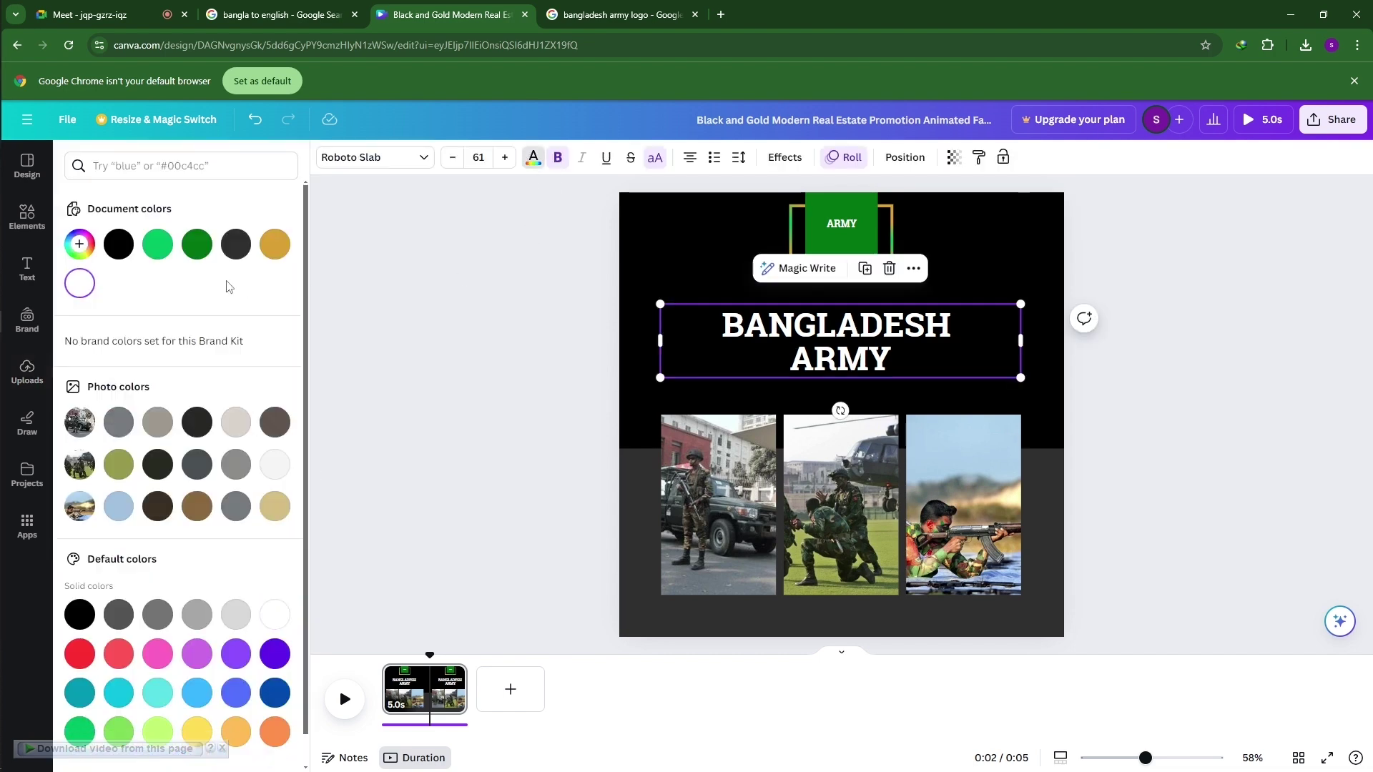
click(275, 243)
key(Escape)
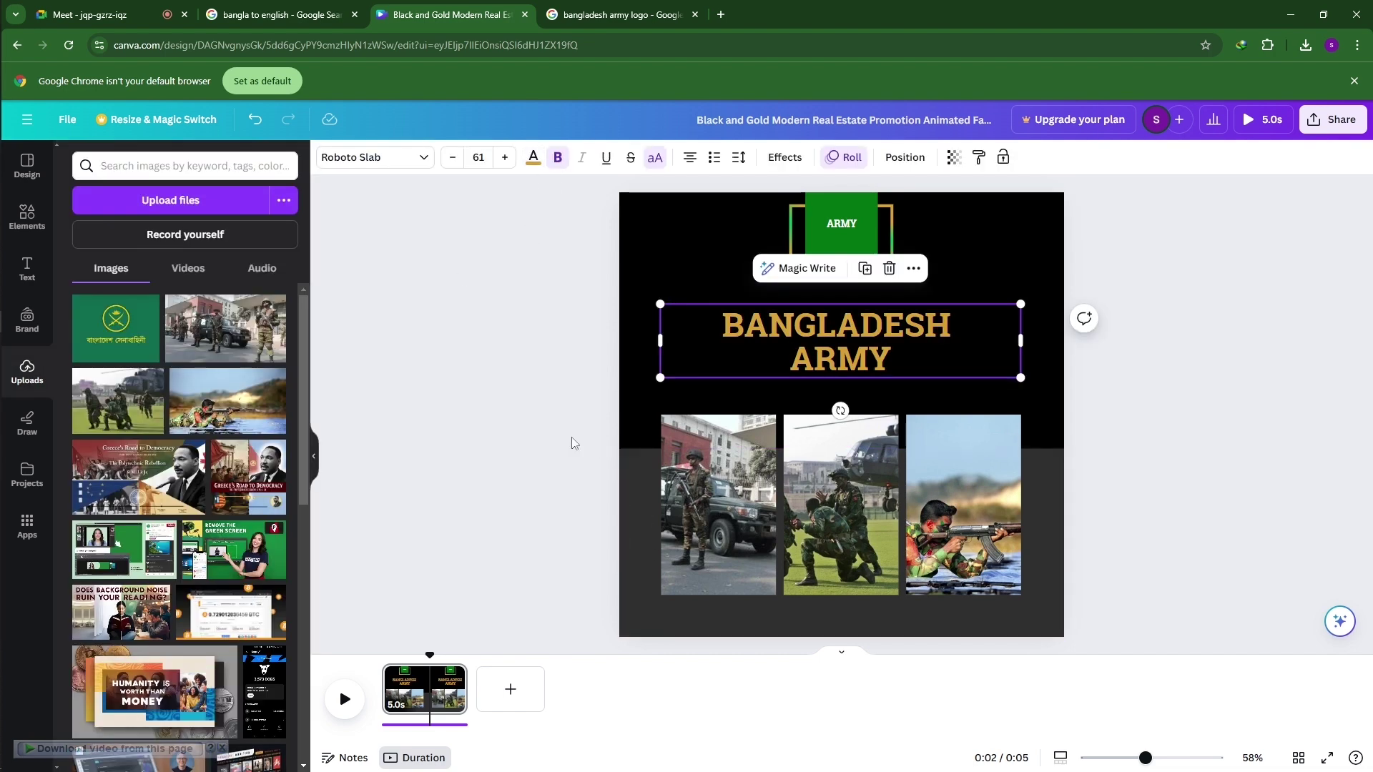
click(521, 427)
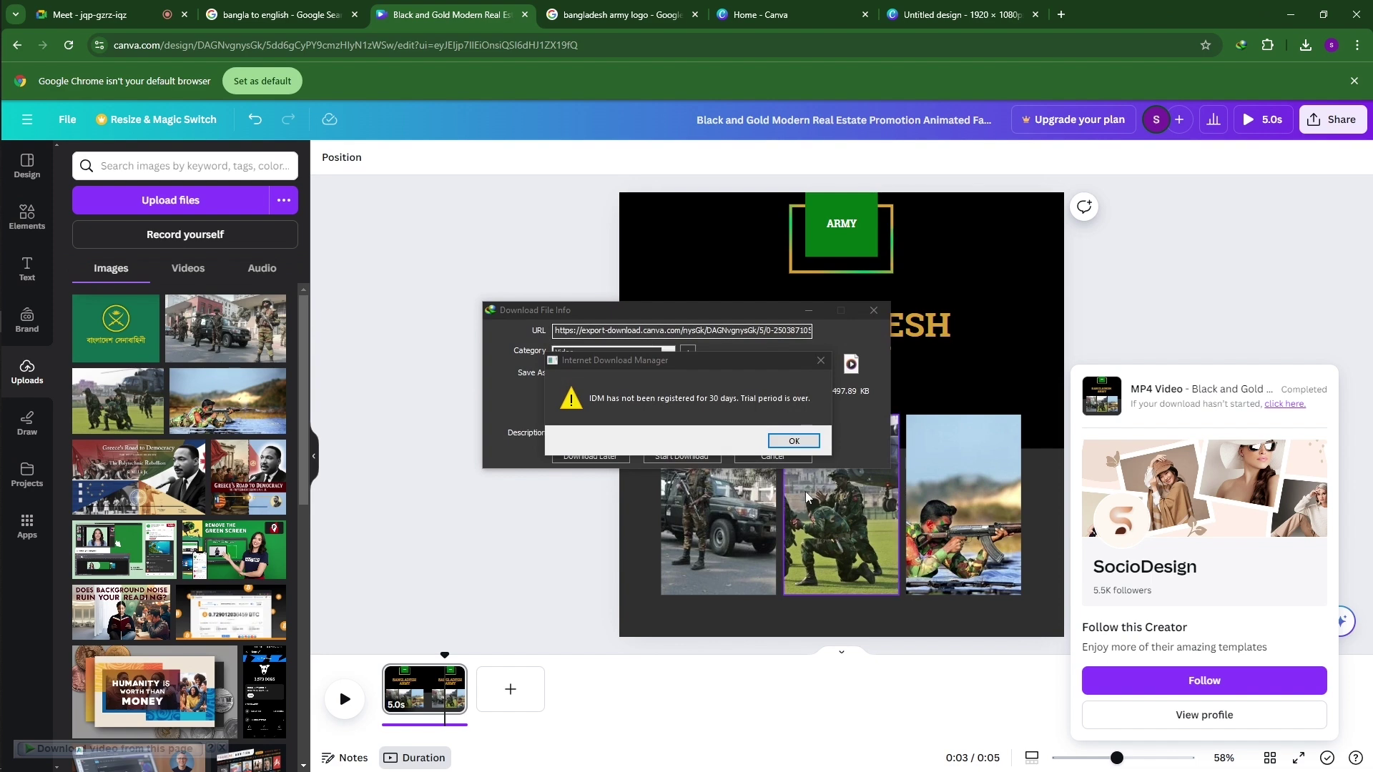
Step: Dismiss the download manager's registration dialogs and start downloading the Canva MP4 video to the Desktop
key(Return)
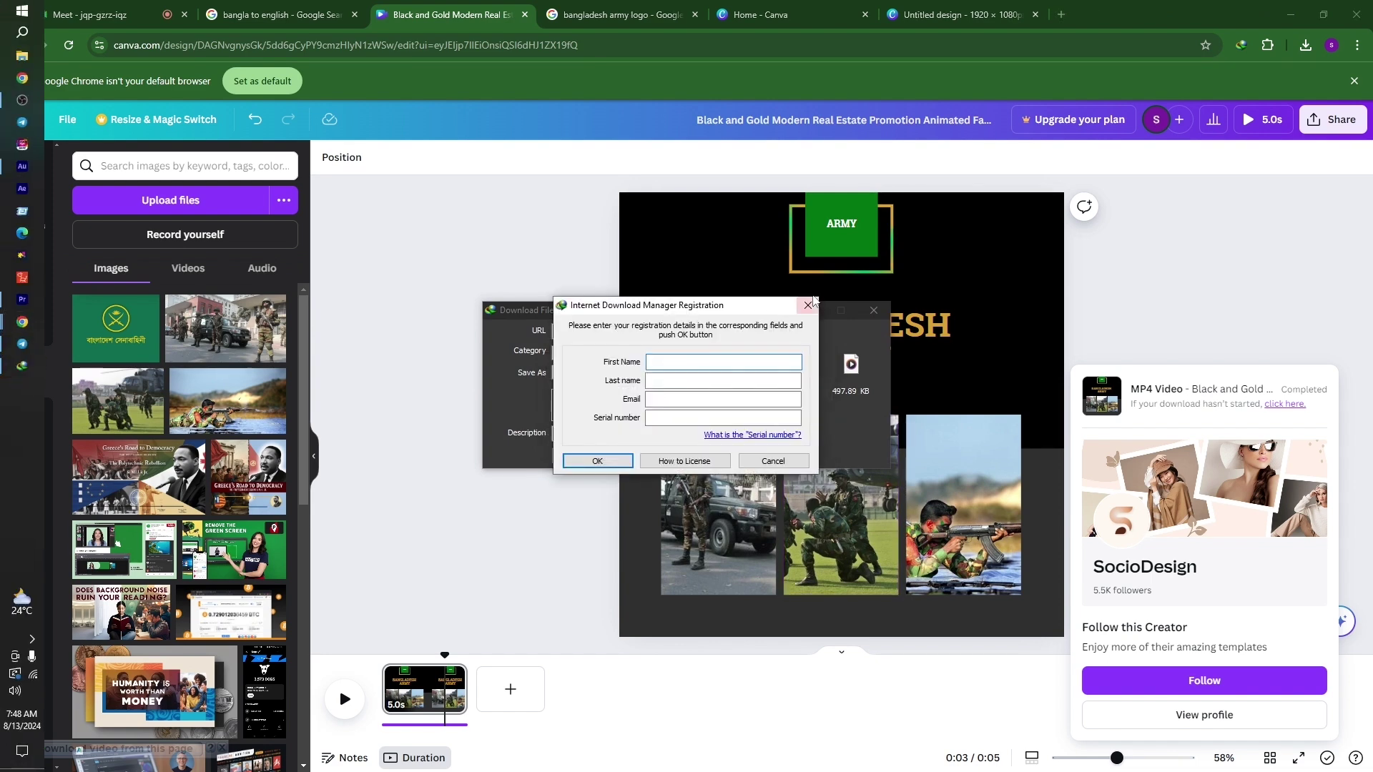
key(Escape)
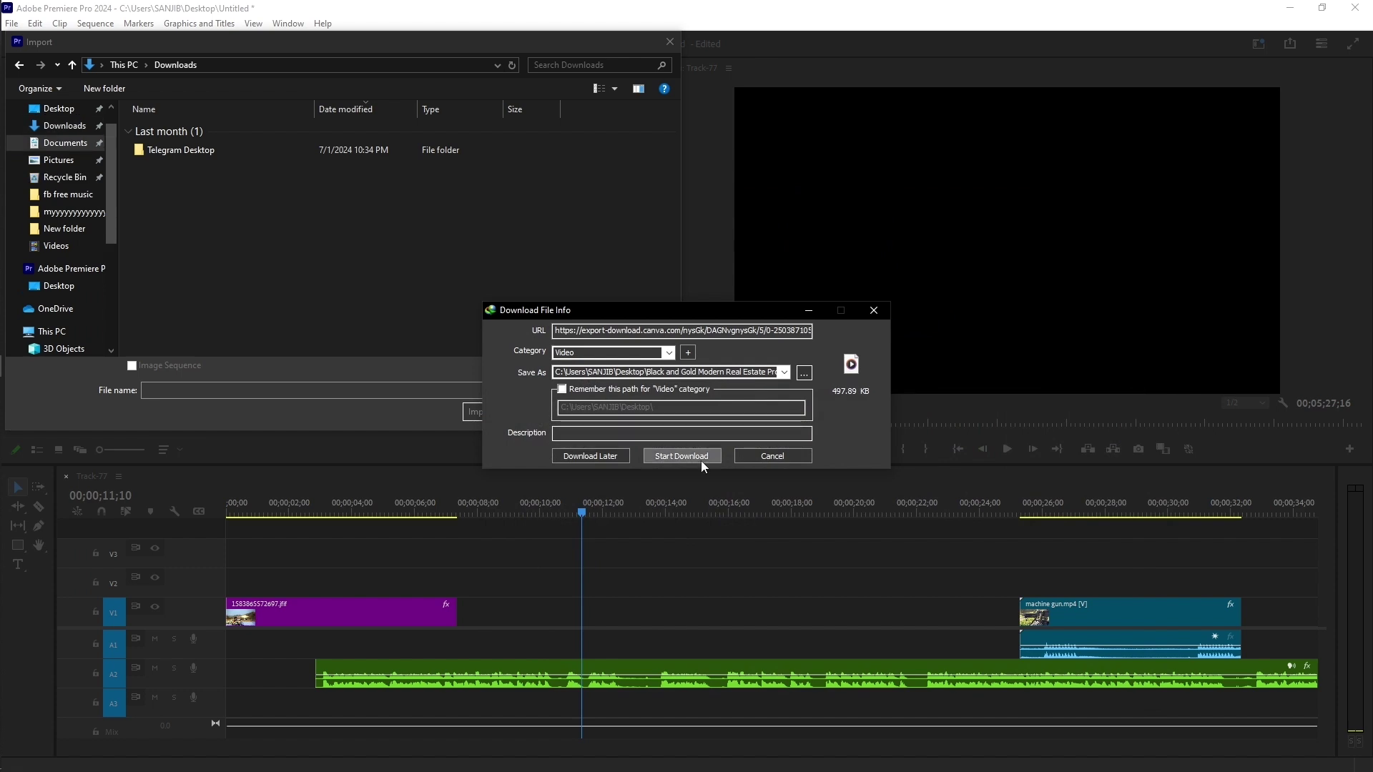
click(701, 460)
click(809, 438)
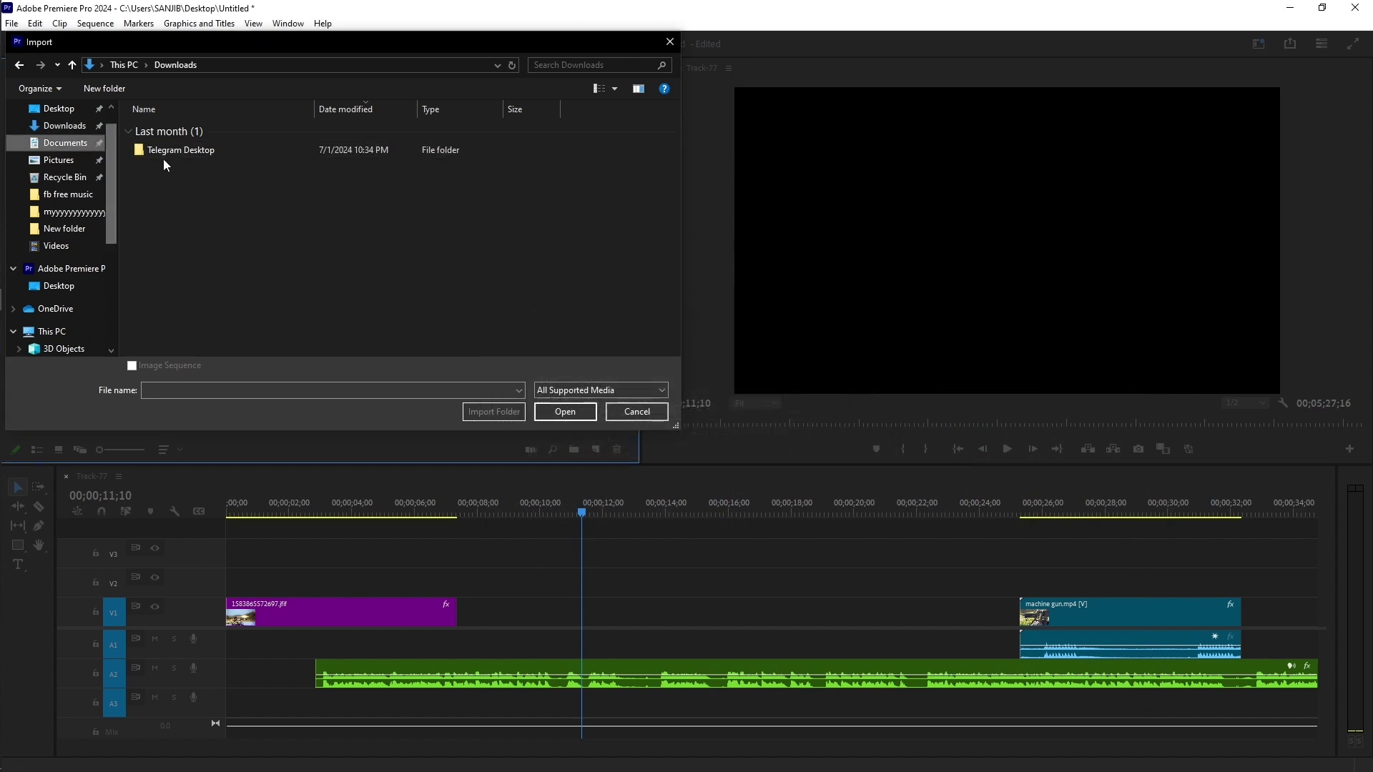
Step: Import "Black and Gold Modern Real Estate Promotion Animated Facebook Video" from the Desktop into the Premiere Pro project and dismiss the missing-font dialog
click(59, 108)
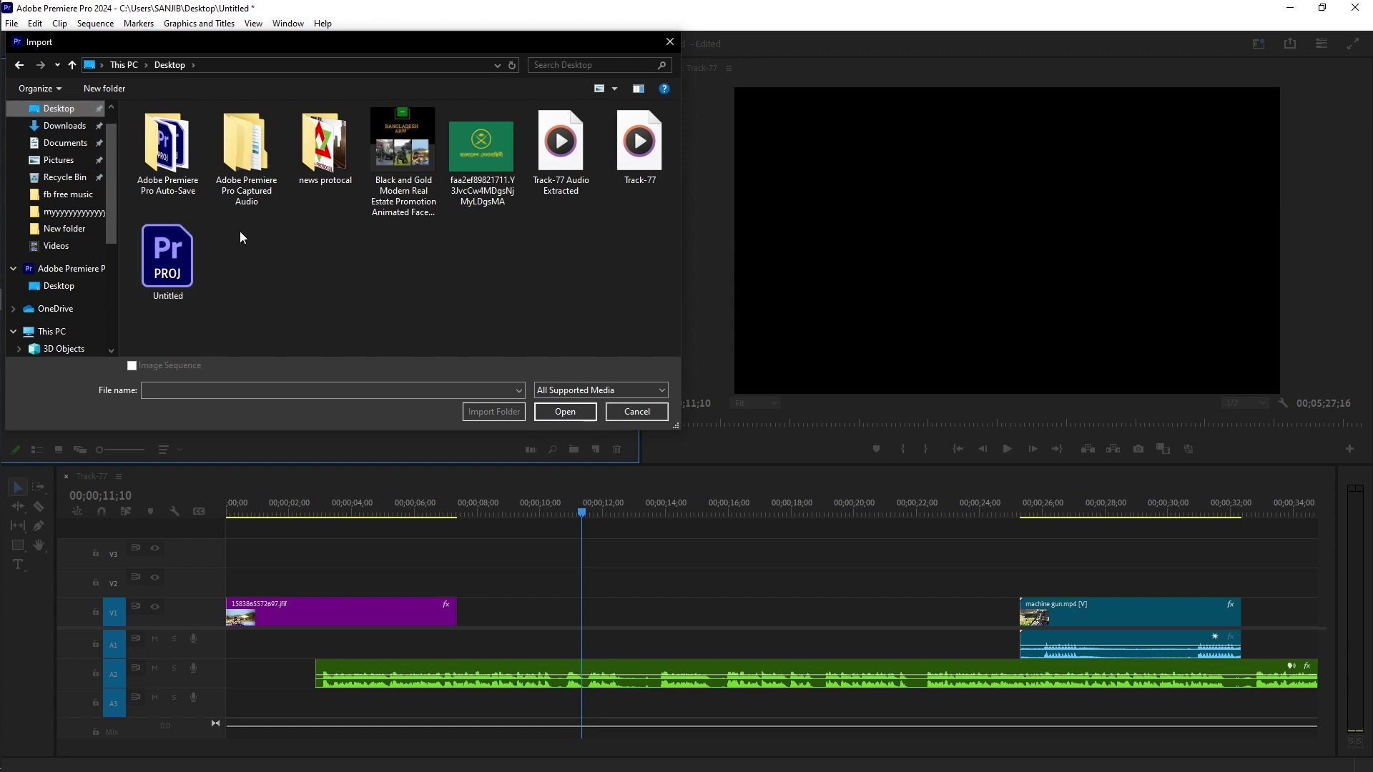
click(404, 153)
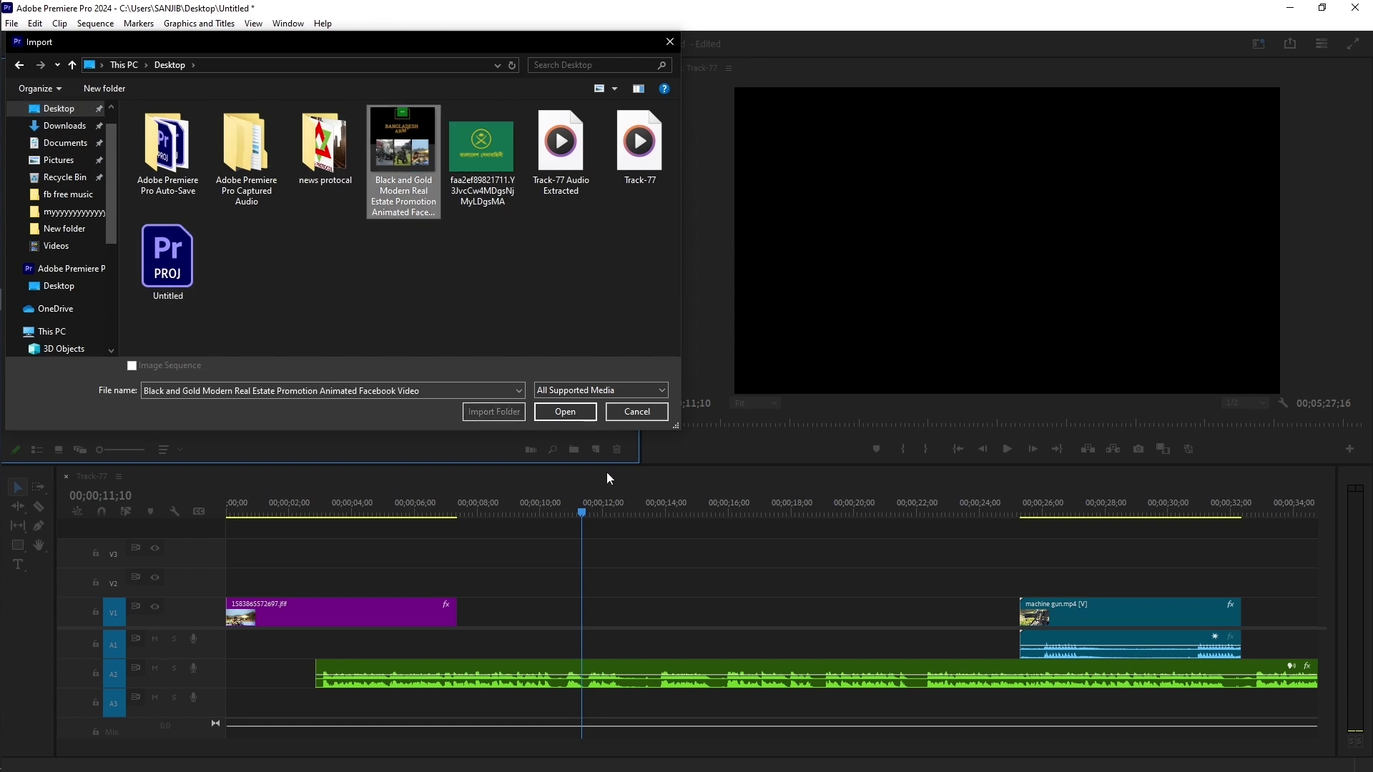
click(564, 419)
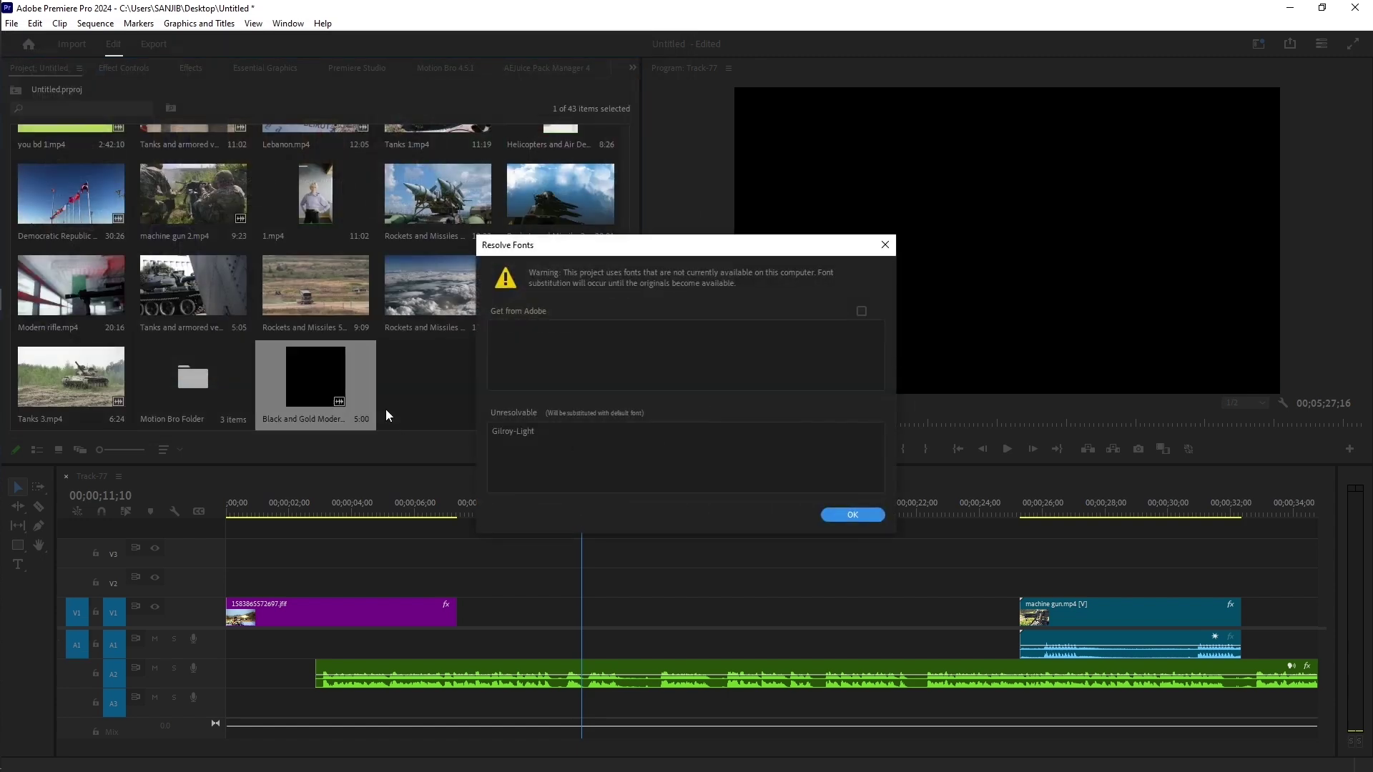
click(884, 244)
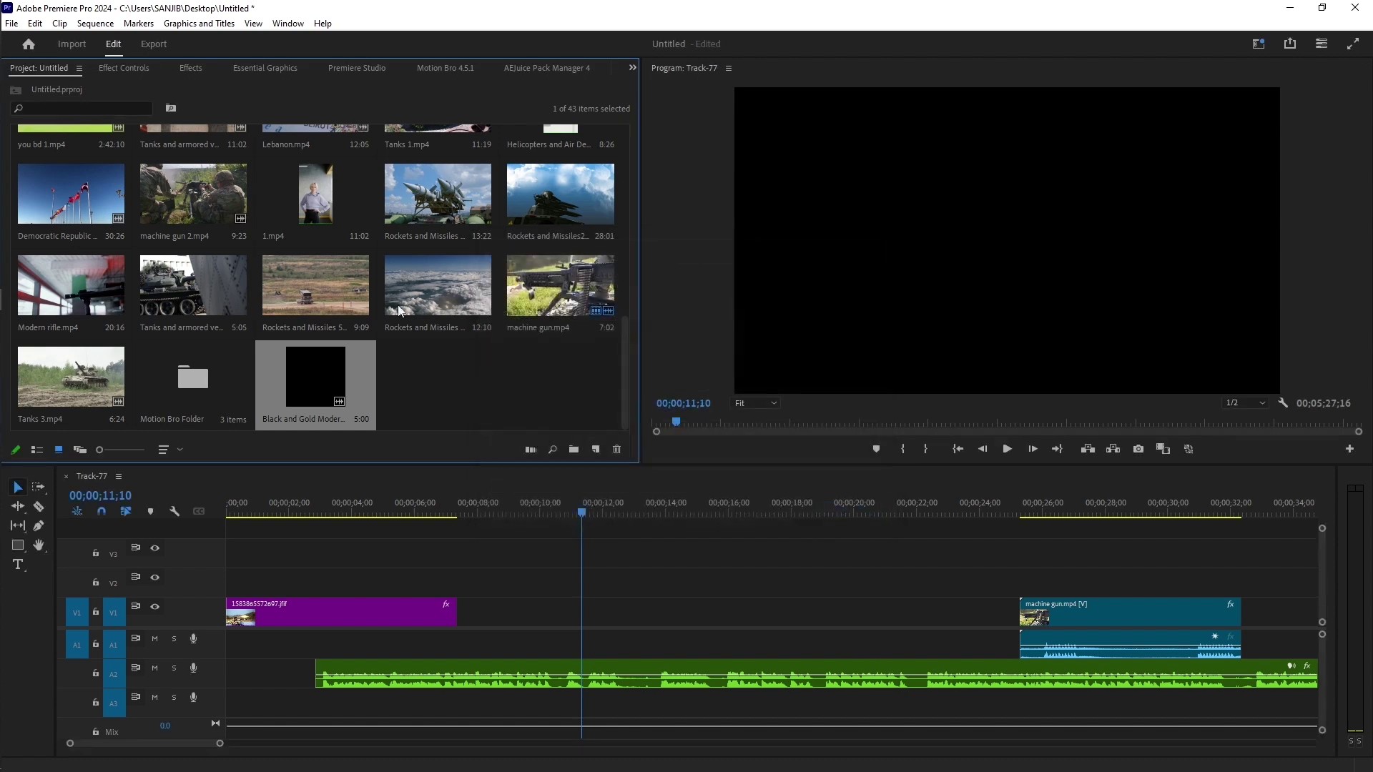
Step: Replace the opening still image on V1 with the Black and Gold intro video, placed at the very start of the sequence
drag(329, 401, 390, 569)
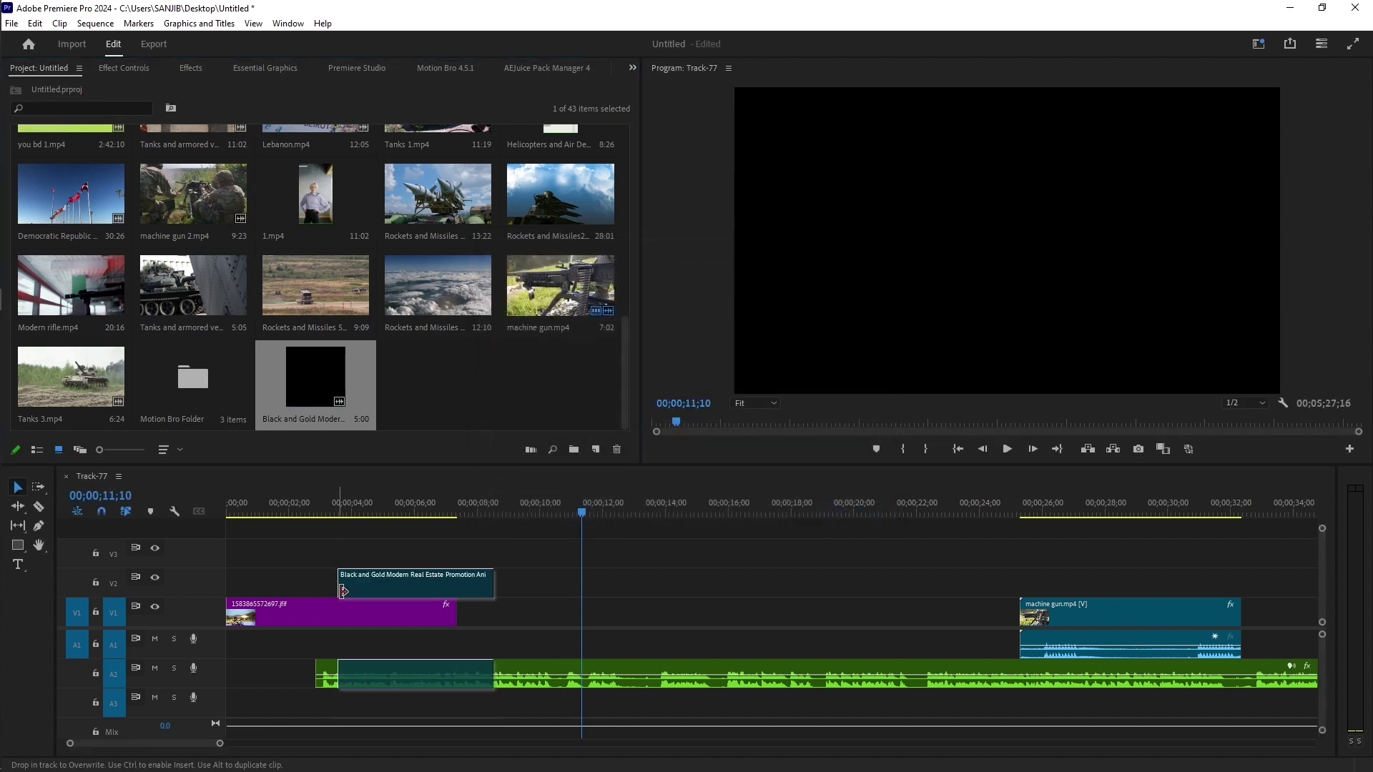
key(ctrl+z)
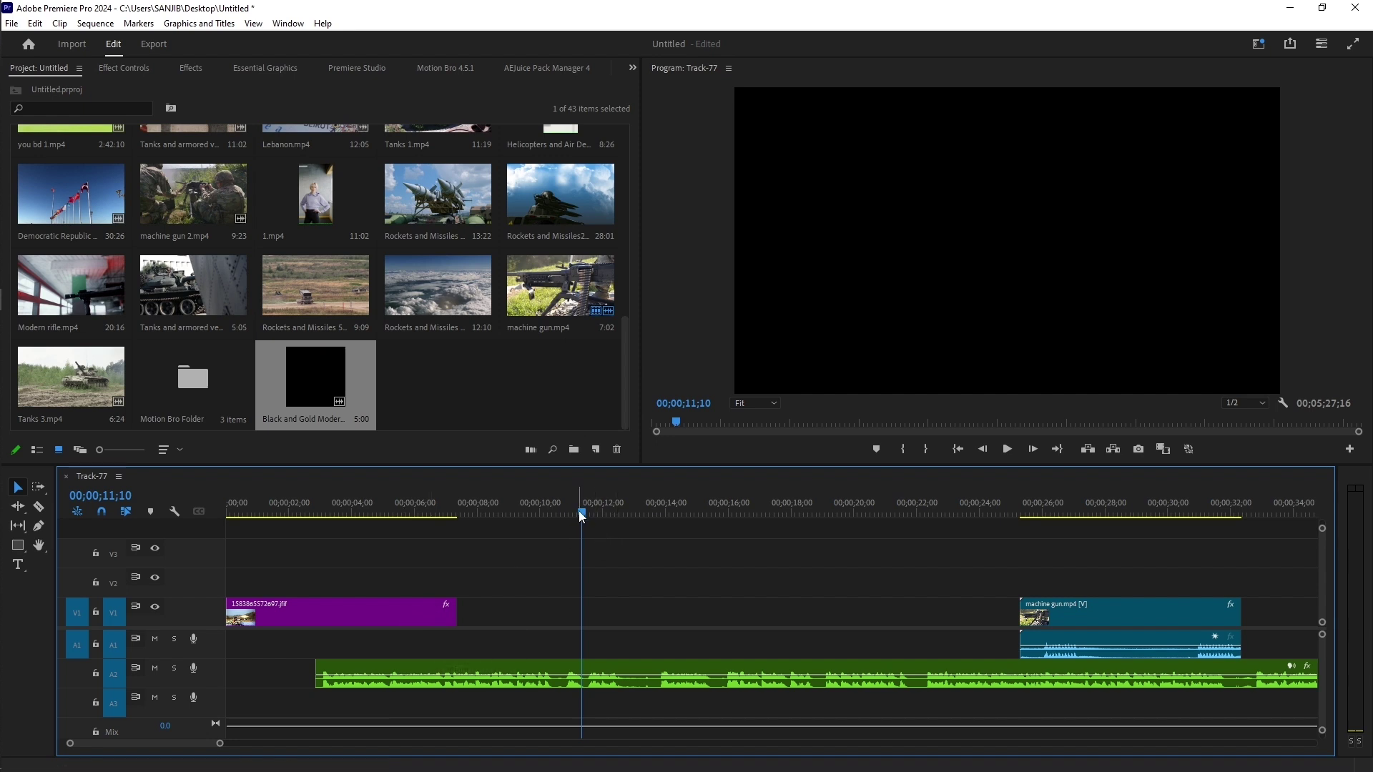
drag(581, 511, 215, 563)
click(295, 620)
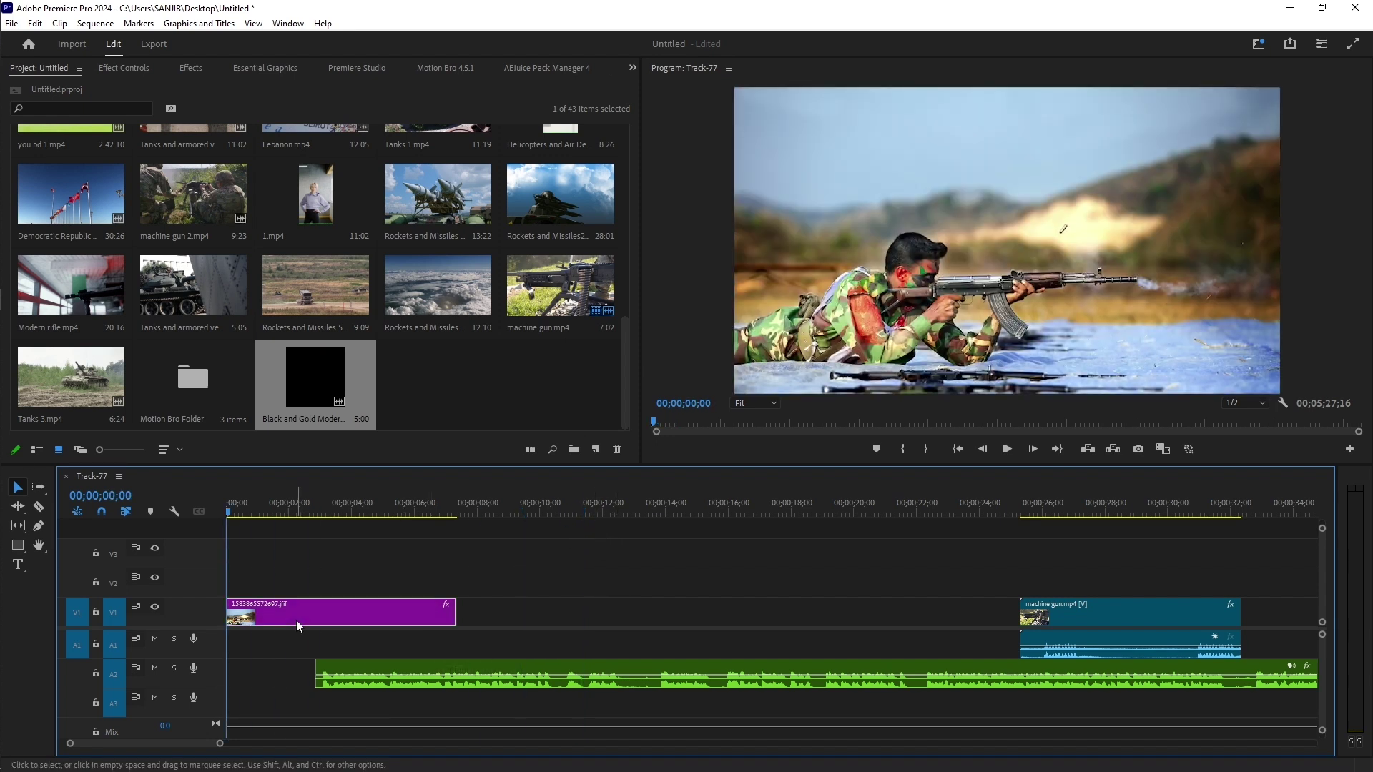
key(Delete)
drag(261, 373, 272, 615)
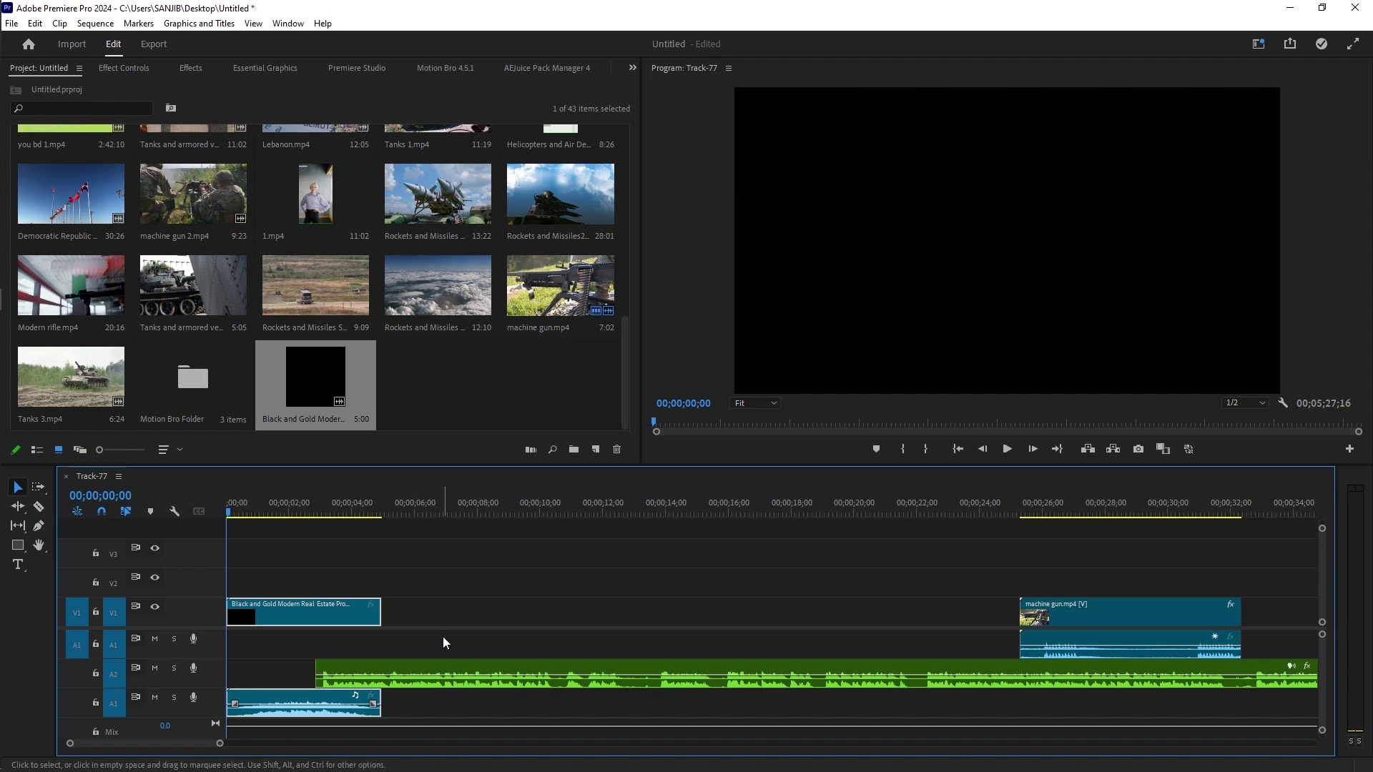
Step: Shift the green narration clip on A2 past the intro's end and move the intro's audio from A3 up to A1
drag(434, 668, 572, 669)
click(297, 717)
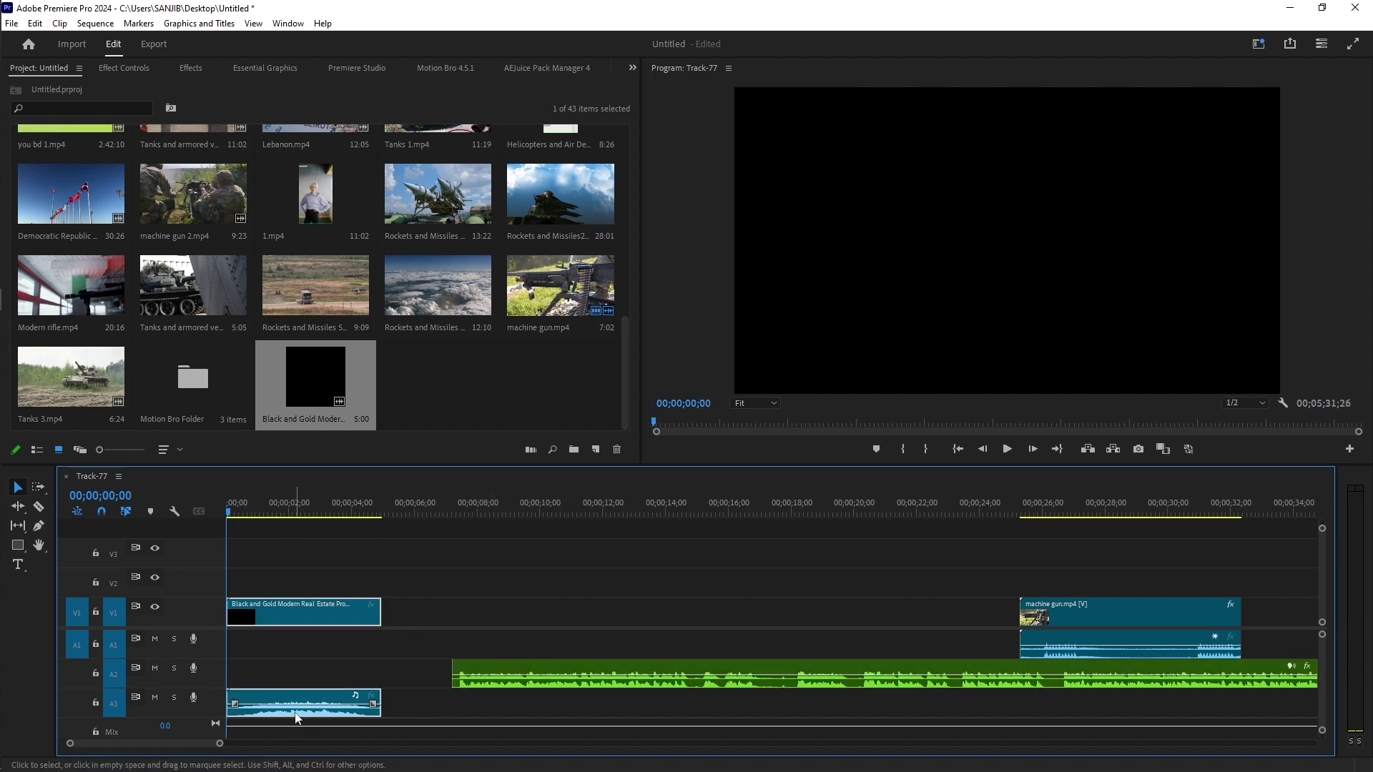
drag(298, 703, 304, 646)
Step: Play the intro from the sequence start to review it, and close the download manager's trial dialog
key(space)
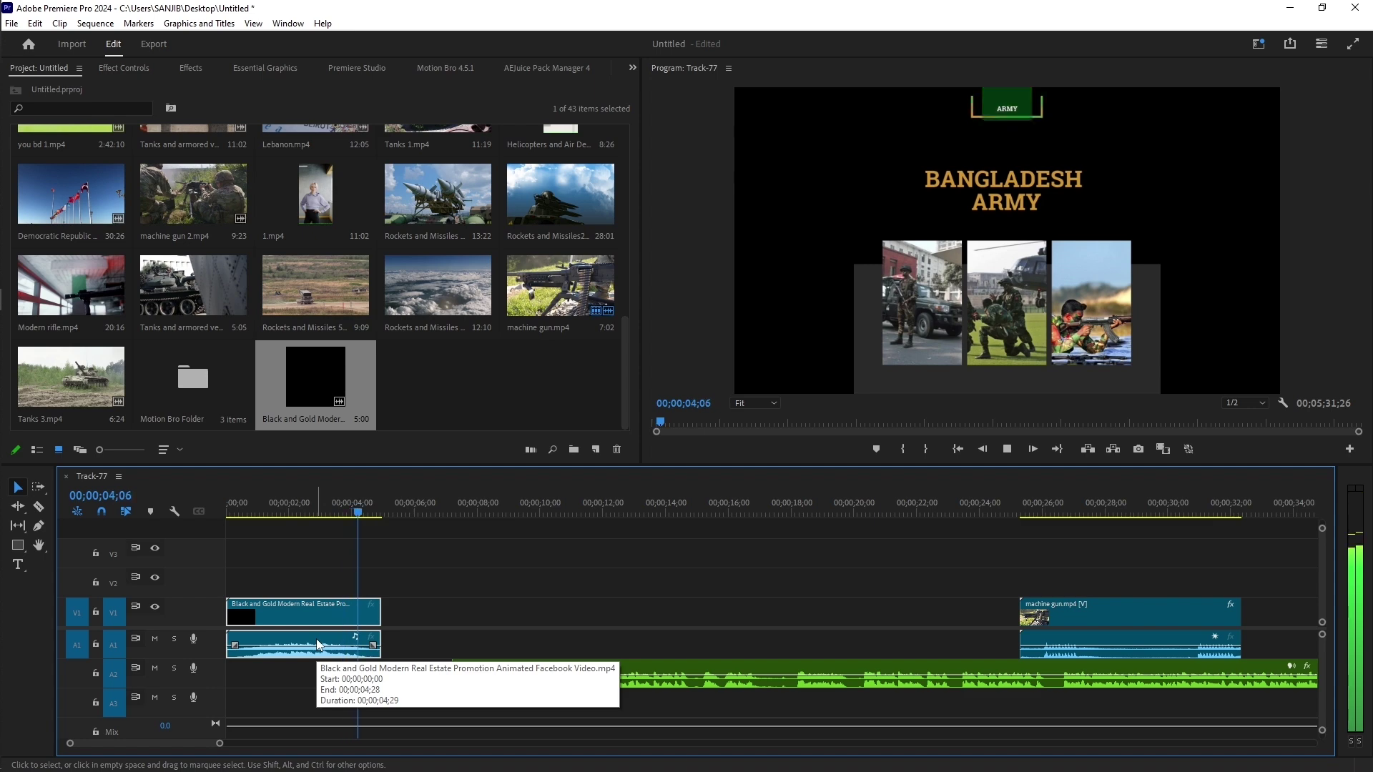
key(space)
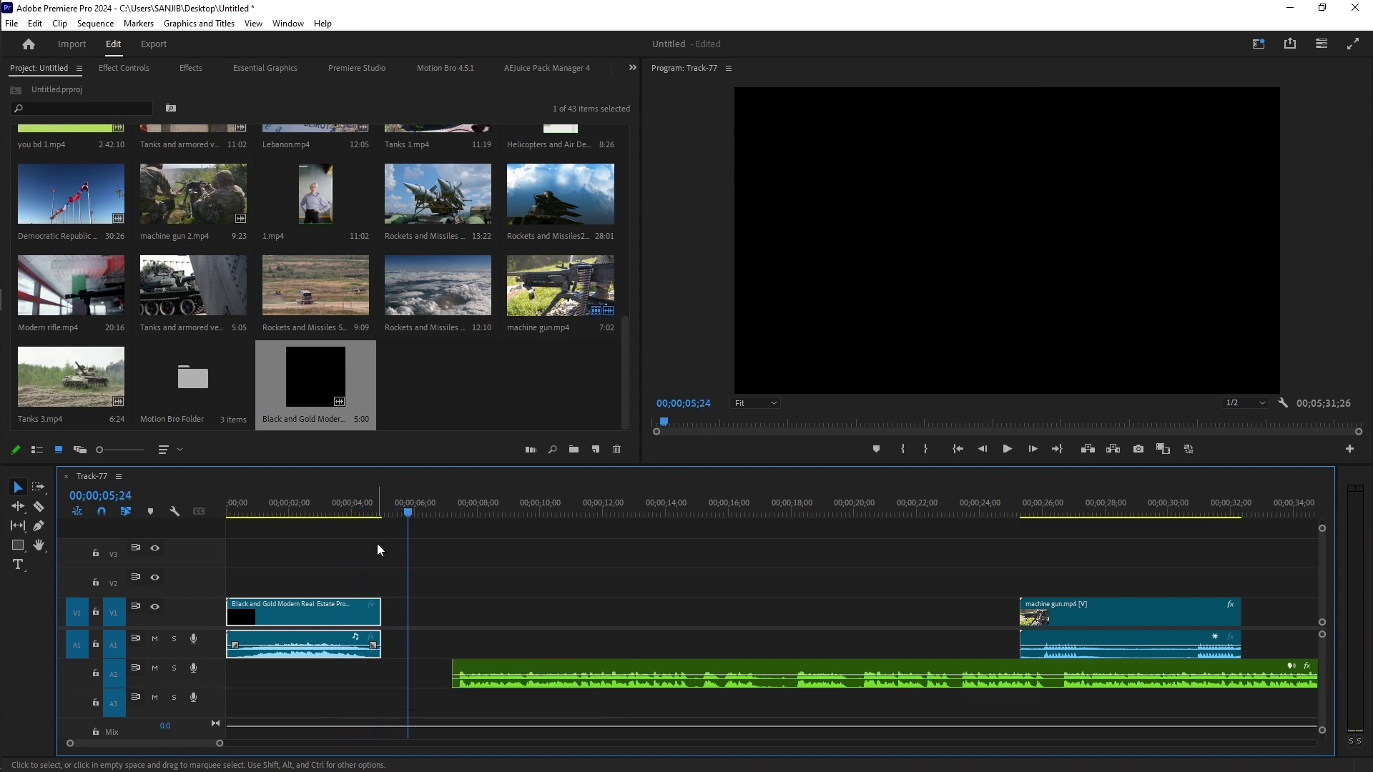
drag(411, 517, 164, 515)
key(space)
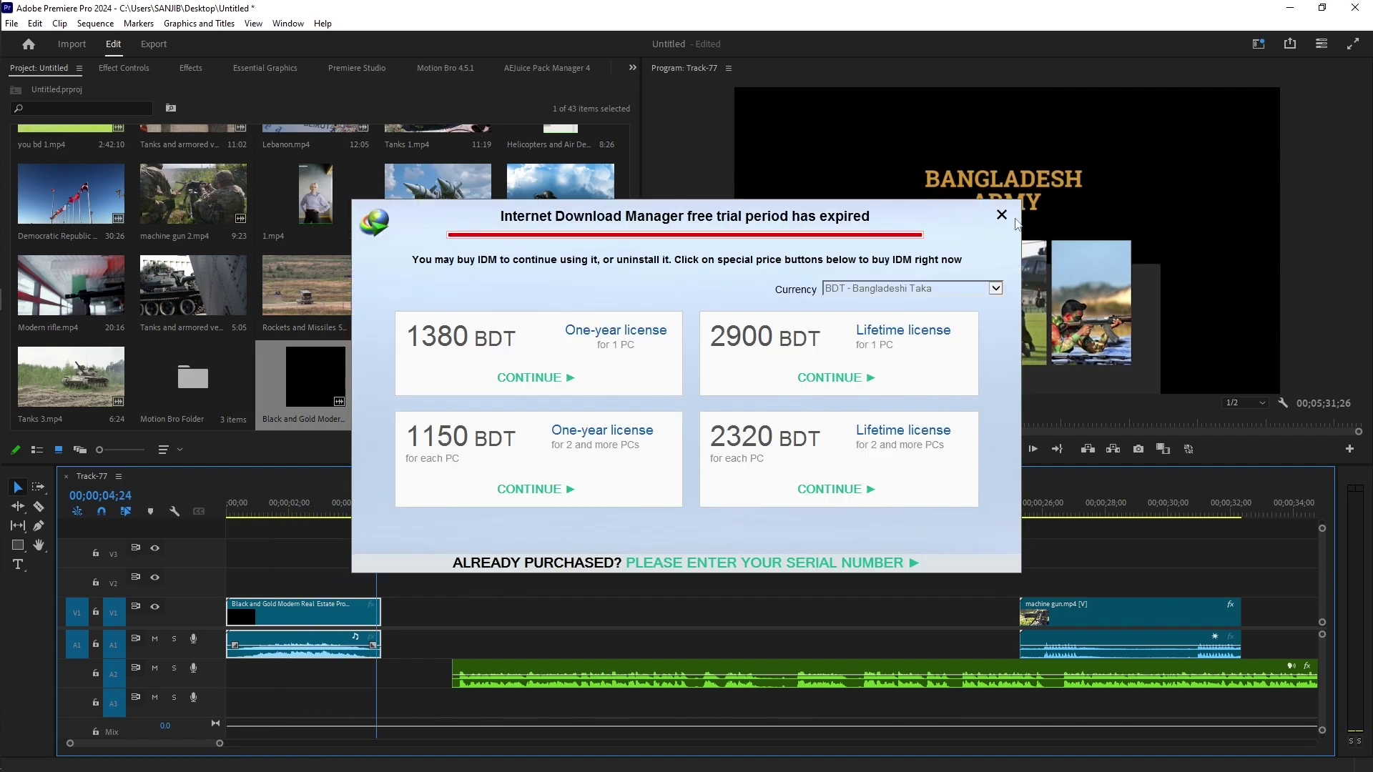
click(1001, 216)
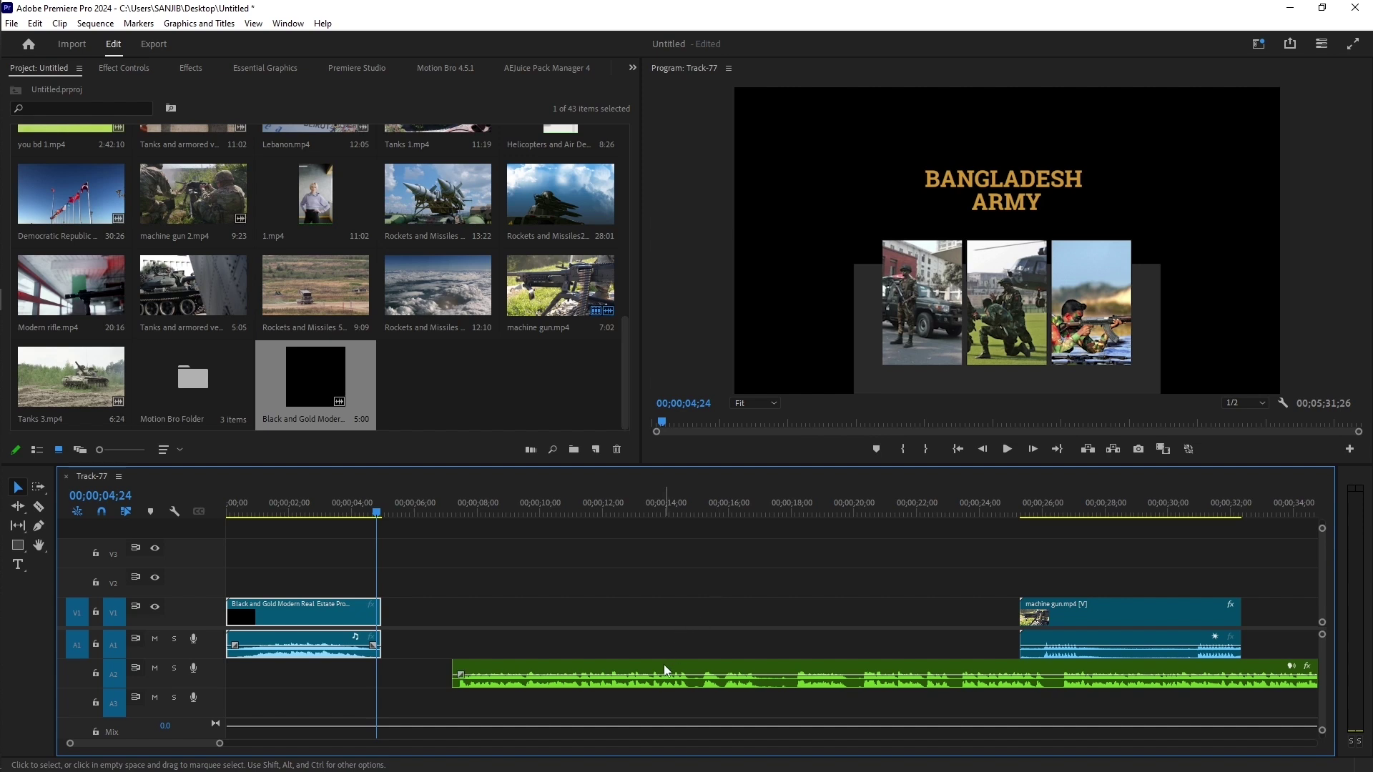
Step: Align the narration's start on A2 with the intro's end and move machine gun.mp4 directly behind the intro
drag(664, 671, 577, 684)
drag(559, 682, 562, 679)
drag(1123, 608, 493, 611)
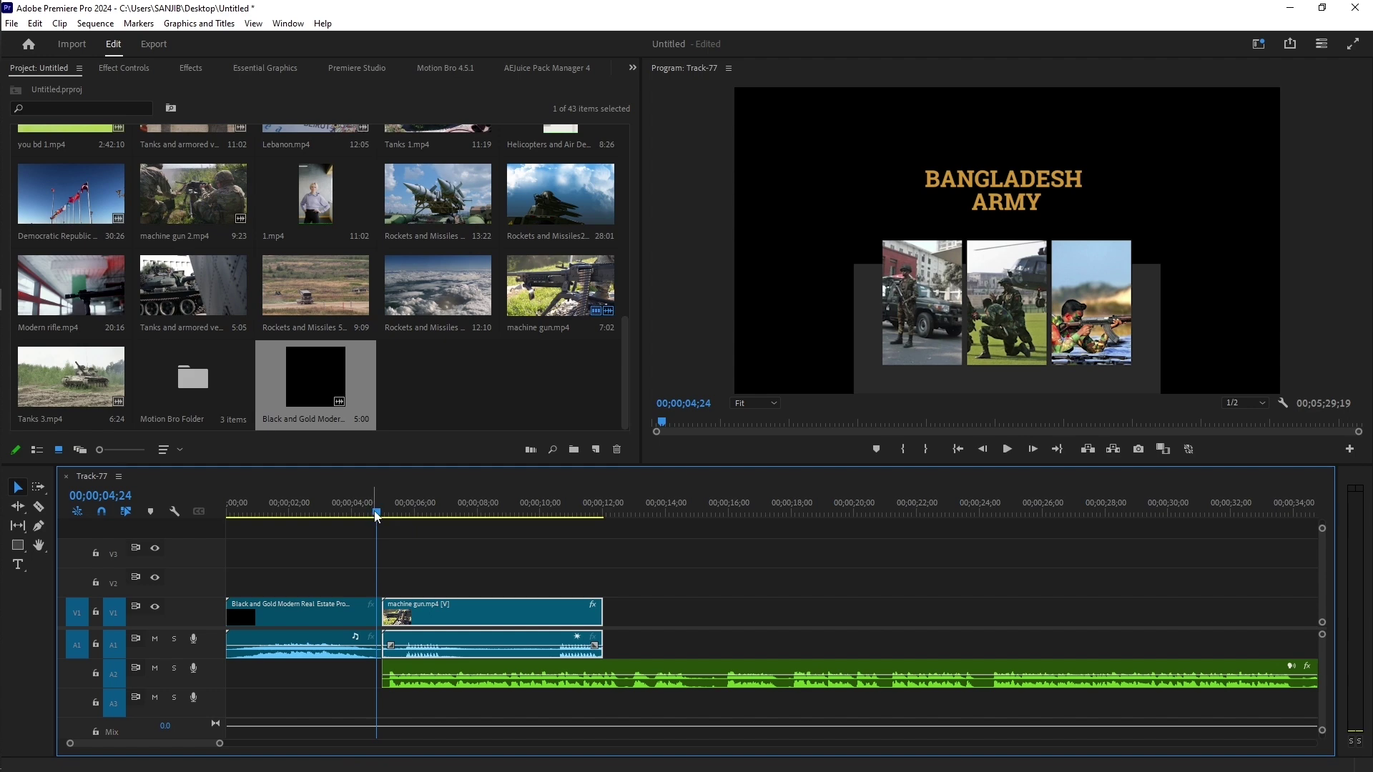
Step: Play the sequence from the beginning through the end of the machine gun clip
drag(376, 517, 201, 507)
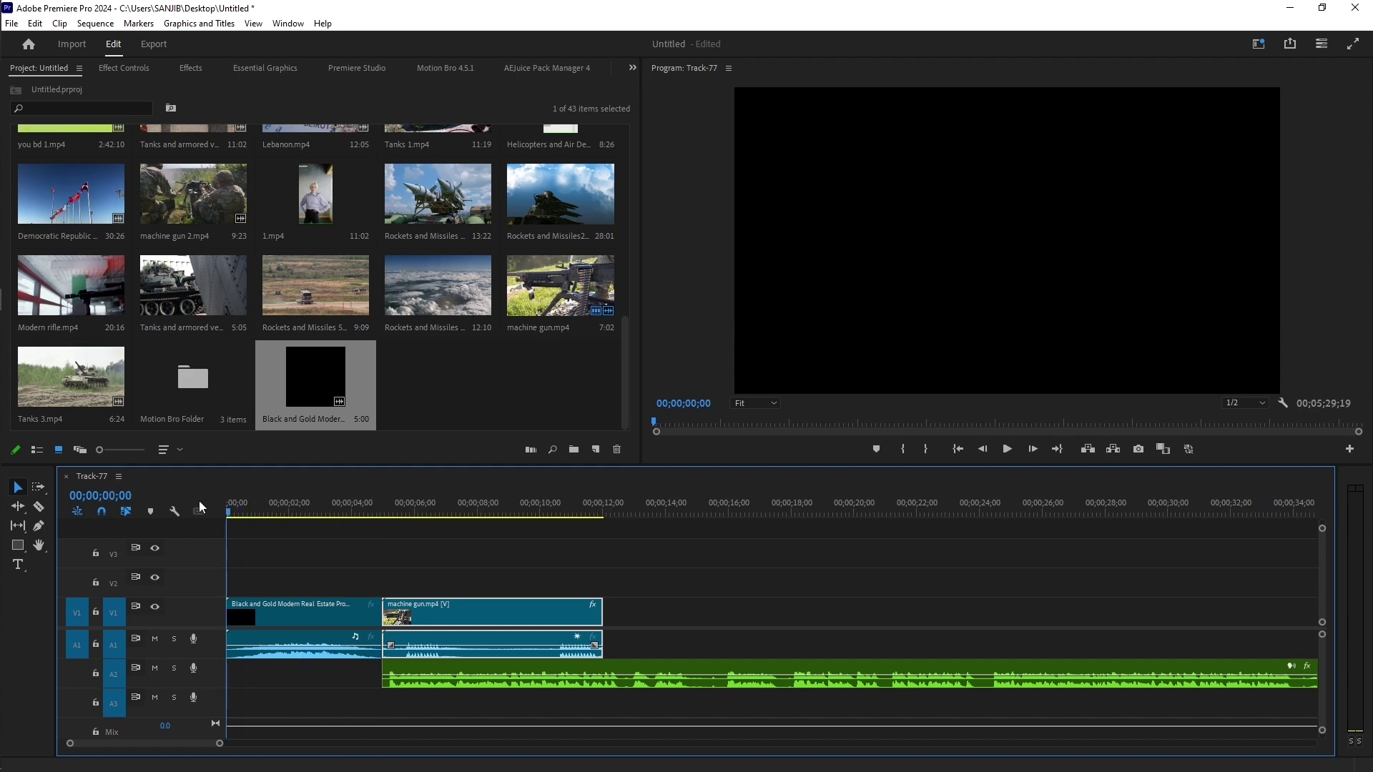
click(1007, 450)
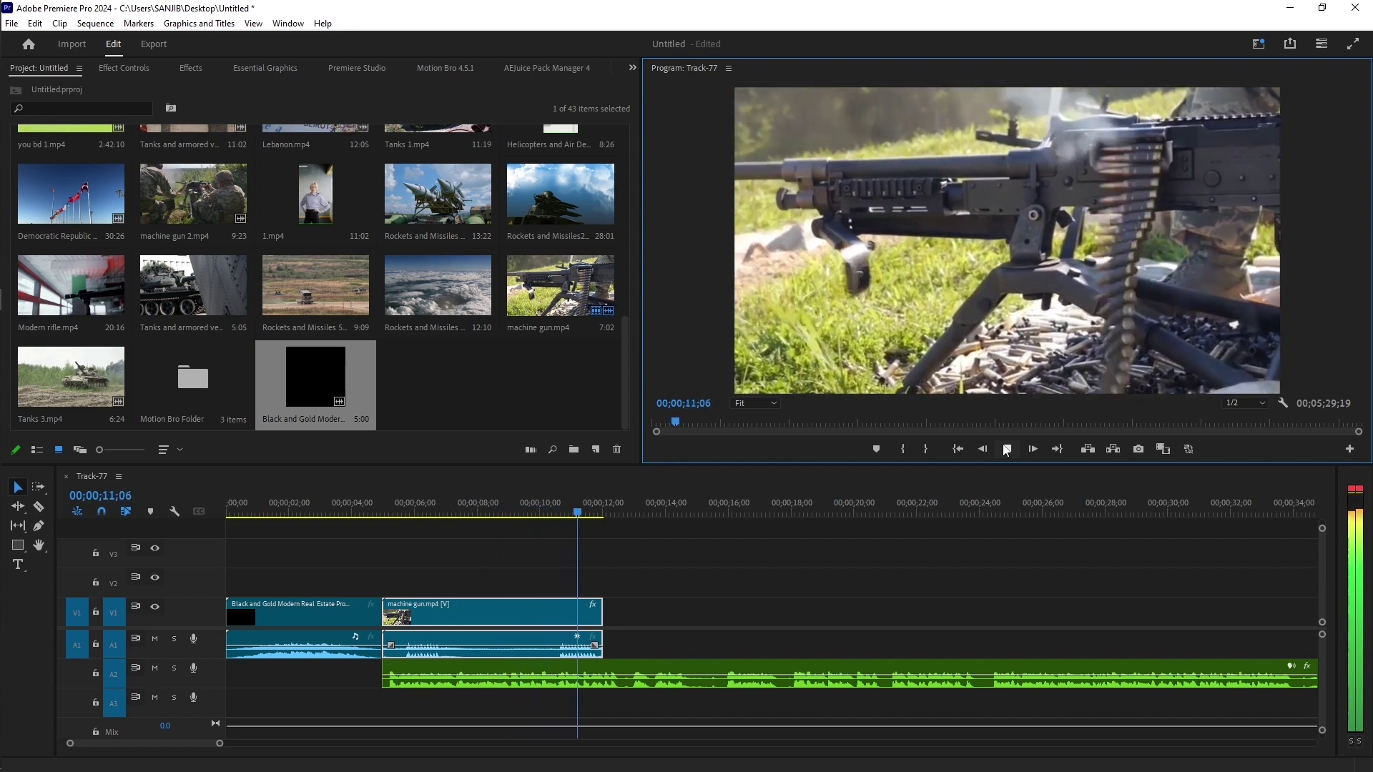
click(1006, 449)
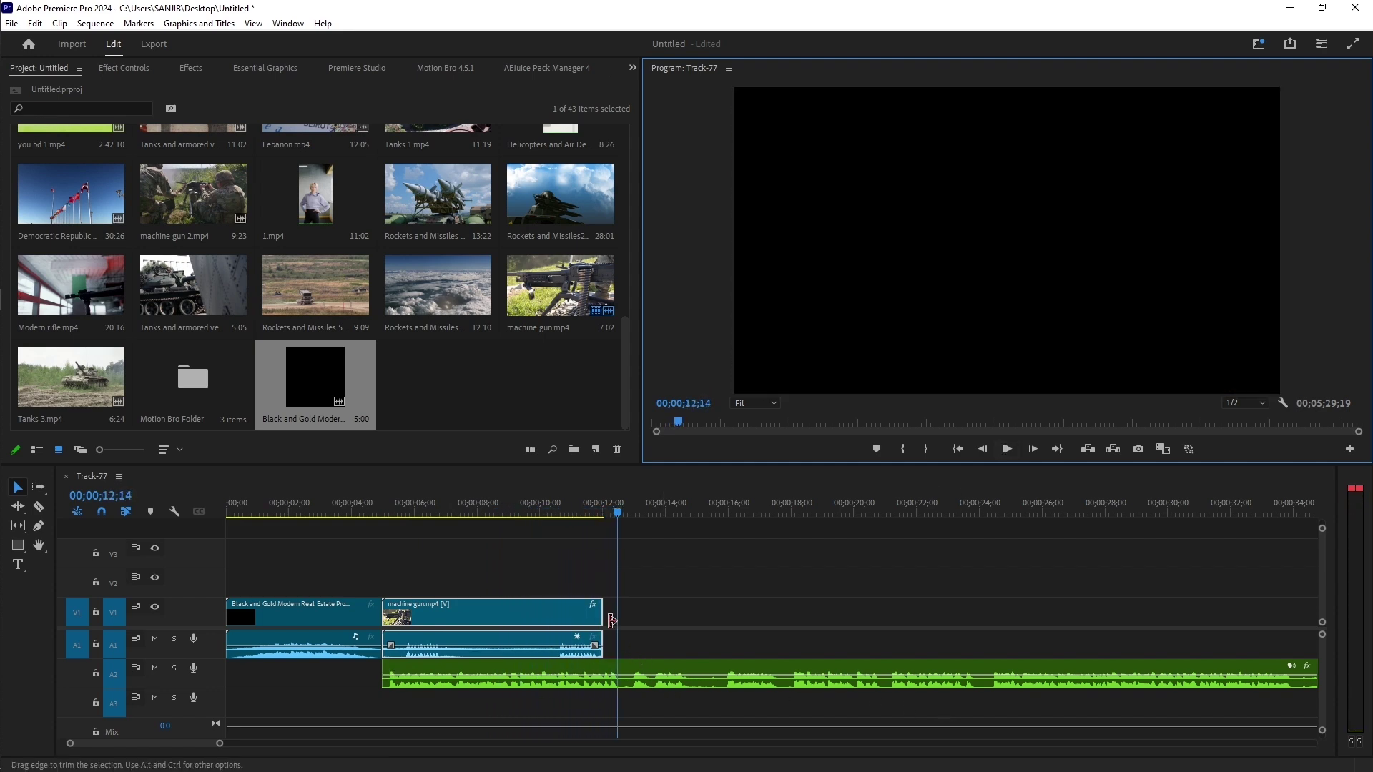
Step: Trim the end of machine gun.mp4 back to about 00;00;08;00 and replay the shortened clip against the narration
drag(596, 612, 476, 614)
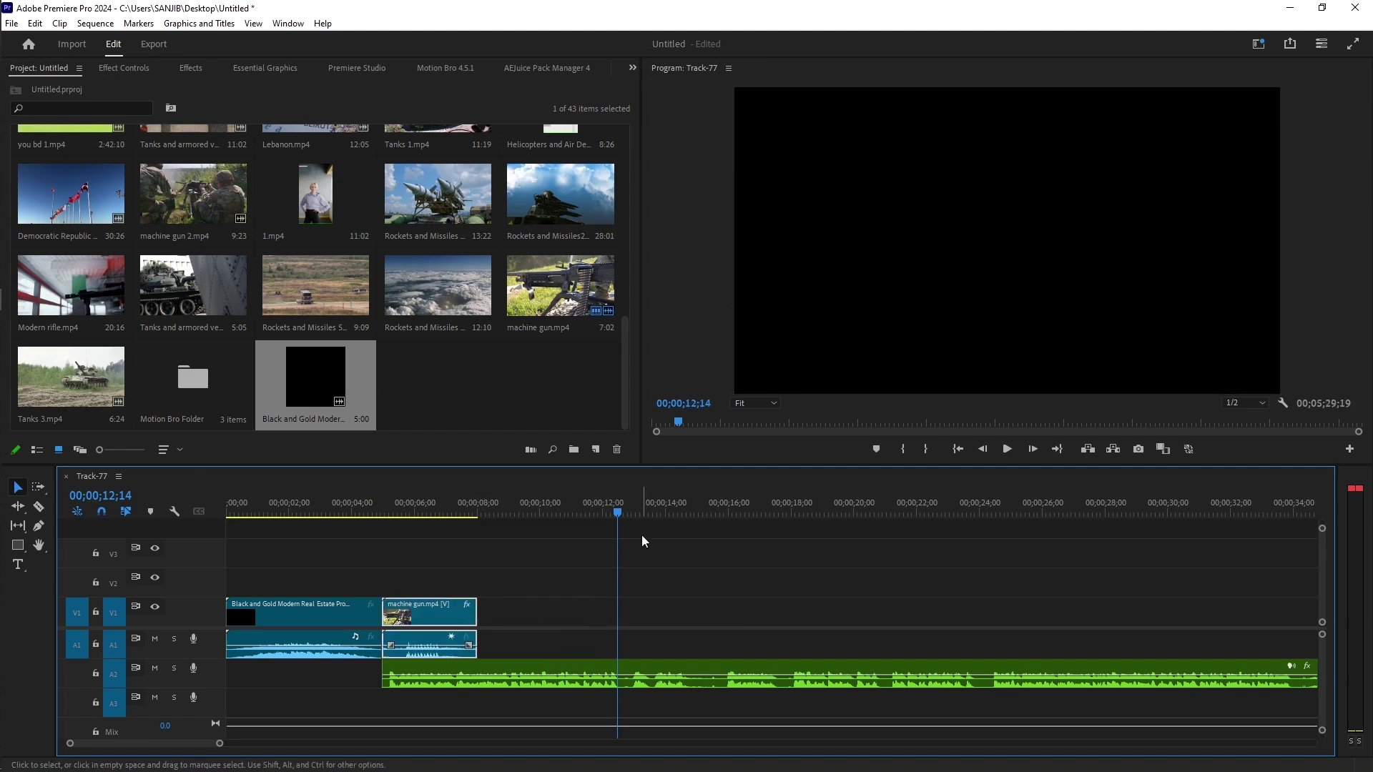
drag(565, 515, 391, 506)
key(space)
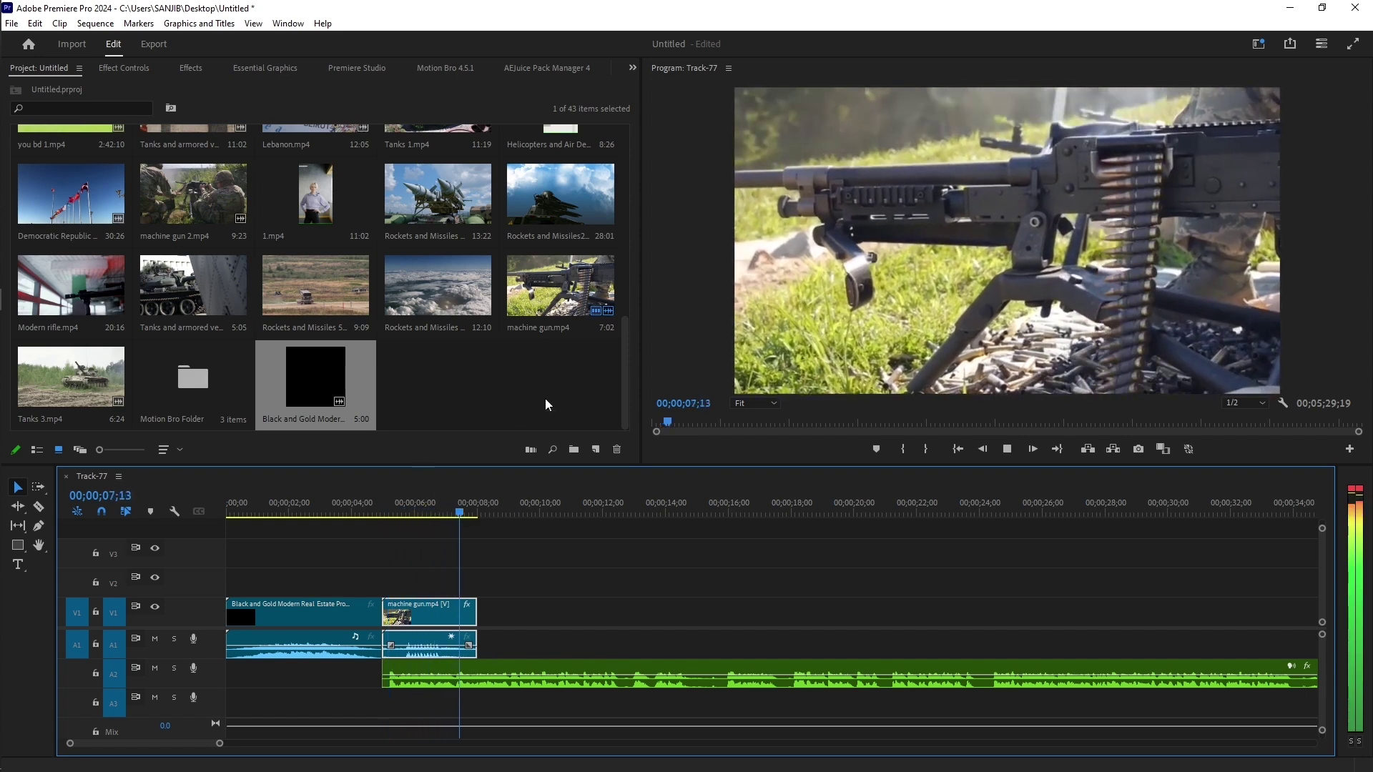
key(space)
Step: Browse the project footage and place Rockets and Missiles 5.mp4 on V1 directly after the machine gun clip
scroll(500, 386, up, 2)
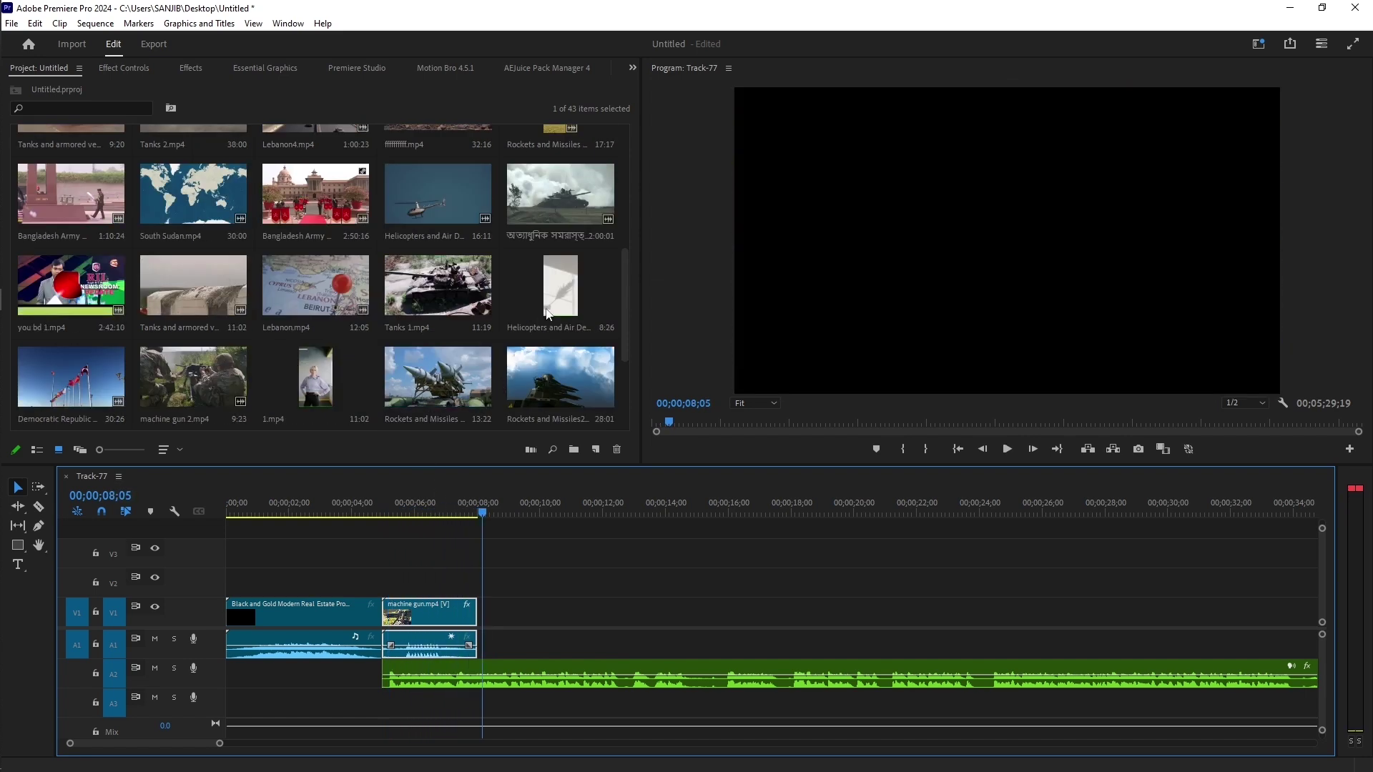
scroll(494, 372, down, 2)
scroll(492, 355, up, 2)
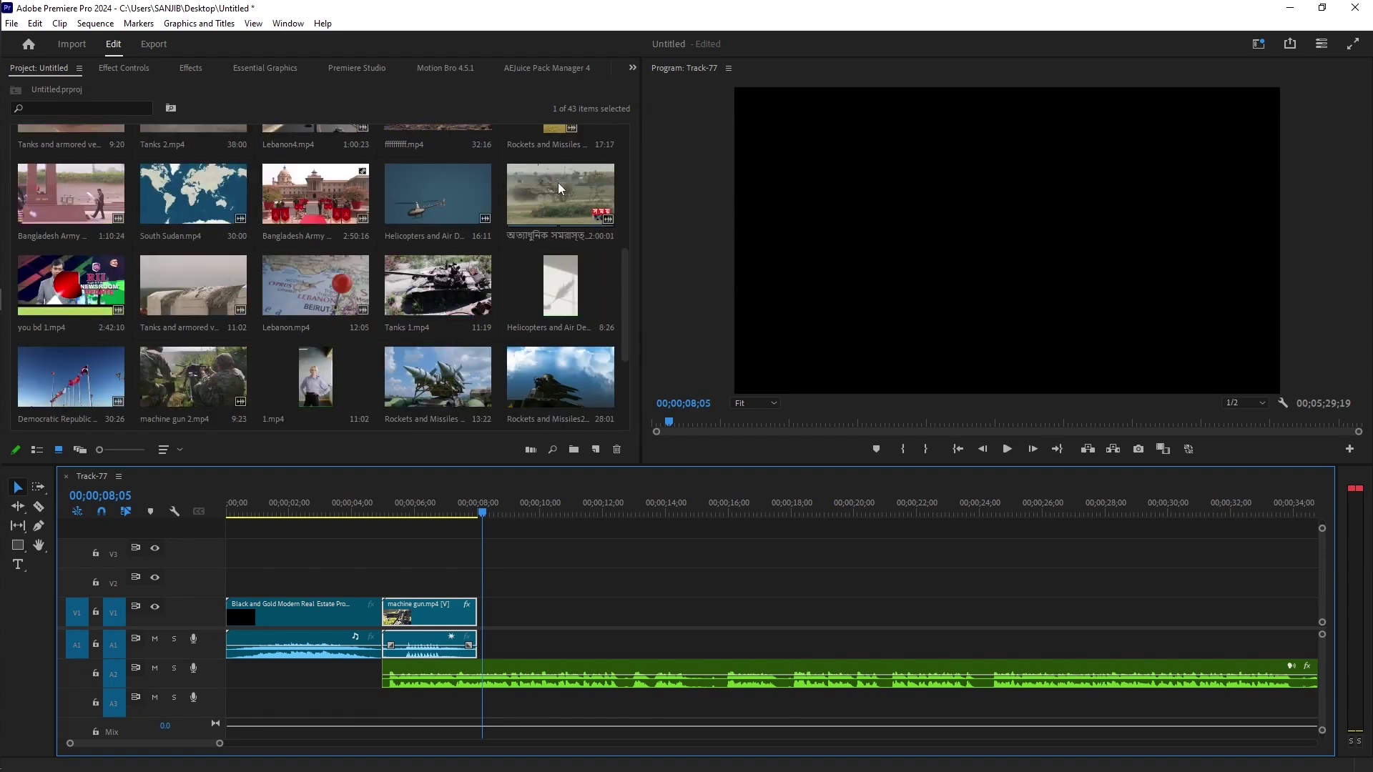
scroll(564, 203, up, 2)
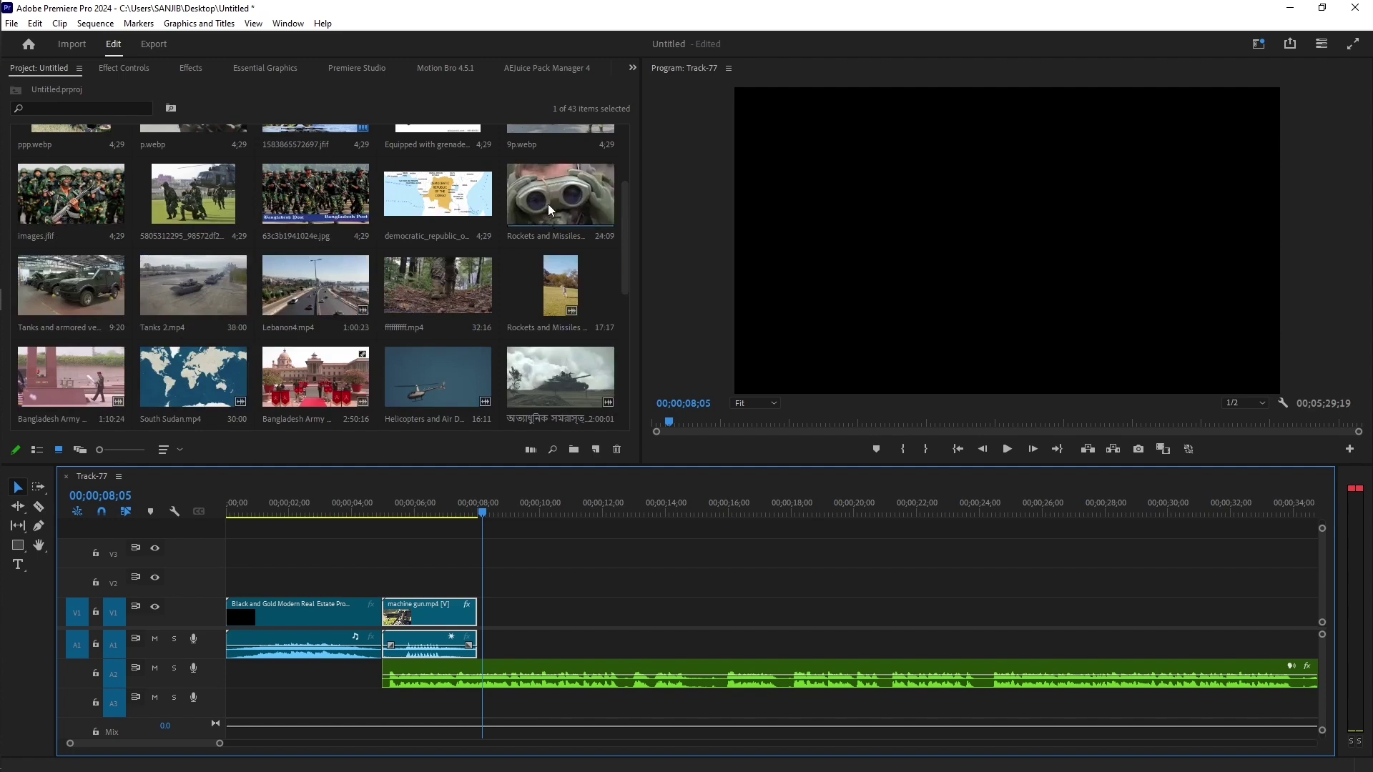
scroll(295, 289, up, 2)
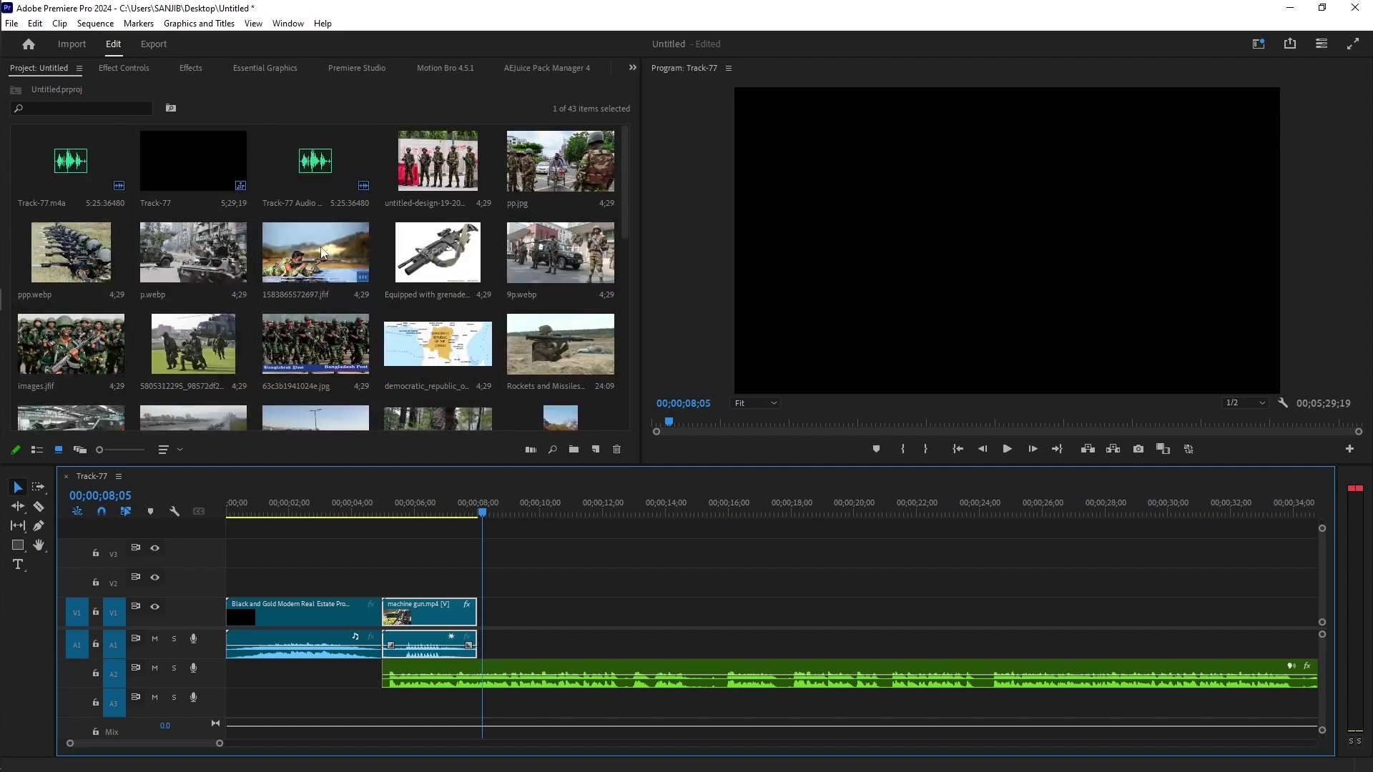
scroll(308, 318, down, 2)
scroll(290, 319, down, 4)
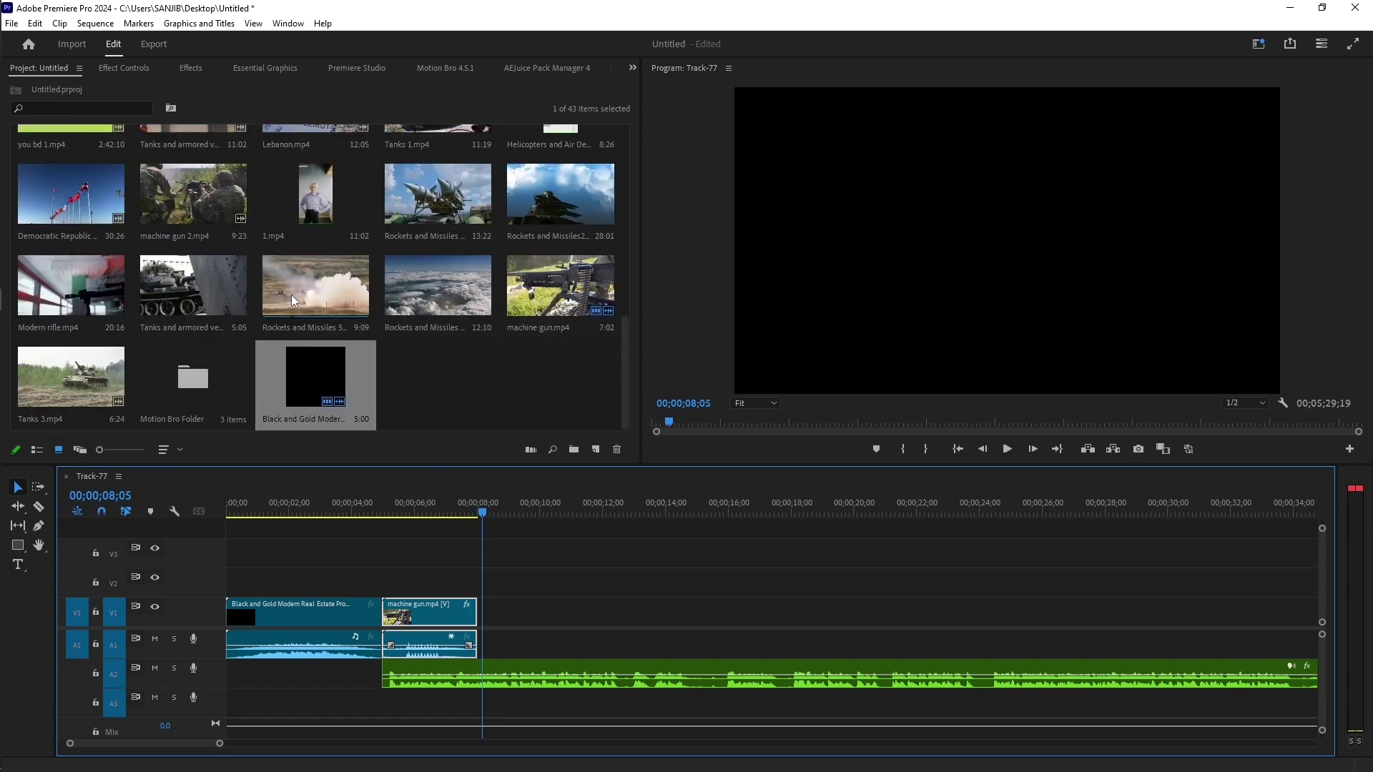
click(329, 290)
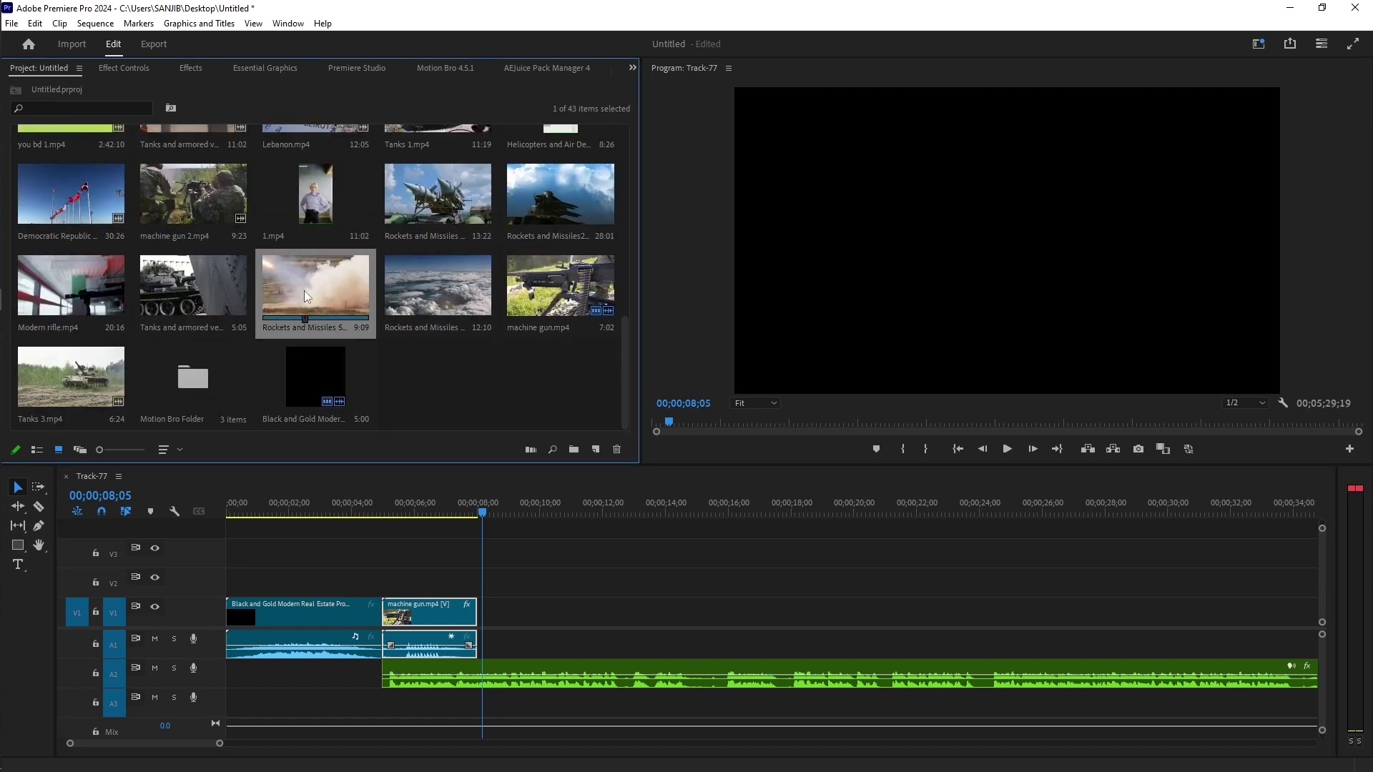
drag(303, 291, 478, 629)
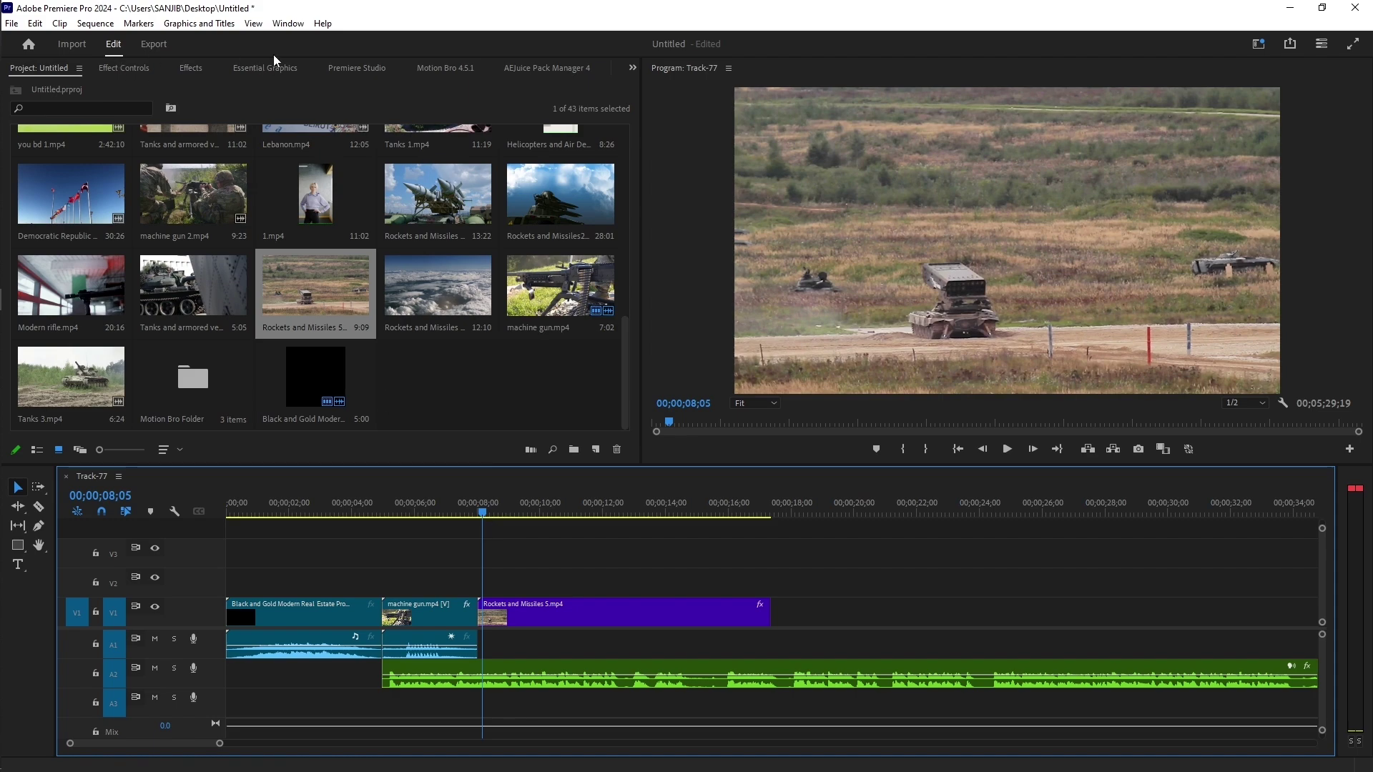
Step: Check the sequence settings and close them without changing anything
click(95, 23)
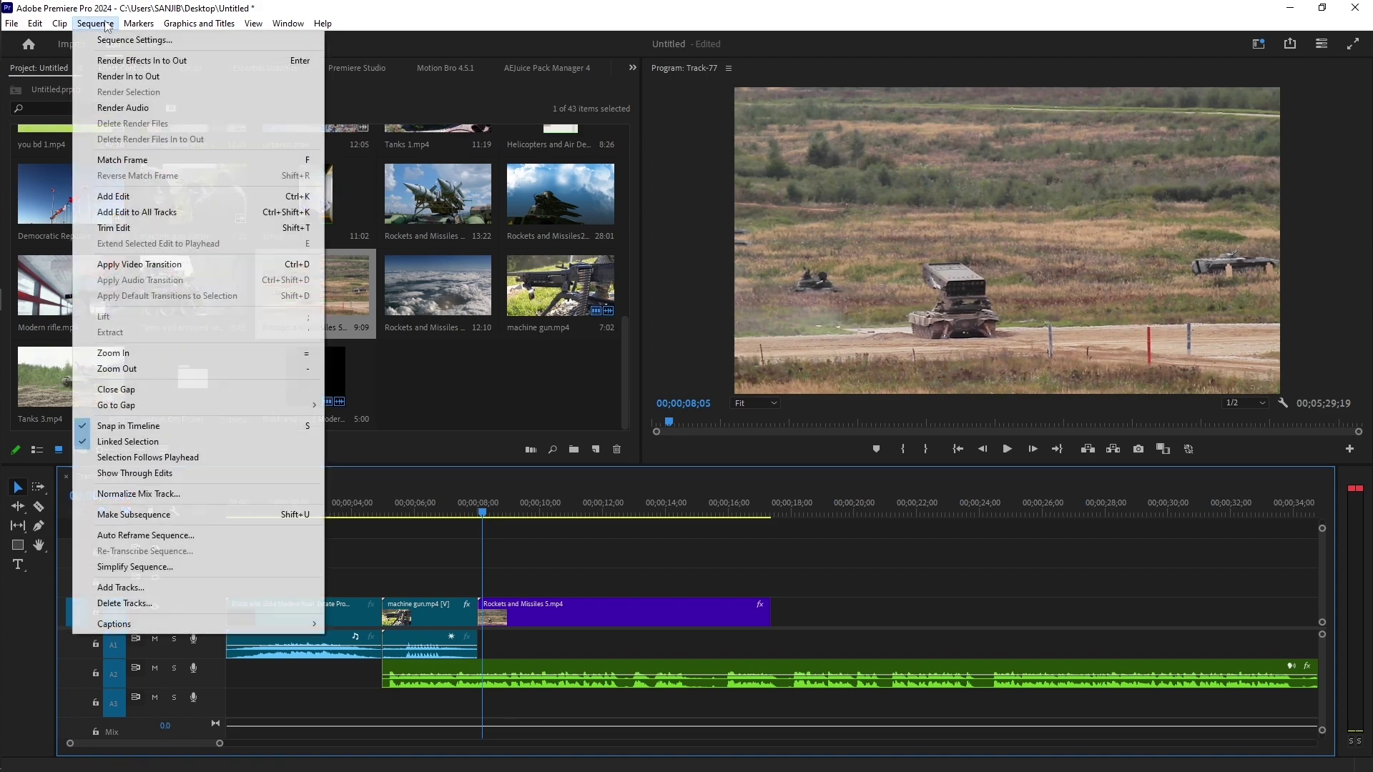
click(108, 32)
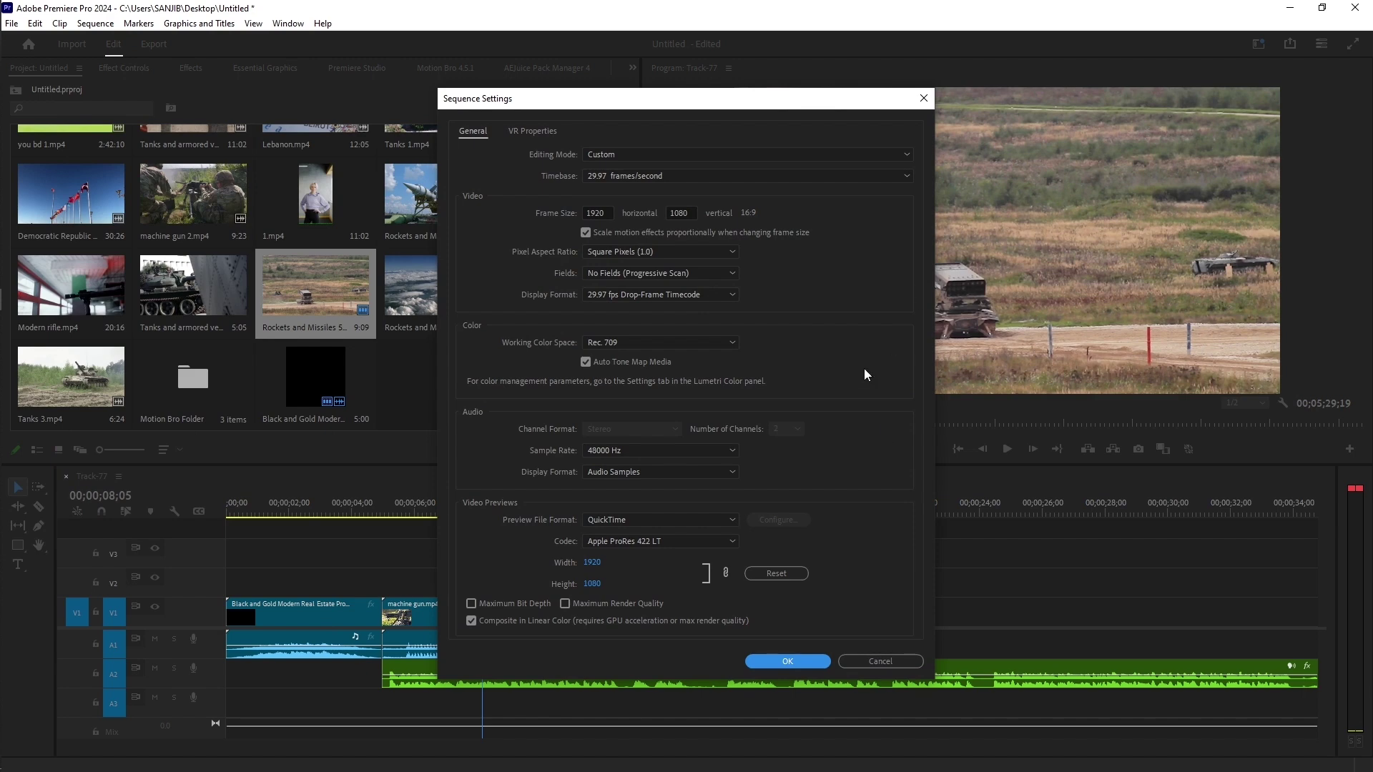
click(884, 657)
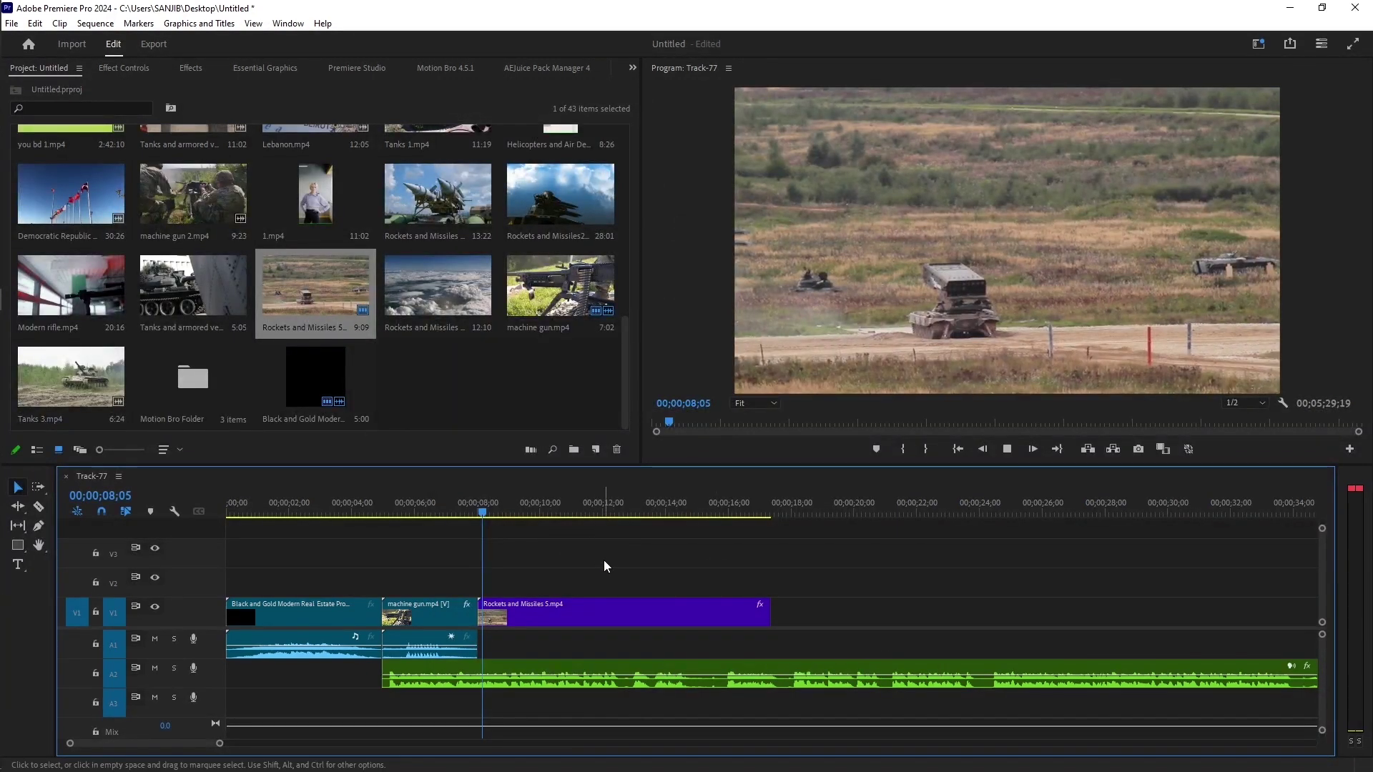
Step: Trim about one second off the start of Rockets and Missiles 5.mp4 and close the gap left before it
key(space)
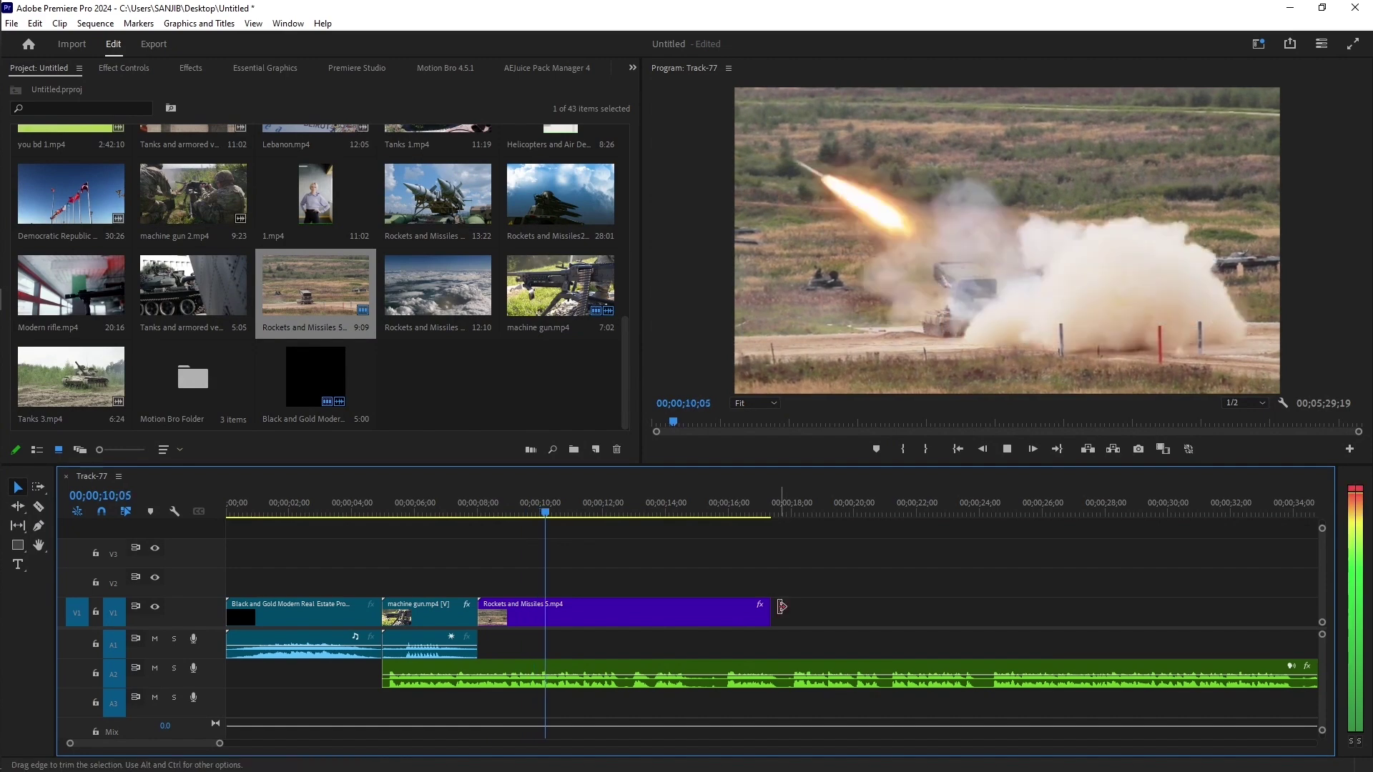
key(space)
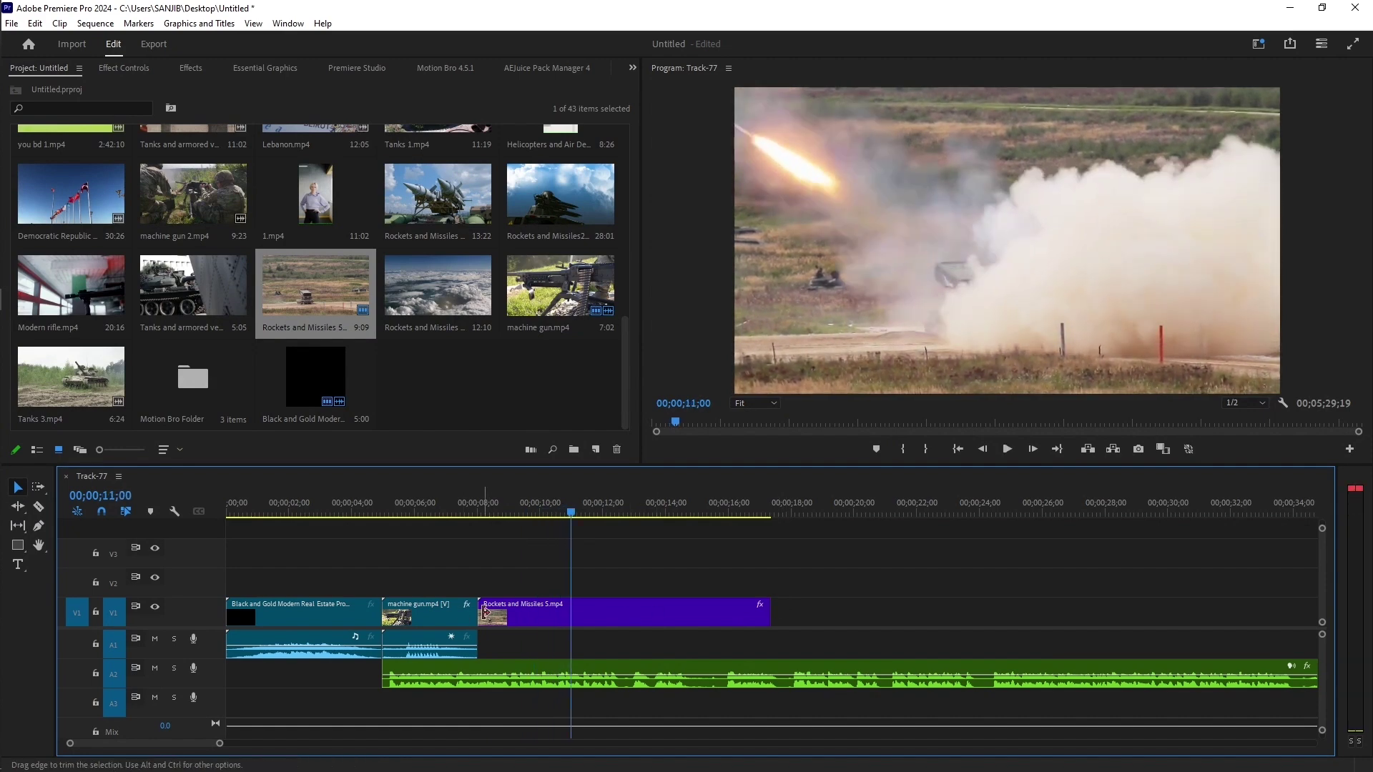
drag(485, 612, 511, 612)
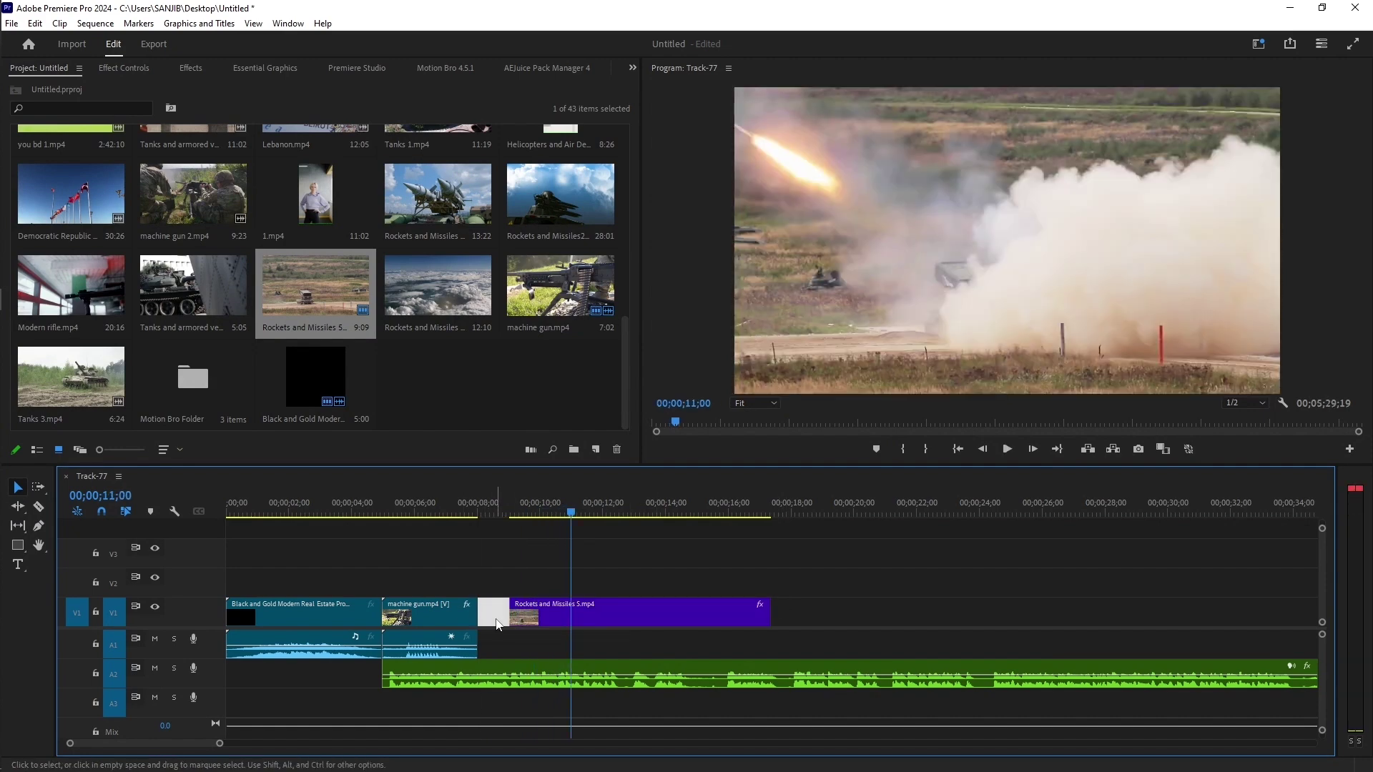
right_click(495, 619)
click(533, 629)
key(Up)
Step: Play the rocket launch, cut about half a second more from the clip's start and ripple delete the gap
key(space)
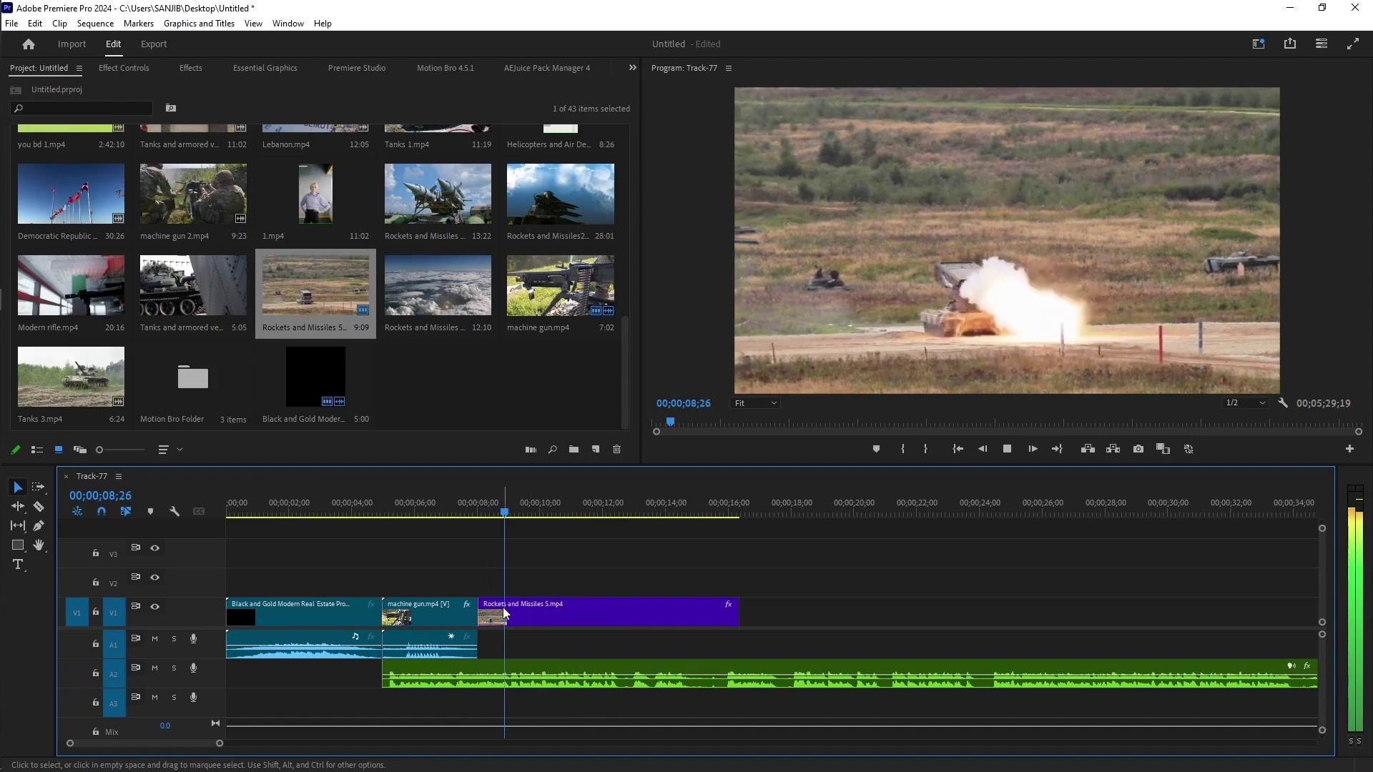
drag(479, 612, 481, 613)
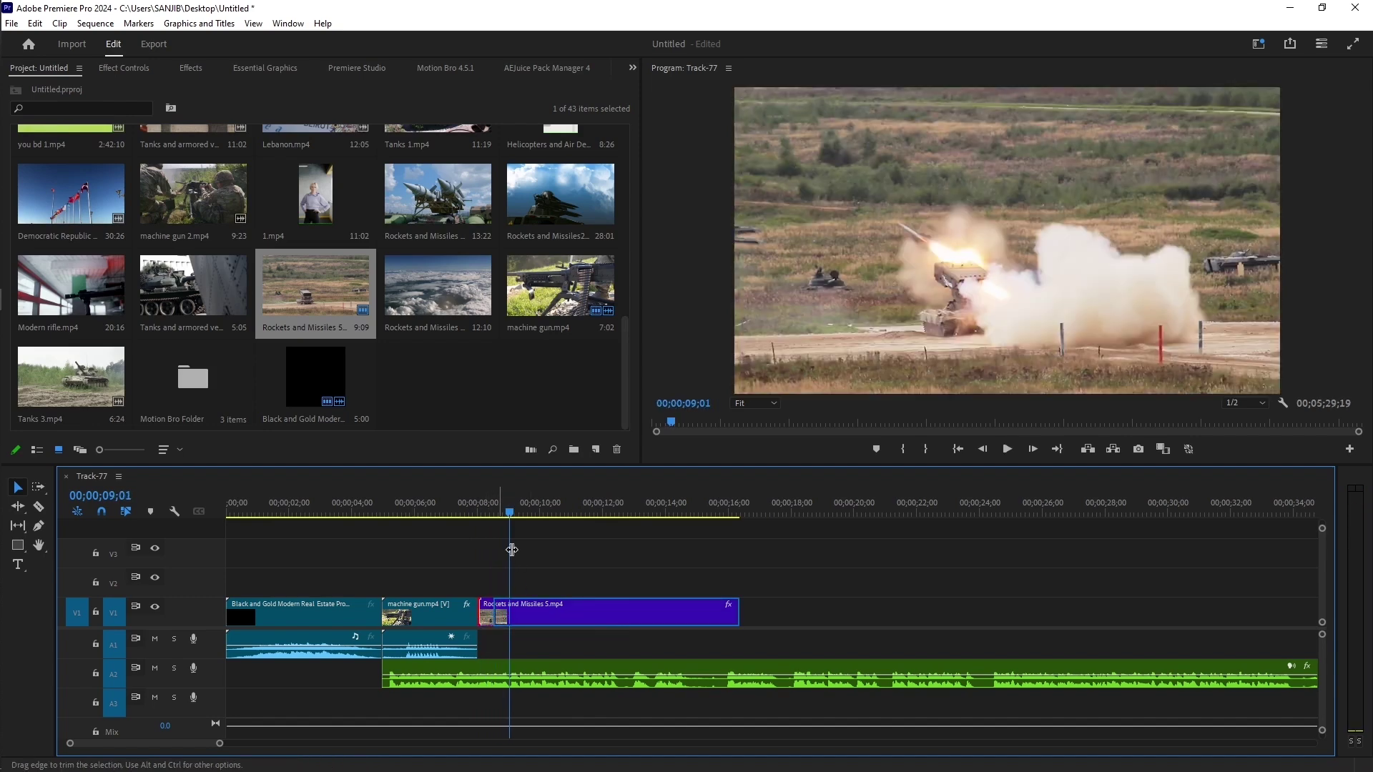
right_click(486, 620)
click(516, 629)
key(Up)
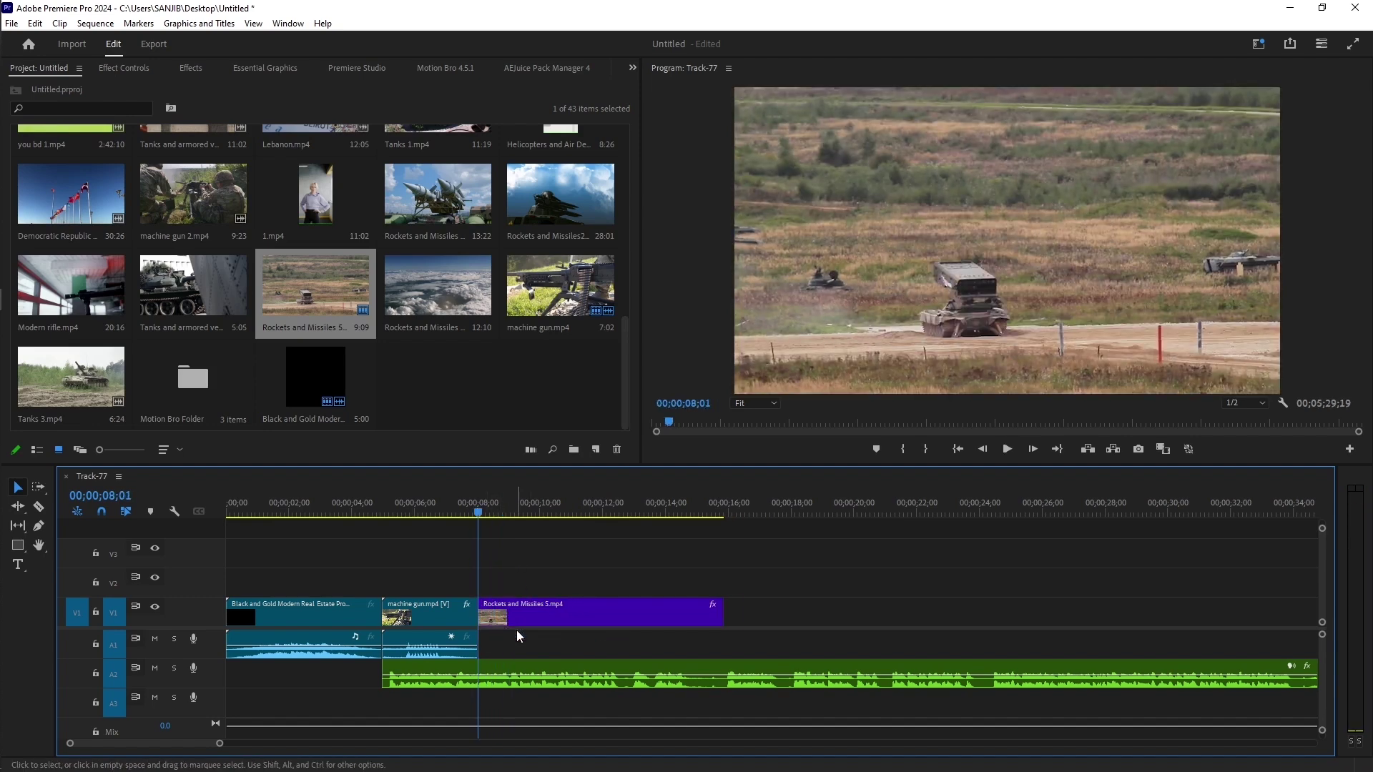
Step: Trim the end of Rockets and Missiles 5.mp4 to about 00;00;14;00 and replay the narration around that cut
key(space)
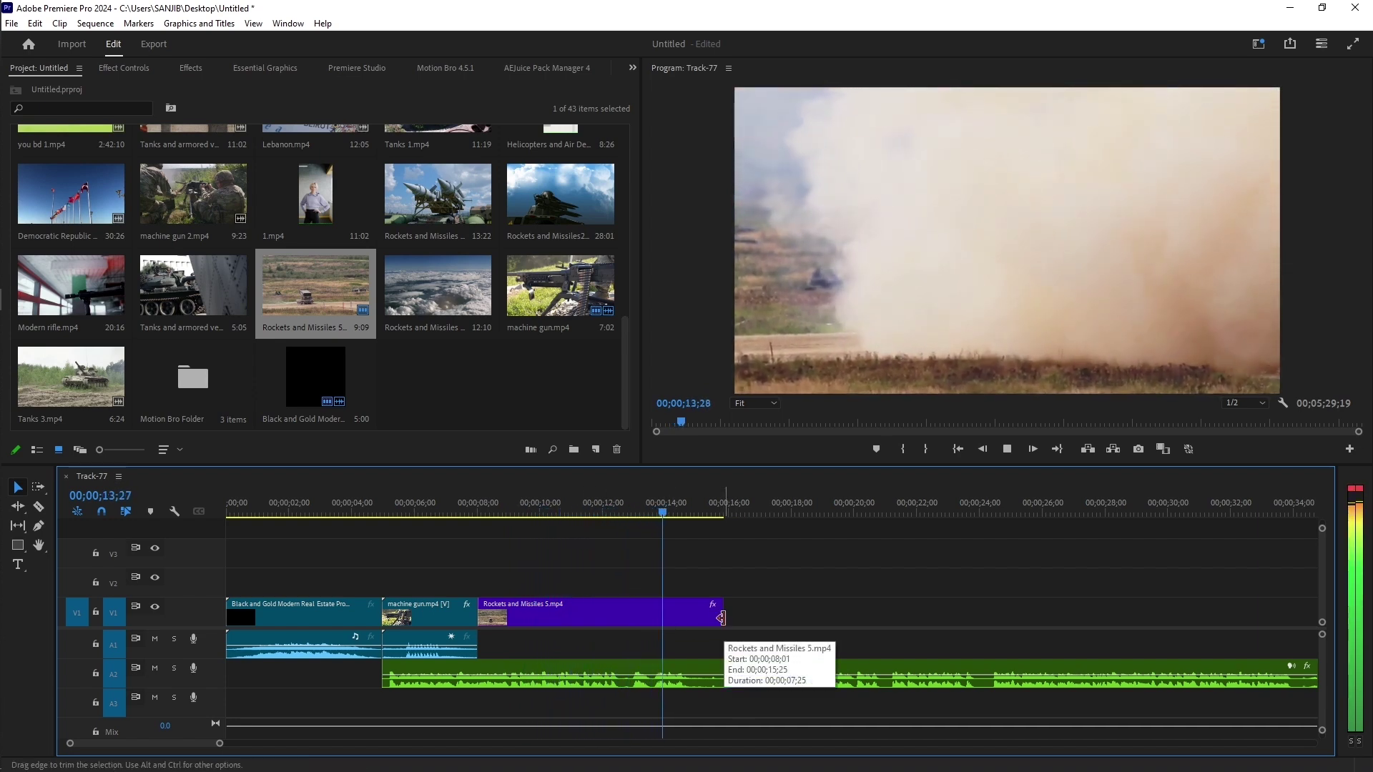
drag(720, 617, 666, 619)
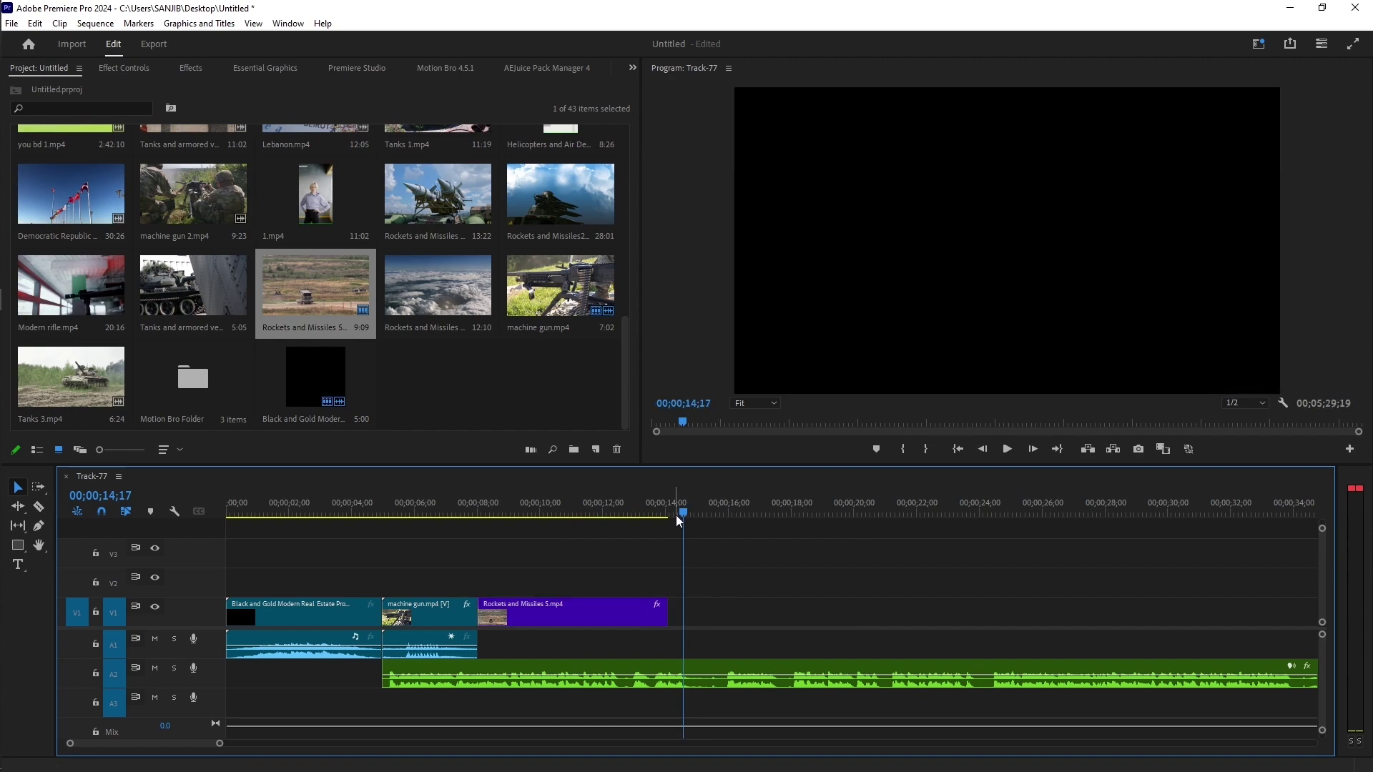
click(630, 516)
key(space)
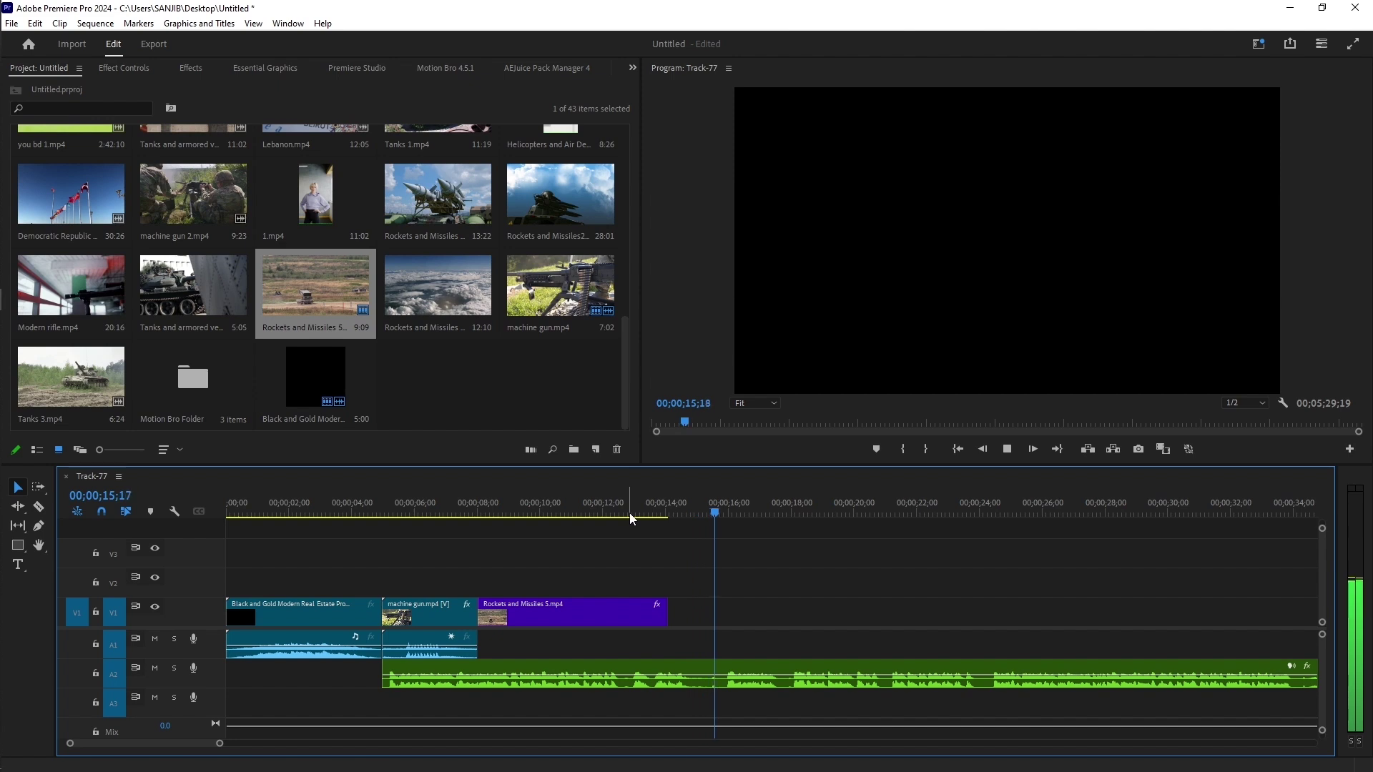
key(space)
click(689, 516)
key(space)
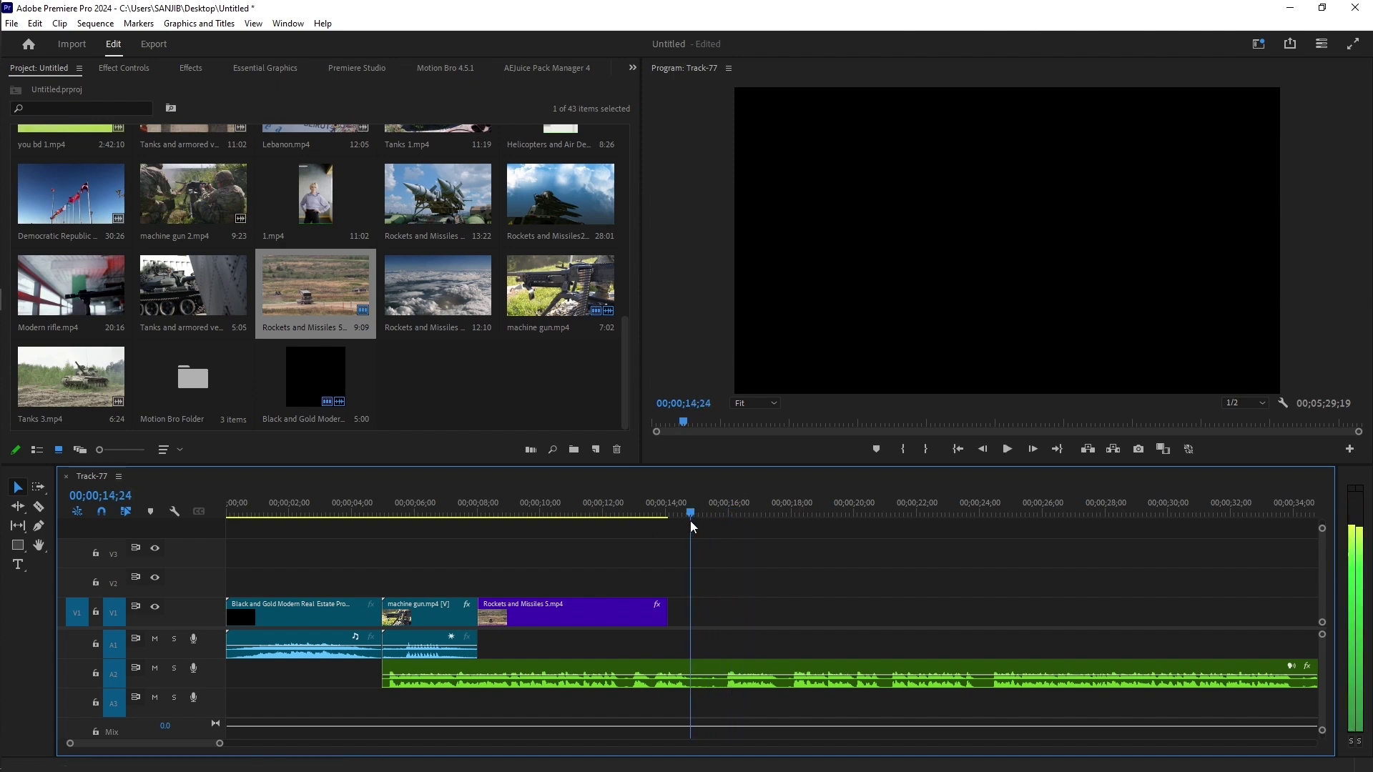
Step: Split the A2 narration at 00;00;14;27, play on to 00;00;15;20 and ripple trim the stretch between those points
drag(715, 515, 679, 514)
key(space)
key(space)
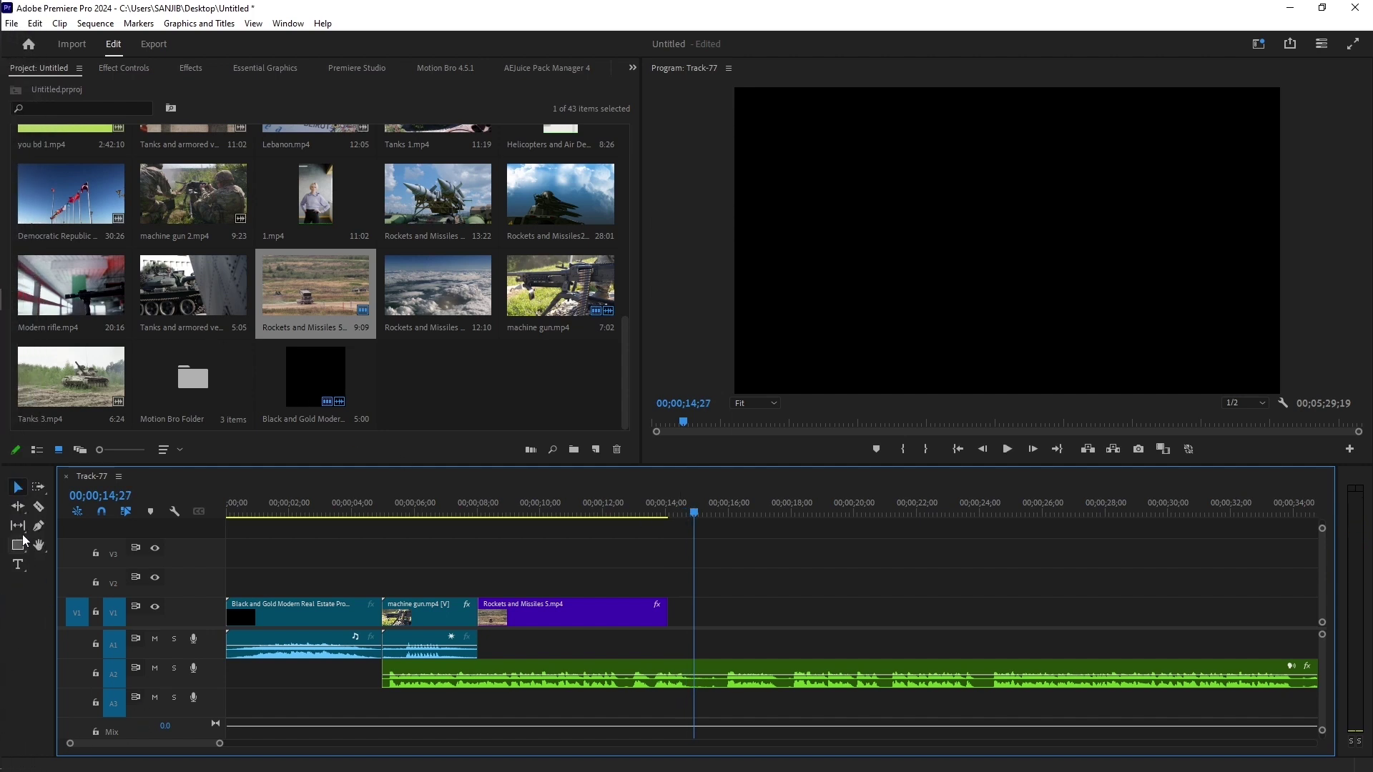
click(38, 508)
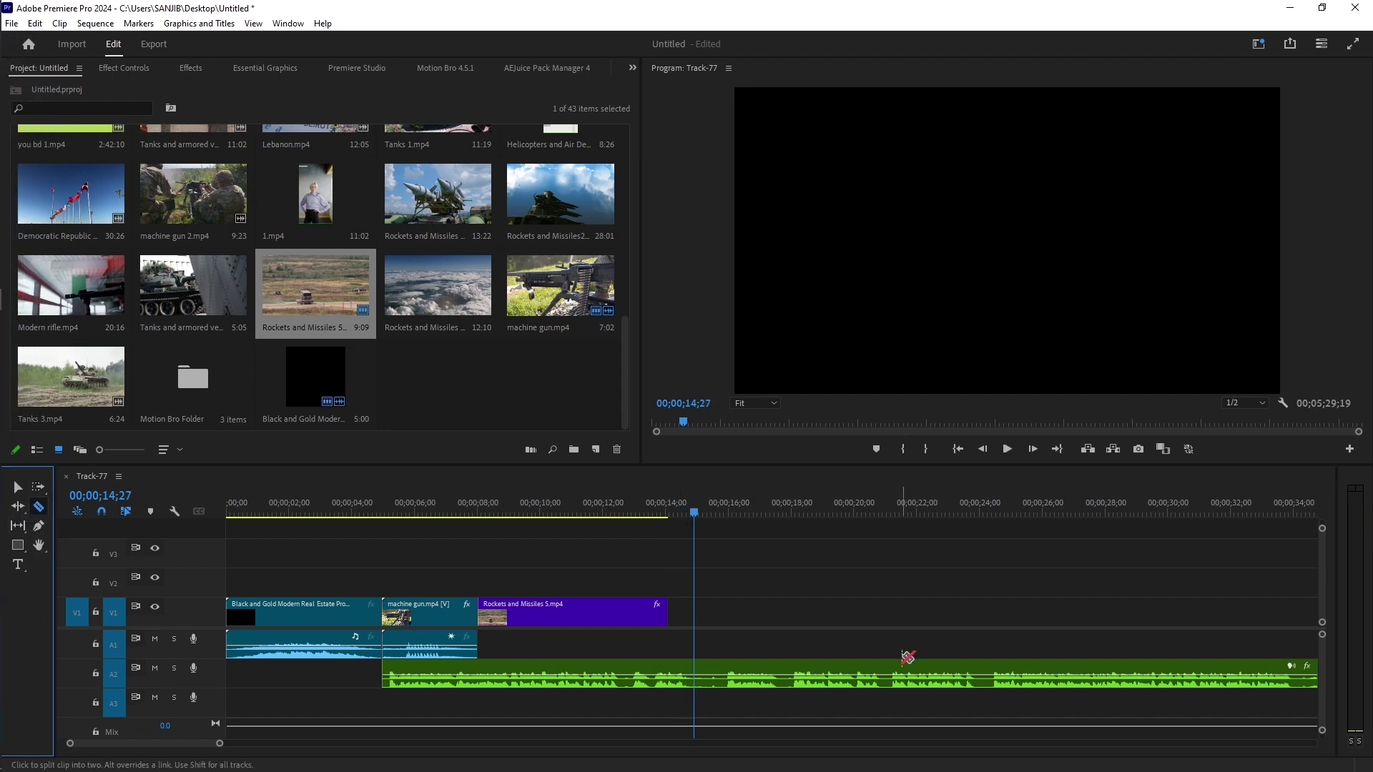
click(701, 666)
key(space)
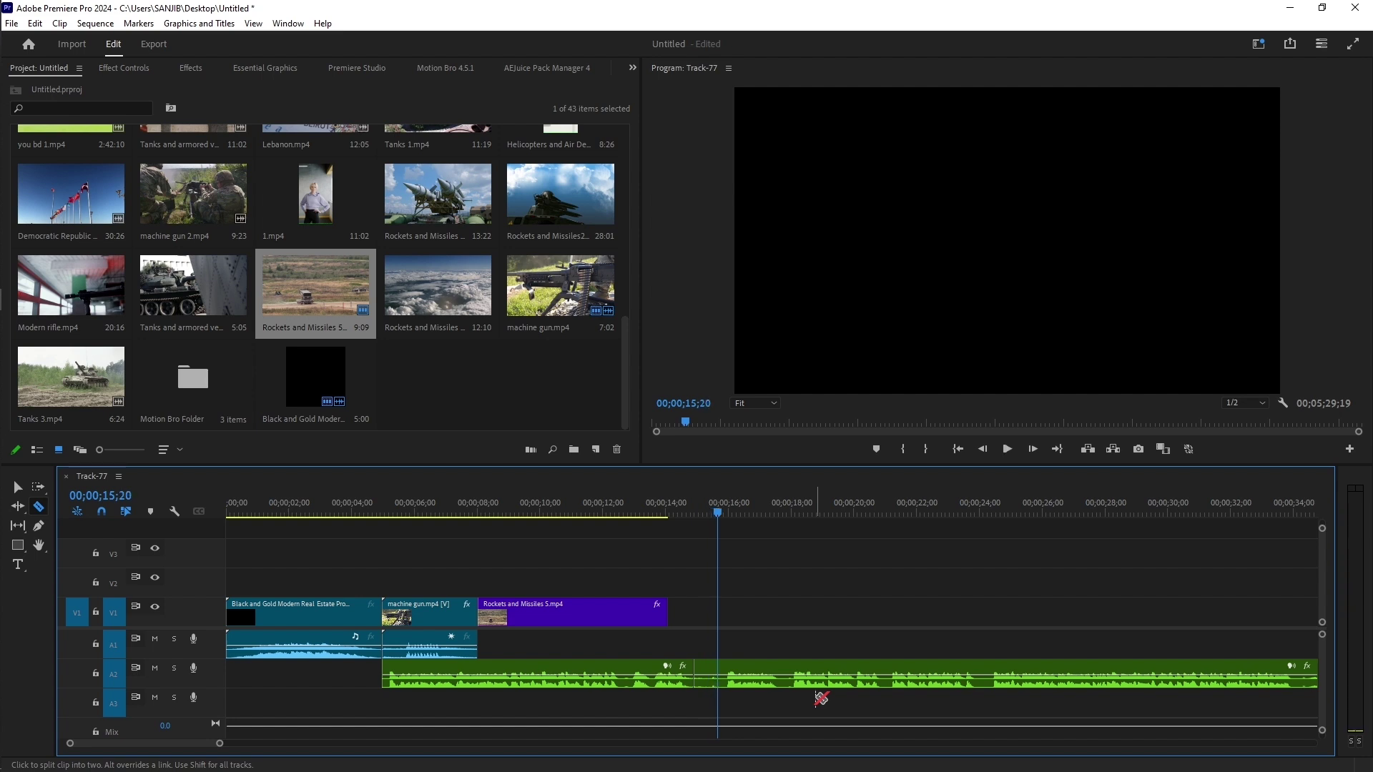
key(Up)
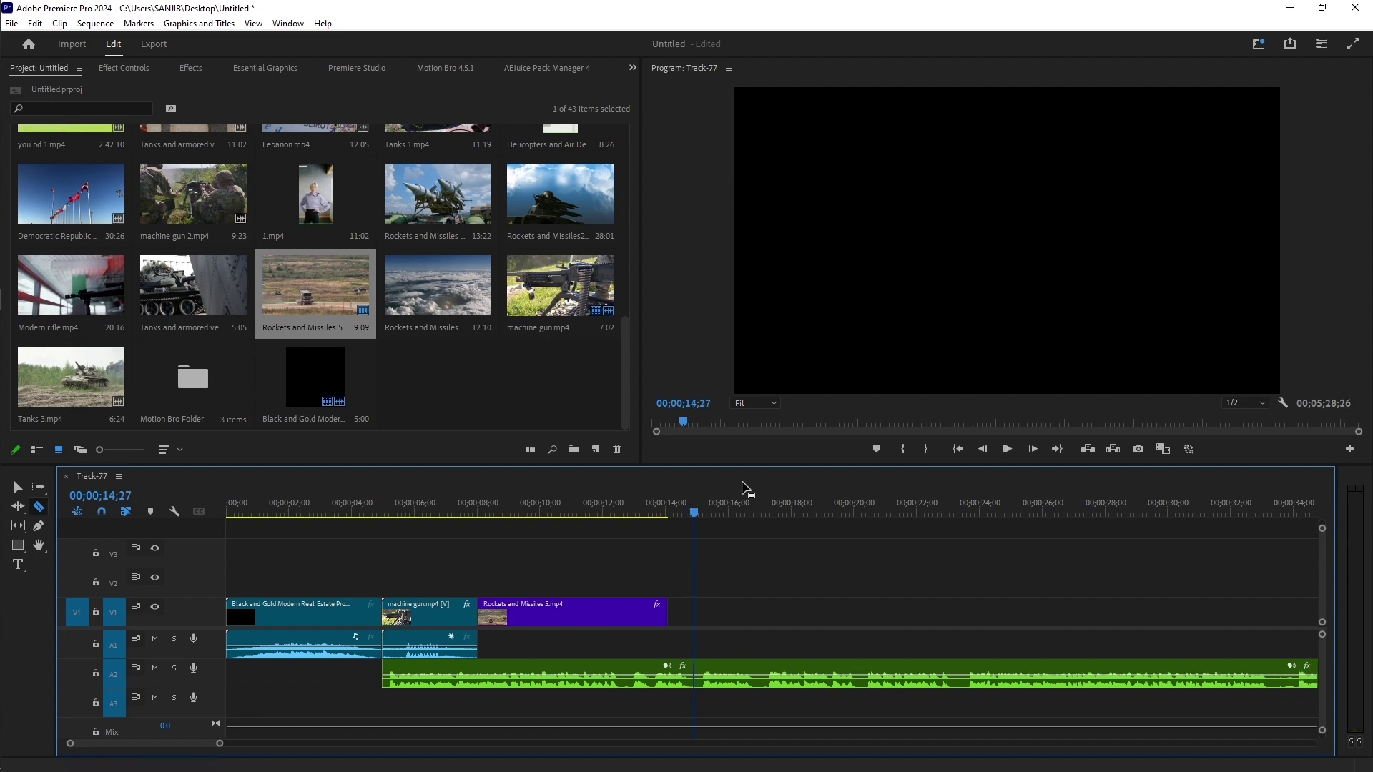
Step: Shift the remaining A2 narration about 10 frames away from the cut at 00;00;14;27 and play it back
key(v)
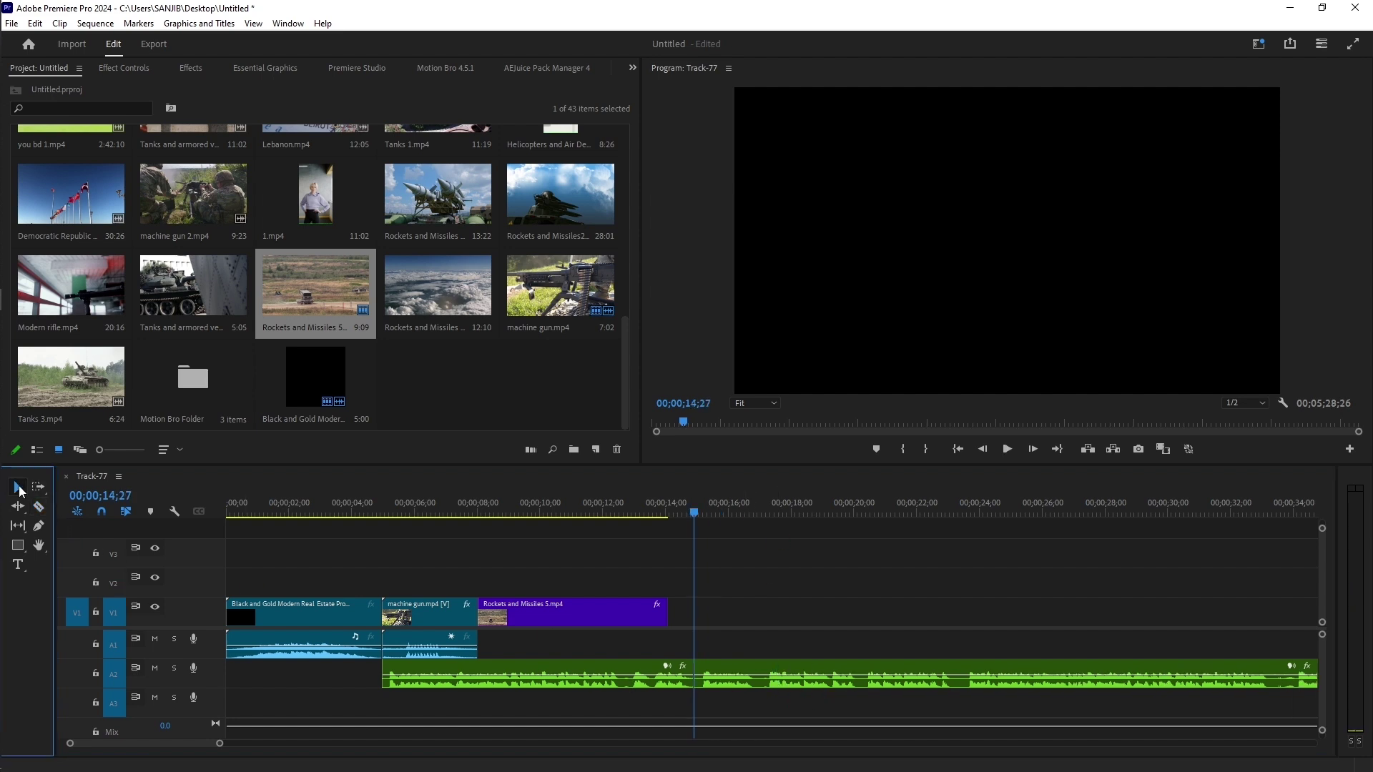
drag(735, 667, 742, 667)
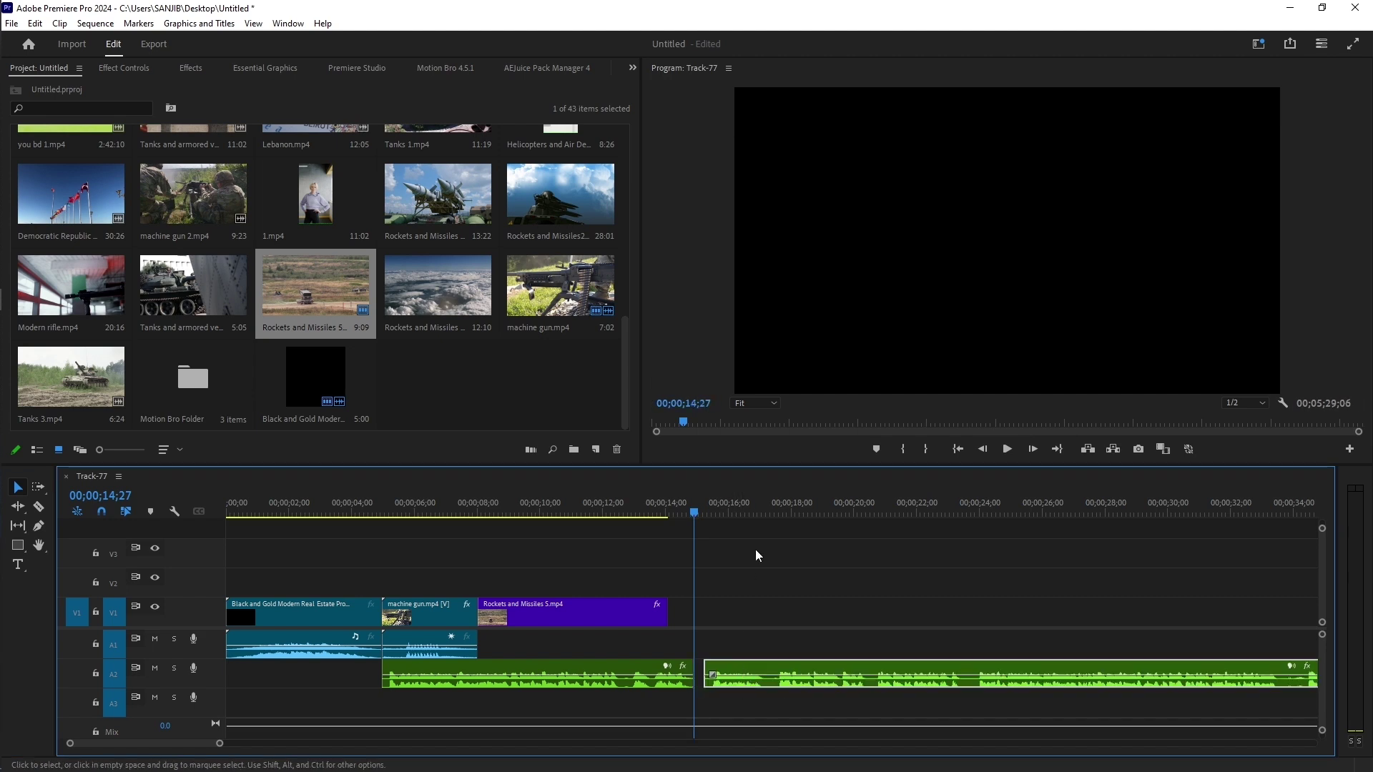
key(space)
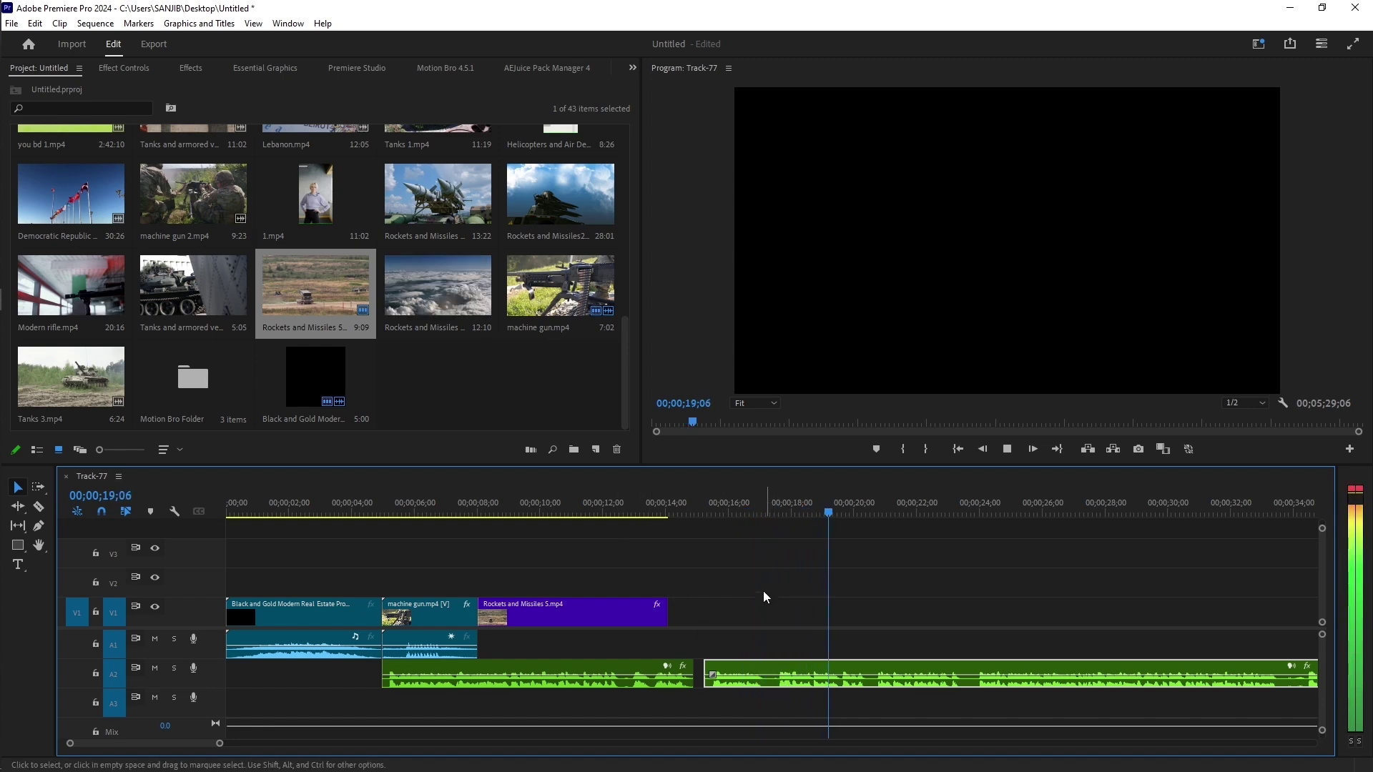
key(space)
Step: Place the ppp.webp still on V1 directly after Rockets and Missiles 5.mp4
scroll(410, 351, up, 1)
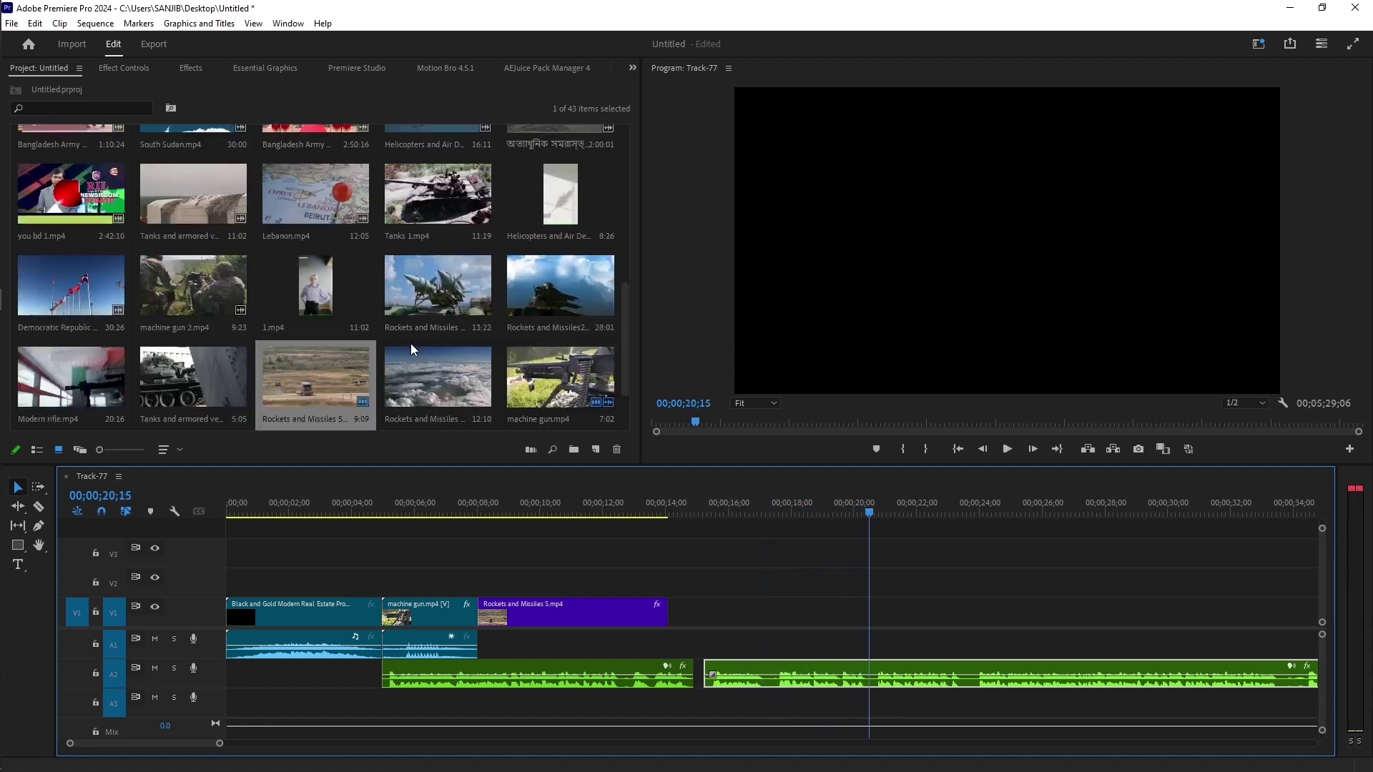
scroll(411, 351, up, 5)
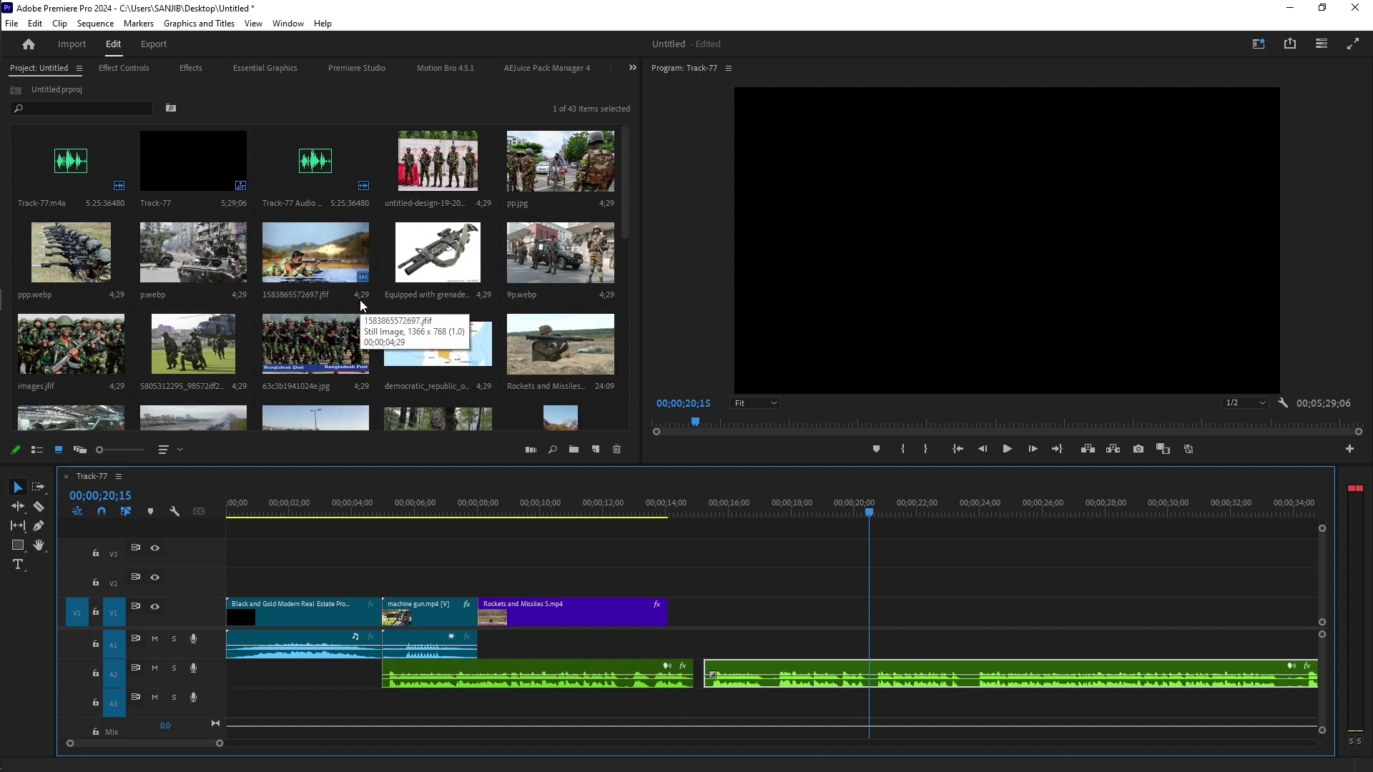
click(93, 337)
click(63, 254)
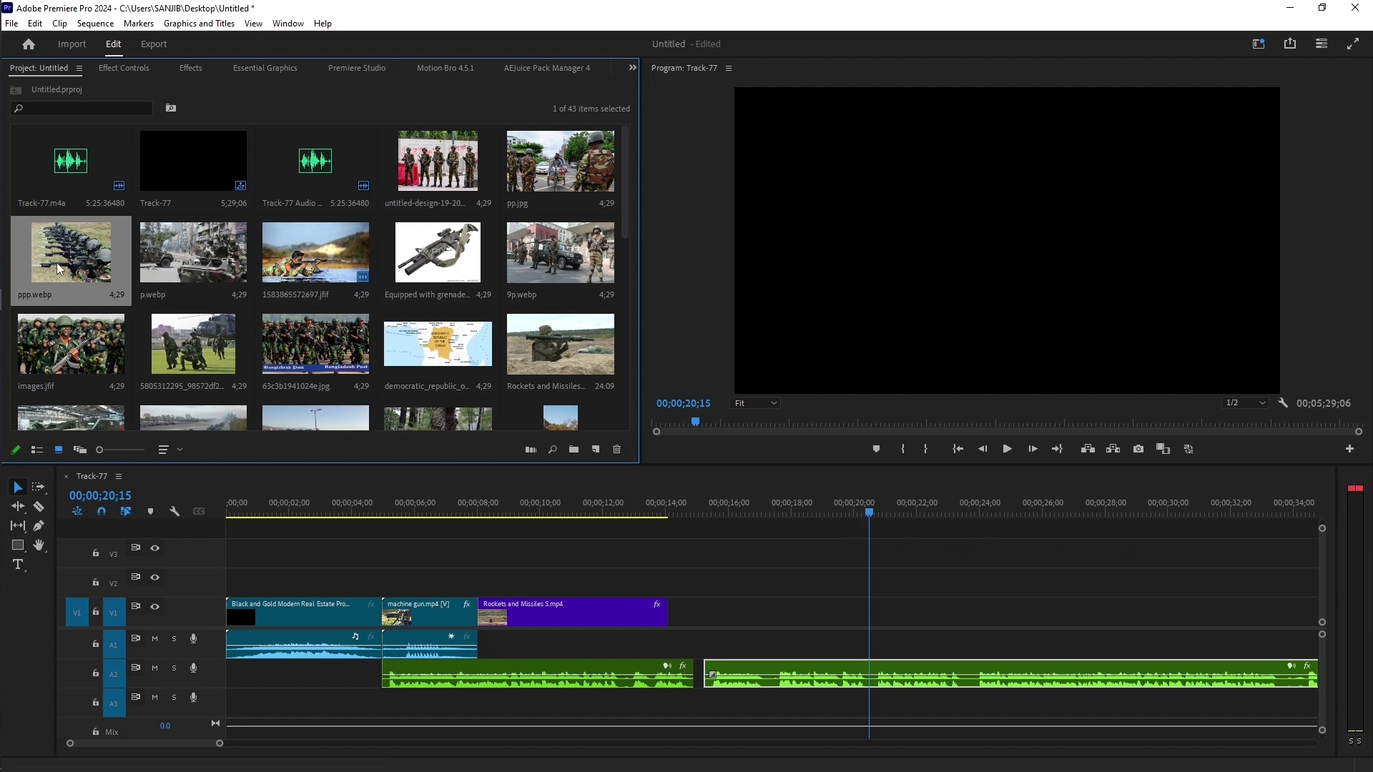
drag(57, 263, 756, 597)
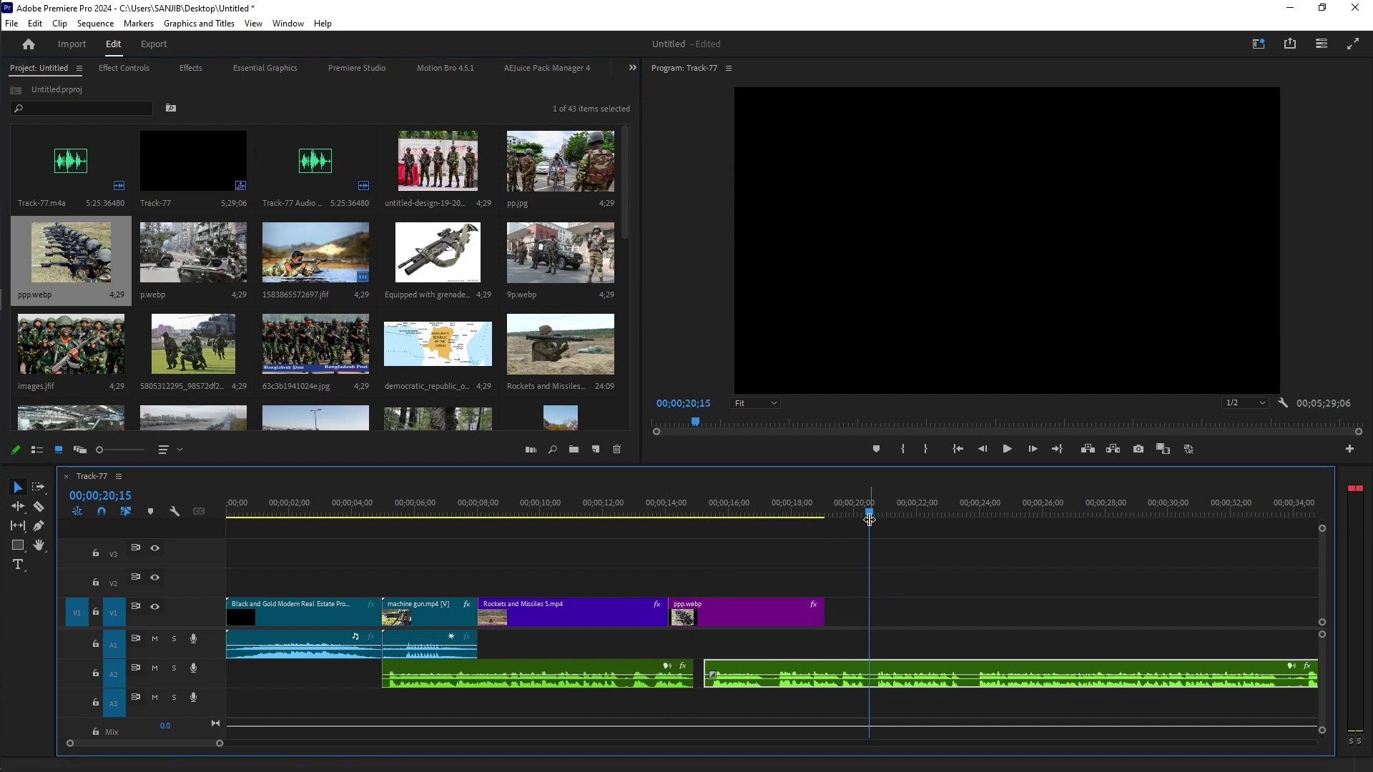
Step: Scale the ppp.webp clip to 152.5 so the image fills the frame
drag(873, 513, 749, 499)
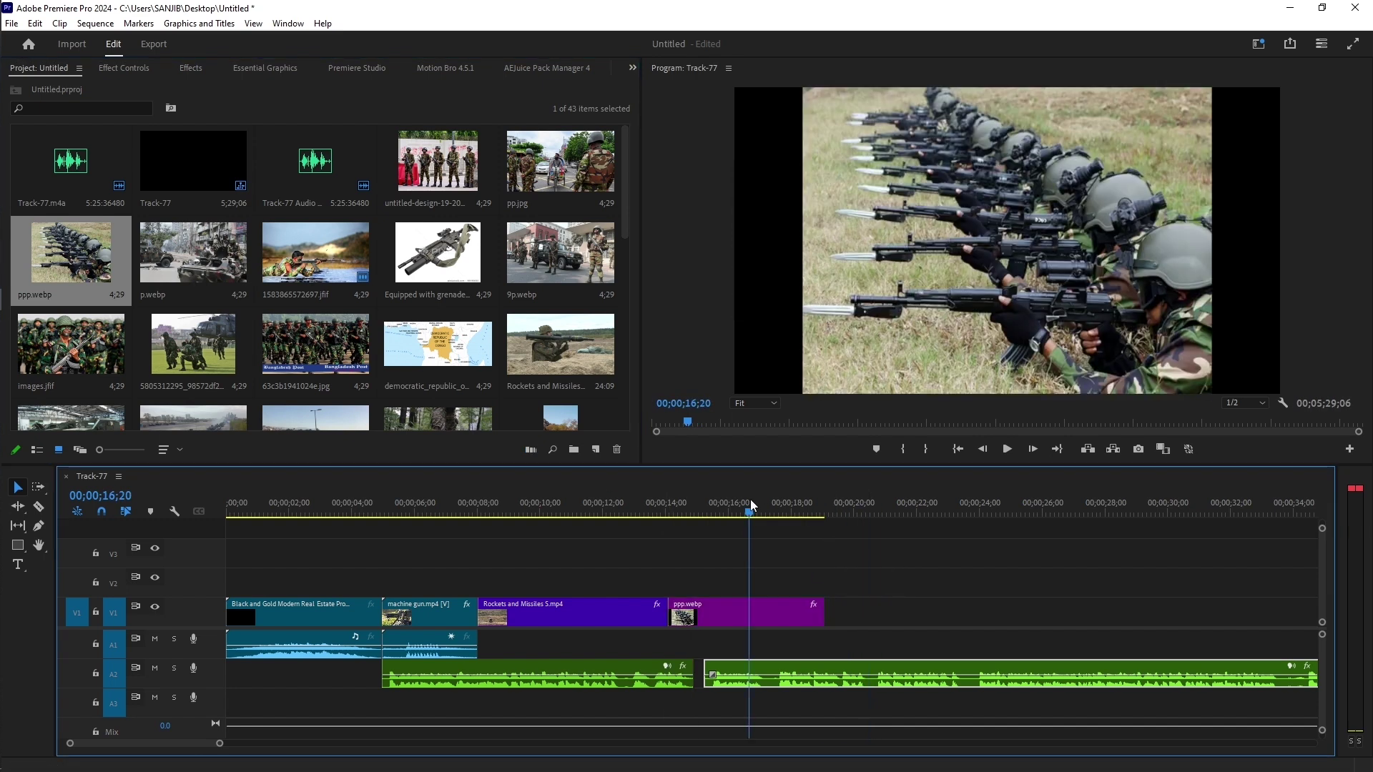
click(762, 602)
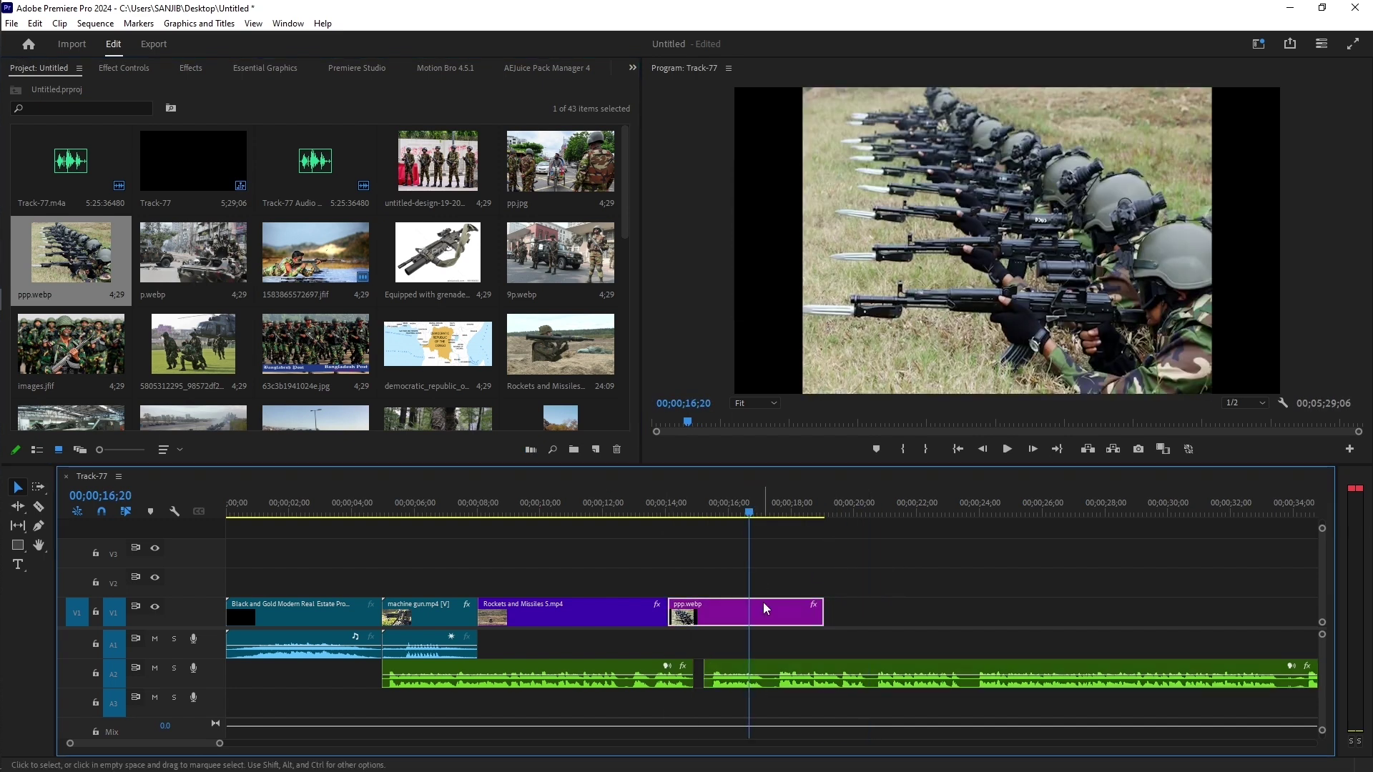
click(110, 65)
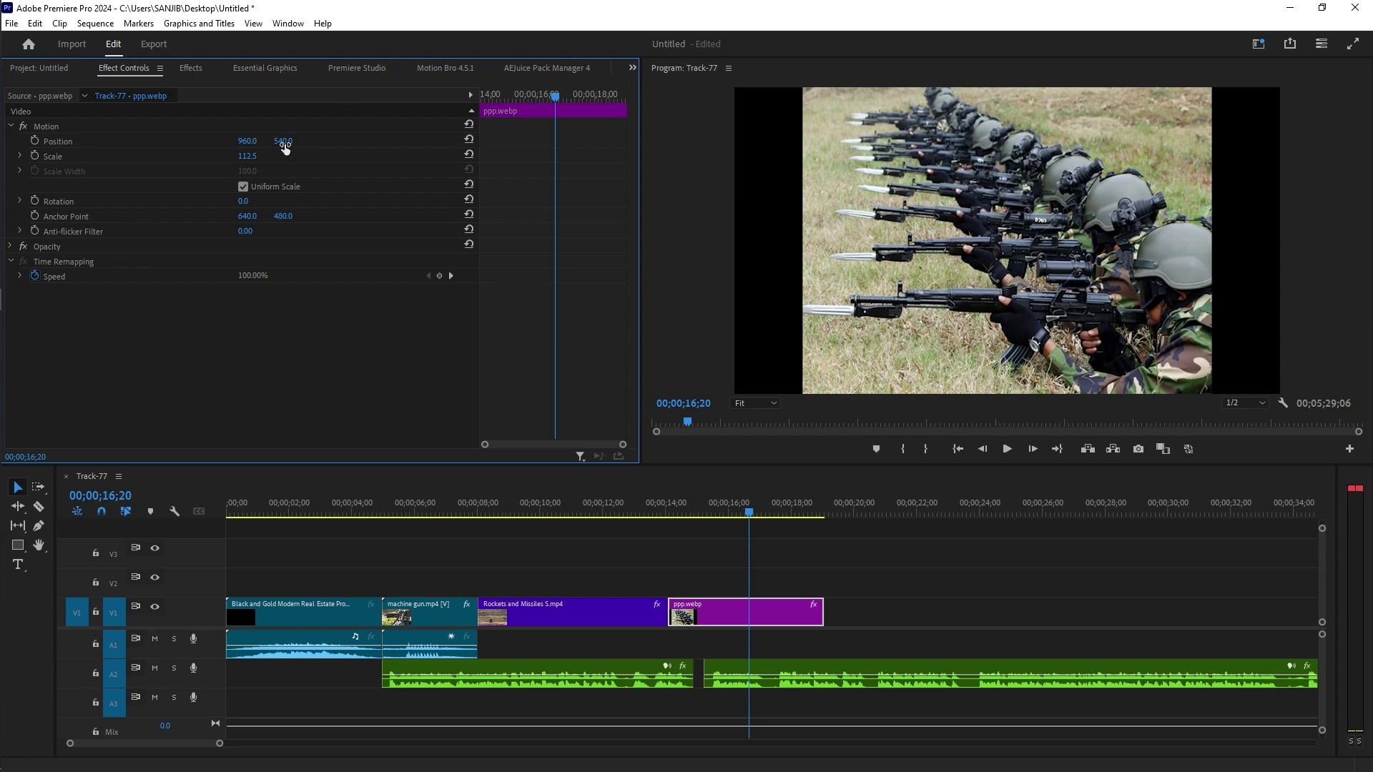
drag(246, 156, 275, 156)
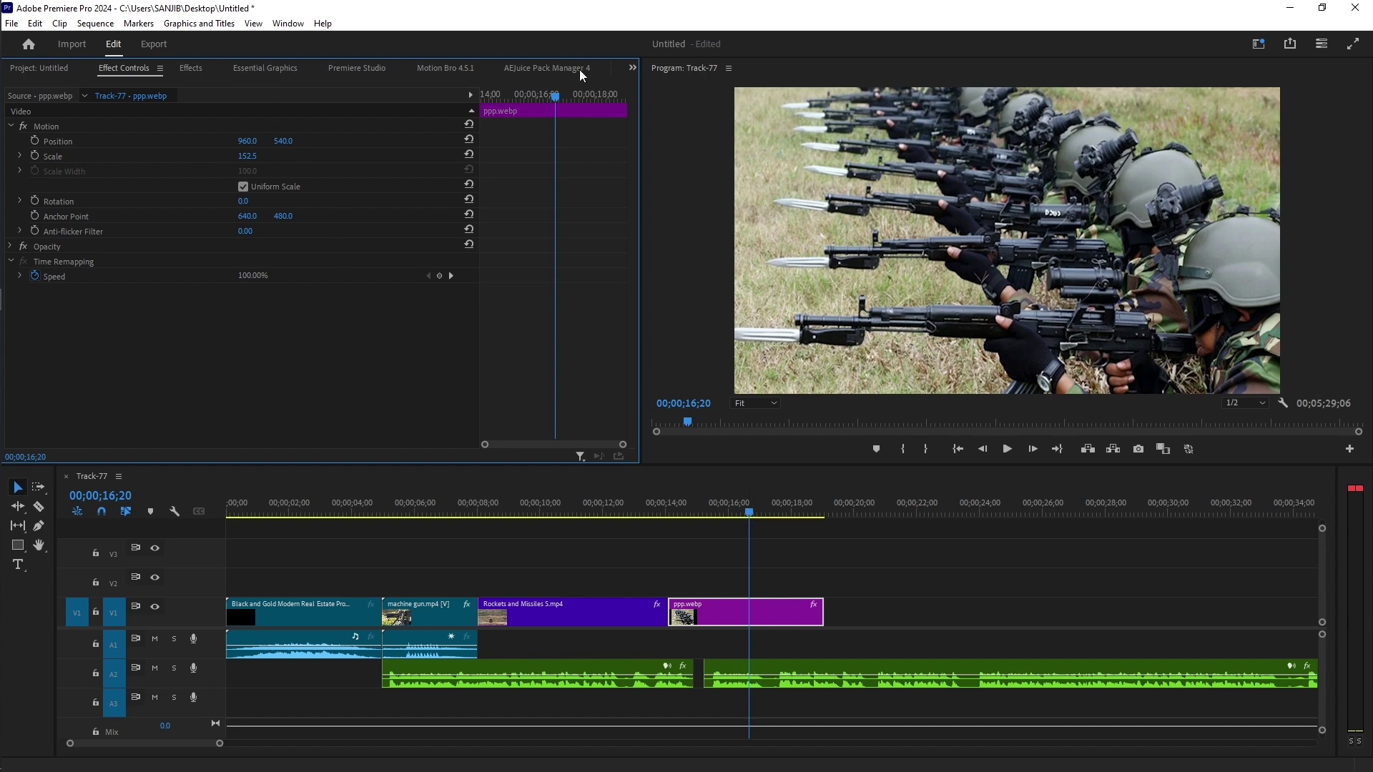
Step: Apply Motion Bro's Simple Slide Pan Crossfade Down (Cubic) transition at the cut between Rockets and Missiles 5.mp4 and ppp.webp
click(633, 68)
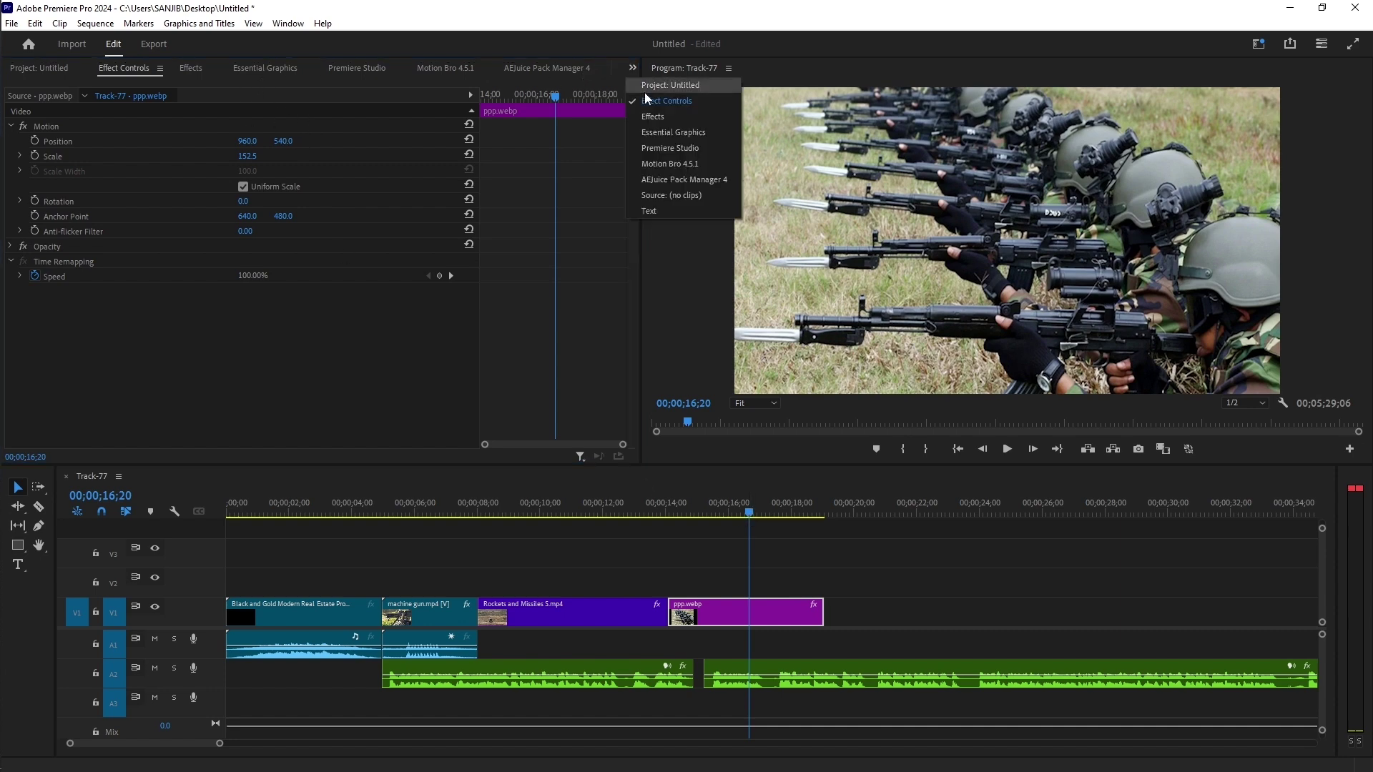
click(670, 165)
mouse_move(179, 205)
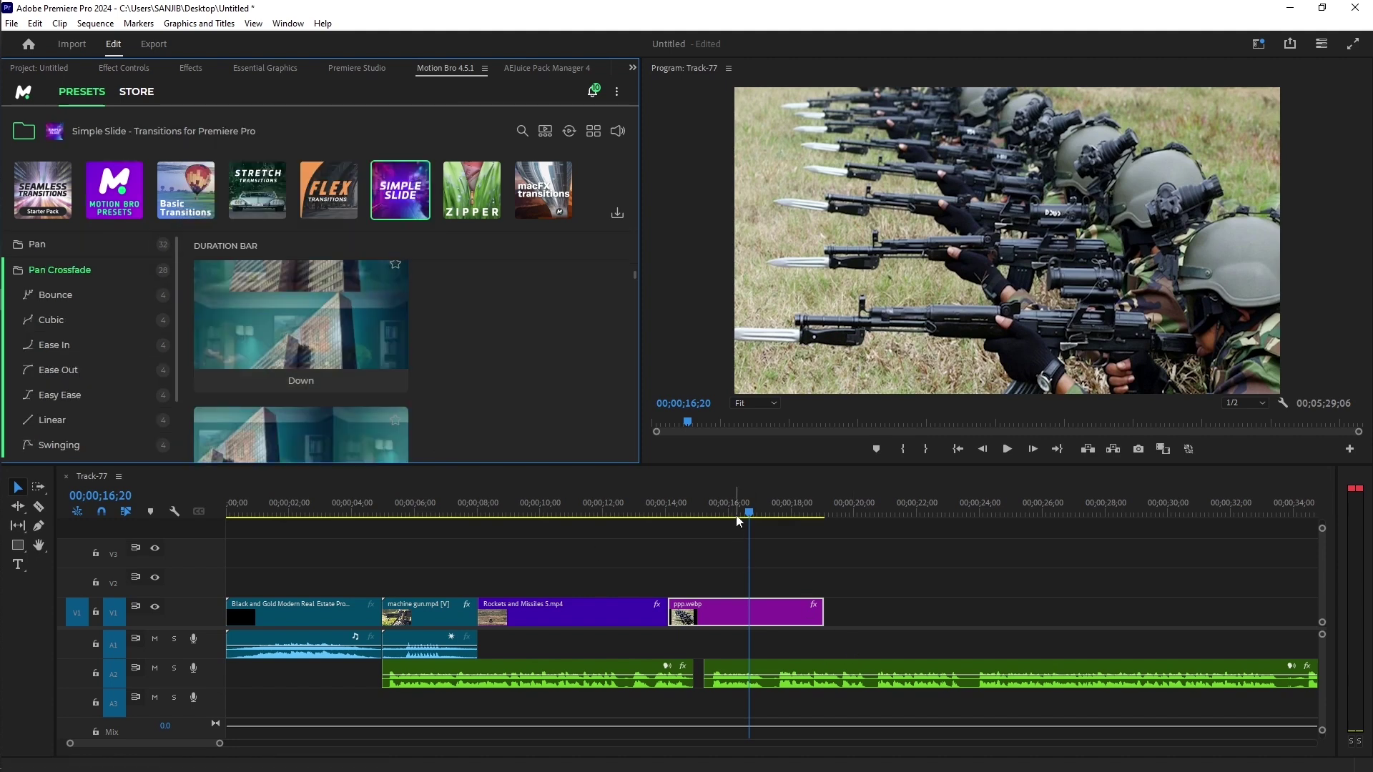
drag(750, 514, 689, 514)
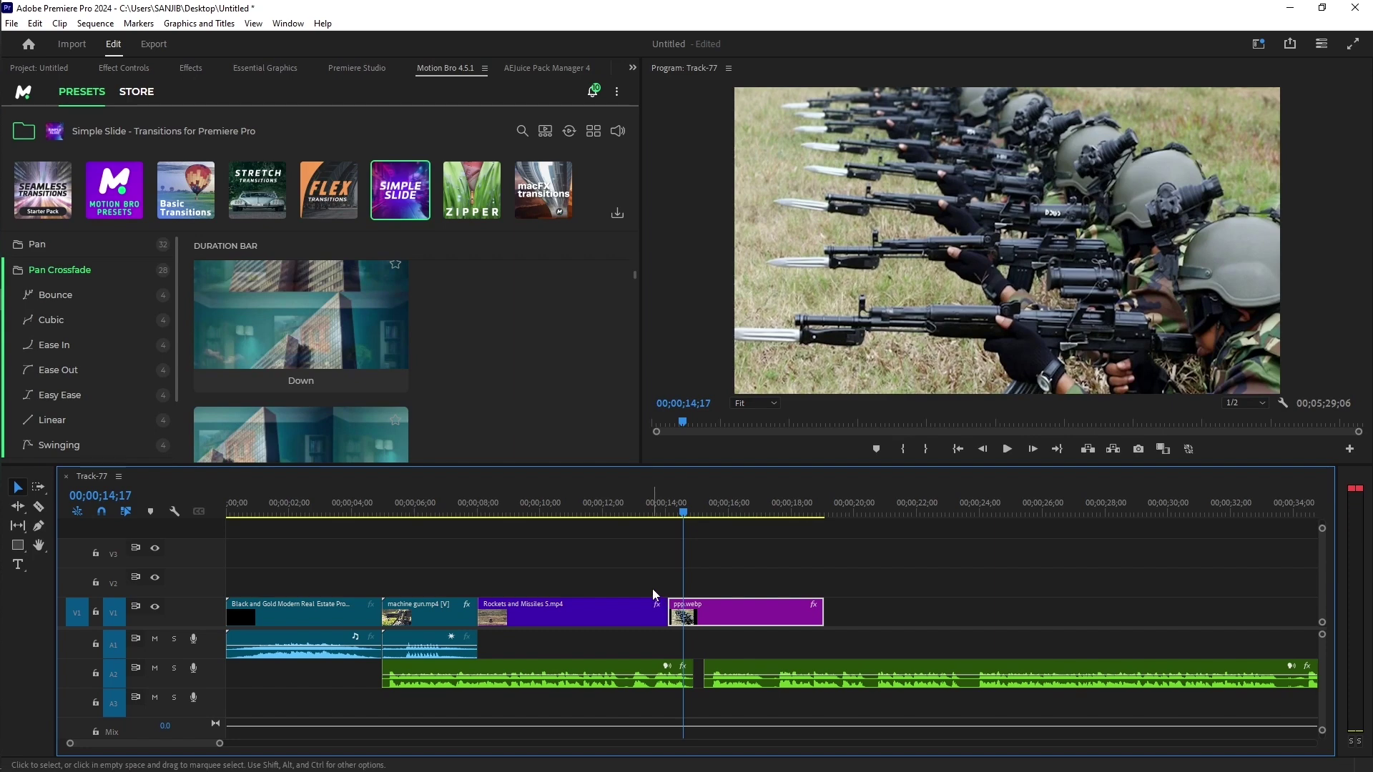
scroll(224, 386, down, 1)
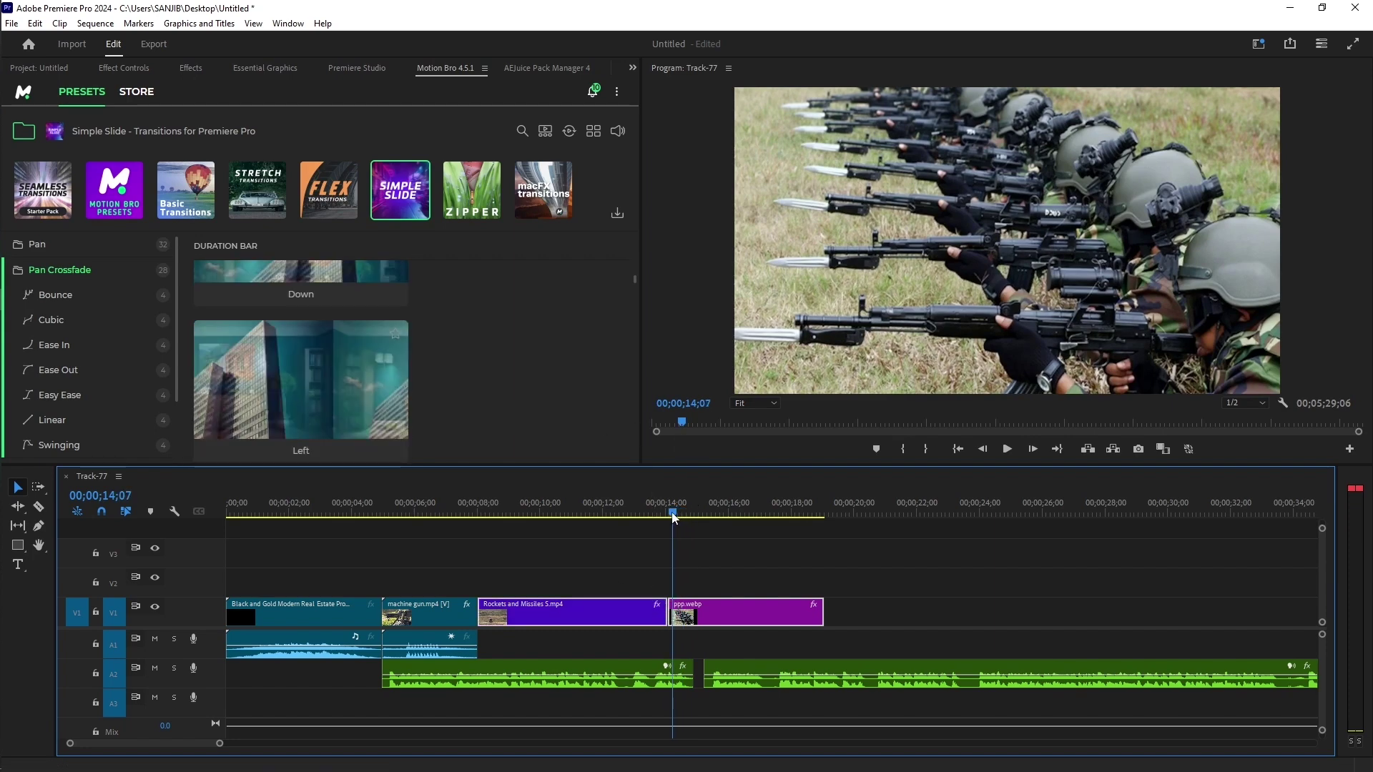
drag(673, 518, 670, 517)
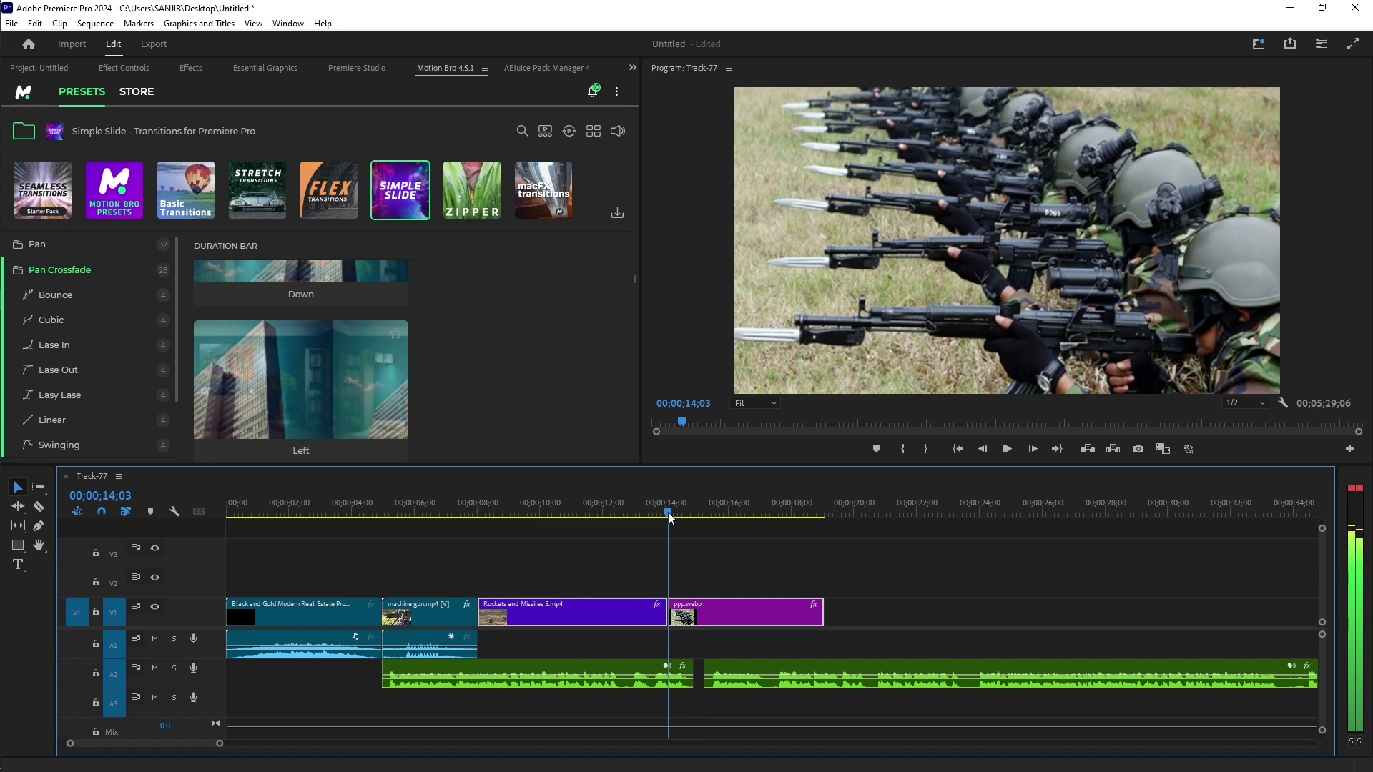
mouse_move(333, 366)
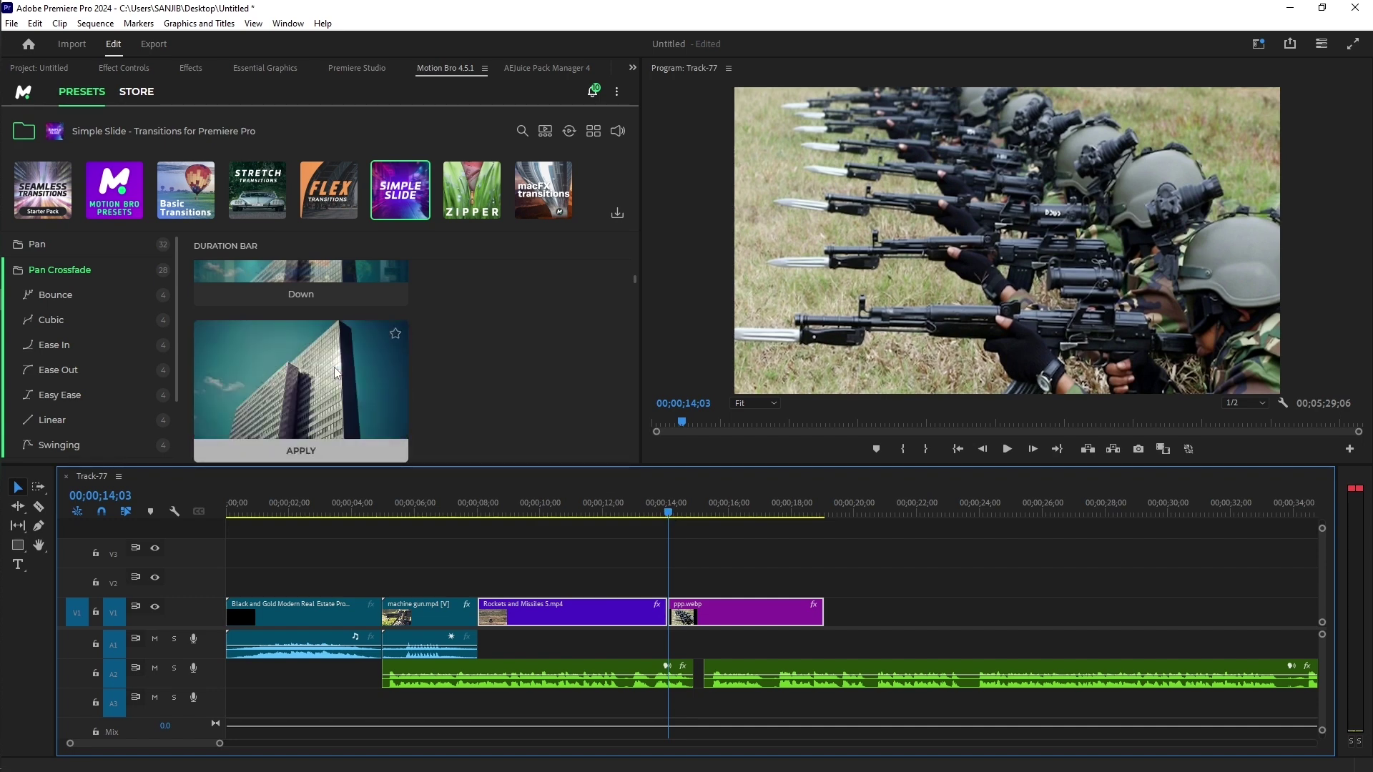
scroll(327, 346, up, 1)
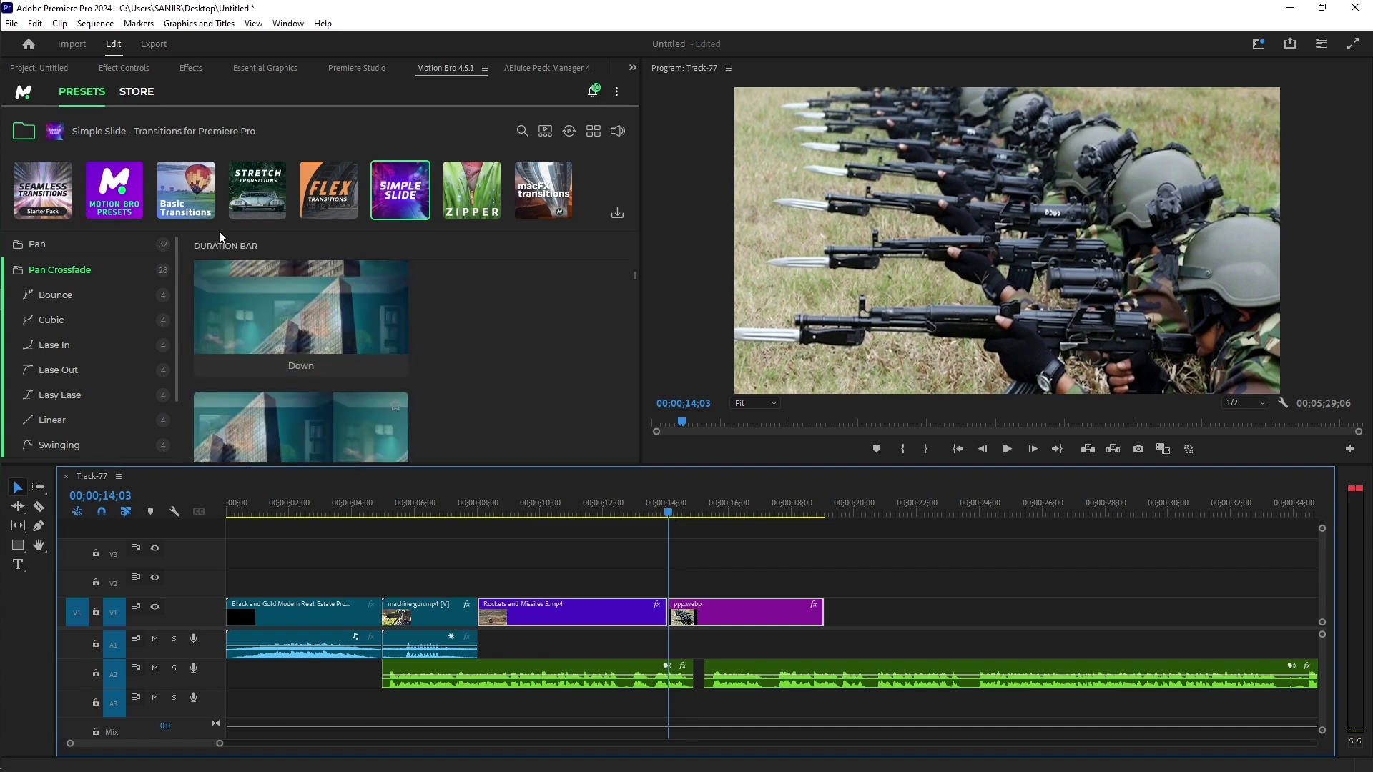
scroll(294, 393, down, 1)
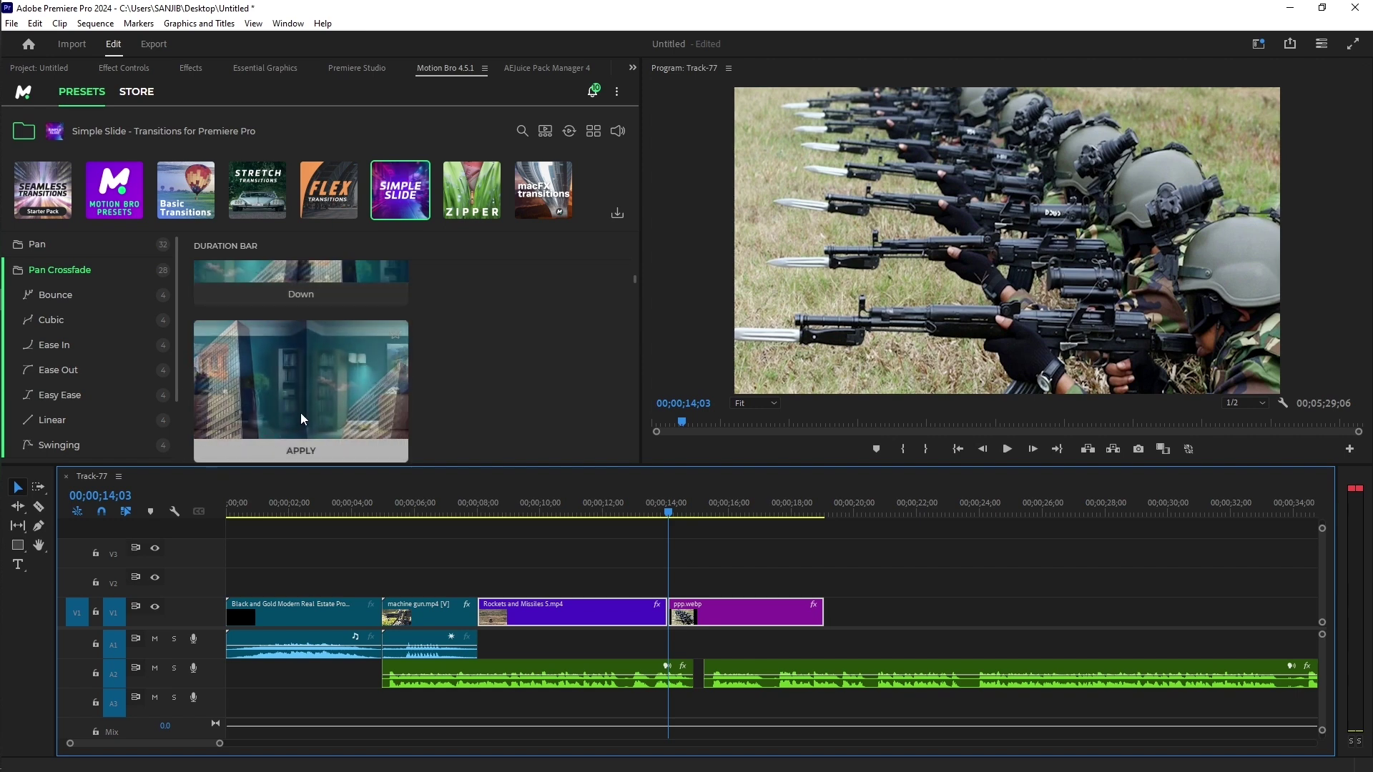
scroll(301, 415, up, 1)
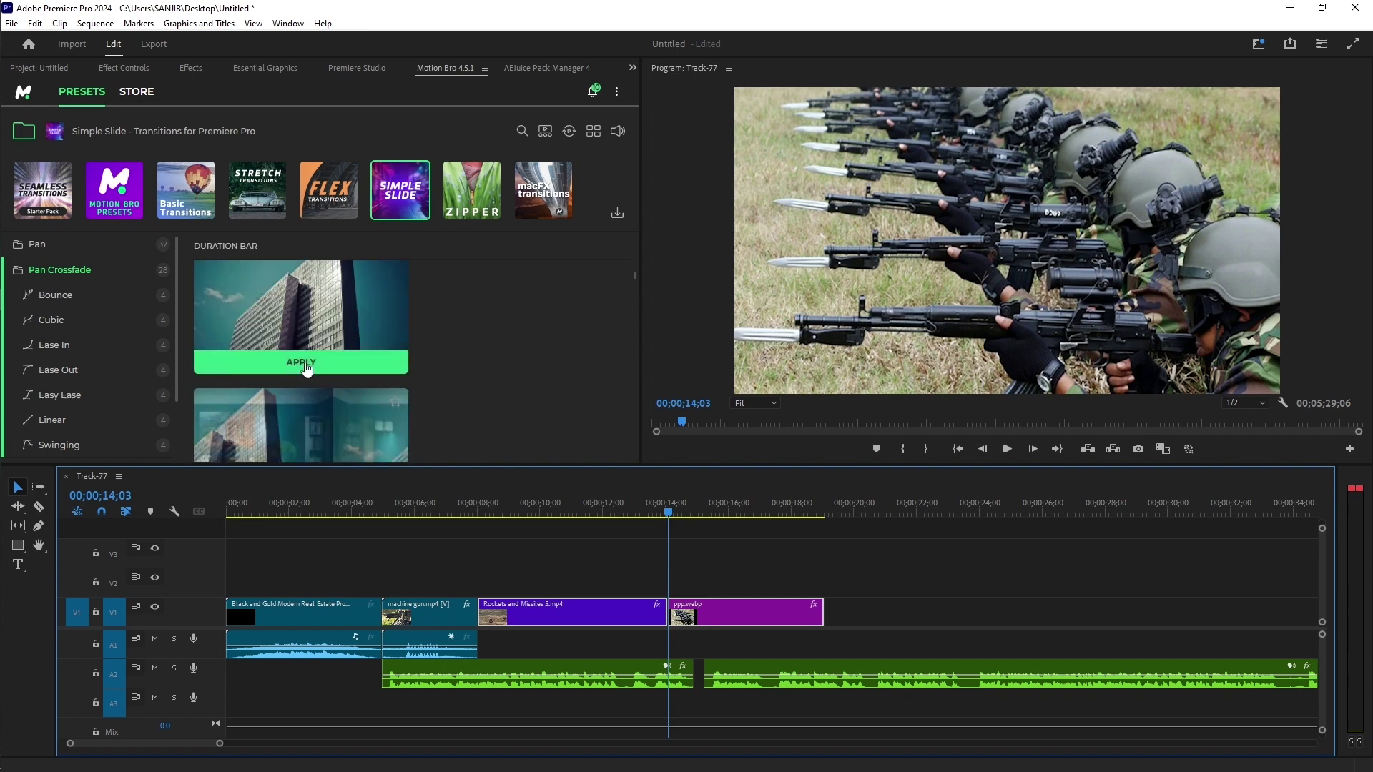
click(306, 365)
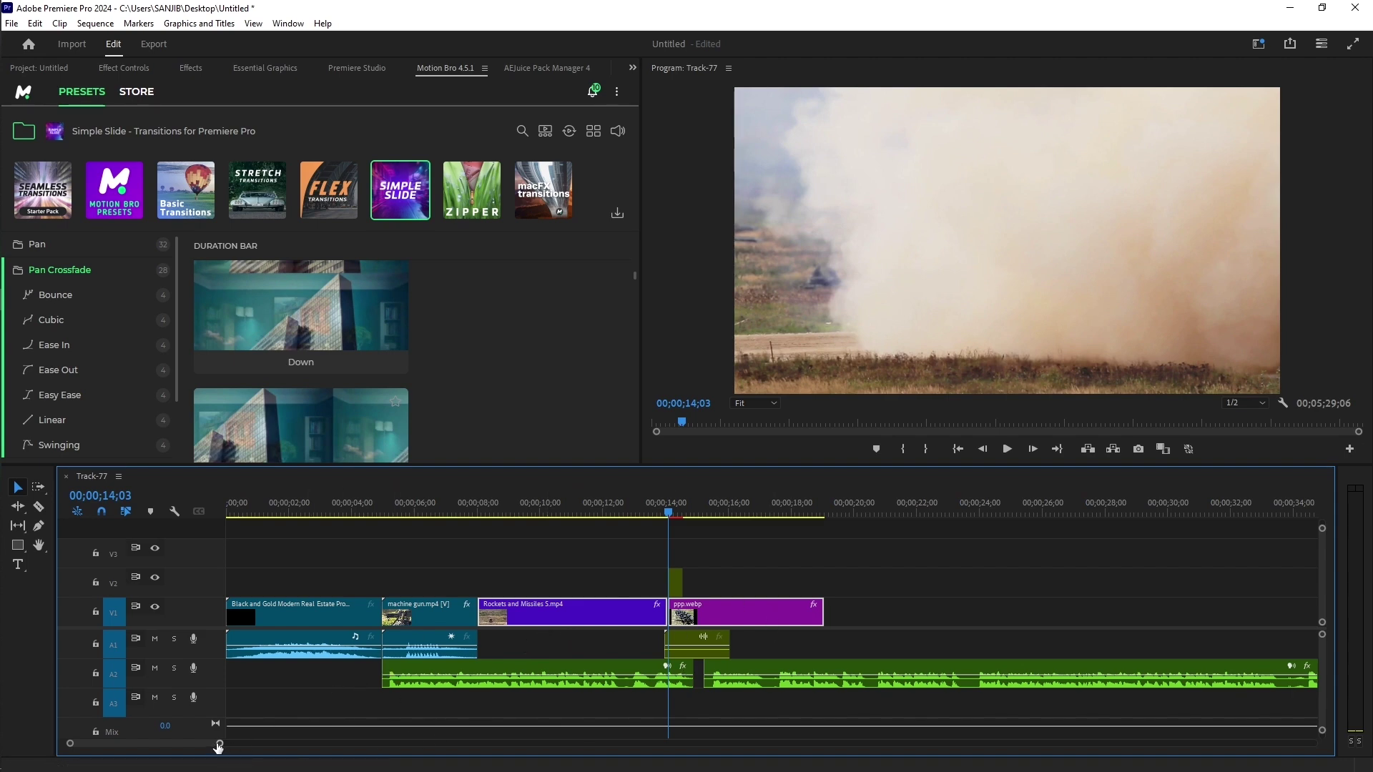
Step: Move the transition and its sound a few frames earlier so it straddles the cut, and preview the result
drag(217, 743, 173, 738)
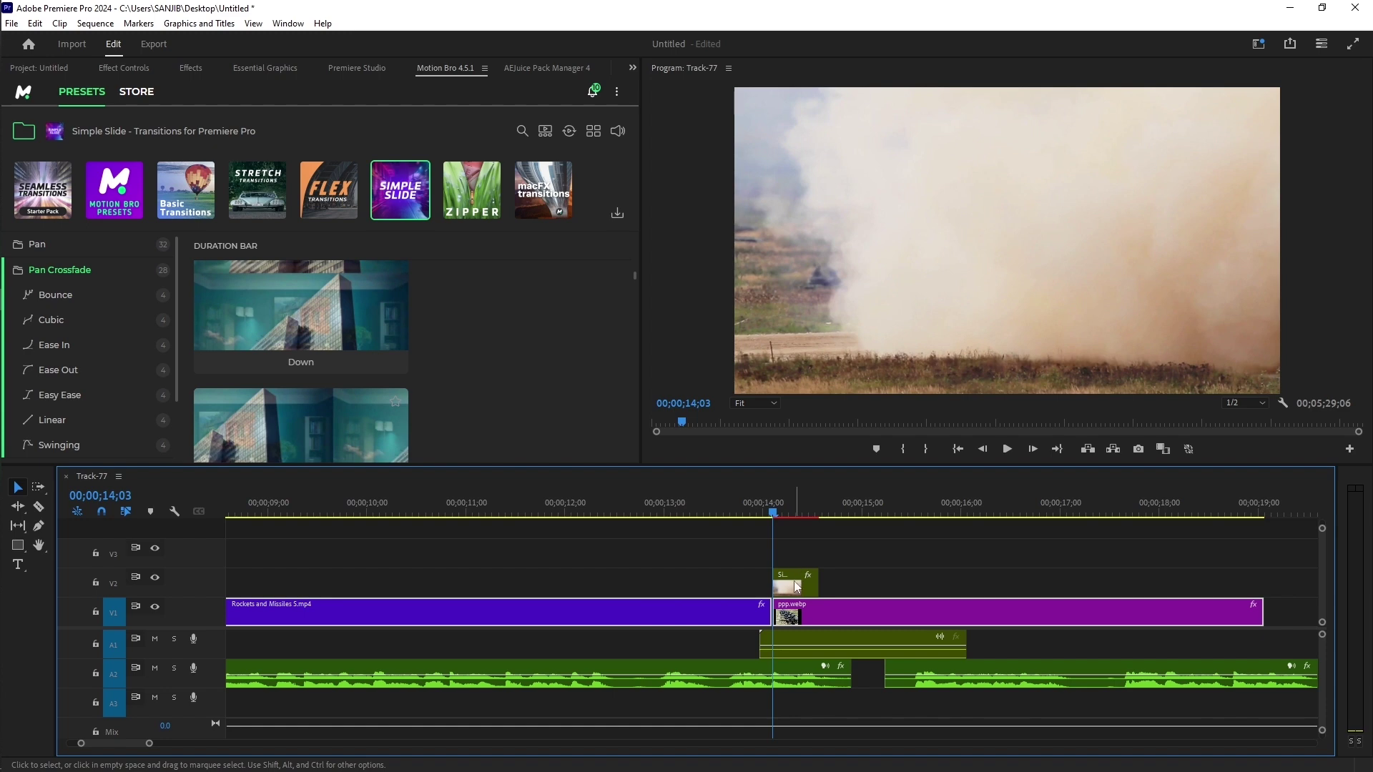
drag(796, 586, 774, 603)
drag(773, 513, 736, 512)
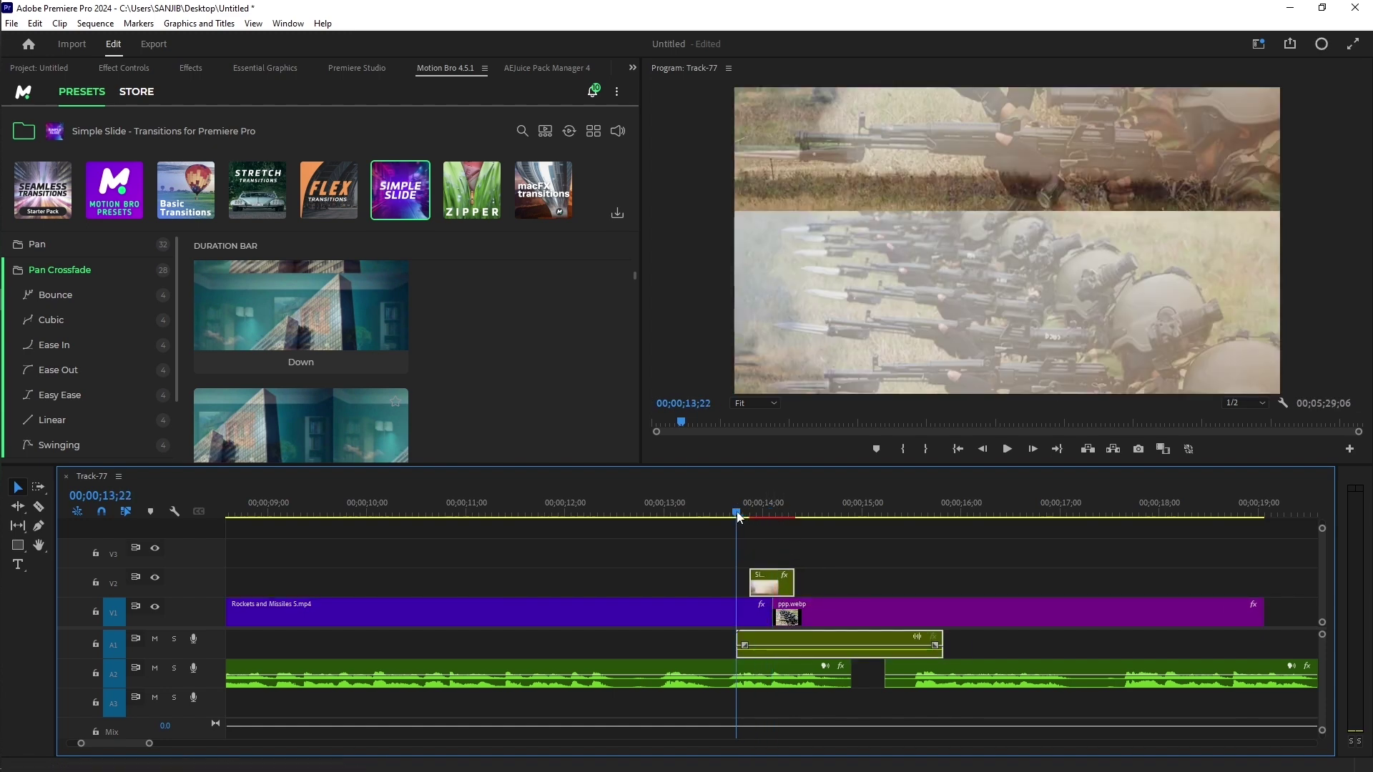
click(1008, 449)
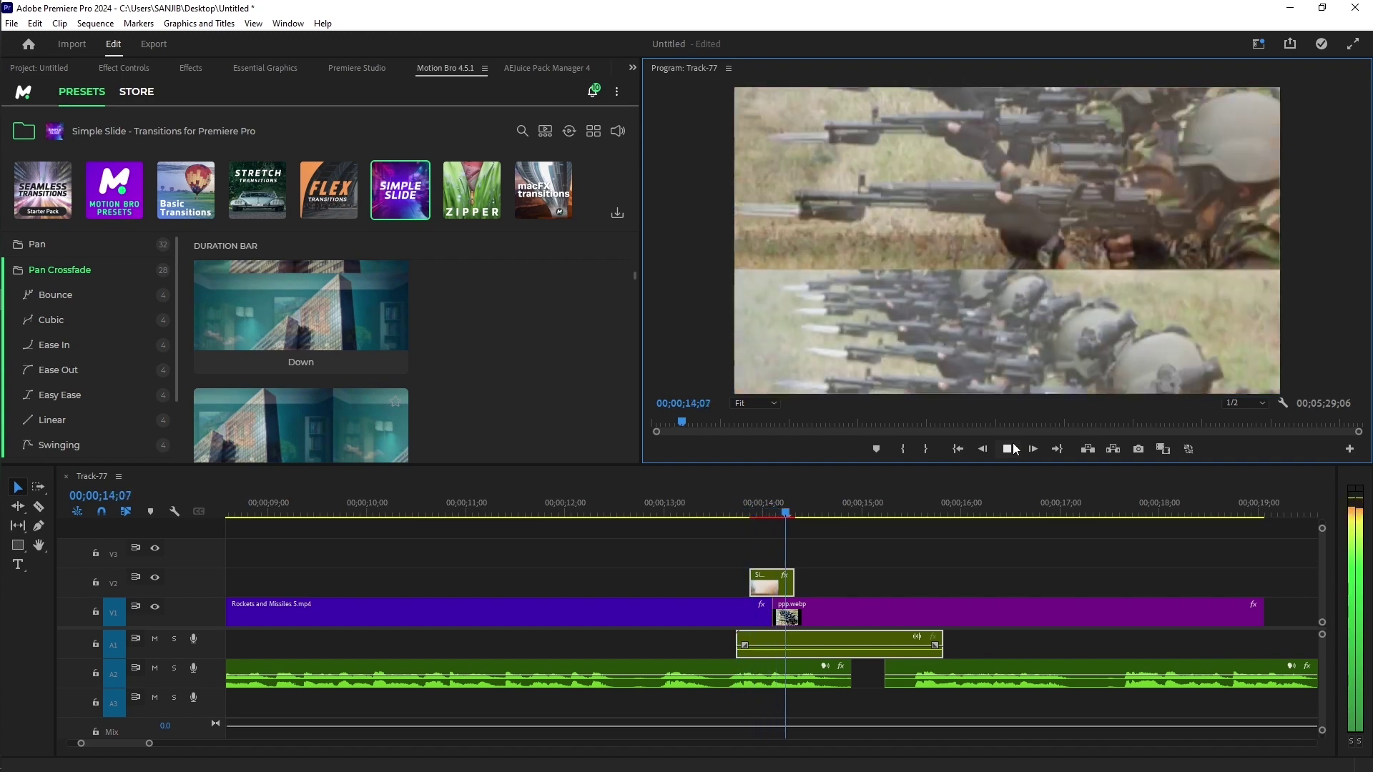
click(1008, 449)
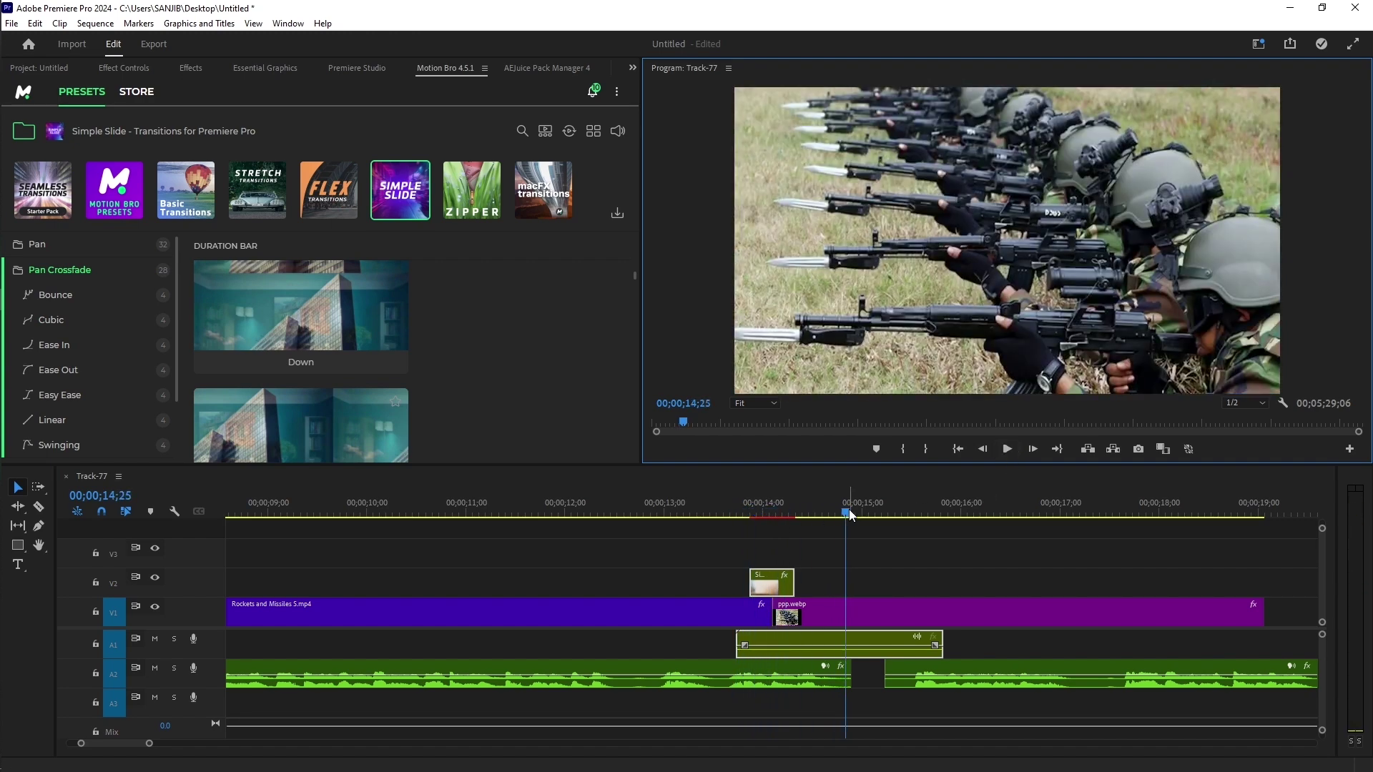
drag(850, 515, 804, 515)
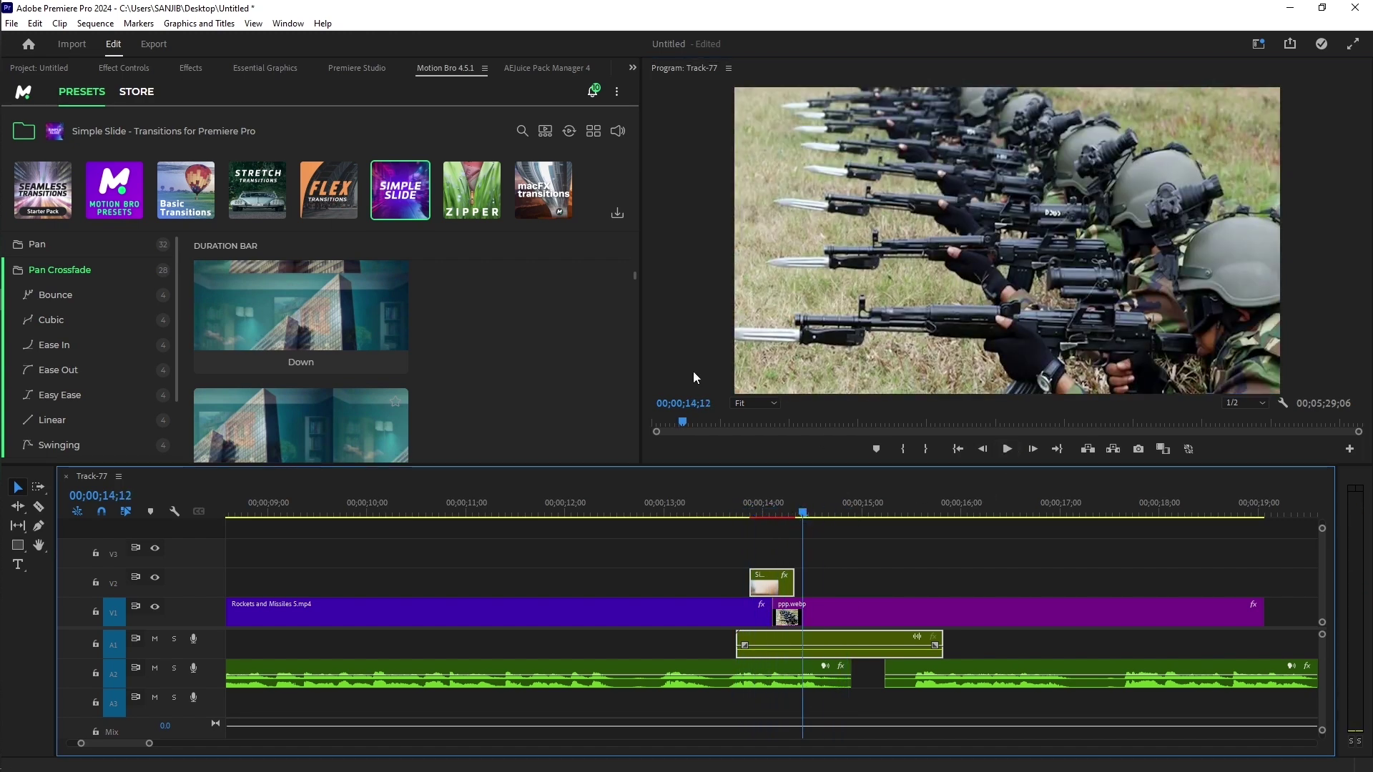
Step: Keyframe the selected transition clip's Scale Width at 00;00;14;12, and set it to 133.0 with another keyframe at 00;00;18;23
click(124, 69)
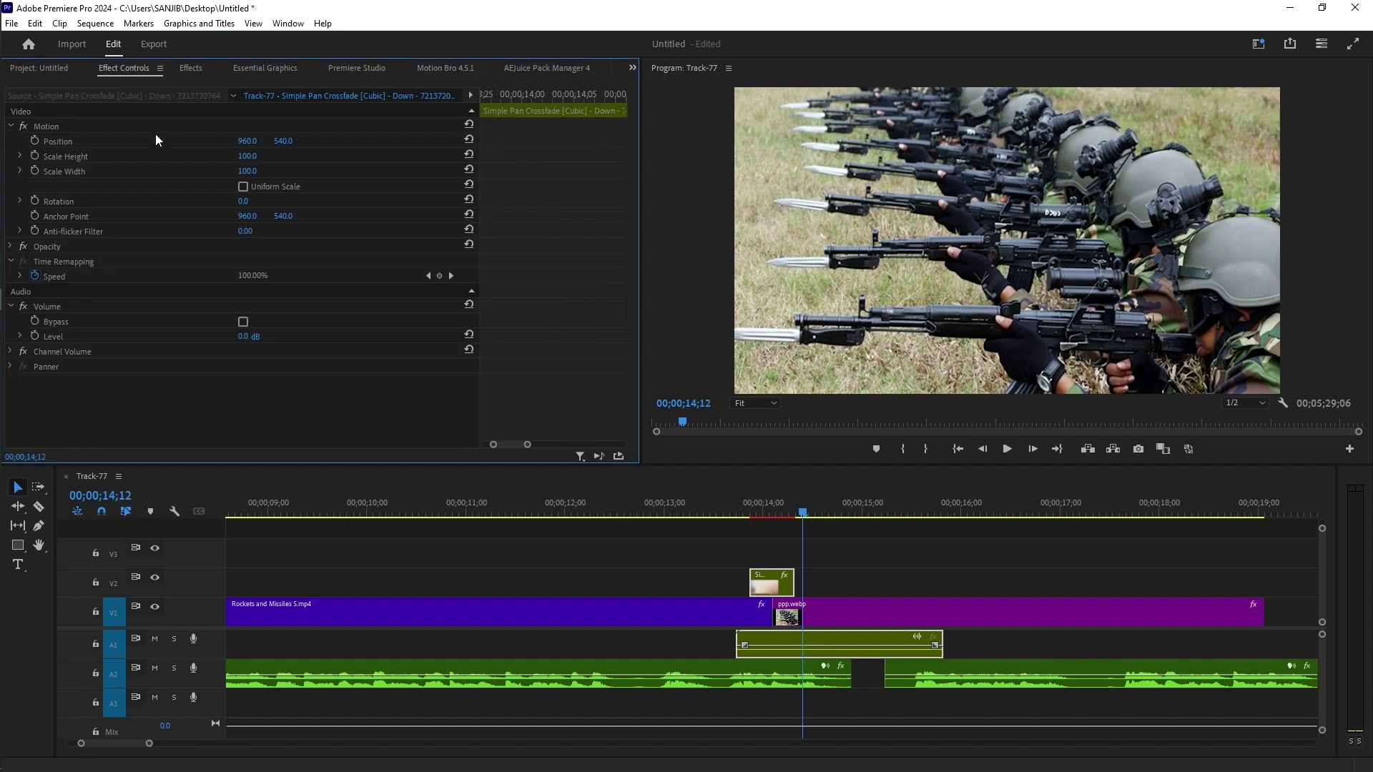
click(35, 171)
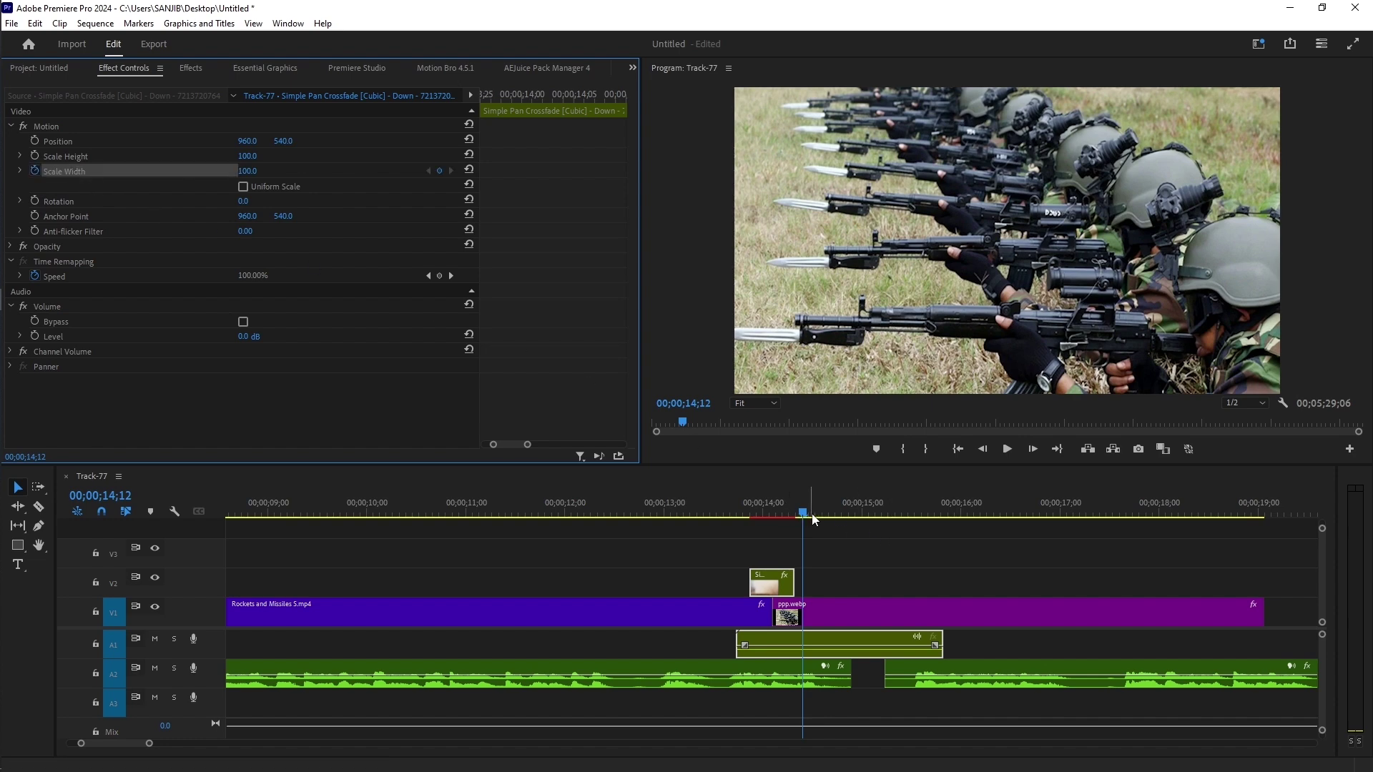
drag(837, 516, 1237, 588)
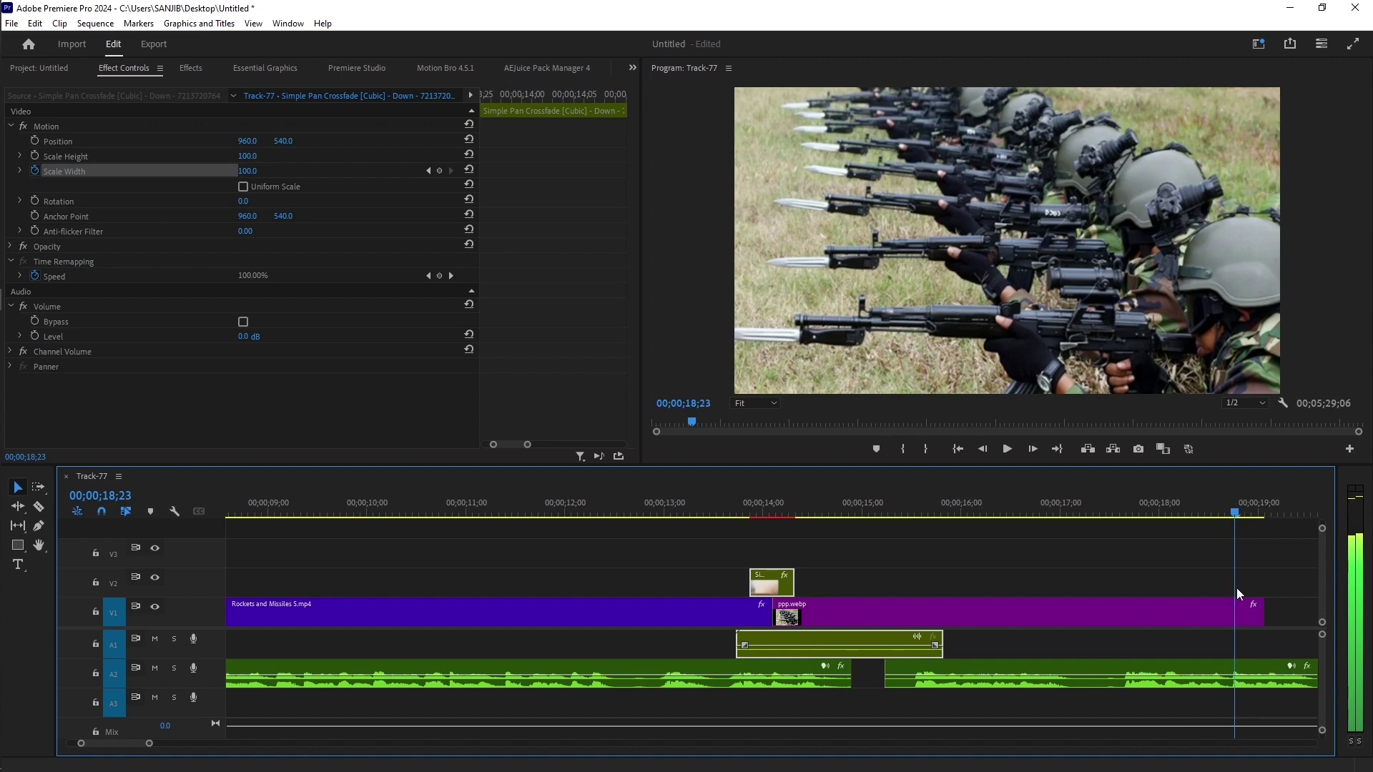
click(440, 170)
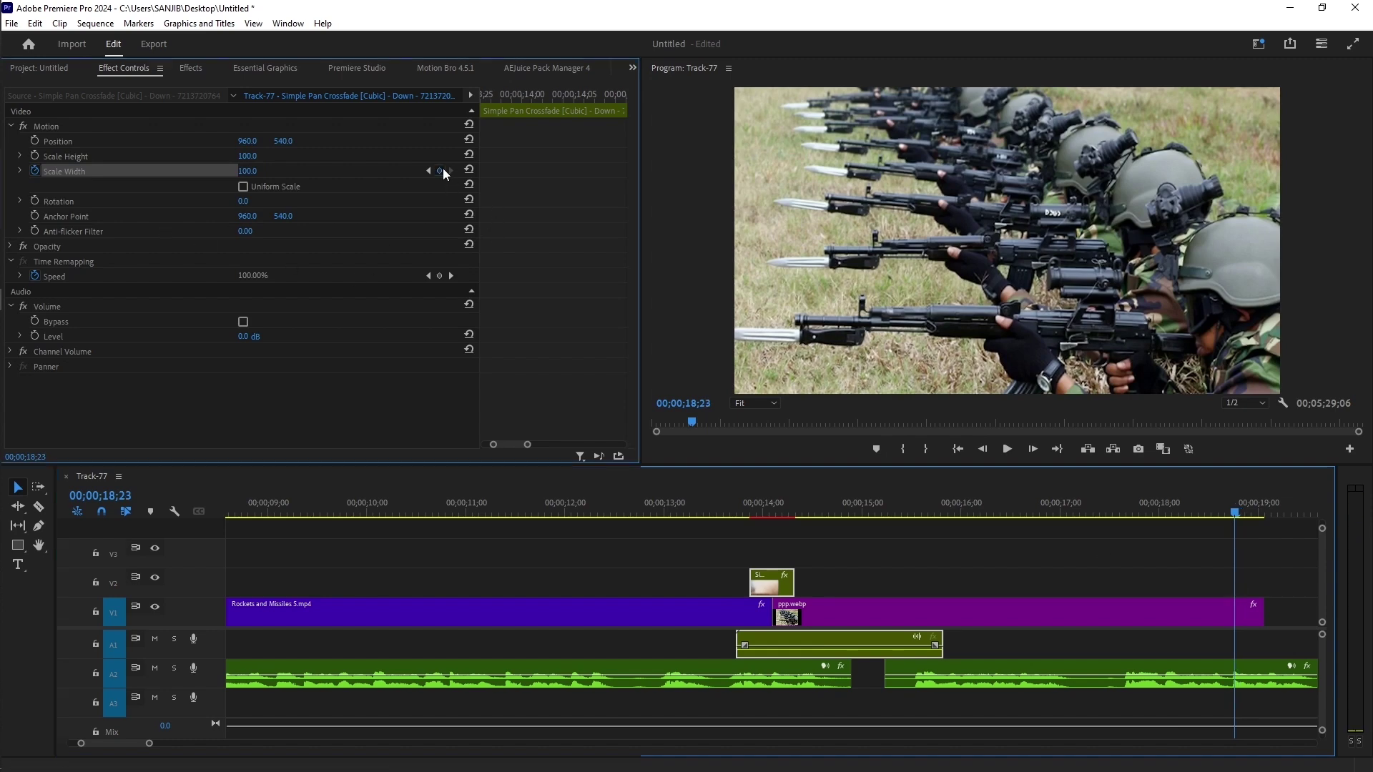
drag(243, 170, 257, 171)
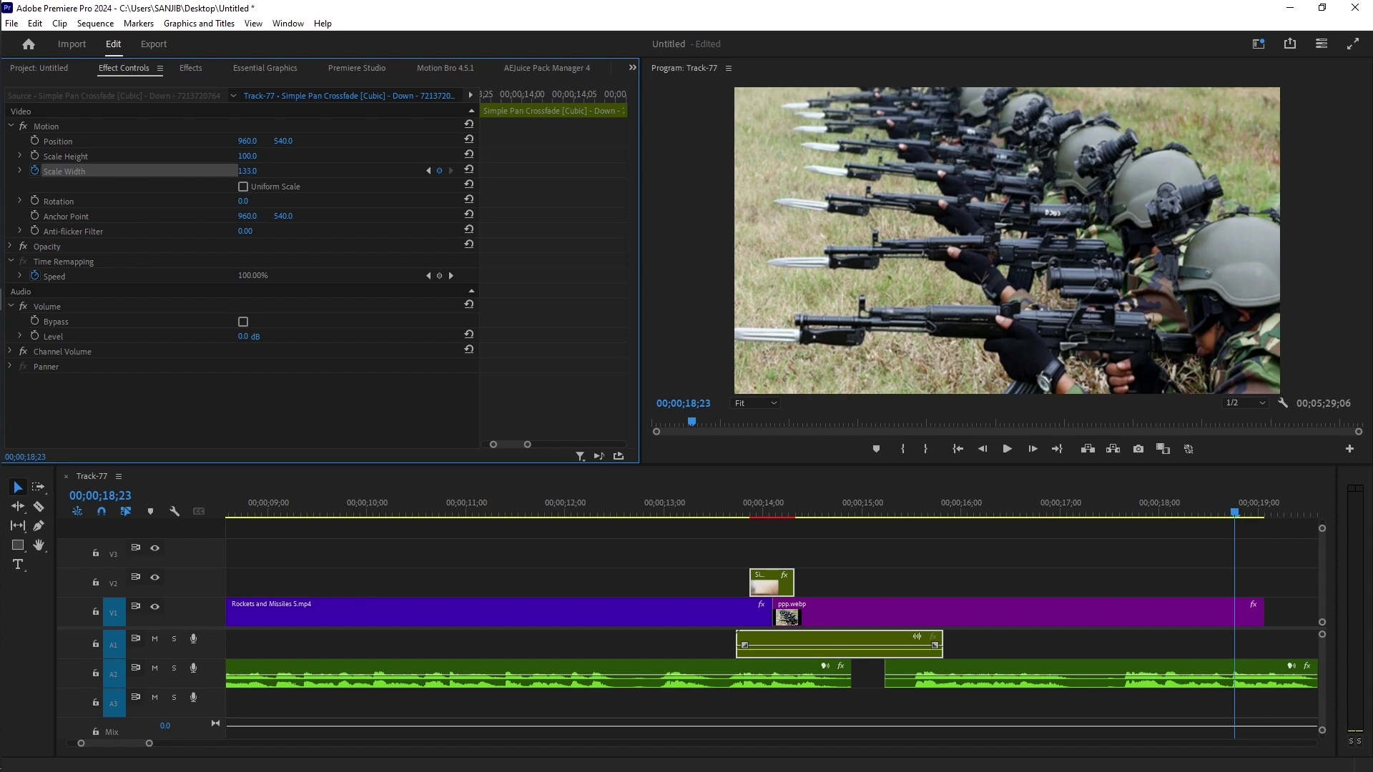
Step: Add Scale keyframes to the ppp.webp clip at 00;00;18;23 and 00;00;14;11, keeping the value at 152.5
drag(258, 171, 258, 172)
click(1002, 616)
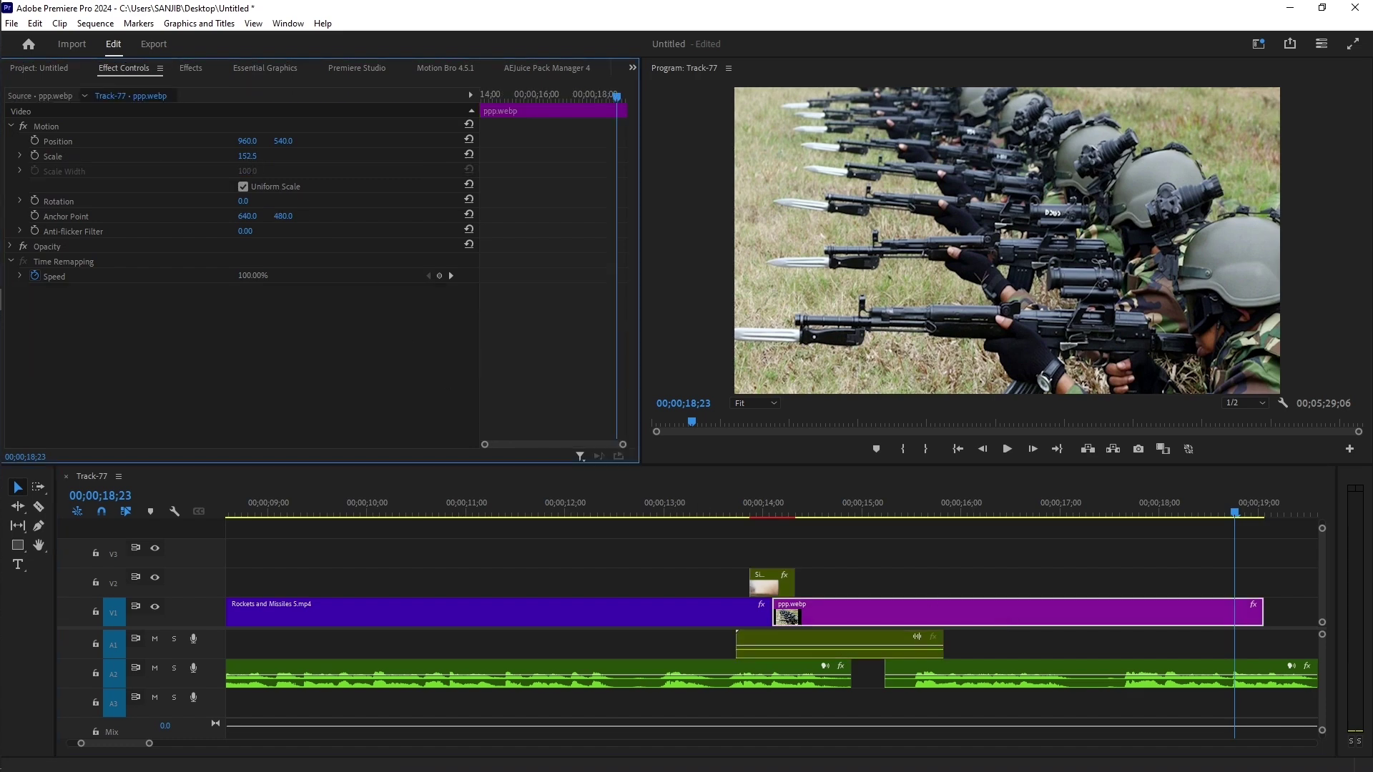
click(250, 157)
click(1021, 587)
click(1015, 612)
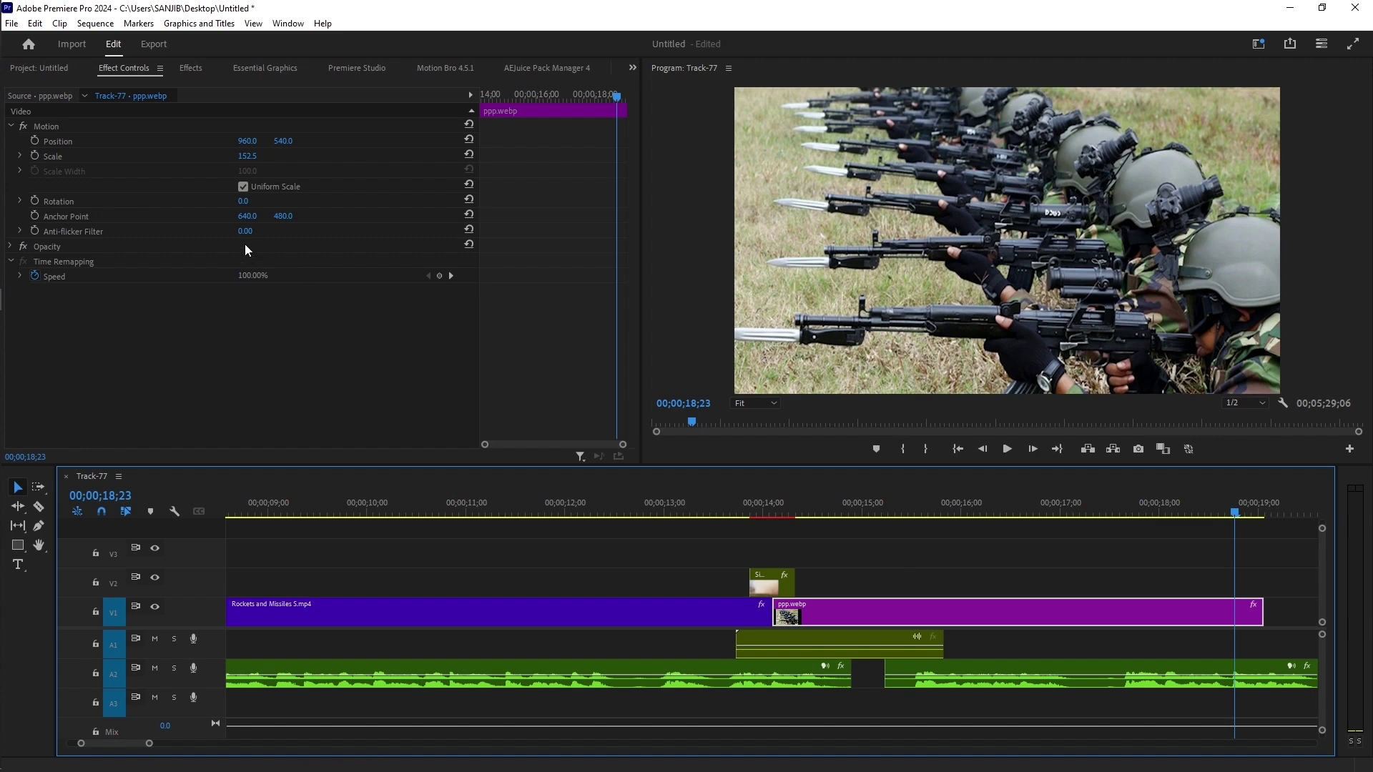
click(36, 154)
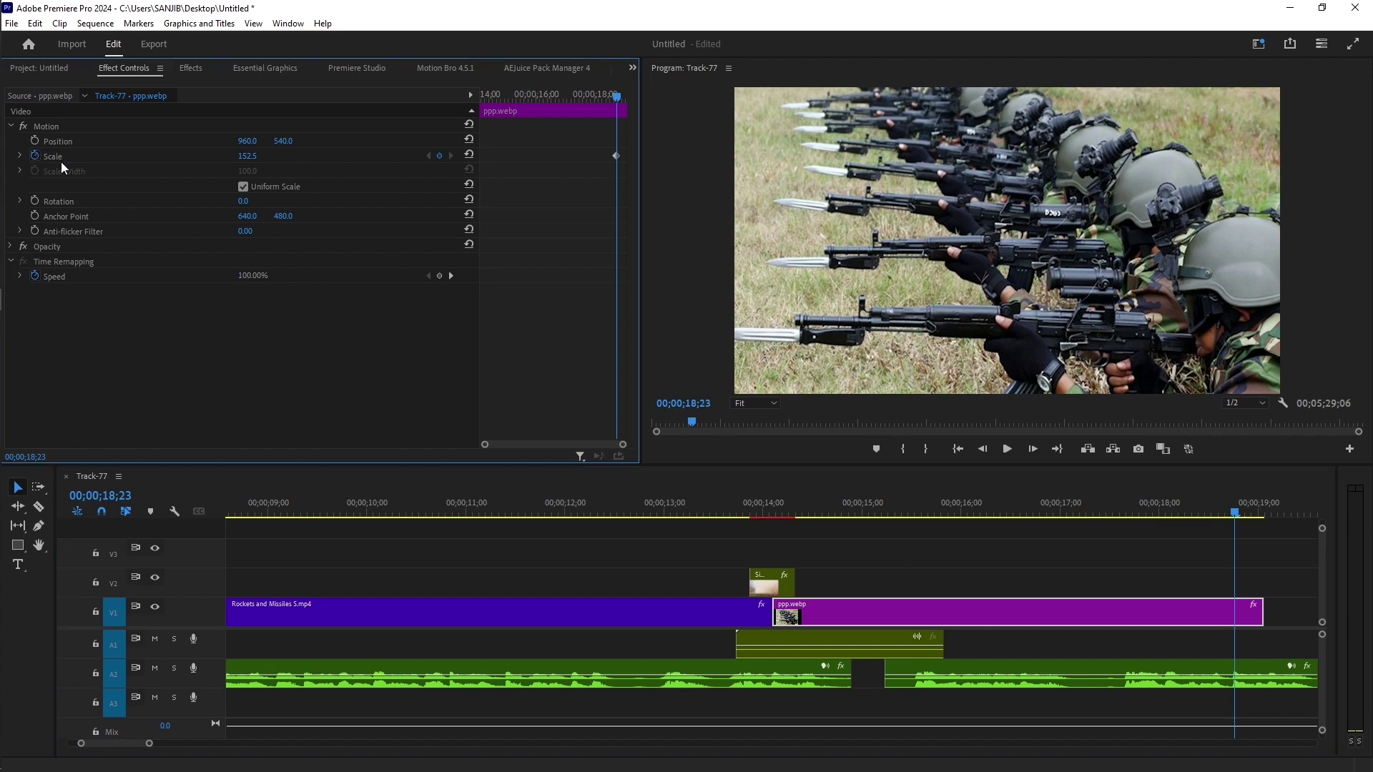
drag(1207, 516, 796, 492)
click(439, 156)
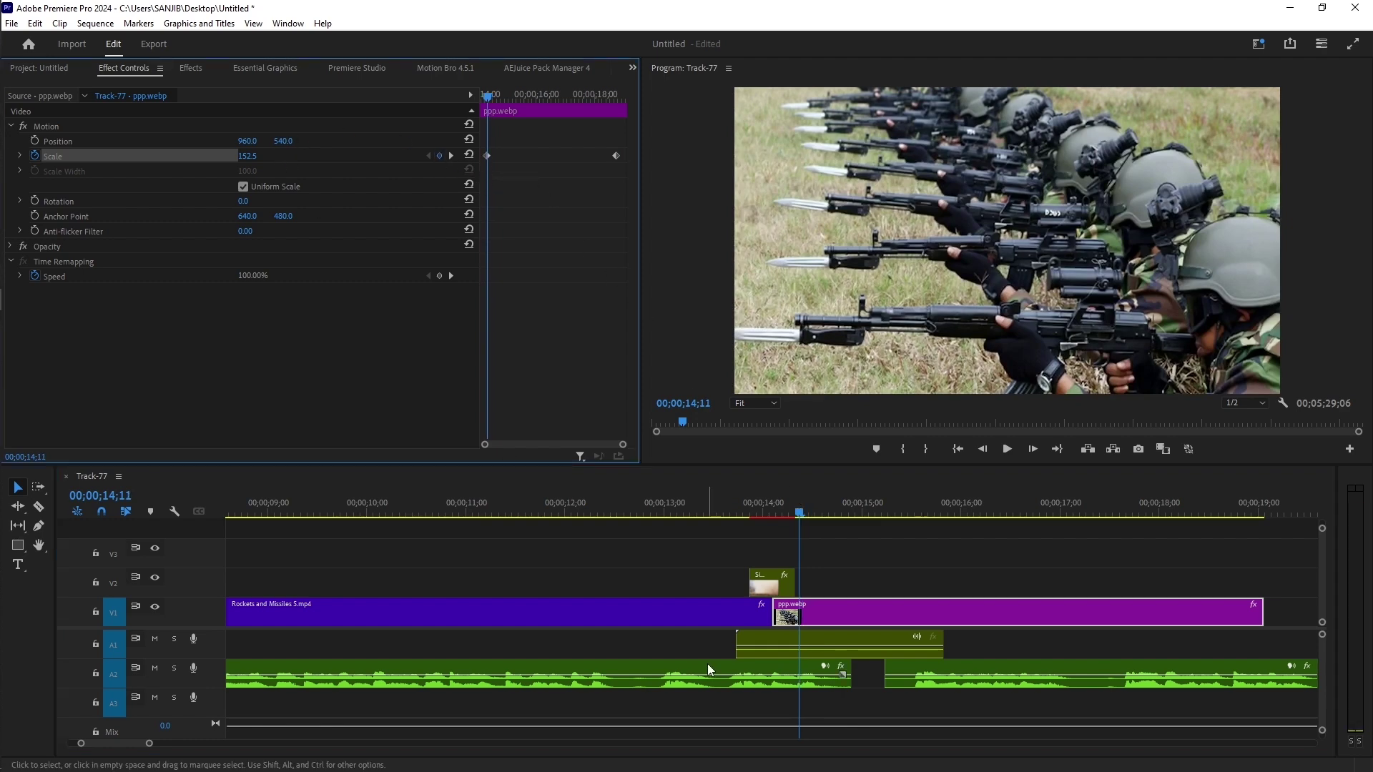
Step: Set ppp.webp's Scale to 170.5 at the 00;00;18;23 keyframe, and ease both Scale keyframes, using Ease In on the last one
click(451, 155)
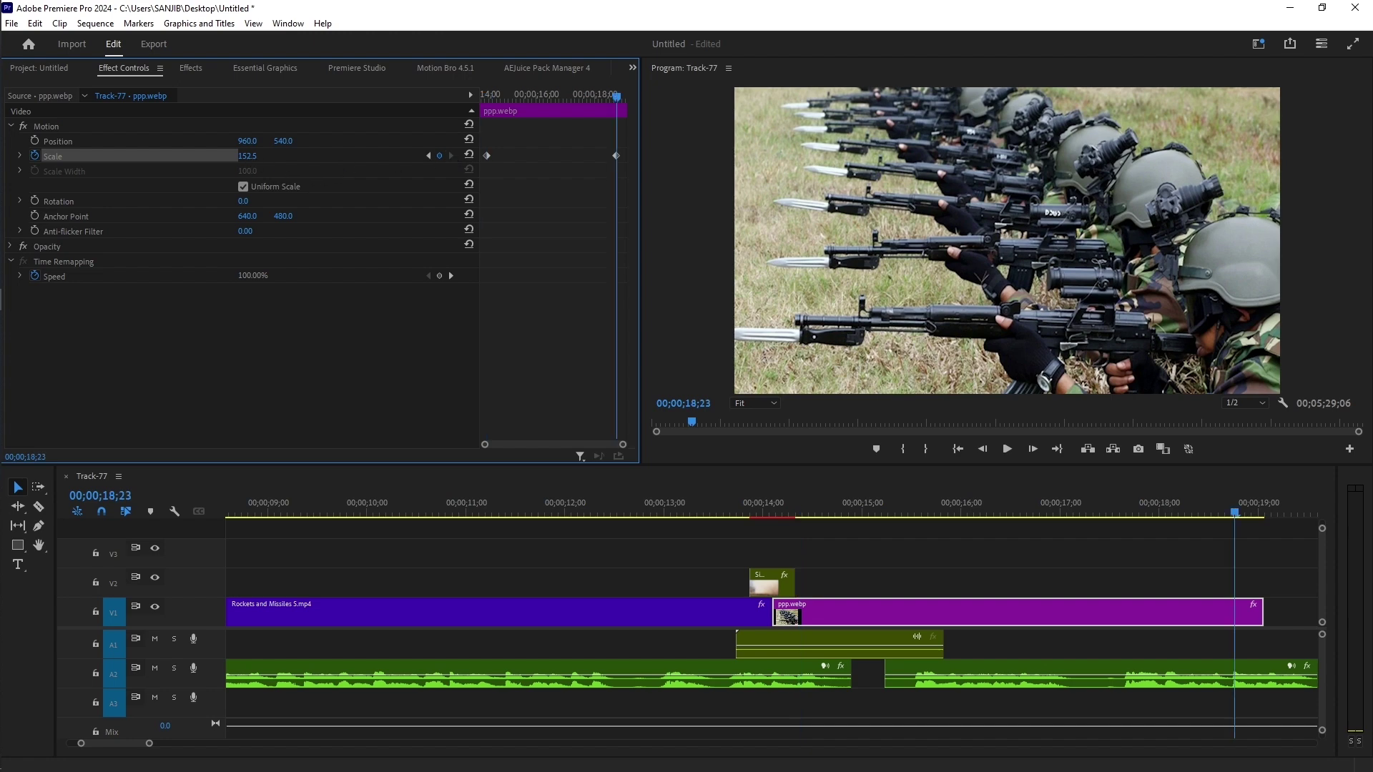
drag(248, 156, 258, 157)
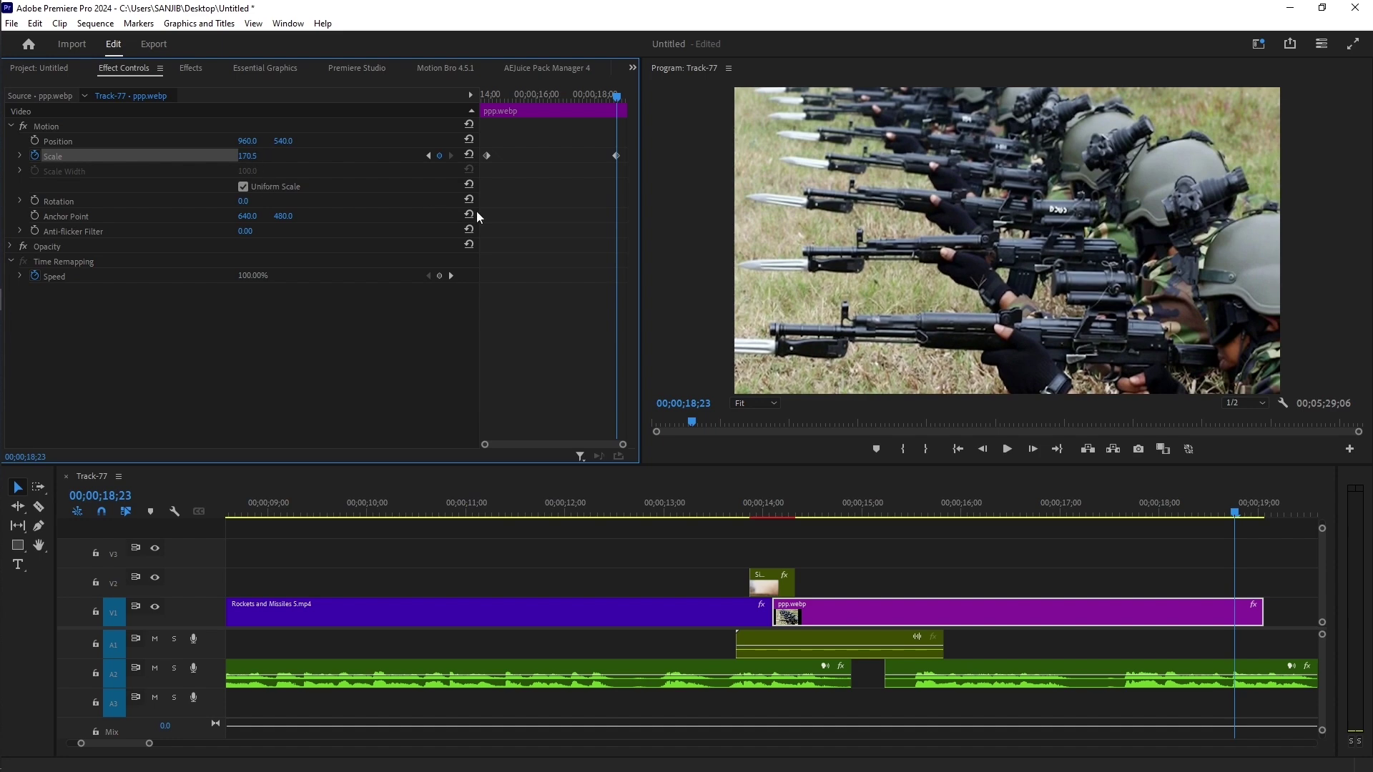
right_click(614, 156)
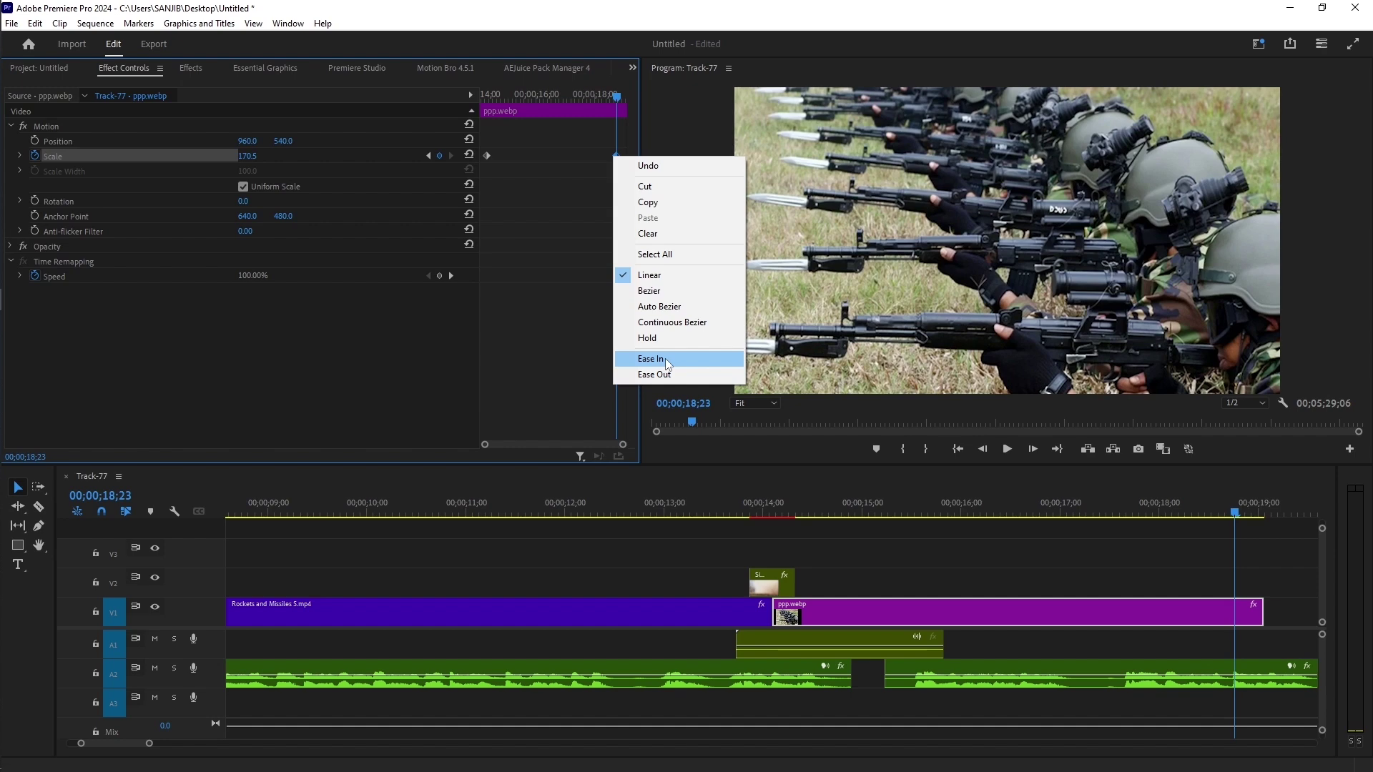
click(665, 360)
right_click(485, 155)
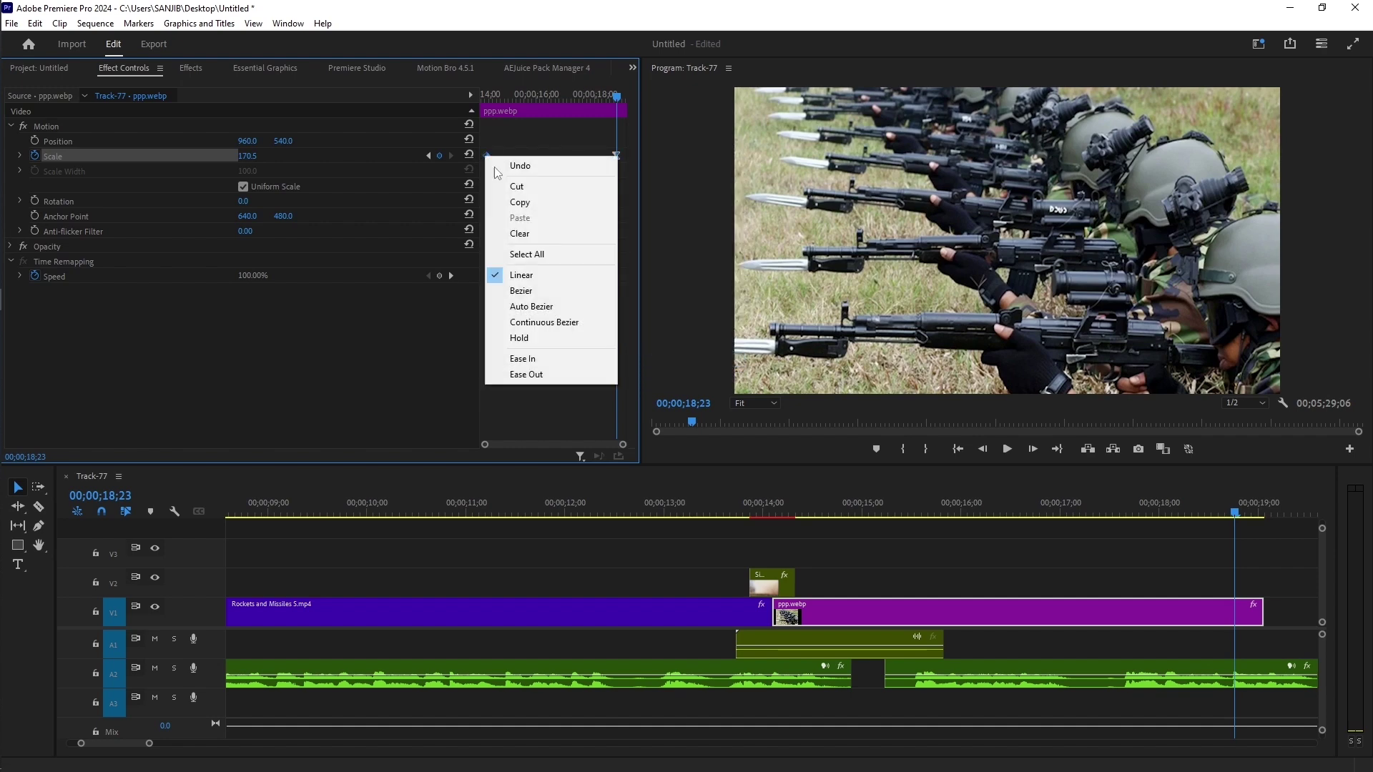
click(560, 368)
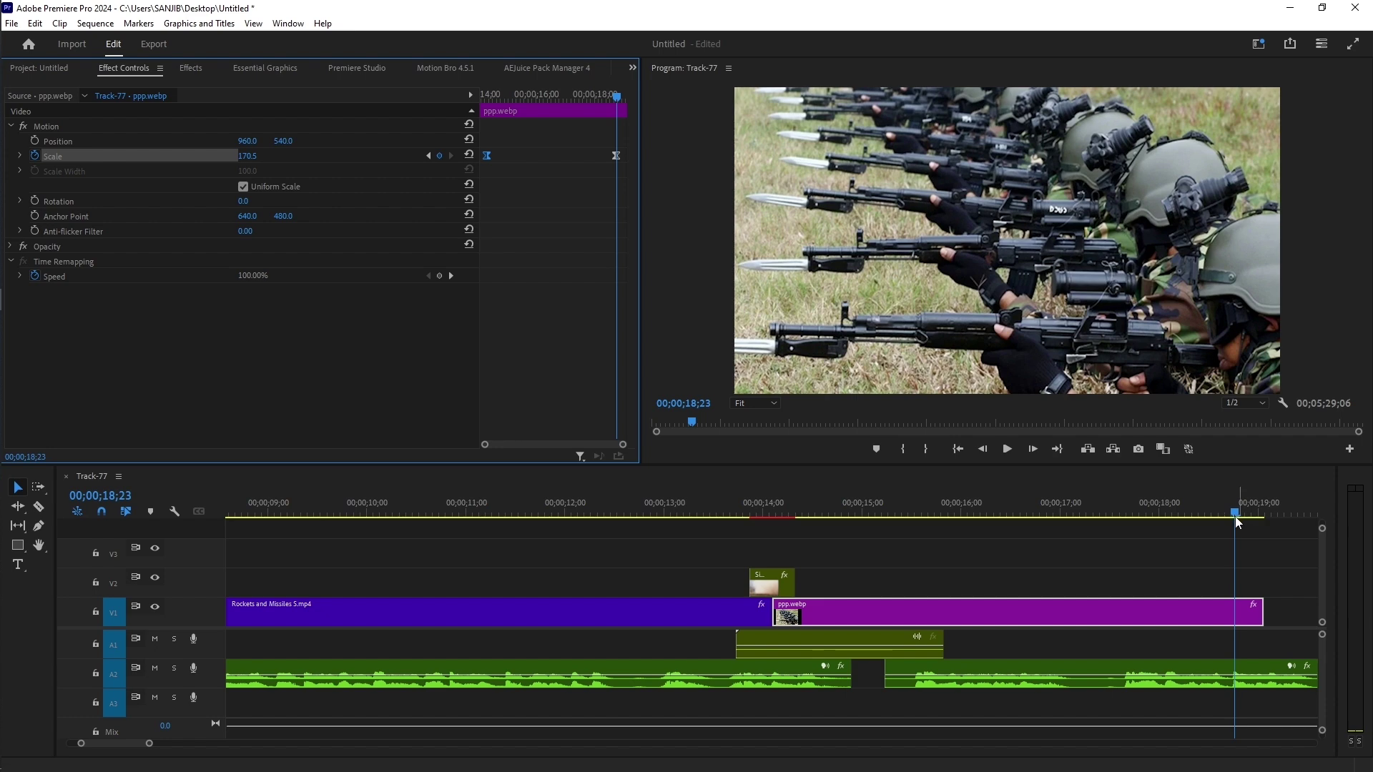
Step: Preview the eased zoom on ppp.webp with the narration that follows, and return the playhead to the clip's end at 00;00;19;03
drag(1236, 520, 948, 482)
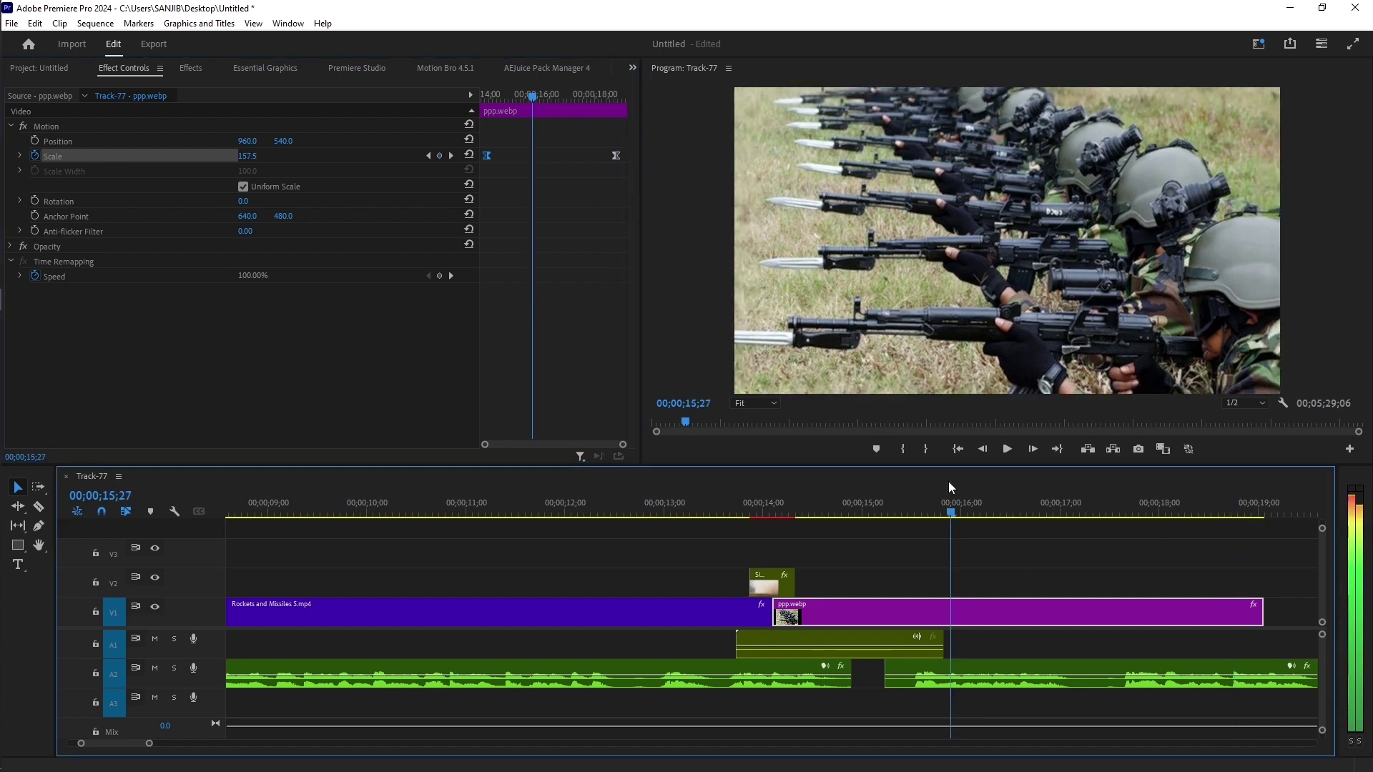
key(space)
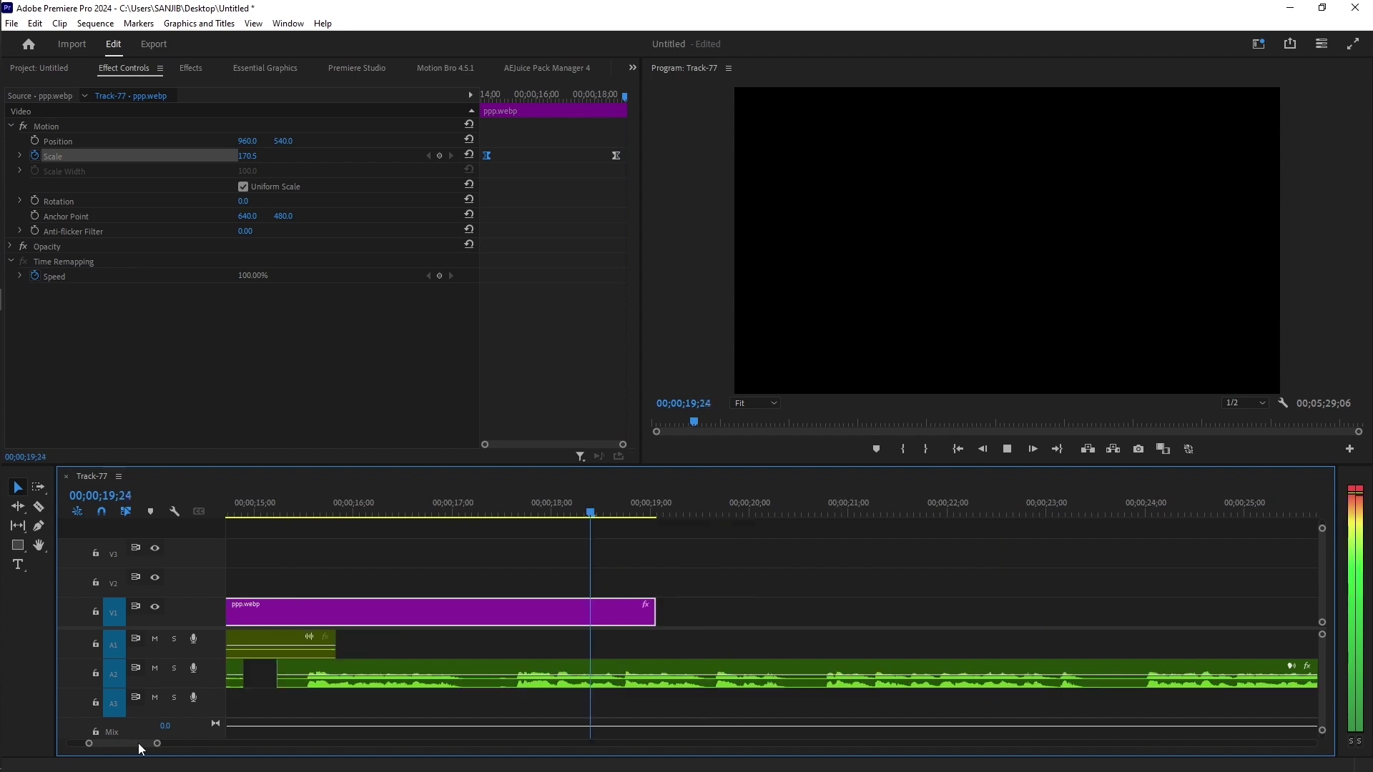
click(882, 512)
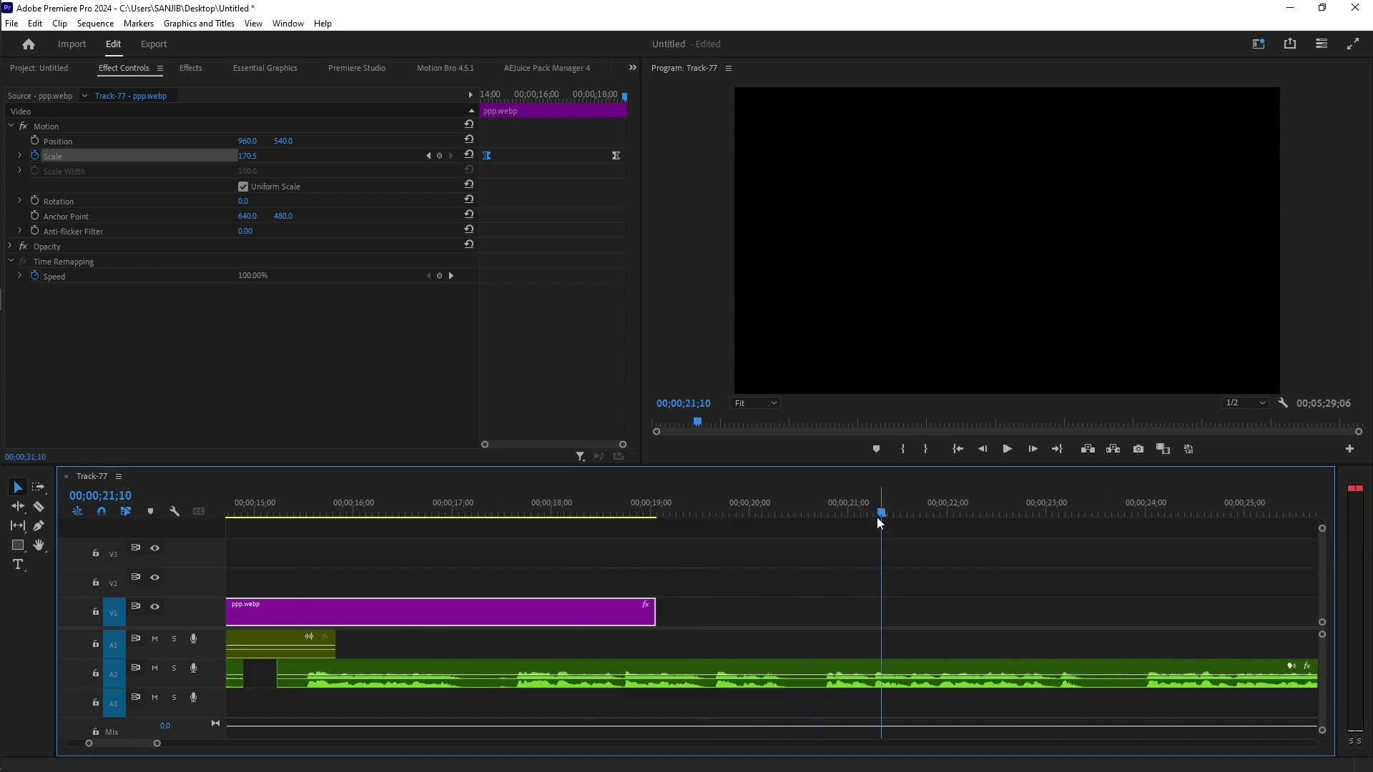
drag(885, 512, 659, 506)
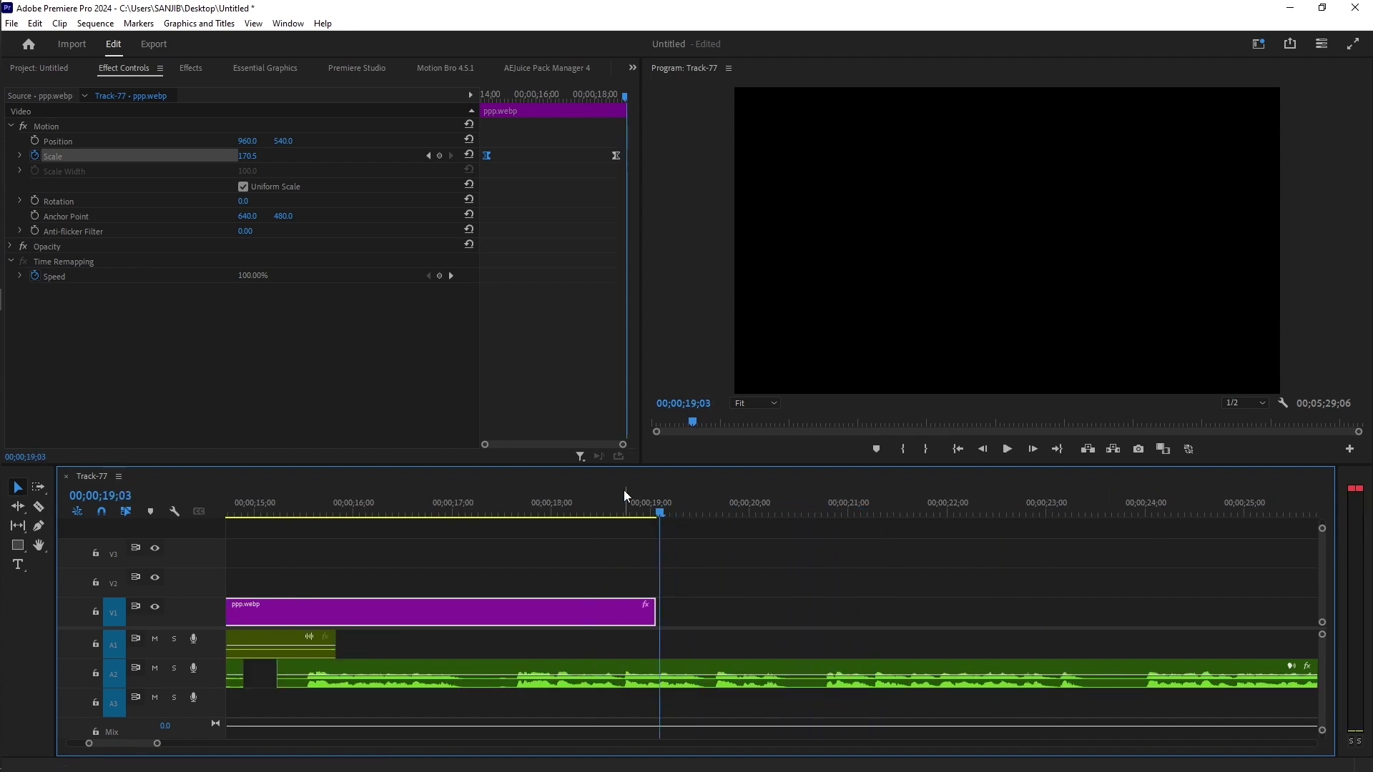
Step: Place the still 63c3b1941024e.jpg on V1 directly after the ppp.webp clip
click(33, 68)
scroll(429, 247, up, 8)
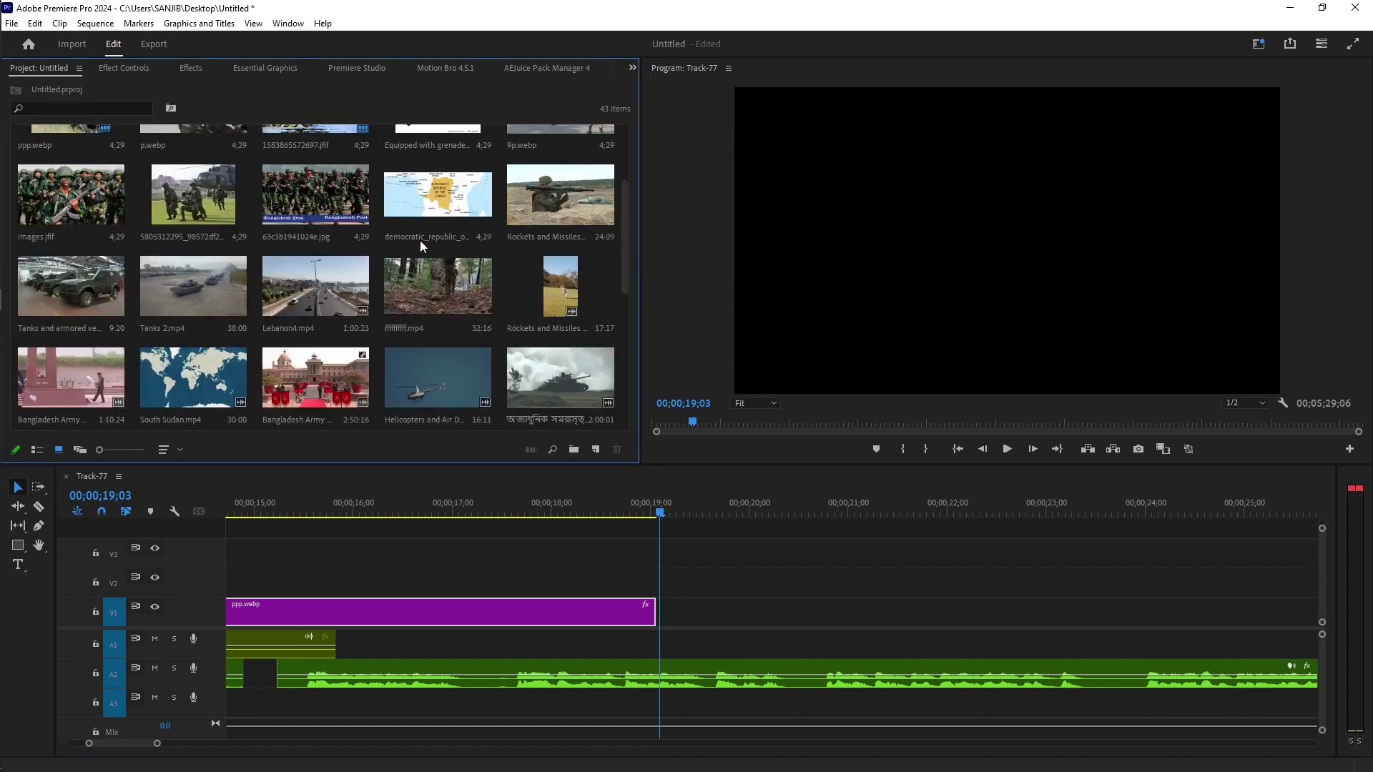
drag(303, 345, 659, 611)
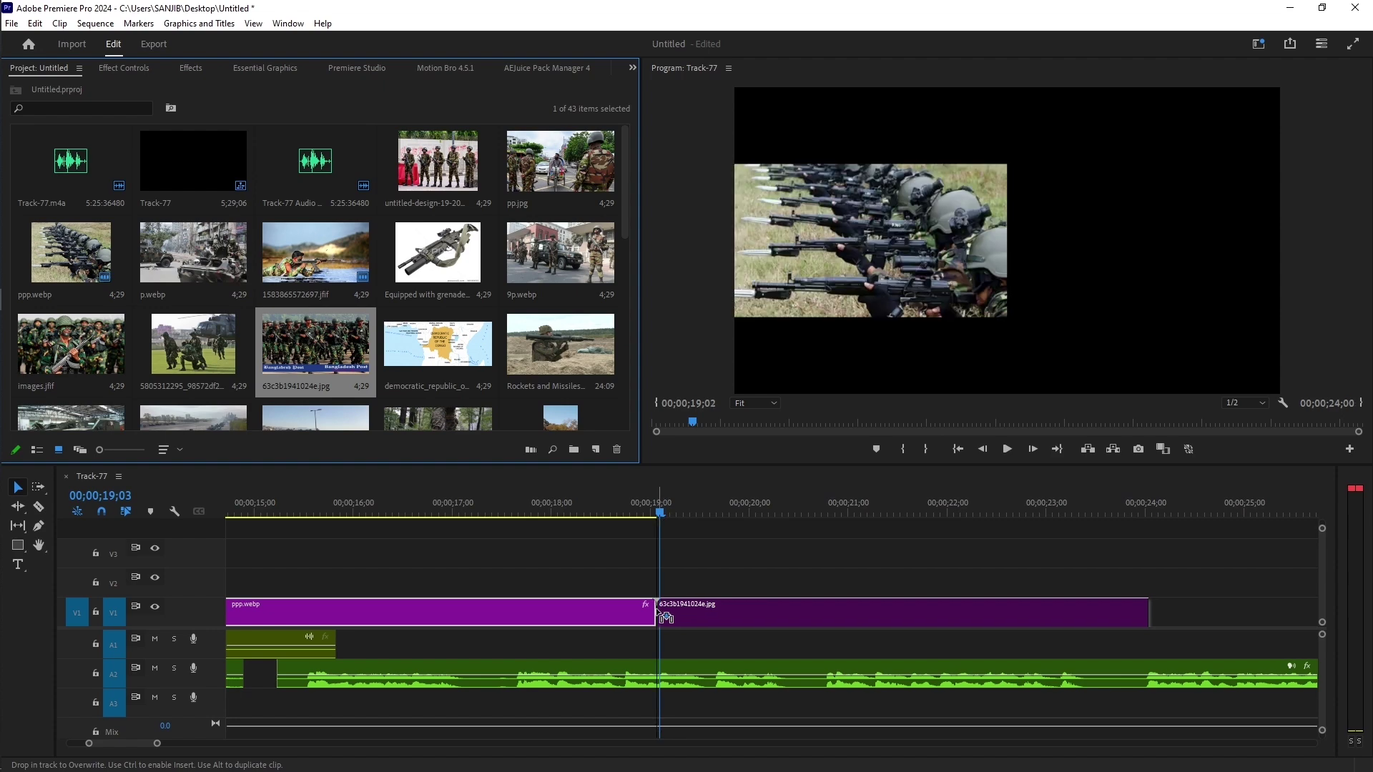
Step: Scale the 63c3b1941024e.jpg clip to 257.0 and shift it vertically to crop the Bangladesh Post banner out of the frame
click(660, 512)
drag(660, 513, 828, 526)
click(849, 611)
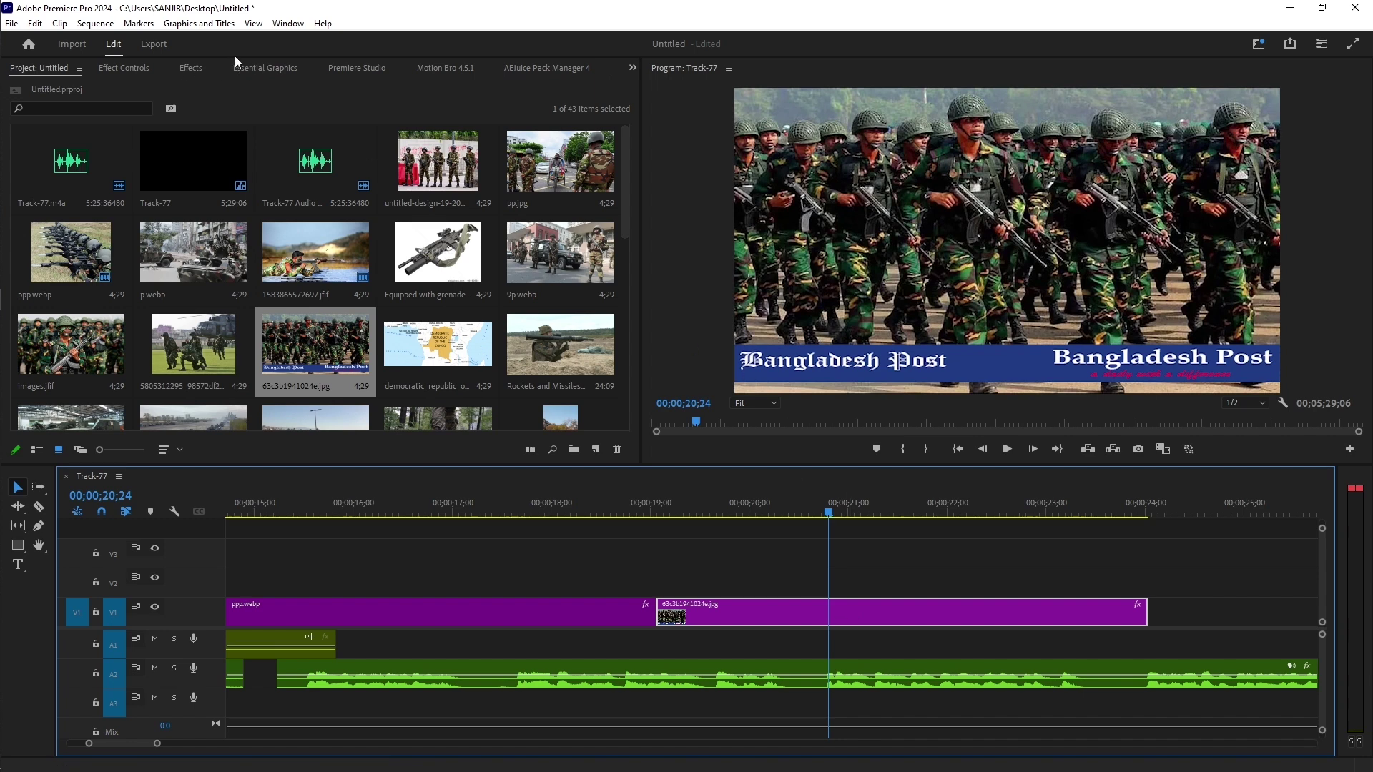
click(125, 67)
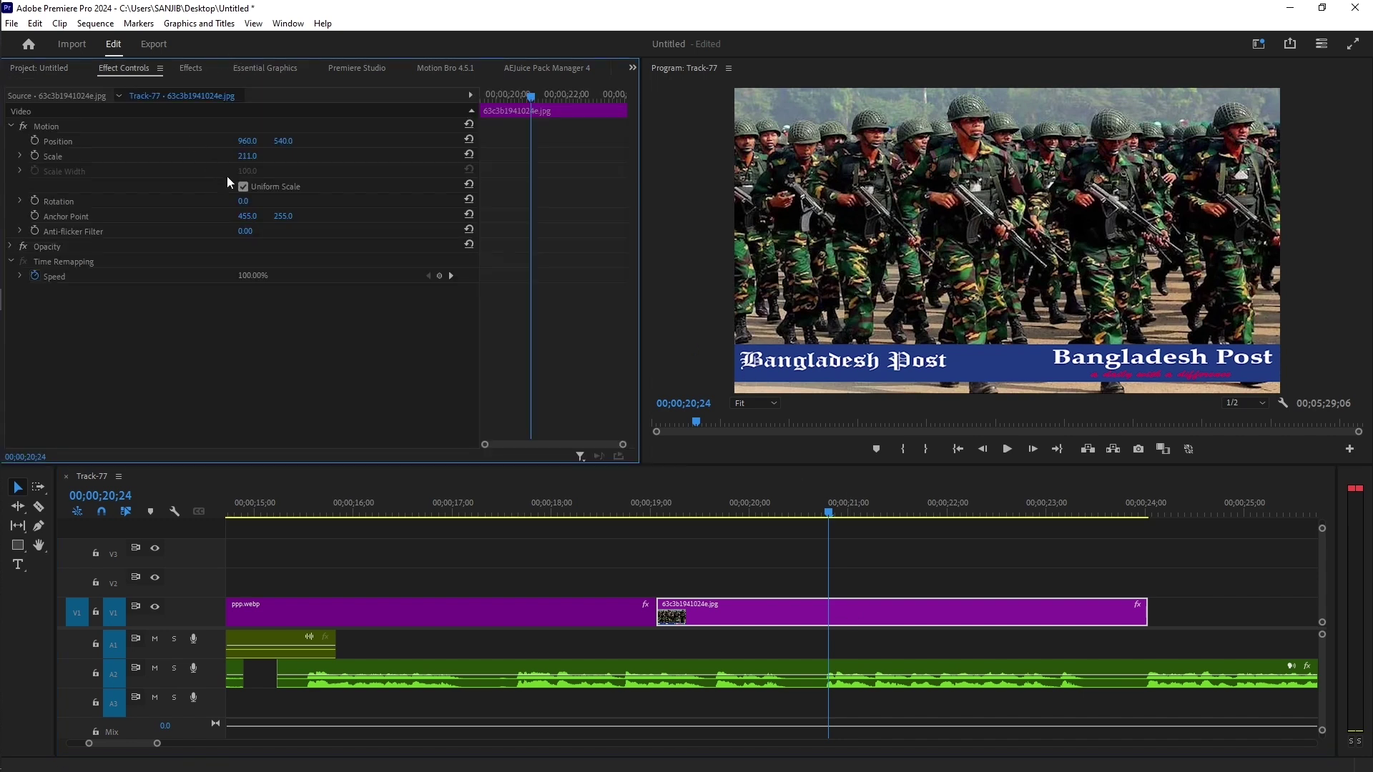
drag(240, 158, 356, 148)
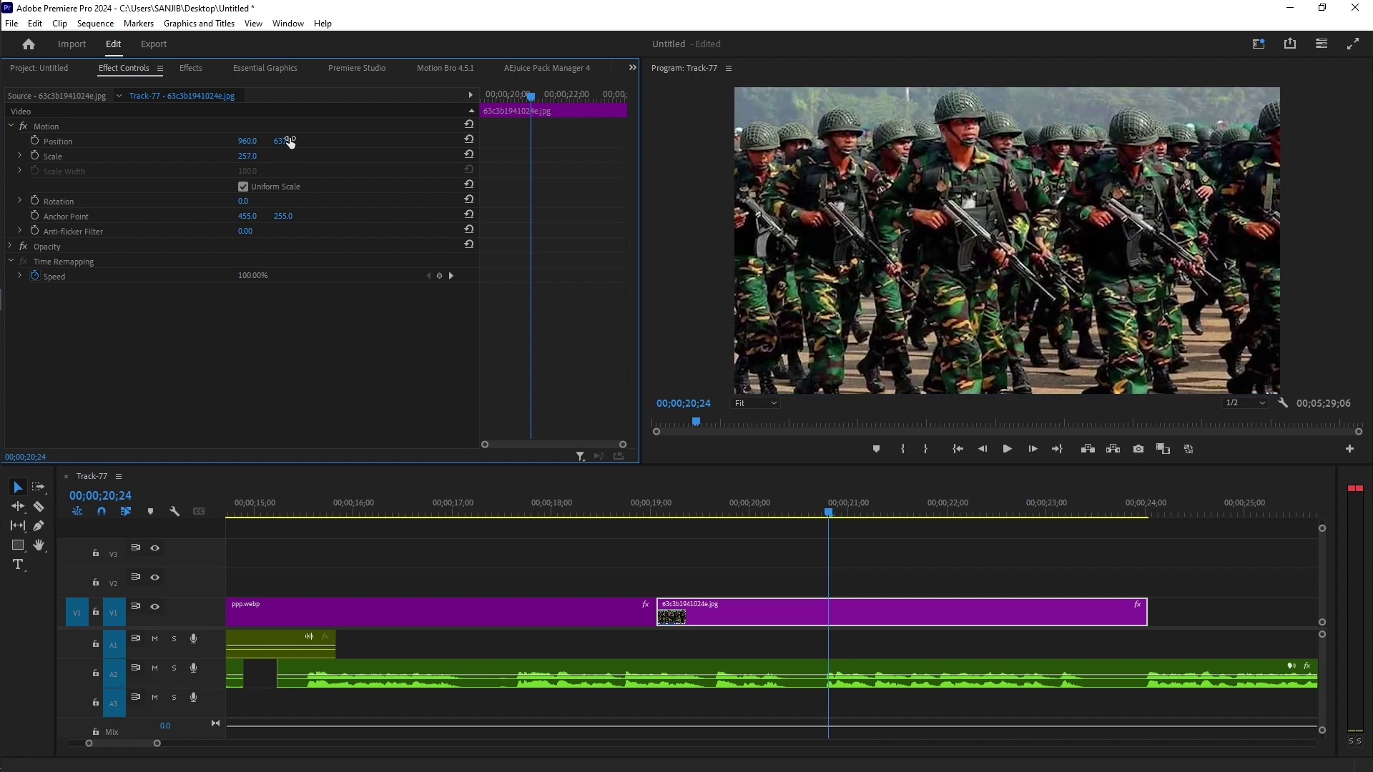
Step: Bring the project media back into view and open the list of available panels
click(50, 67)
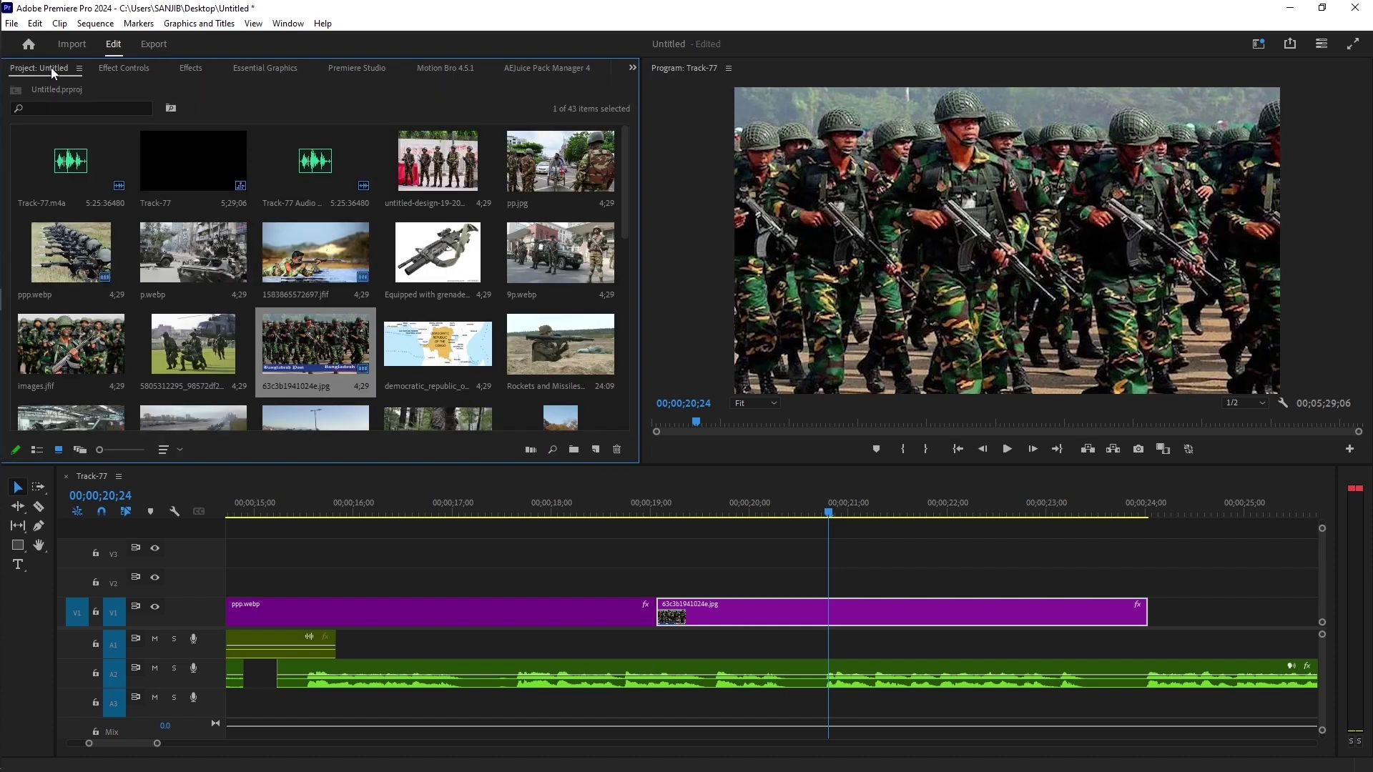
click(632, 69)
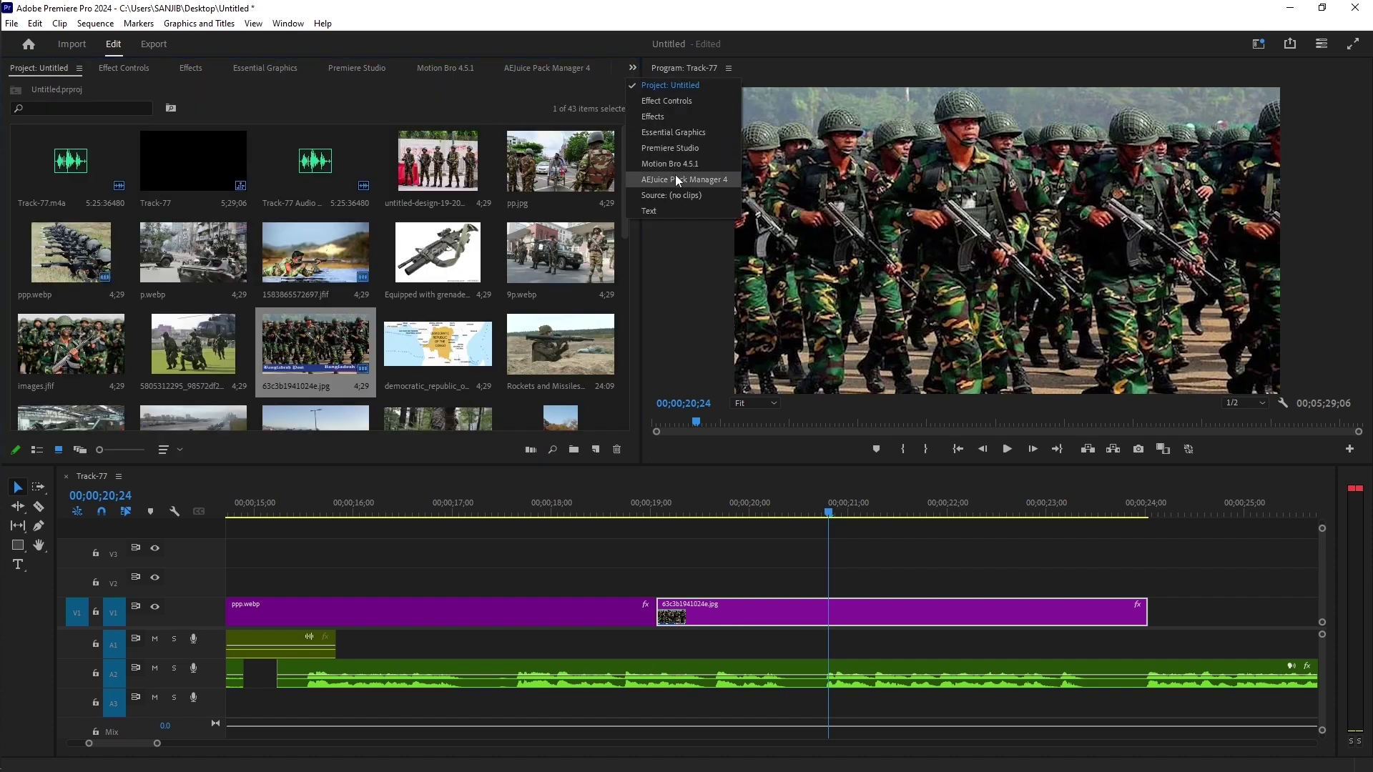